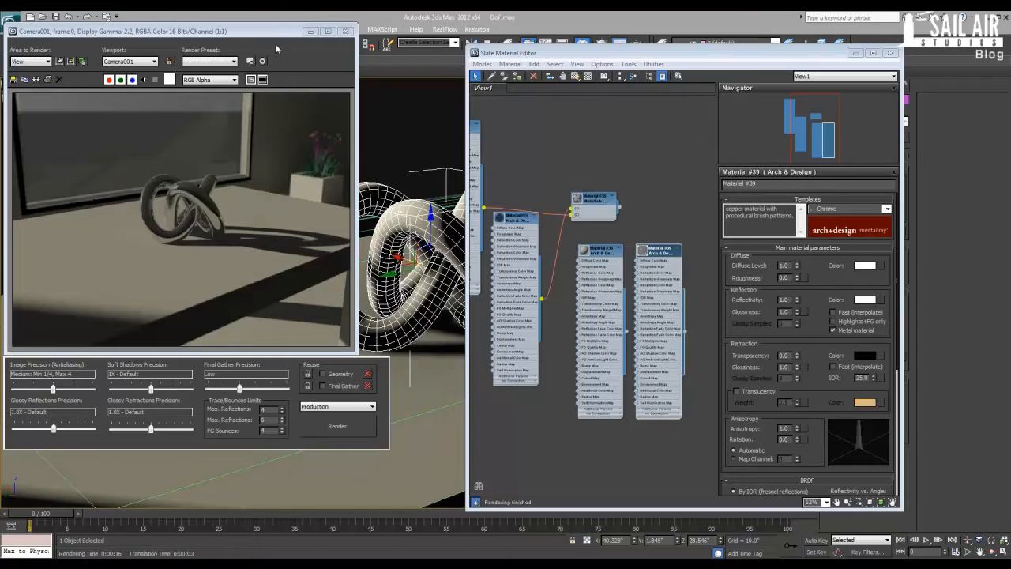
- Close the rendered frame window and the Slate Material Editor, and show the torus knot scene in a perspective view
drag(233, 31, 498, 63)
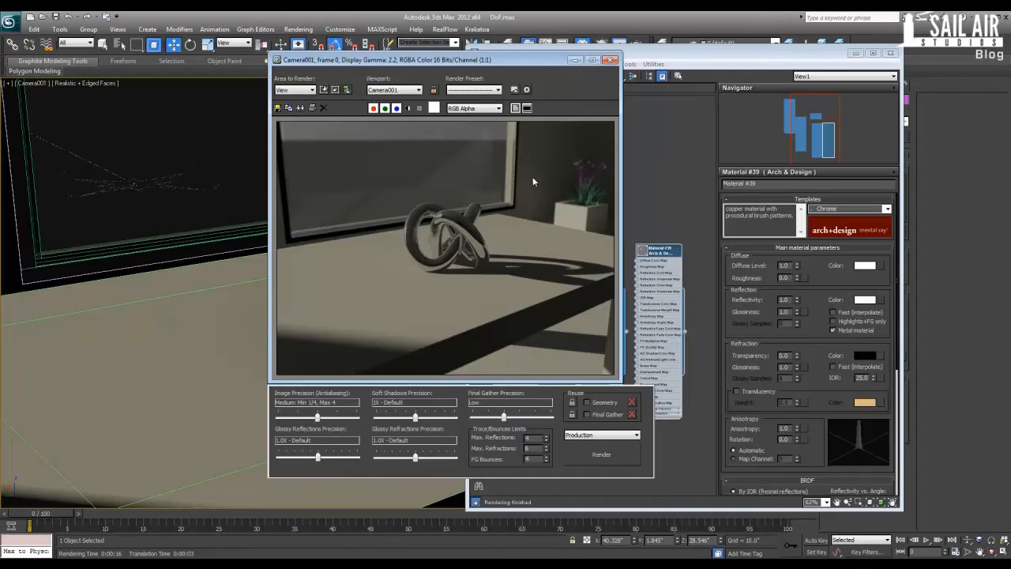
click(608, 61)
click(890, 53)
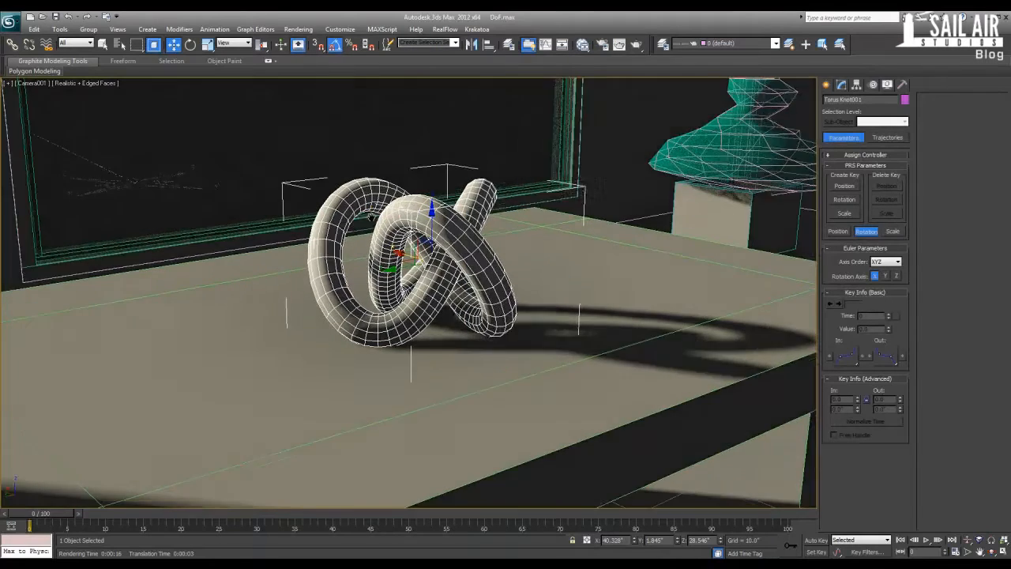
key(p)
scroll(371, 216, down, 5)
alt+middle_drag(619, 362, 571, 336)
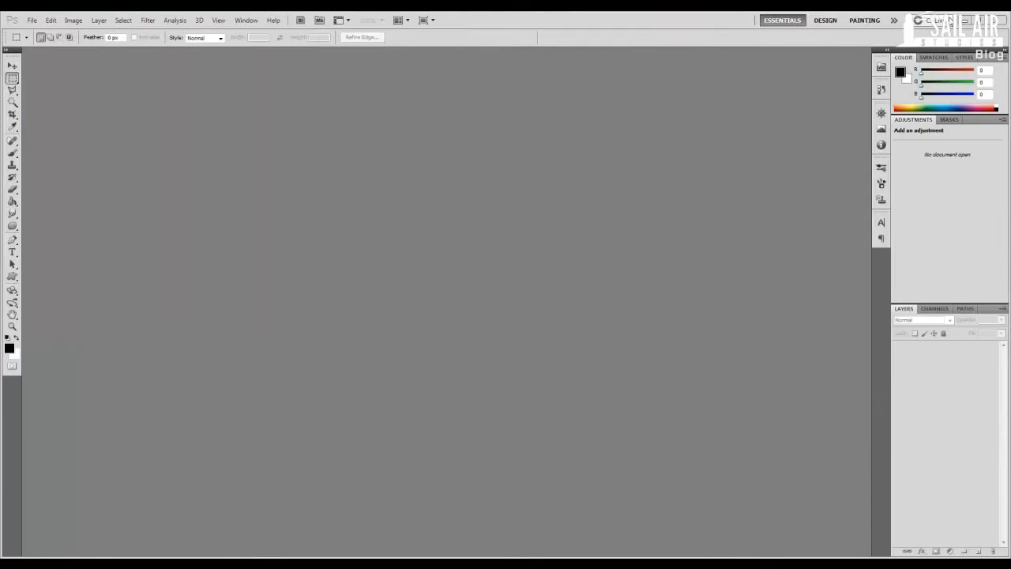
- Minimize Photoshop, launch Autodesk 3ds Max 2012, and dismiss its startup dialogs and welcome screen to reach an empty scene
click(965, 21)
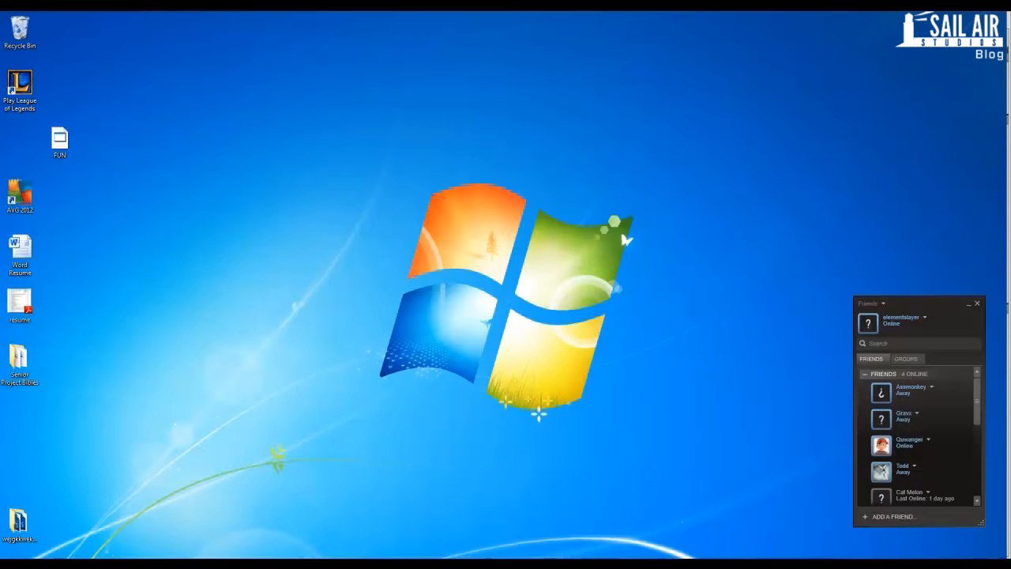
click(3, 557)
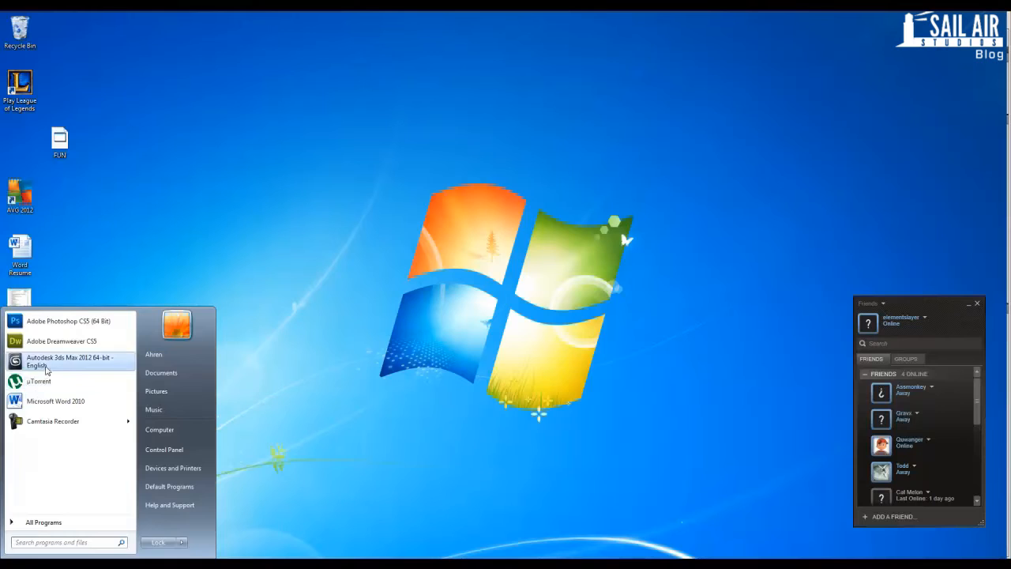
click(46, 366)
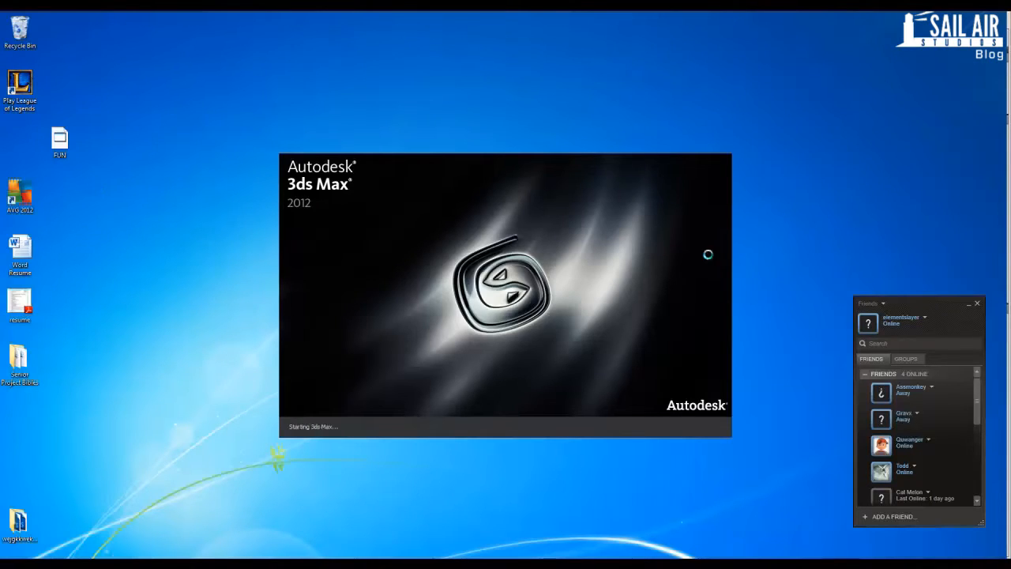
click(977, 305)
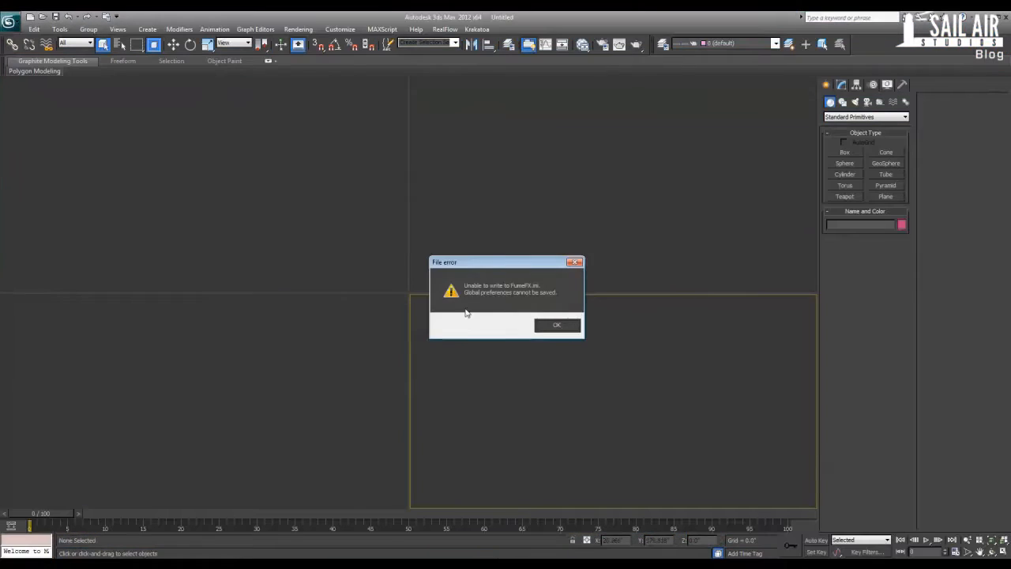
click(557, 324)
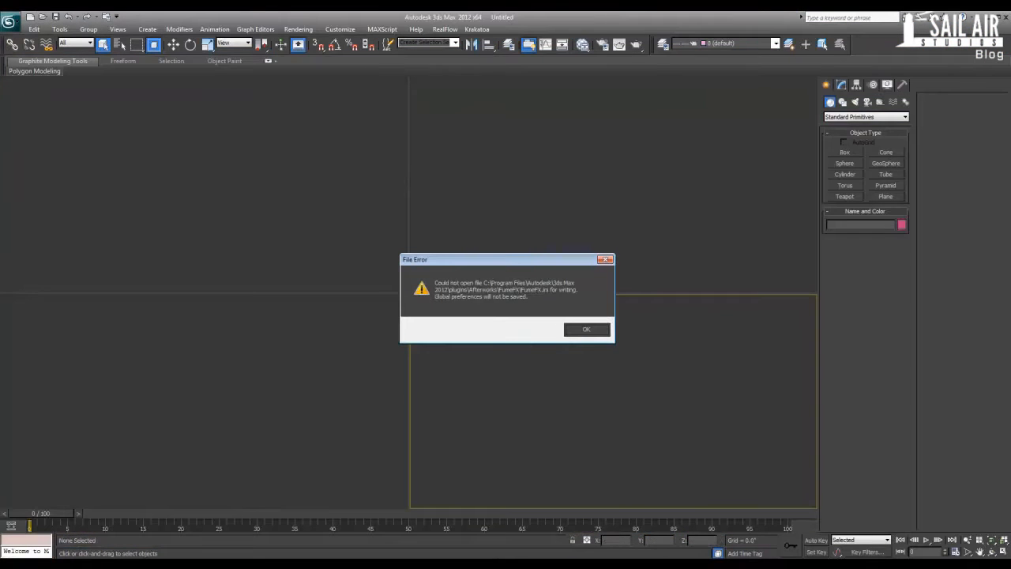
click(586, 329)
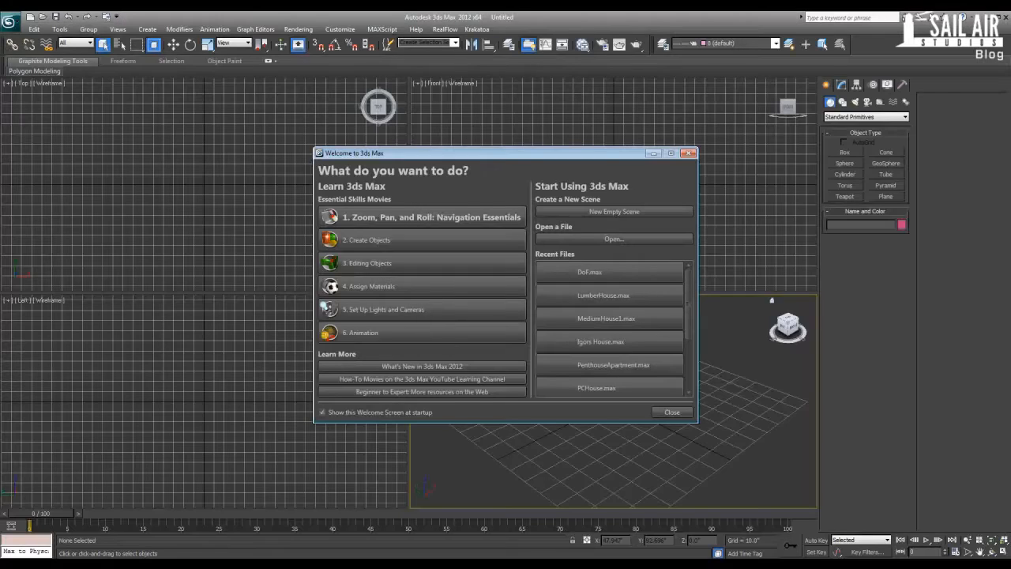
click(689, 152)
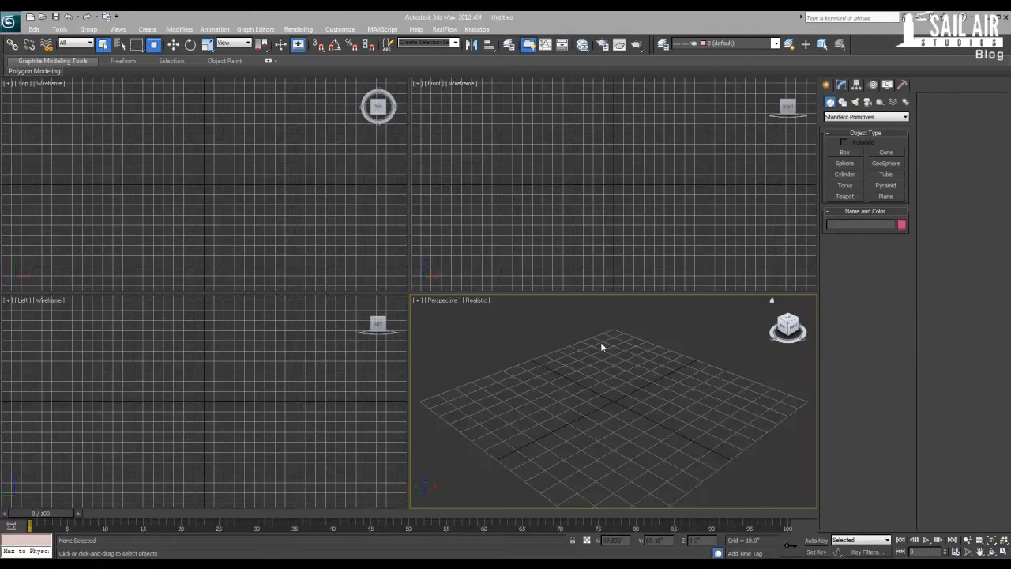
- Check the display unit scale in Units Setup and accept US Standard with Decimal Inches
middle_drag(600, 396, 600, 375)
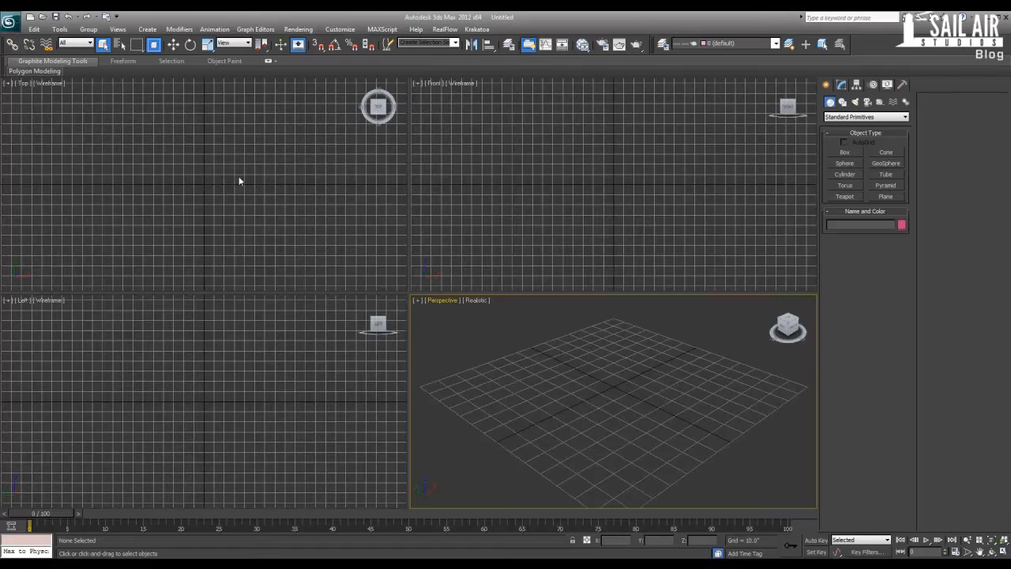
click(298, 29)
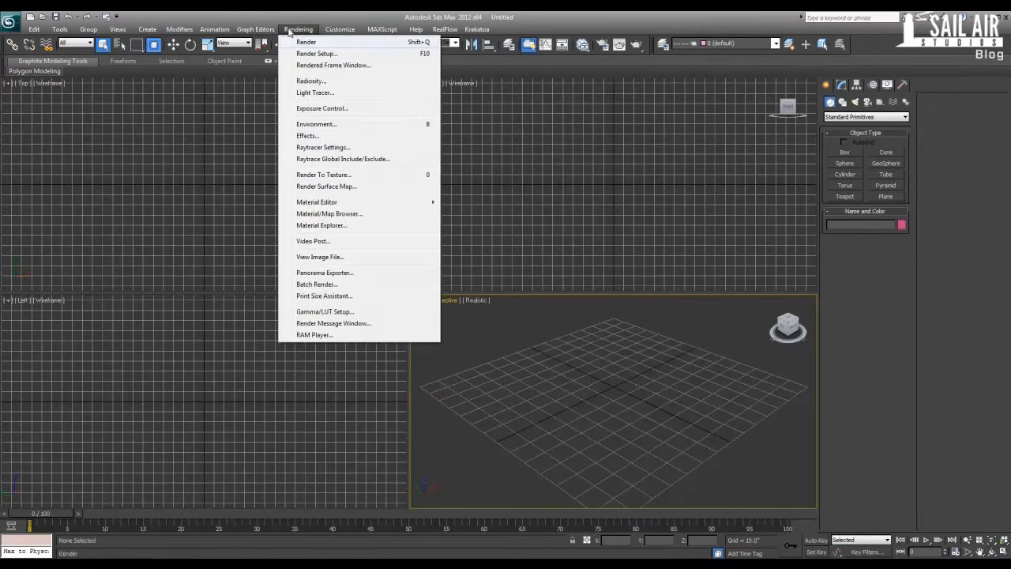
mouse_move(340, 29)
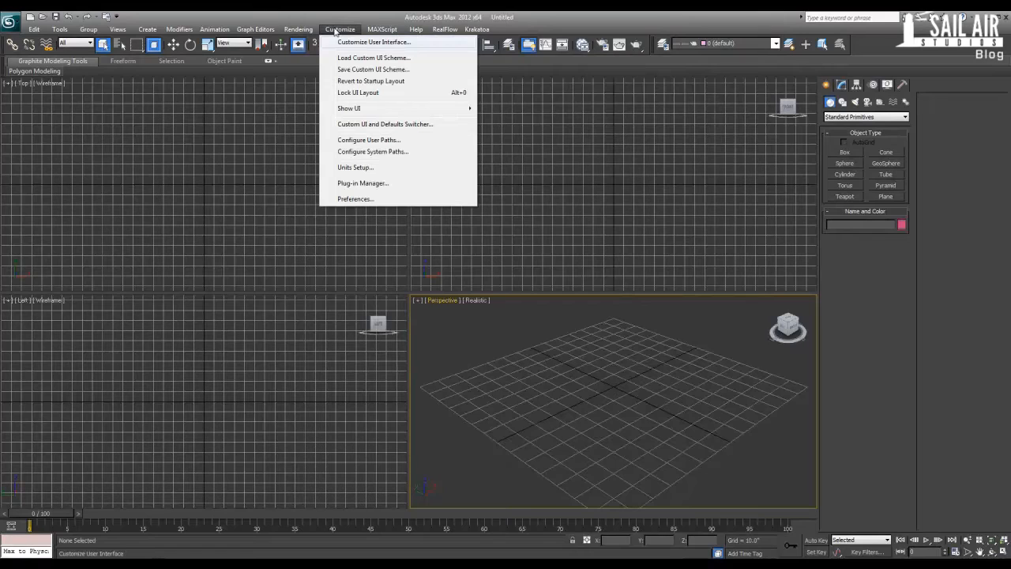
click(356, 168)
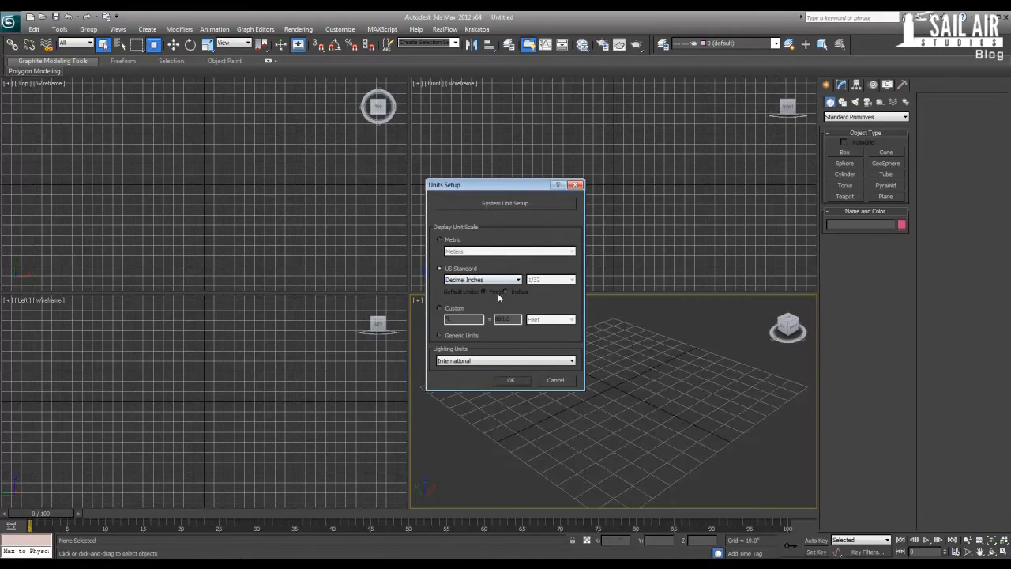
click(515, 380)
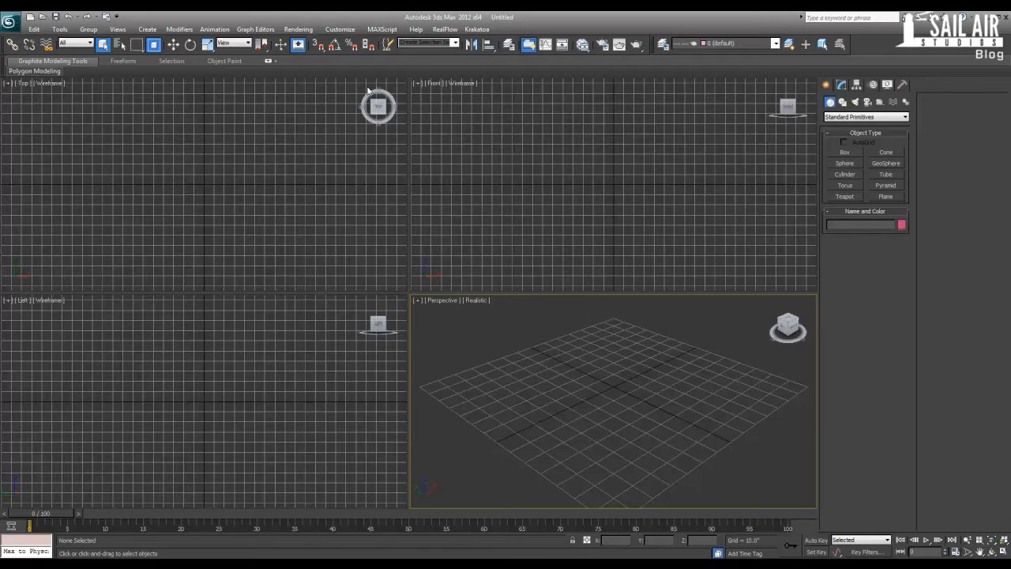
- Maximize the perspective viewport and assign mental ray Renderer as the production renderer, minimizing Render Setup when done
key(alt+w)
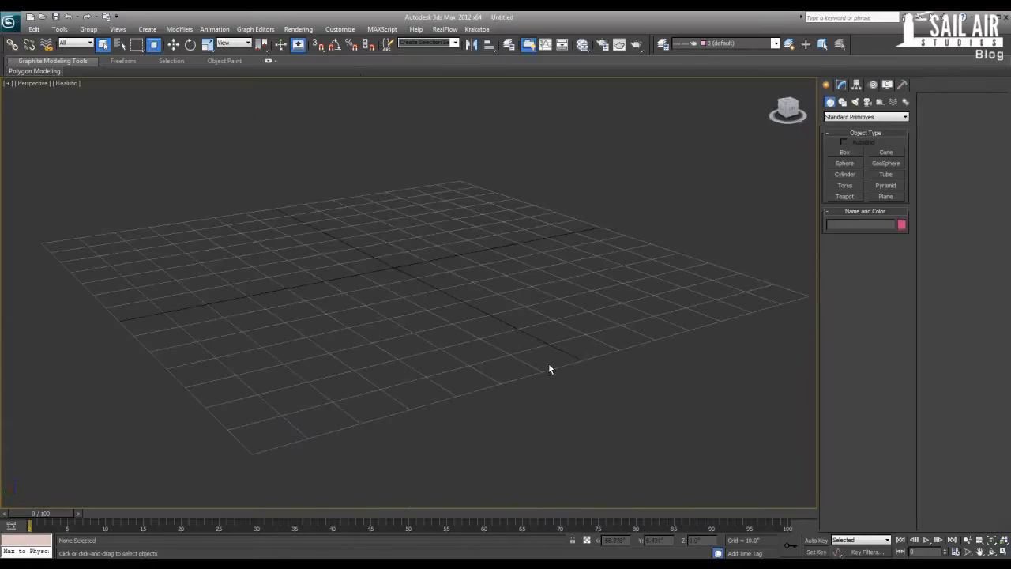
scroll(549, 367, up, 4)
click(298, 29)
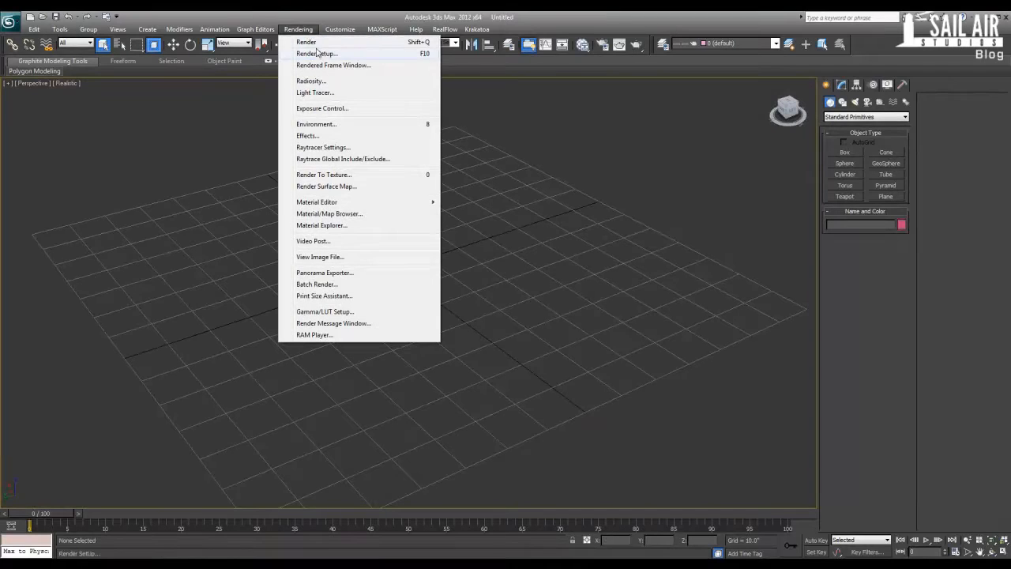
click(320, 54)
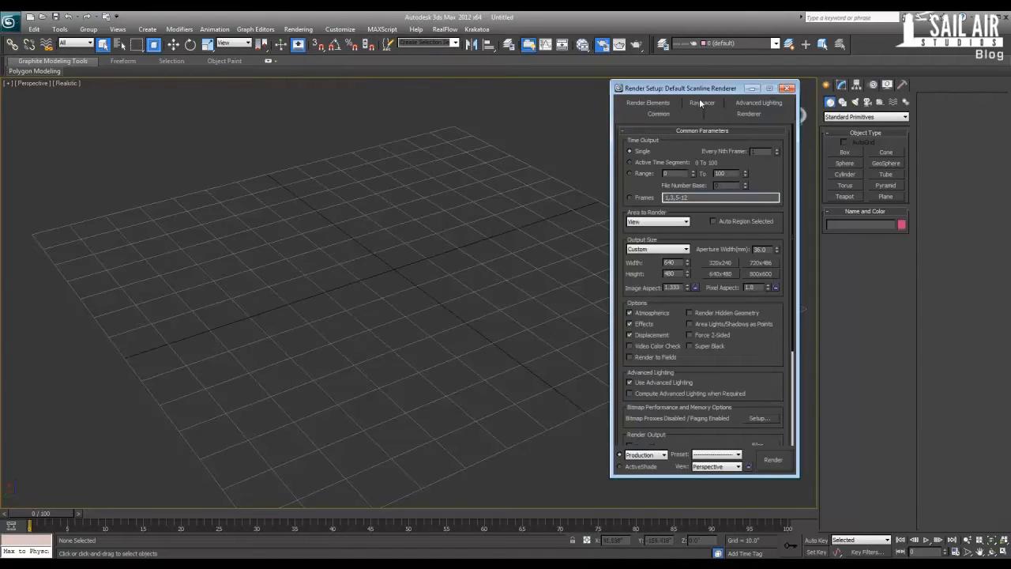
drag(699, 89, 454, 92)
scroll(489, 332, down, 5)
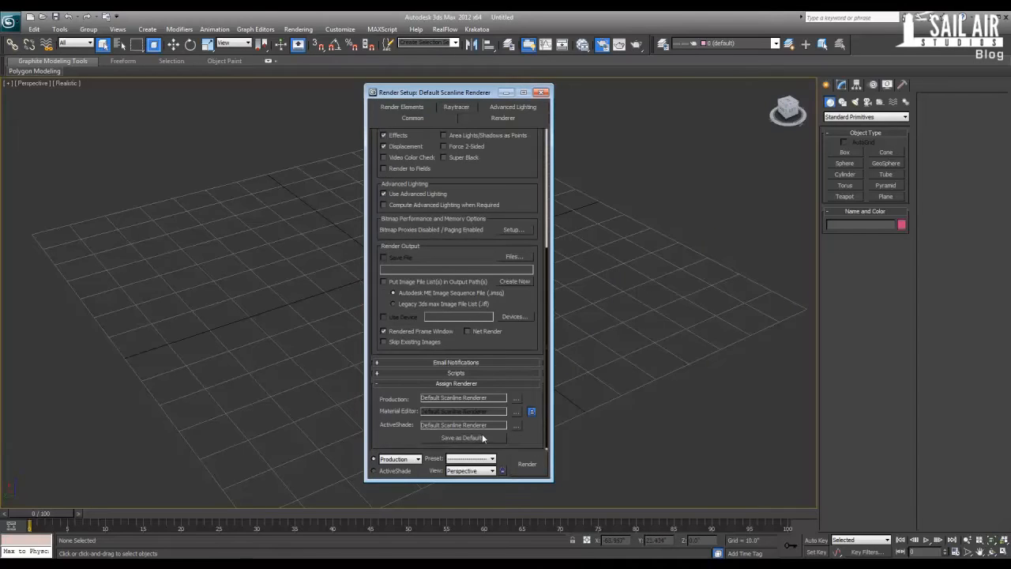
click(516, 398)
click(409, 233)
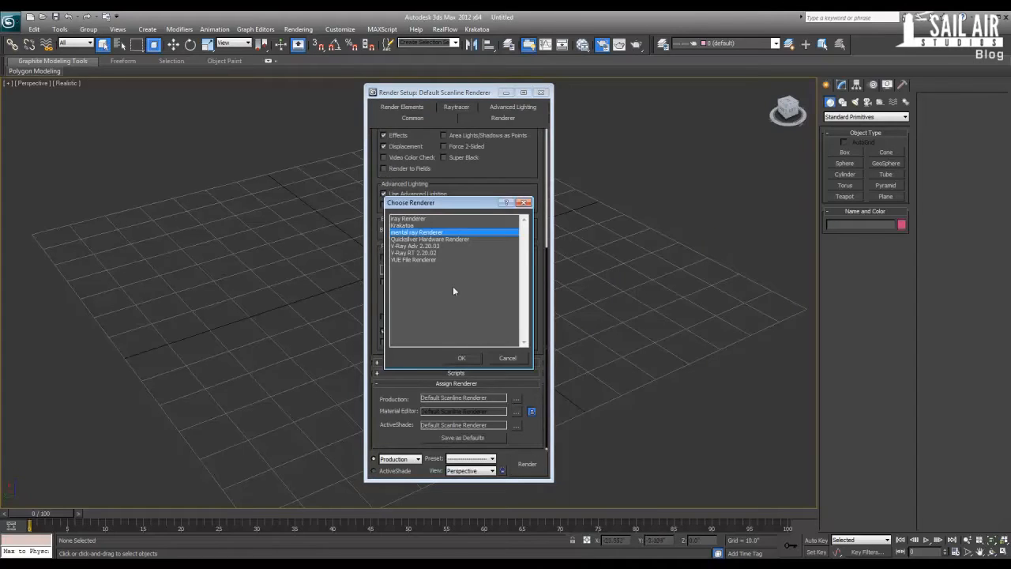
click(470, 358)
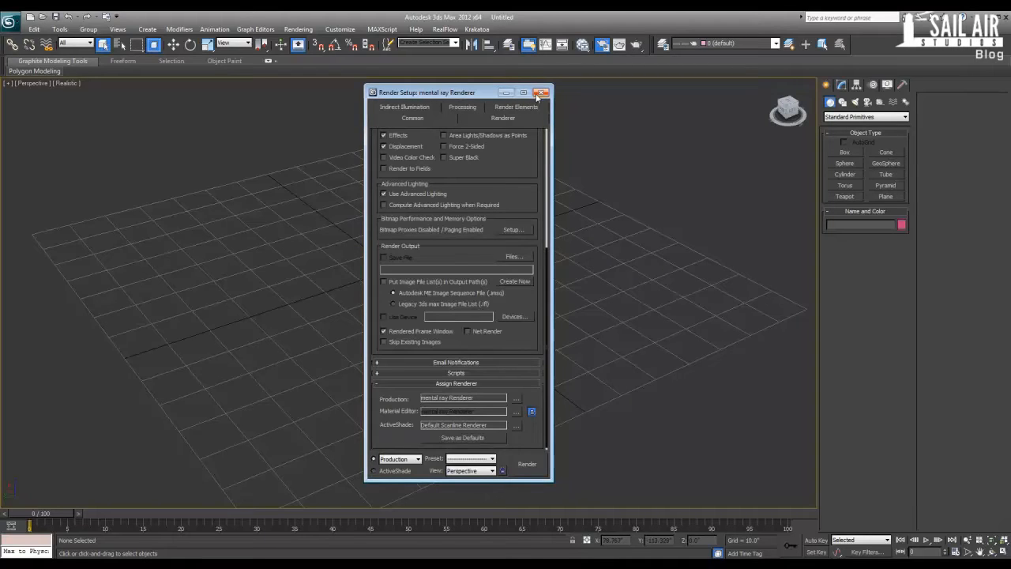
click(508, 94)
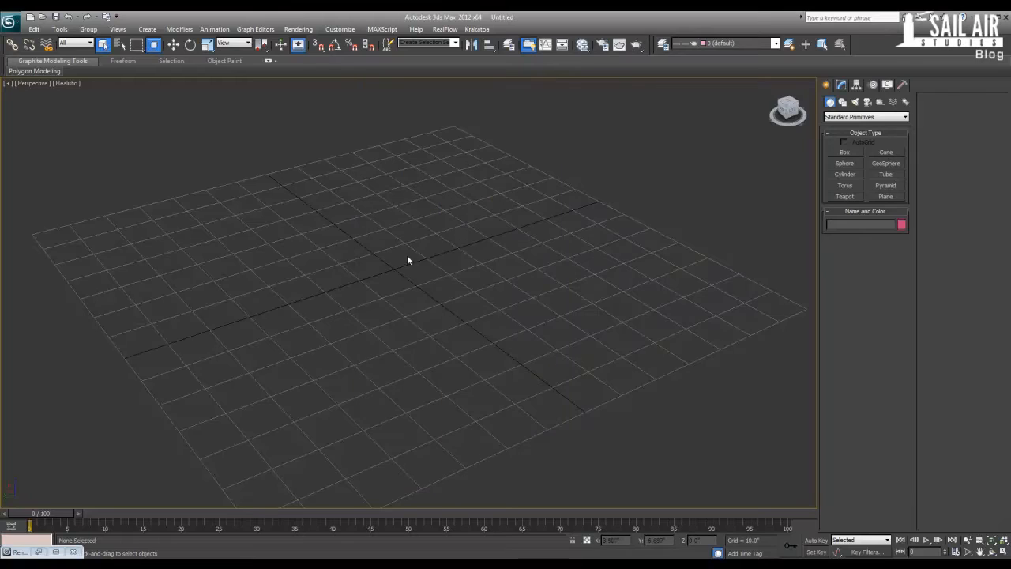
- Draw a plane about 120 inches long and 107 inches wide across most of the perspective grid
alt+middle_drag(485, 261, 427, 290)
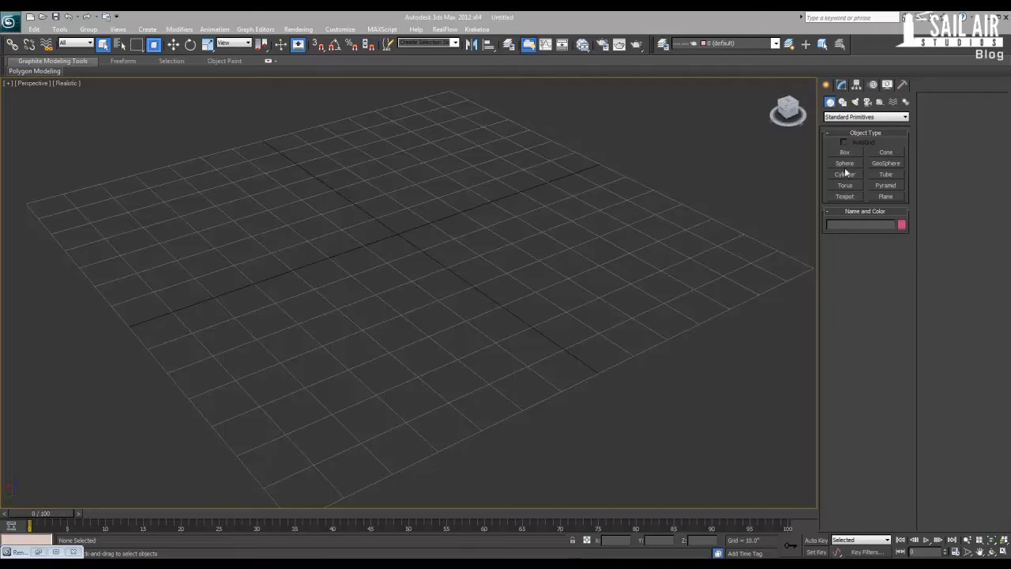
click(891, 195)
drag(469, 100, 323, 407)
right_click(433, 346)
- Set the plane's length to 350 inches and its width to 275 inches
click(841, 85)
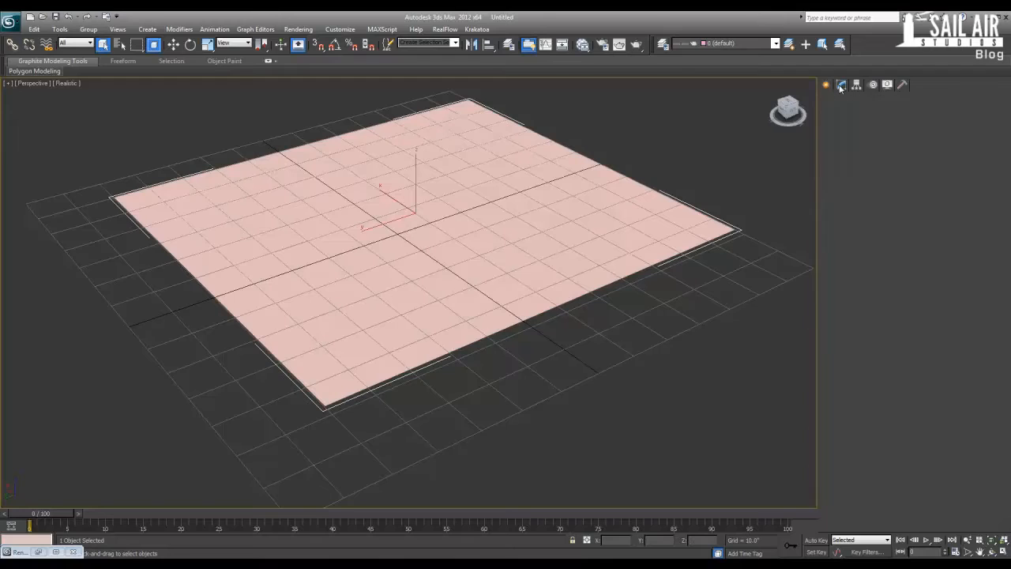
double_click(882, 234)
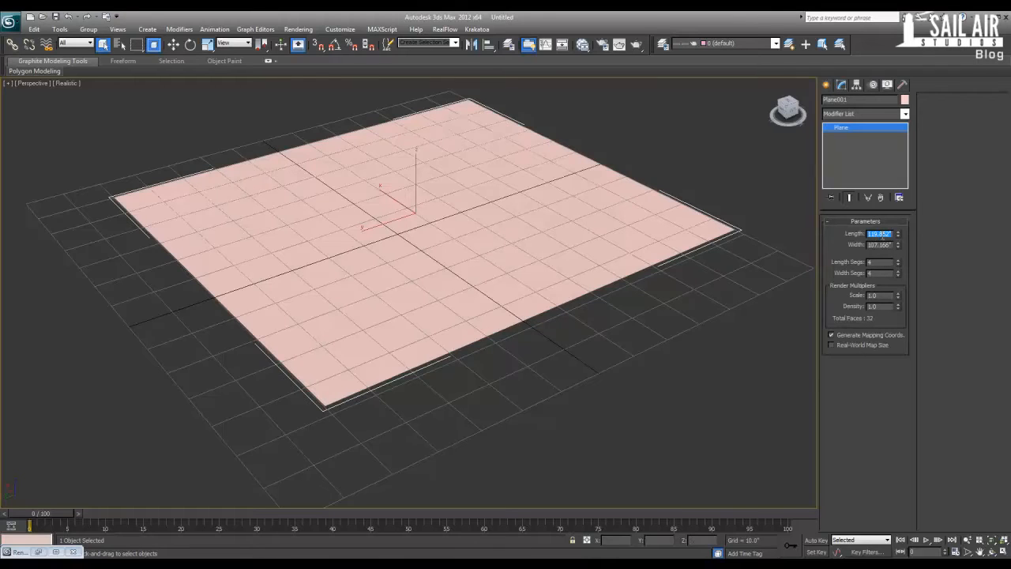
text(350)
key(Tab)
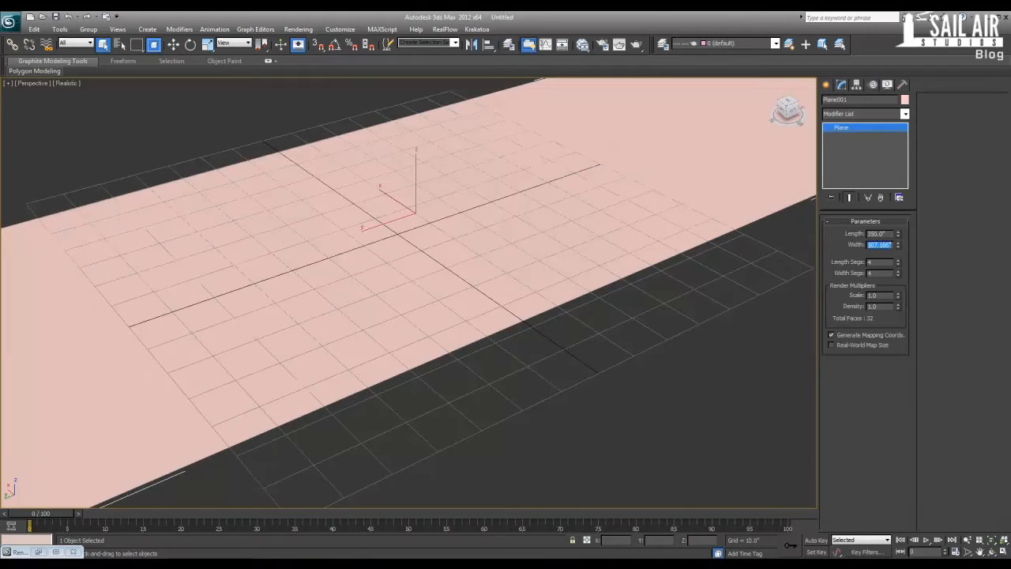
text(275)
key(Return)
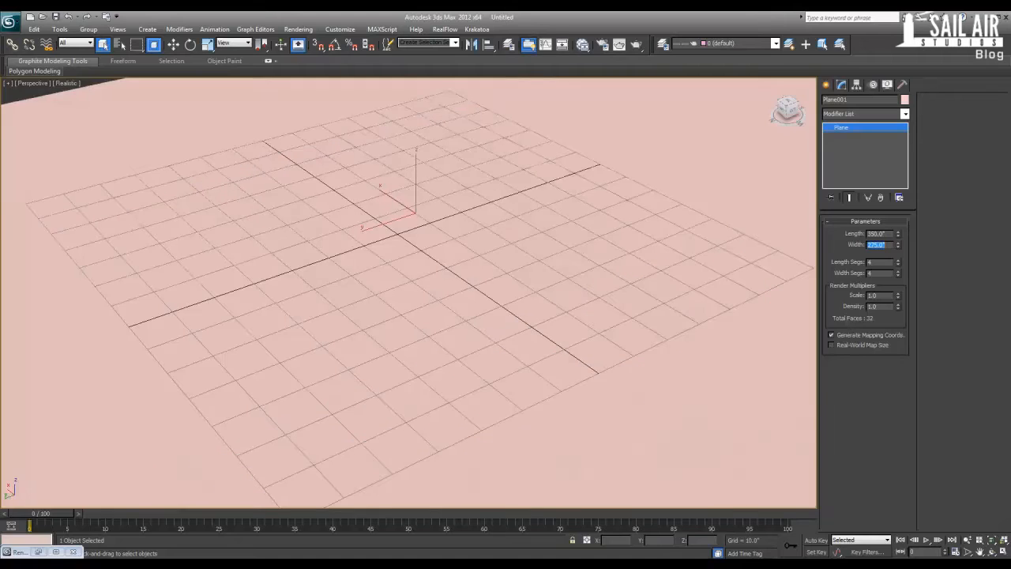
- Center the plane on the world origin by resetting its X and Y positions to 0
scroll(443, 276, down, 5)
alt+middle_drag(443, 276, 411, 286)
scroll(412, 287, up, 4)
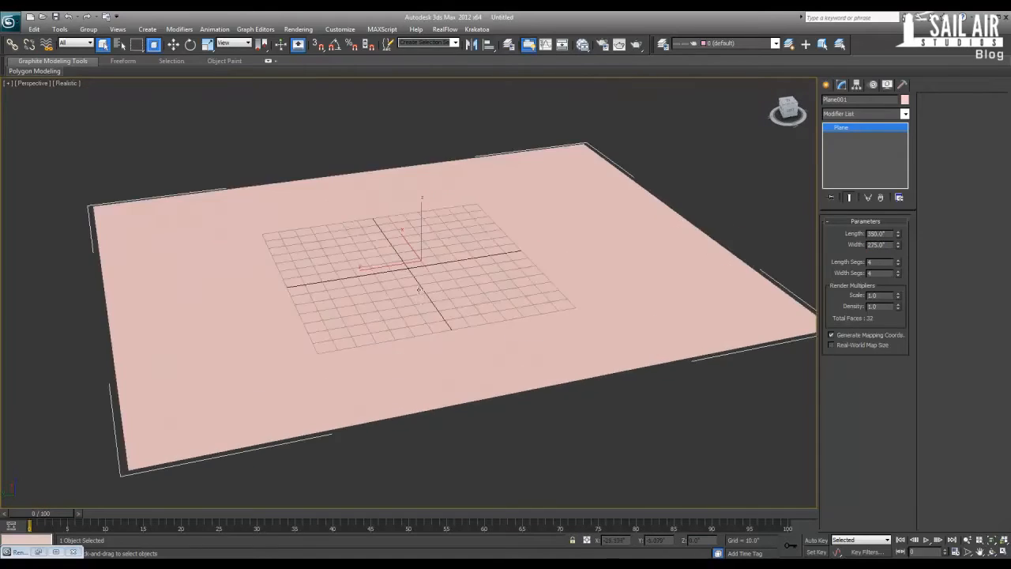
key(w)
right_click(635, 542)
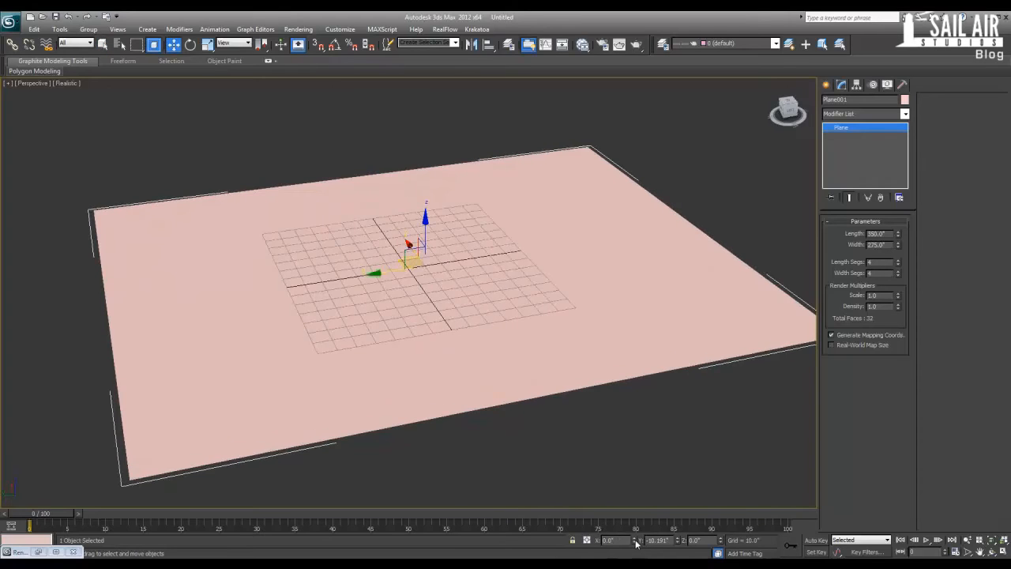
right_click(678, 542)
- Examine the plane's extent around the grid from several distances and angles, and clear the selection
alt+middle_drag(363, 266, 386, 251)
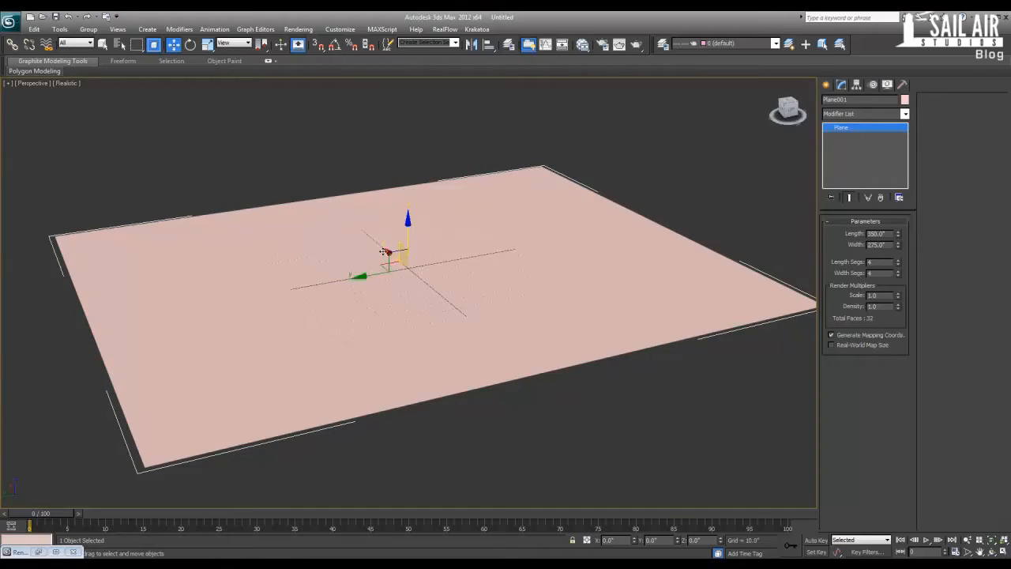
mouse_move(350, 308)
alt+middle_down()
mouse_move(404, 316)
mouse_move(359, 309)
alt+middle_up()
scroll(405, 316, up, 4)
scroll(359, 309, down, 2)
scroll(360, 309, up, 2)
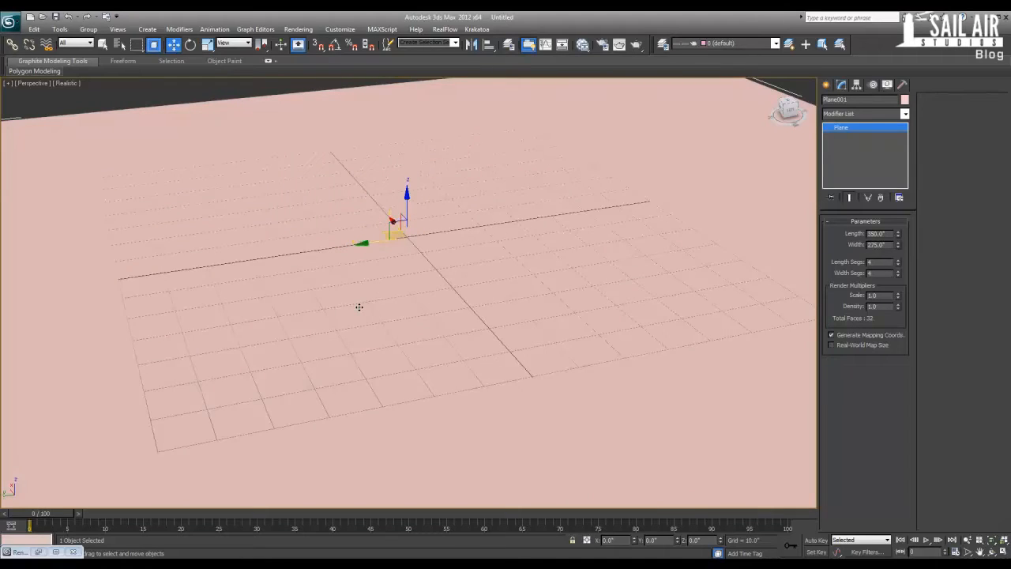
scroll(359, 306, down, 5)
scroll(380, 292, up, 4)
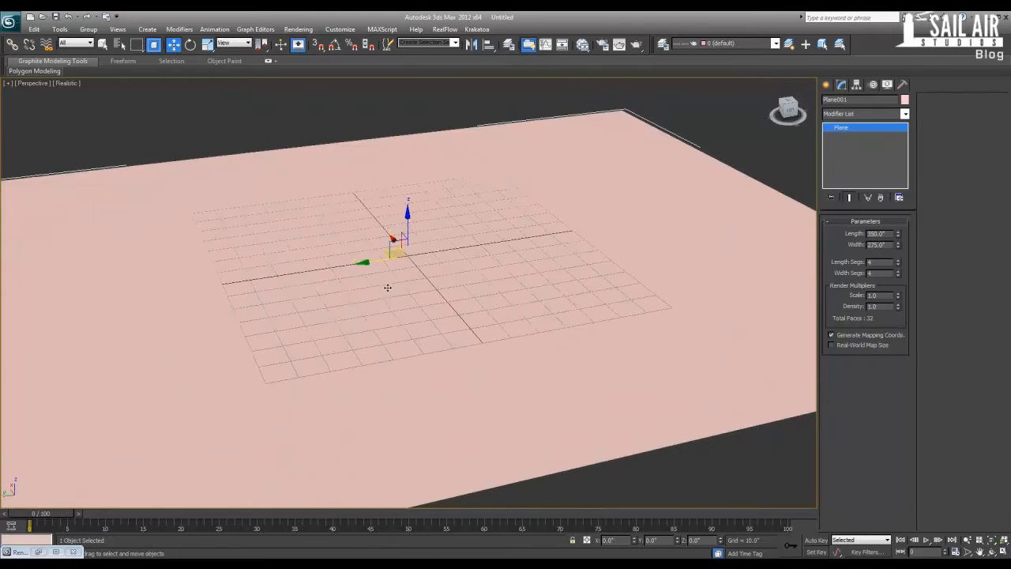
scroll(387, 288, down, 5)
scroll(399, 289, up, 4)
scroll(405, 290, down, 3)
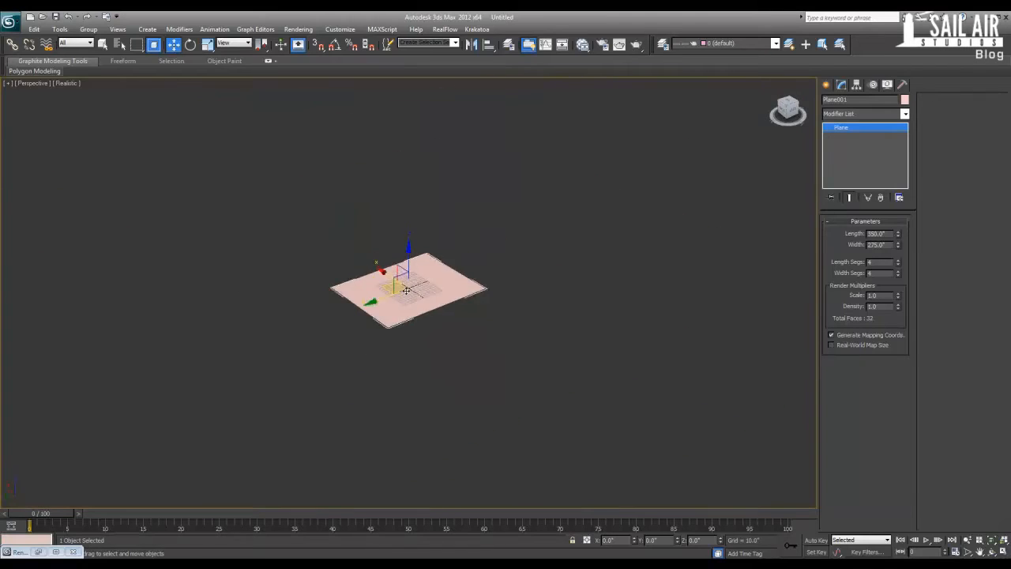
scroll(405, 291, up, 5)
scroll(393, 330, down, 2)
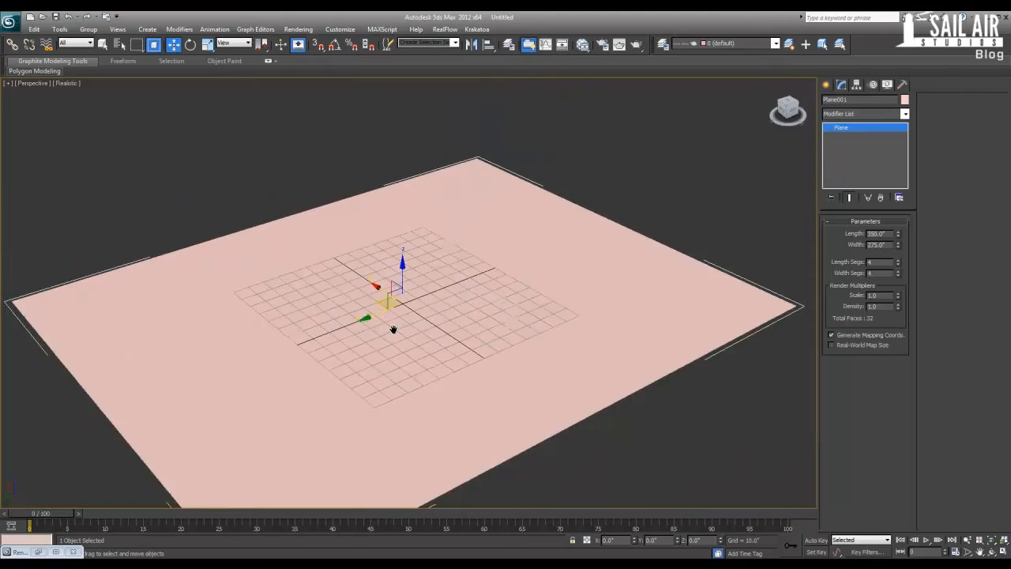
scroll(394, 330, up, 2)
click(740, 136)
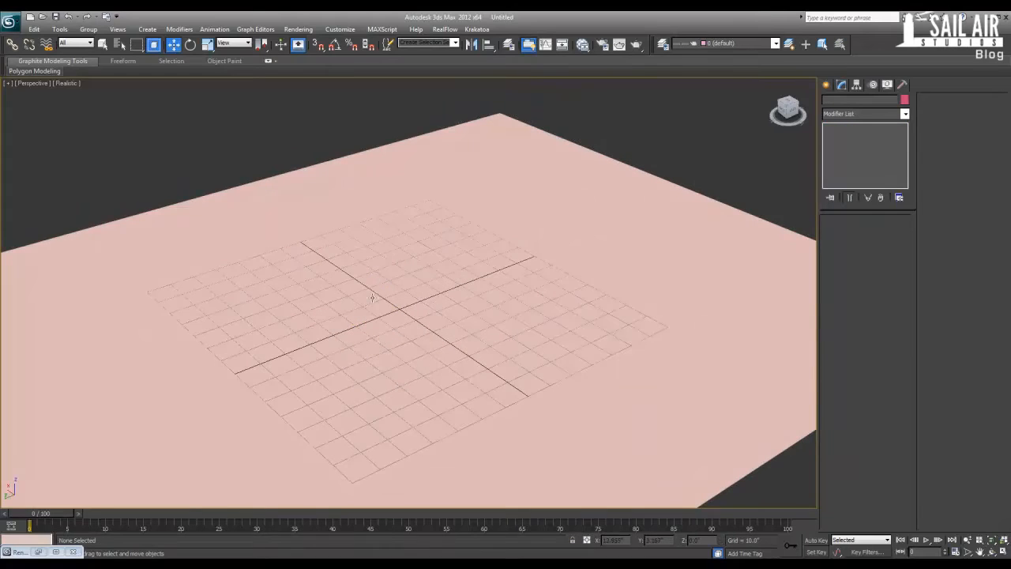
- Start the AEC Extended Wall tool in an enlarged top view framed on the upper part of the plane
click(373, 297)
key(alt+w)
right_click(319, 207)
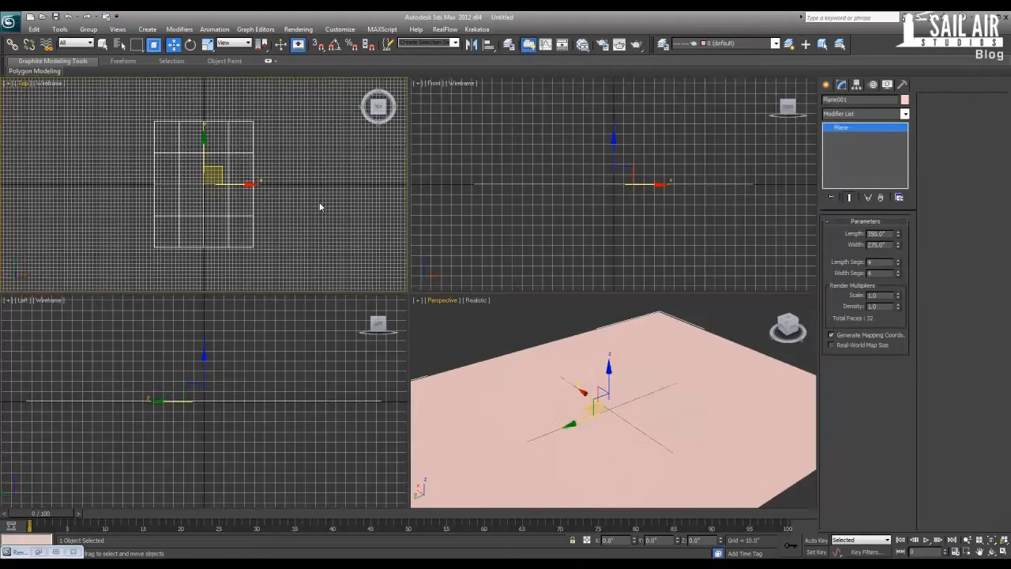
key(alt+w)
click(827, 85)
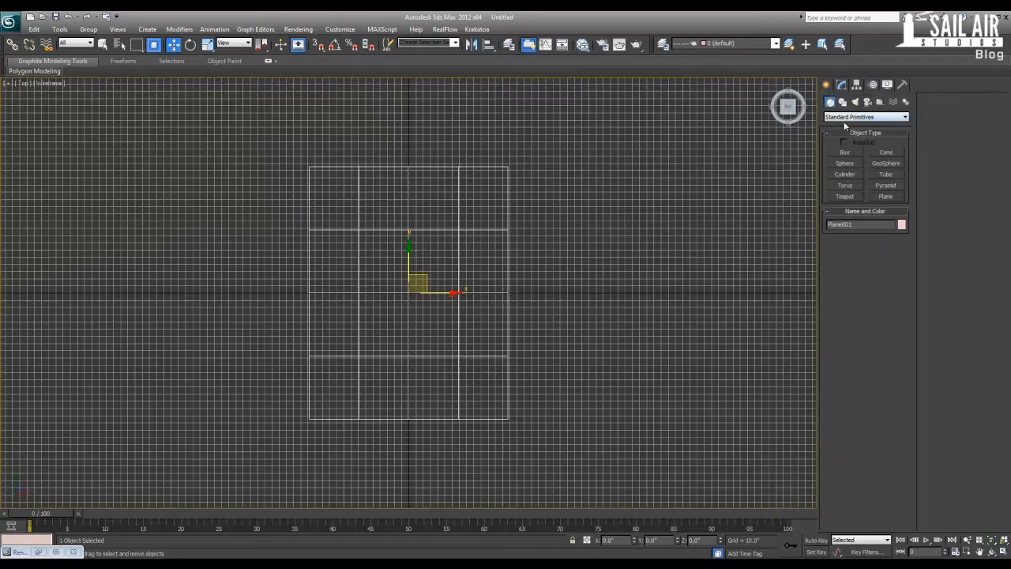
click(839, 117)
click(841, 195)
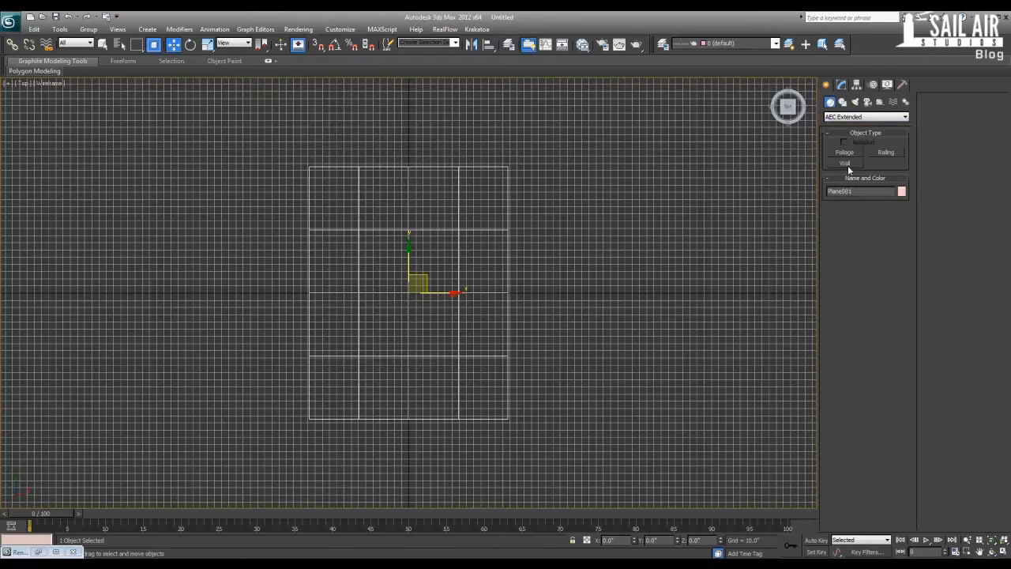
click(845, 163)
scroll(354, 179, up, 4)
scroll(354, 178, down, 2)
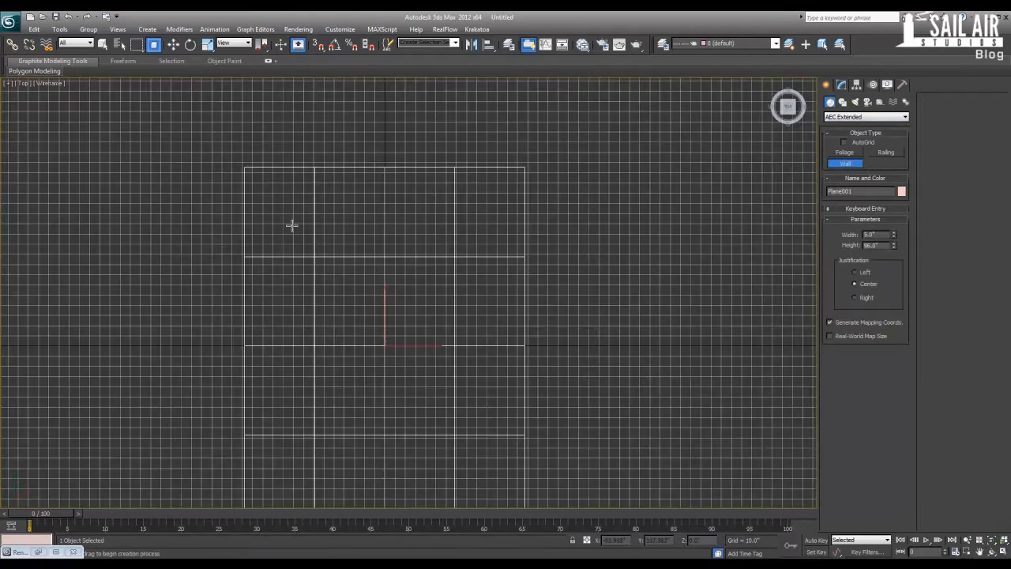
- Turn on 3D snapping and check which snap types are active in the grid and snap settings
key(s)
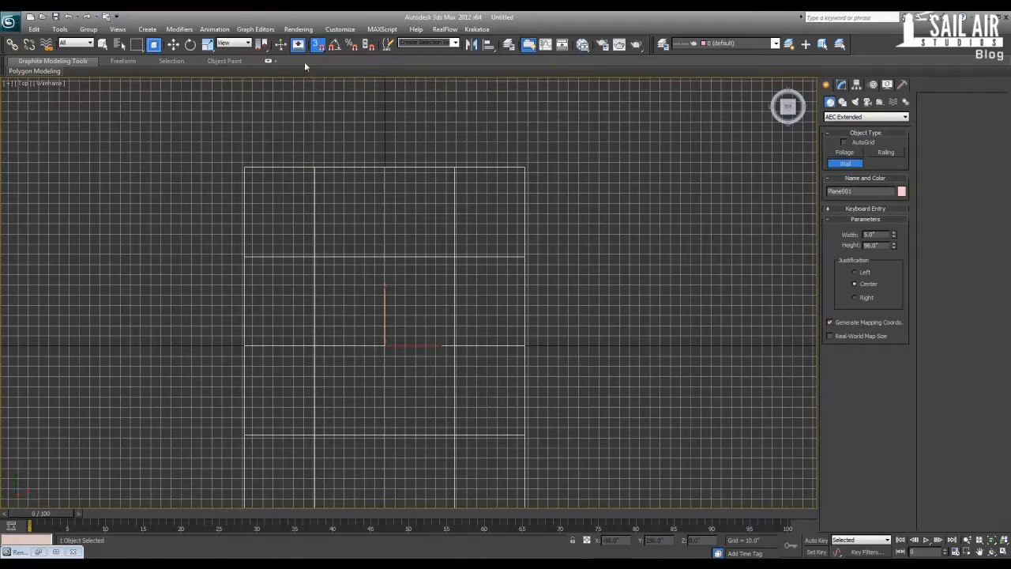
right_click(320, 45)
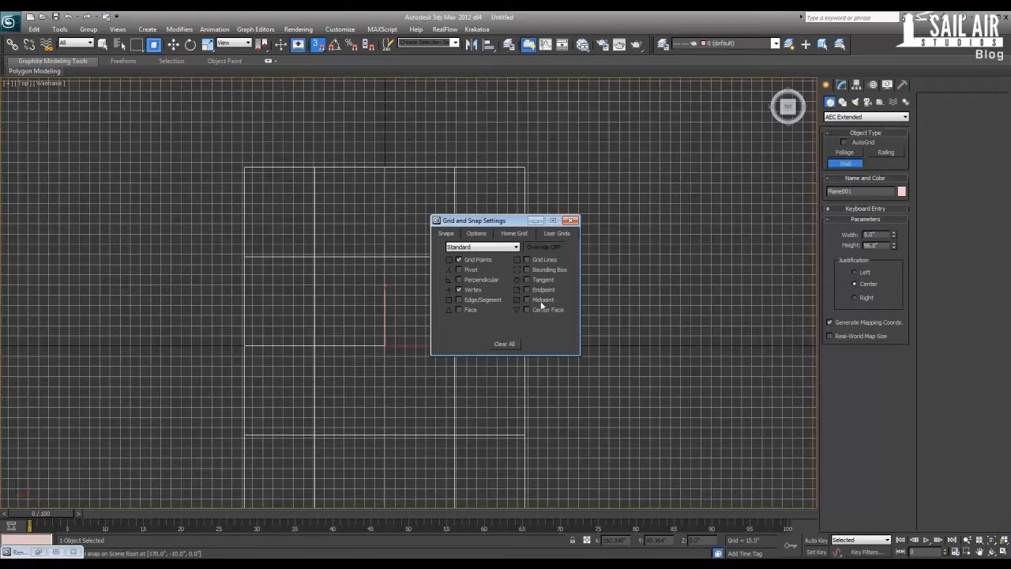
click(572, 222)
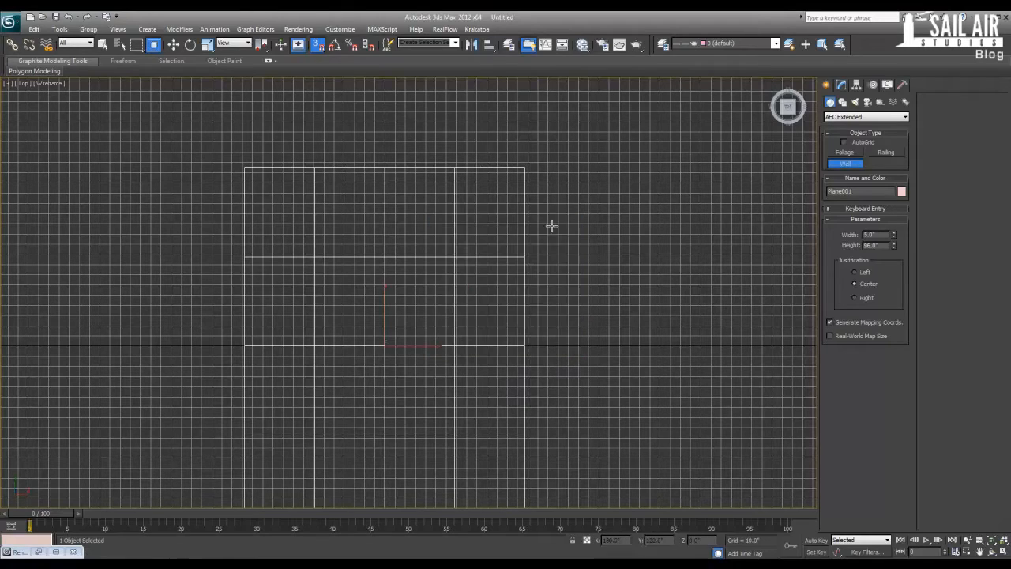
- Draw a closed loop of walls around the plane's perimeter, snapping to its four corners, and finish the wall
click(245, 168)
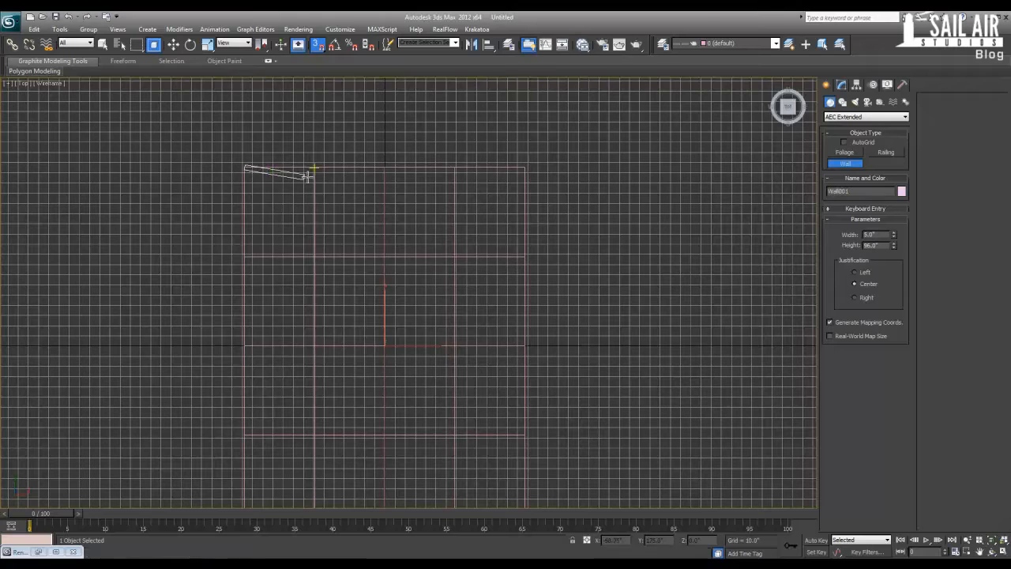
click(525, 167)
scroll(506, 455, down, 4)
click(468, 409)
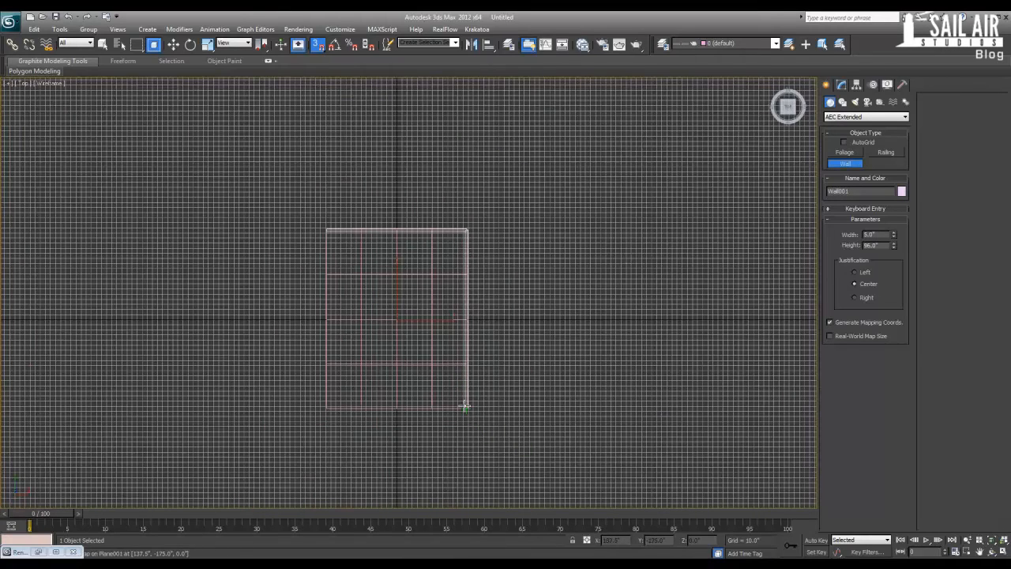
click(325, 409)
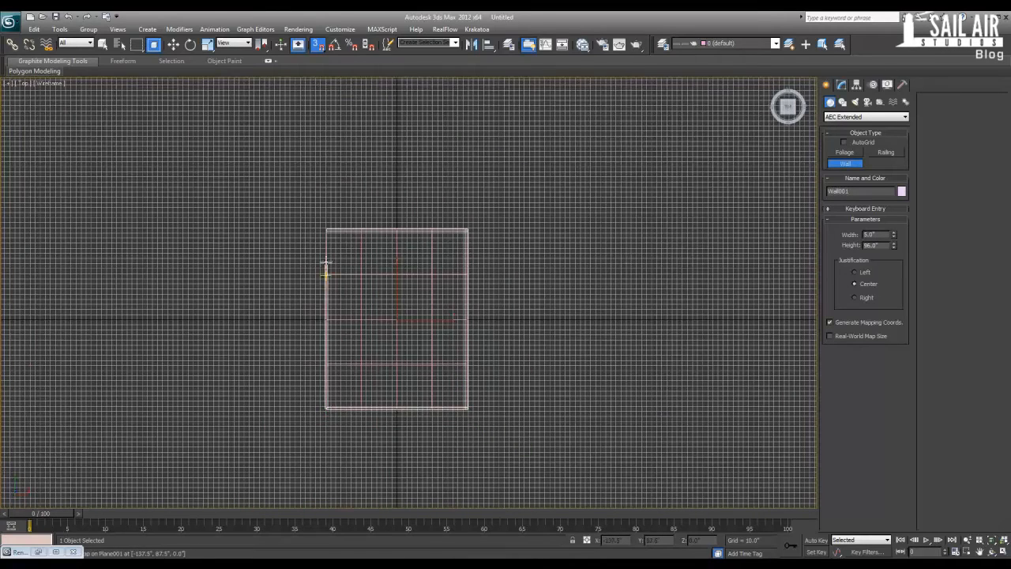
click(327, 232)
click(502, 325)
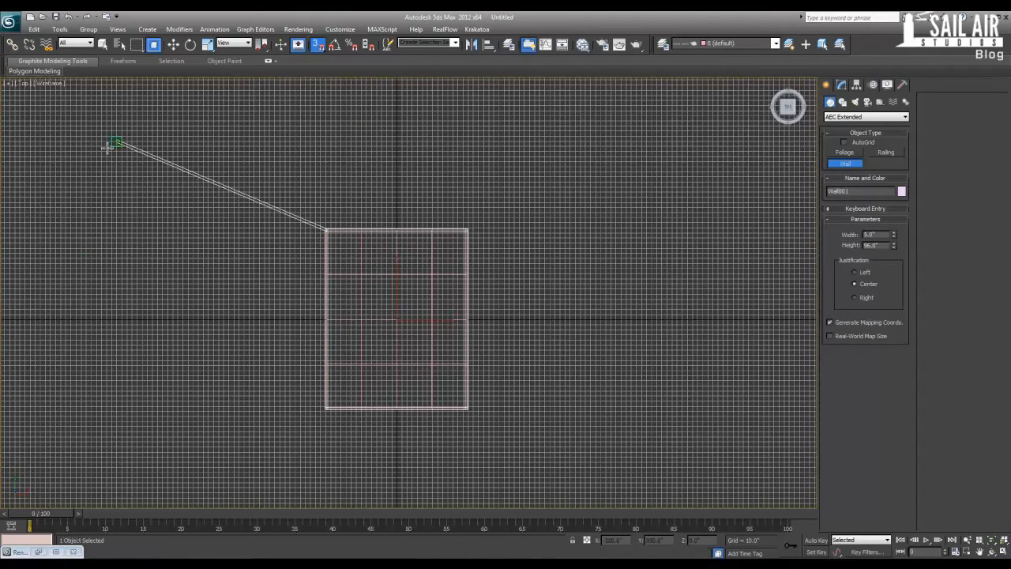
right_click(343, 320)
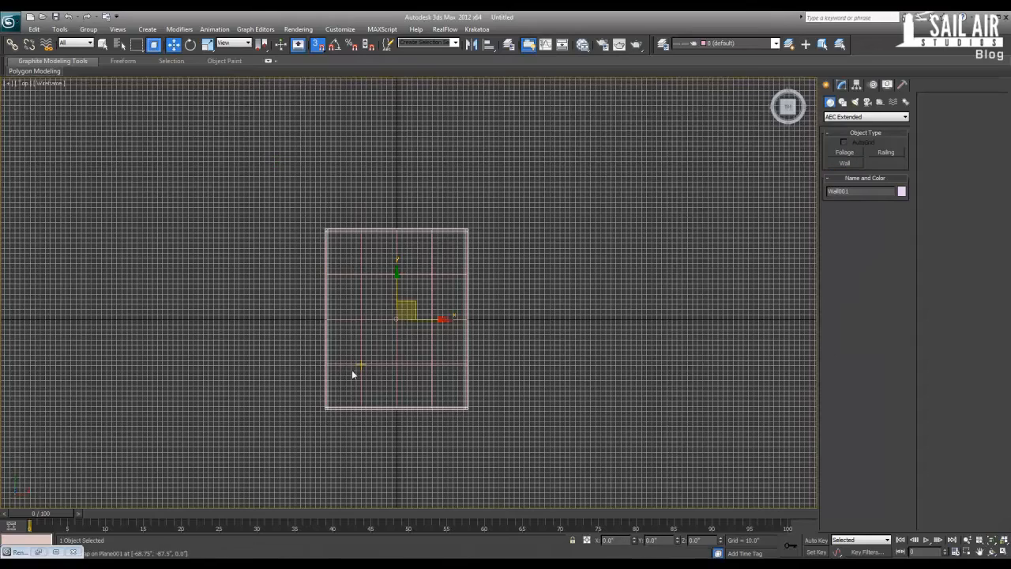
- Examine the walled room in an enlarged perspective view from different angles and distances
key(alt+w)
right_click(530, 422)
key(alt+w)
scroll(381, 345, down, 4)
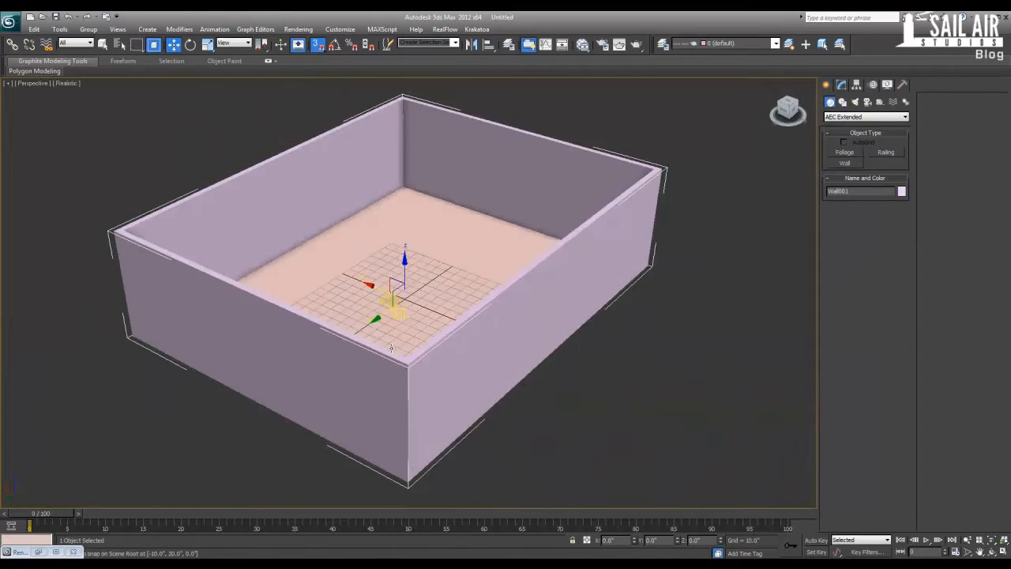
mouse_move(382, 345)
alt+middle_down()
mouse_move(469, 348)
mouse_move(377, 350)
mouse_move(410, 343)
alt+middle_up()
scroll(378, 350, up, 4)
scroll(549, 330, down, 5)
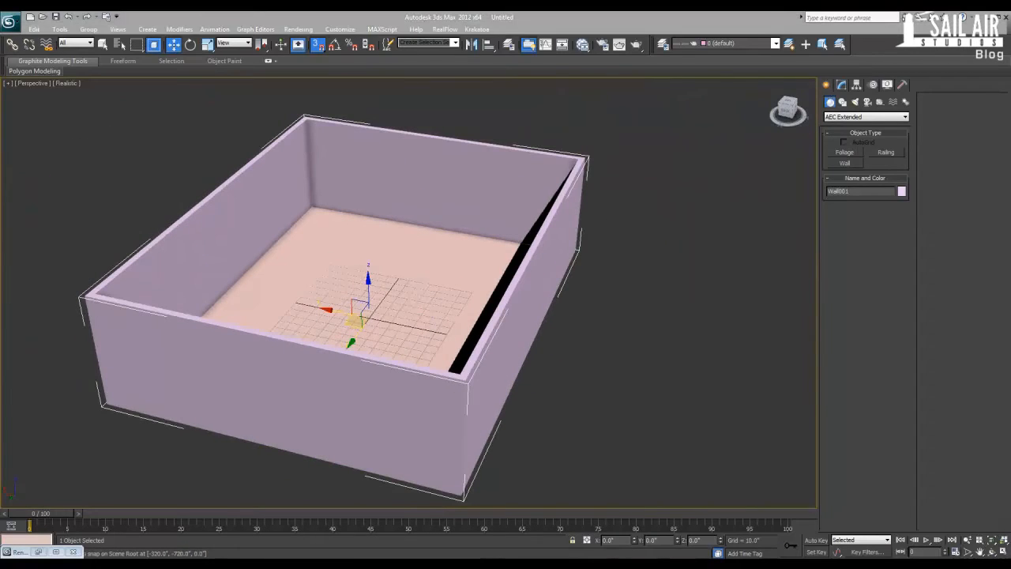
click(841, 84)
click(827, 84)
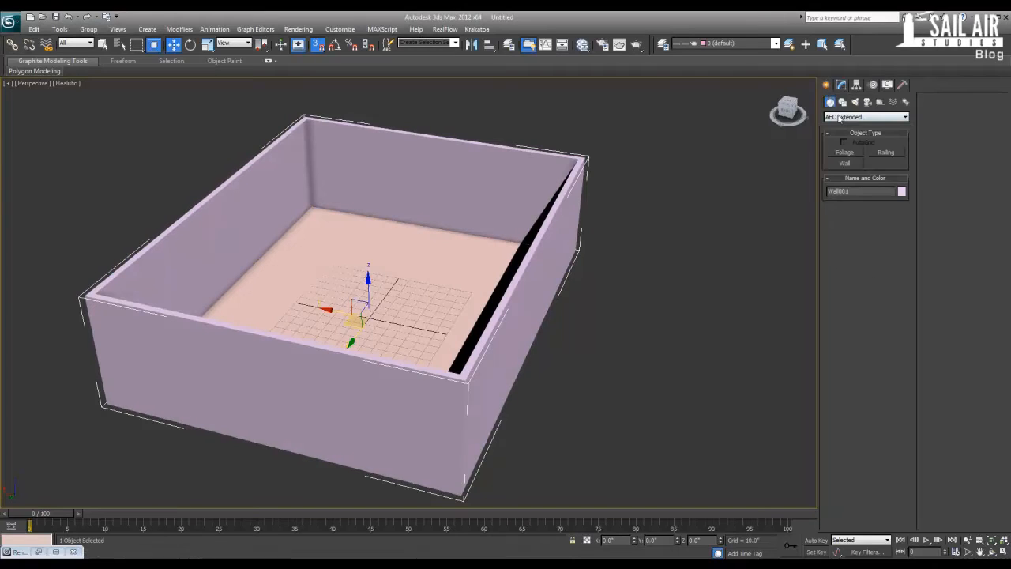
- Create a fixed window about 204 inches wide, 4 inches deep and 112 inches high outside the room, alongside a long wall
click(842, 117)
click(839, 181)
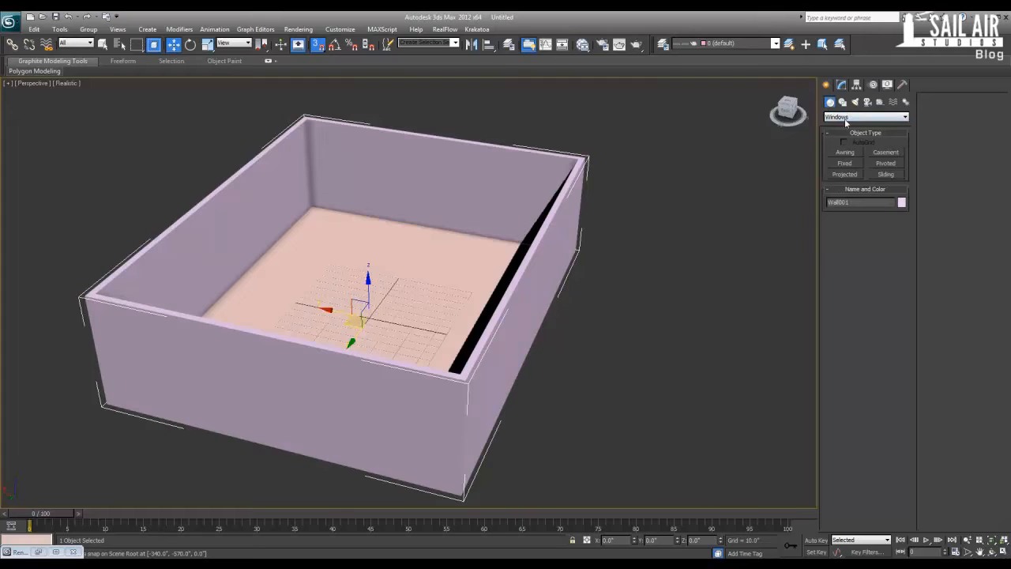
click(846, 118)
click(845, 178)
click(845, 153)
click(845, 163)
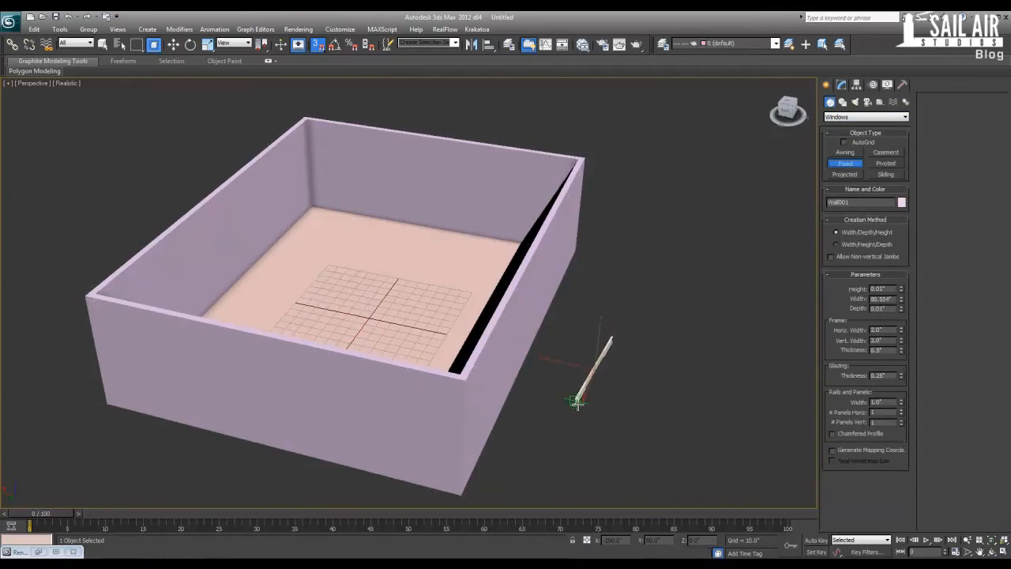
drag(621, 316, 571, 472)
click(566, 465)
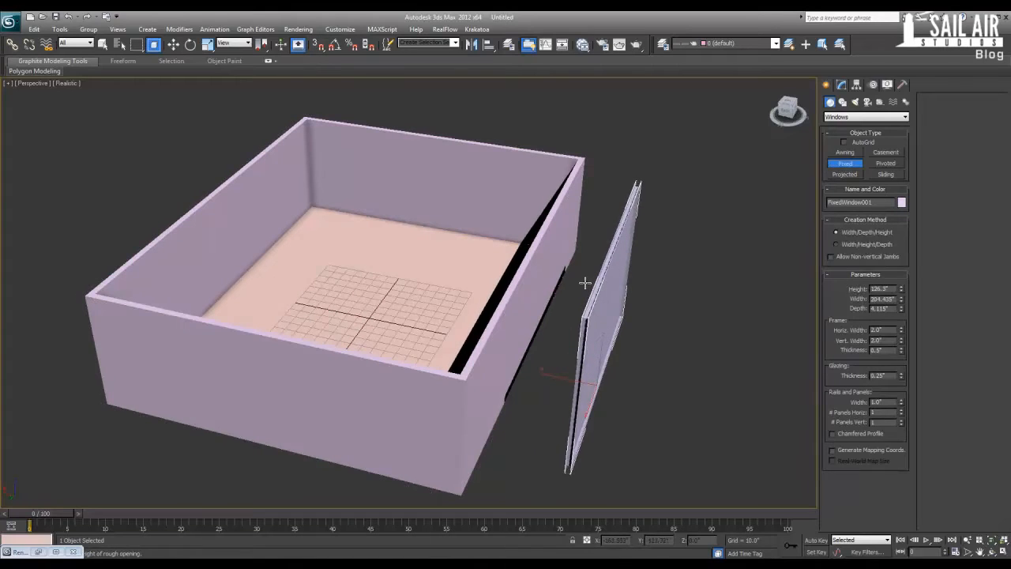
click(584, 303)
right_click(585, 303)
- Set the fixed window's height to 84 inches, its width to 108 inches and its depth to 5 inches
click(847, 84)
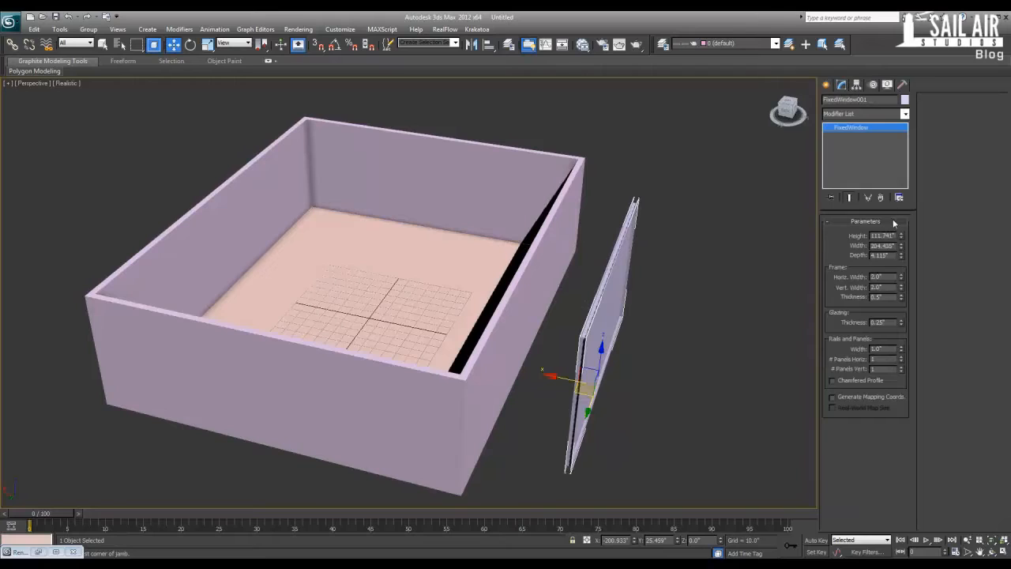
text(84)
key(Tab)
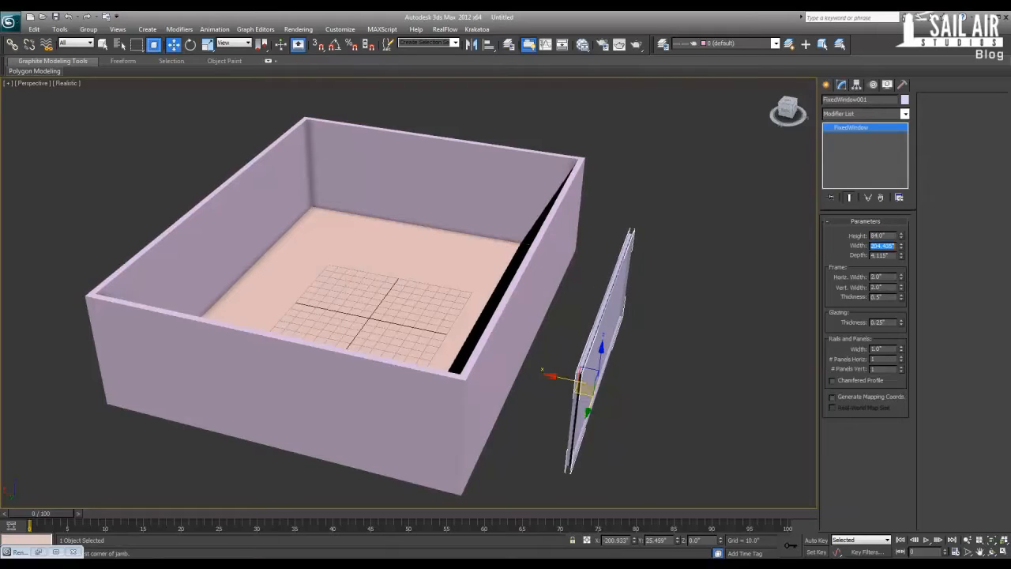
text(108)
key(Tab)
text(5)
key(Return)
- Set the window's Z rotation to 90 degrees so it runs parallel to the long wall
alt+middle_drag(633, 304, 596, 303)
key(e)
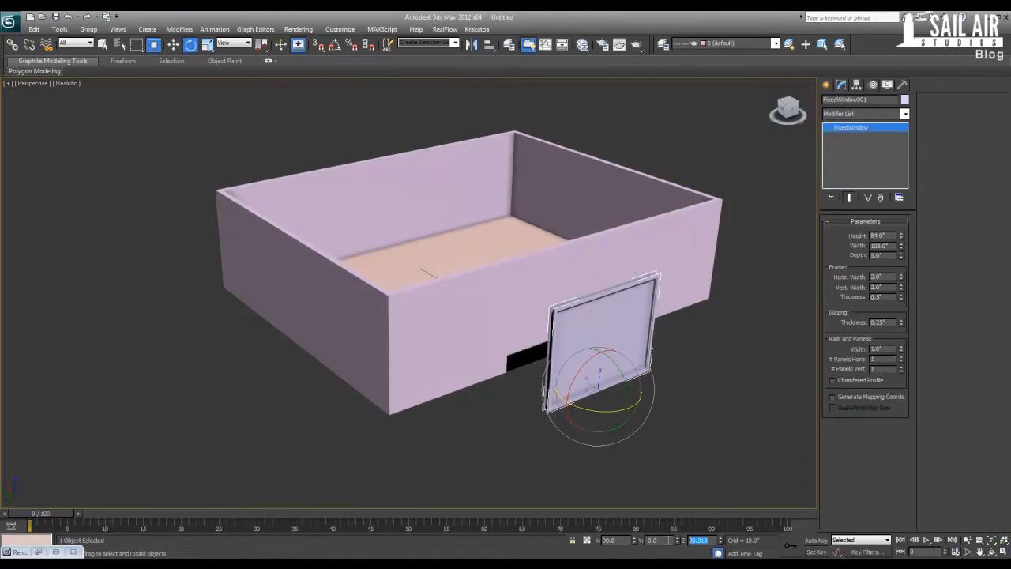
text(90)
key(Return)
alt+middle_drag(361, 271, 532, 388)
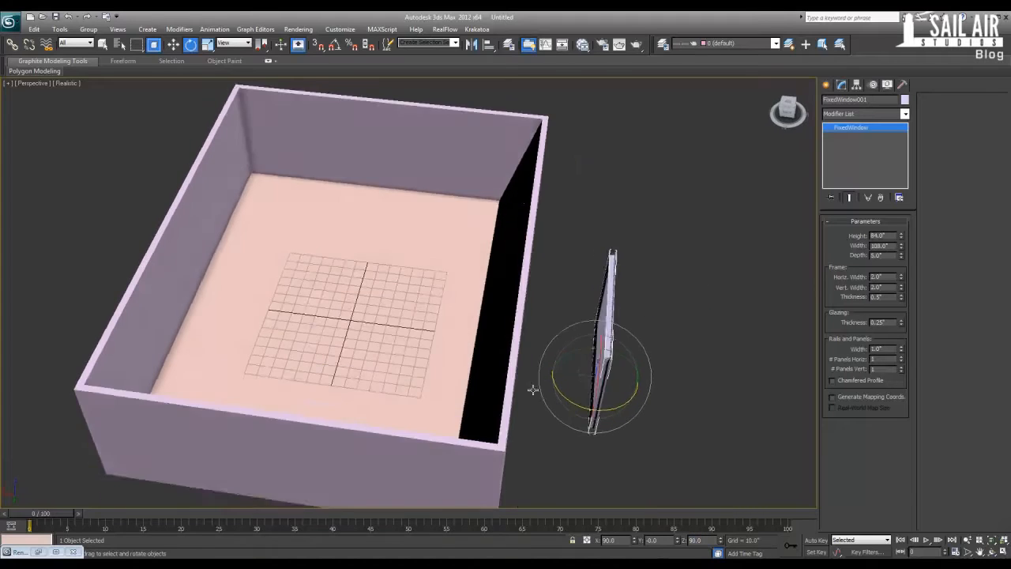
alt+middle_drag(522, 288, 536, 351)
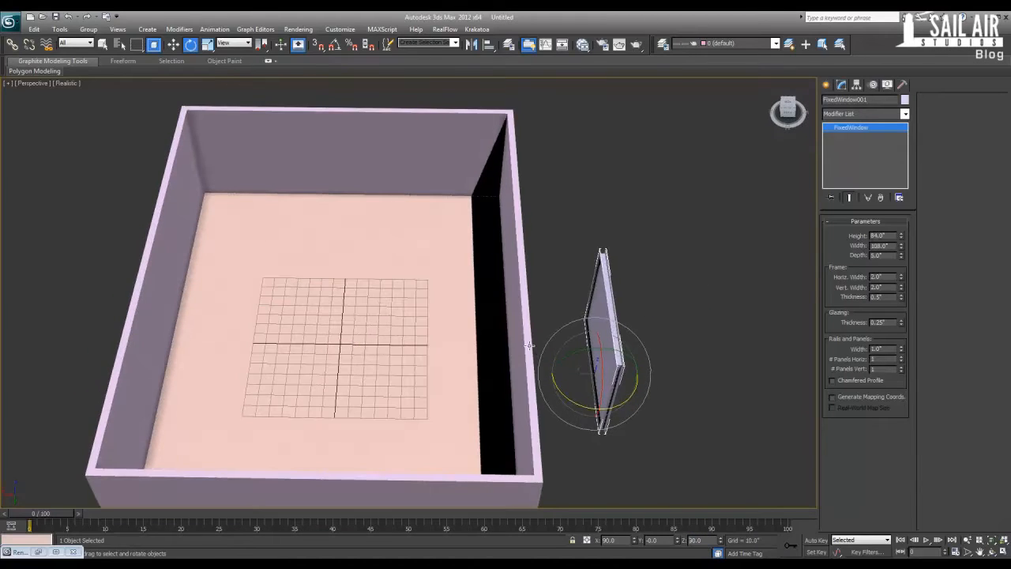
- Move the fixed window in the top view into the nearby long wall
click(530, 346)
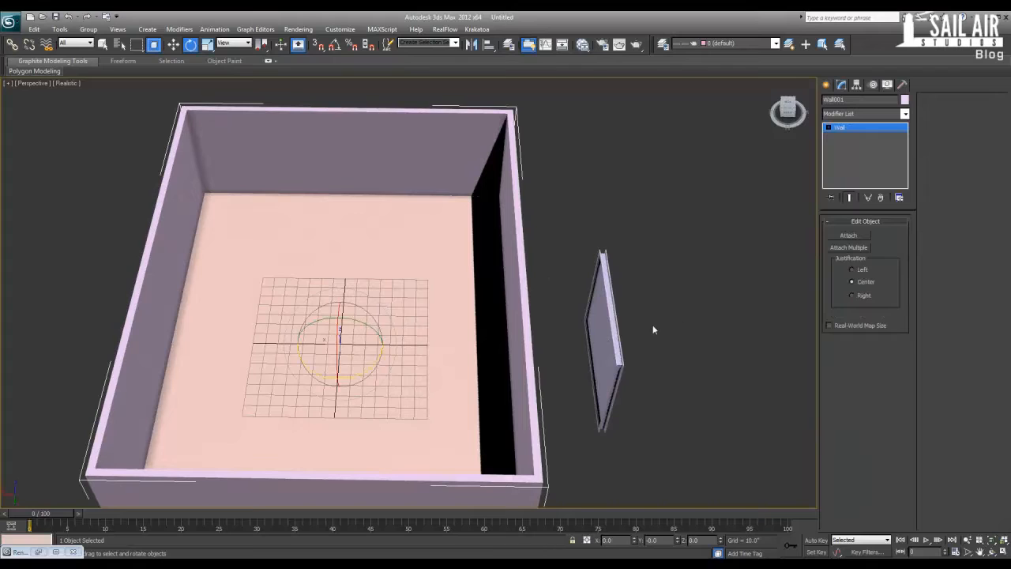
click(610, 332)
key(alt+w)
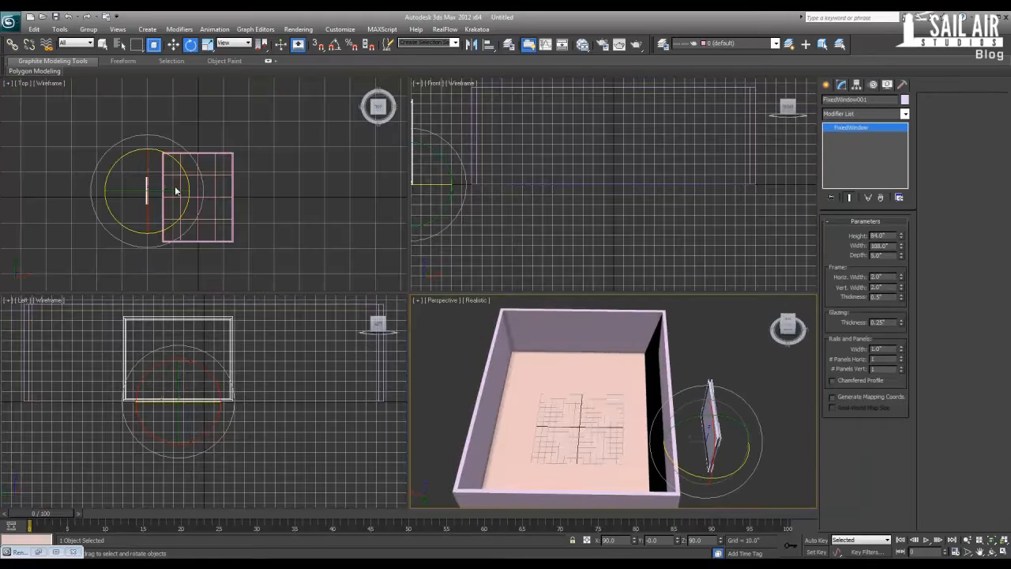
middle_drag(188, 209, 188, 192)
key(alt+w)
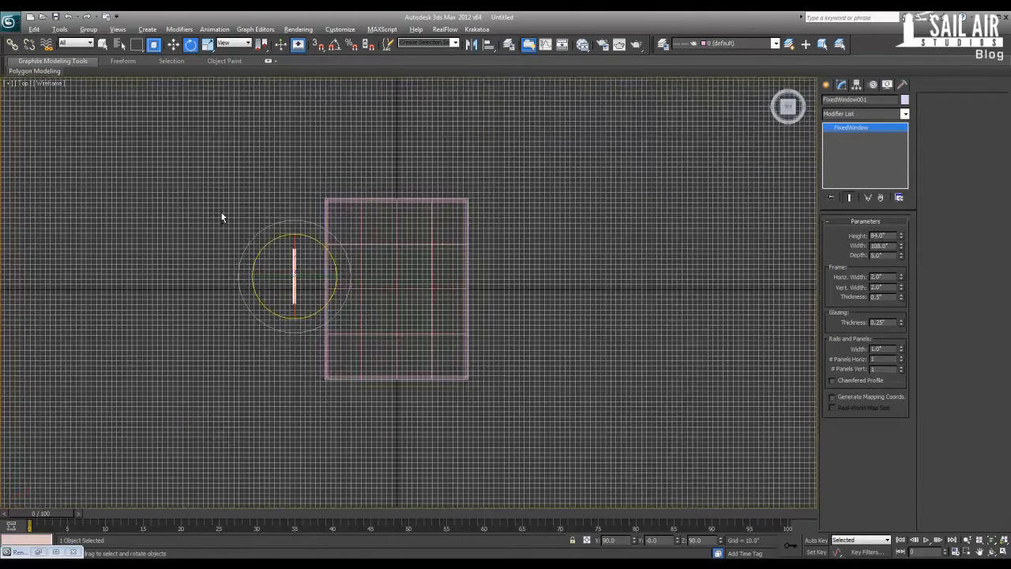
scroll(317, 277, up, 4)
middle_drag(317, 276, 435, 264)
scroll(434, 324, up, 3)
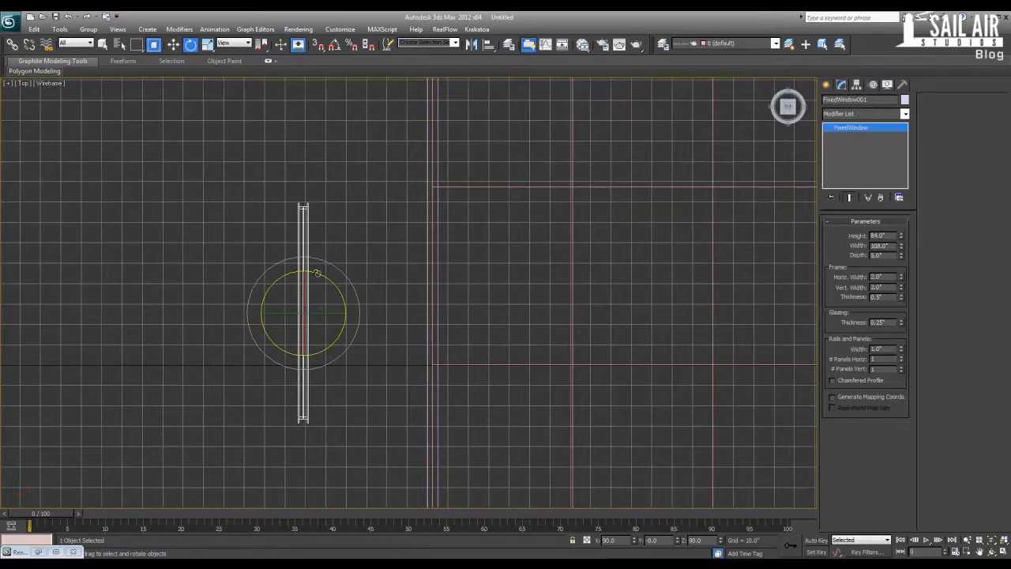
key(w)
mouse_move(323, 297)
mouse_down()
mouse_move(428, 222)
mouse_move(452, 221)
mouse_move(412, 252)
mouse_move(412, 302)
mouse_up()
- Clone the window as one independent copy, FixedWindow002, placed next to the original in the same wall
scroll(415, 253, down, 3)
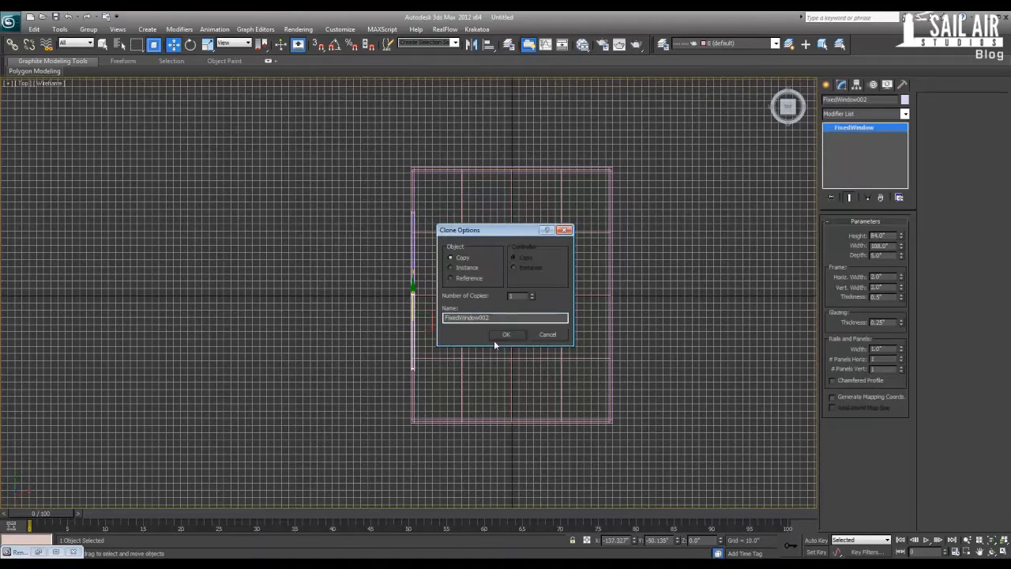
click(520, 335)
scroll(415, 300, up, 5)
- Select both windows and raise them together slightly above the floor in the perspective view
key(alt+w)
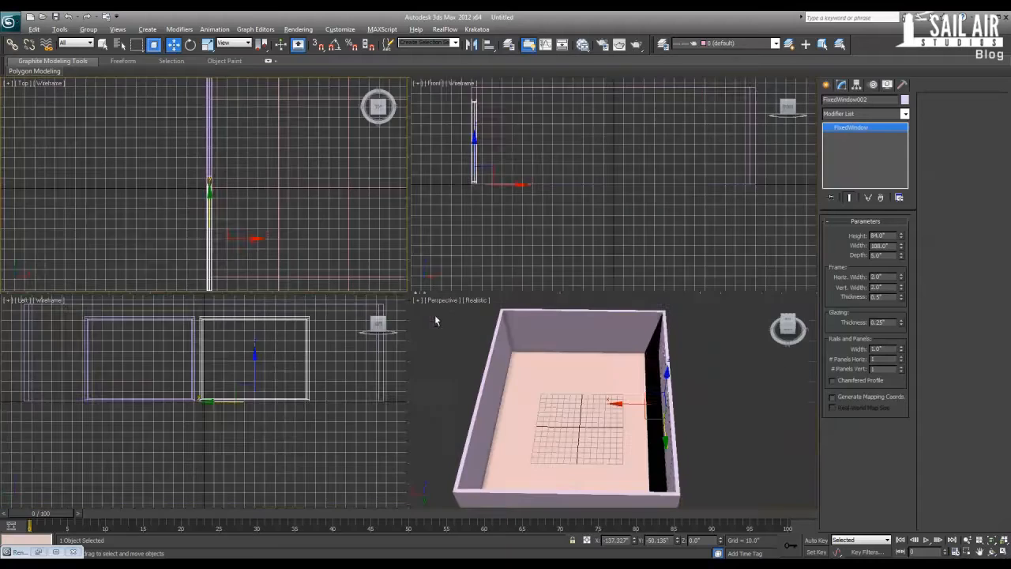
key(alt+w)
alt+middle_drag(619, 436, 695, 414)
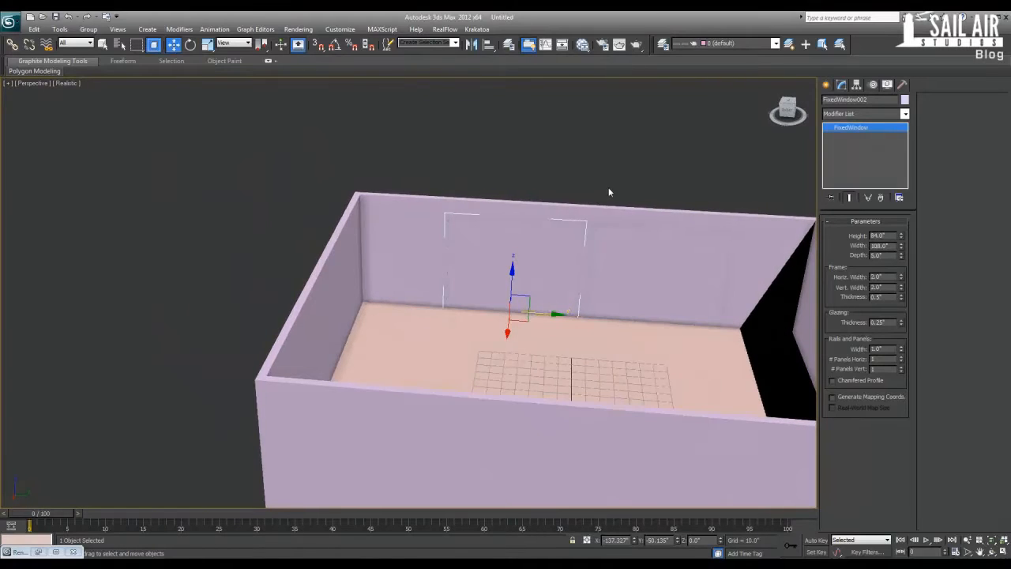
ctrl+click(604, 224)
key(z)
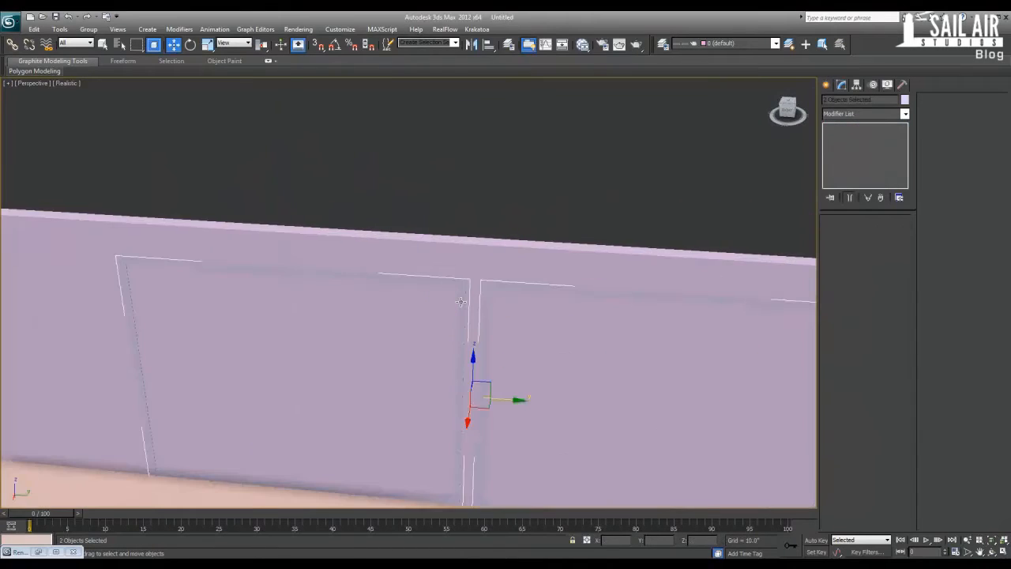
alt+middle_drag(456, 337, 511, 361)
middle_drag(510, 361, 449, 237)
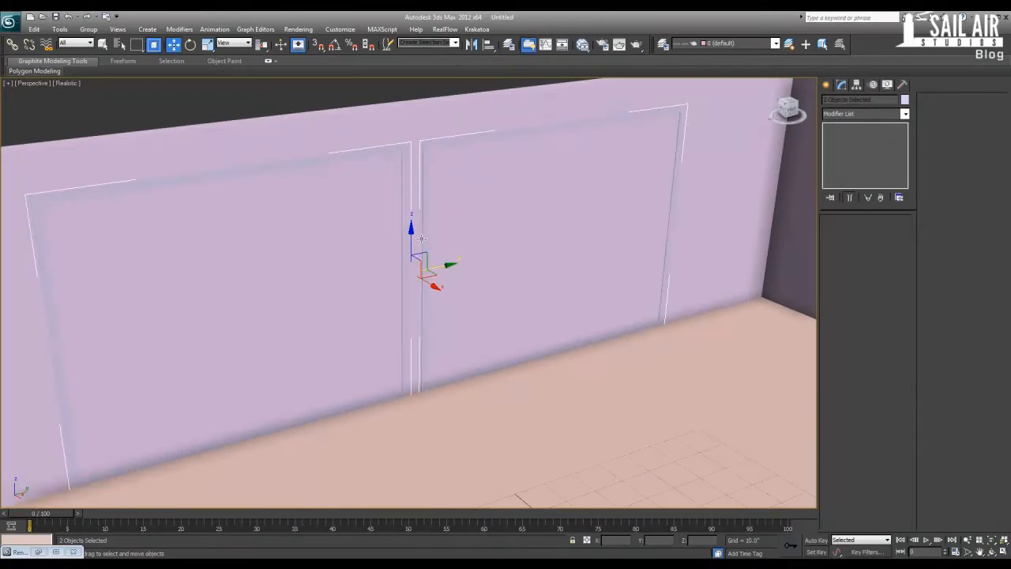
drag(414, 238, 413, 225)
- Shift both windows about -0.18 inches along X in the top view to align them with the wall's thickness
alt+middle_drag(413, 226, 479, 252)
key(alt+w)
scroll(277, 232, up, 2)
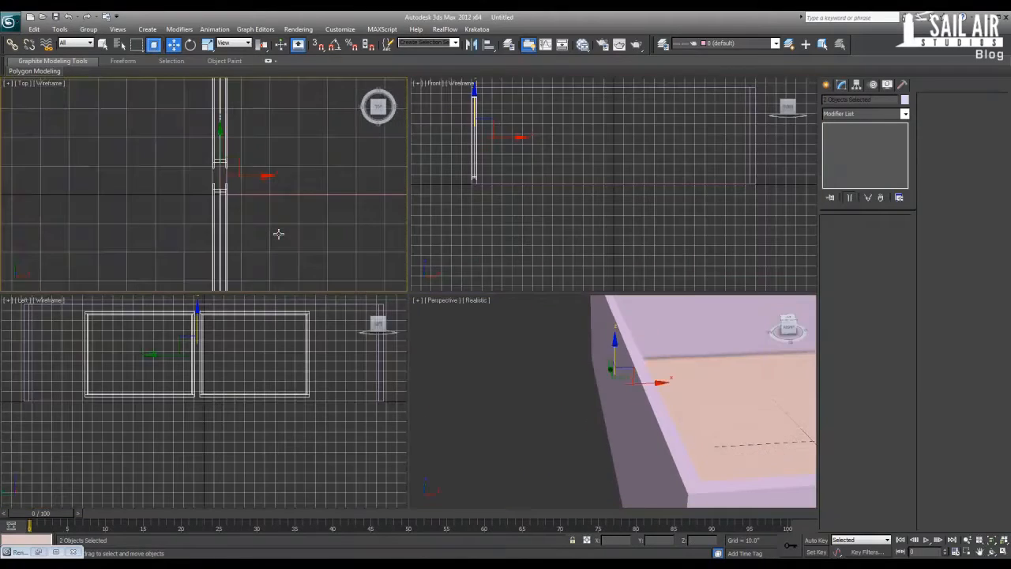
key(alt+w)
middle_drag(383, 212, 328, 211)
scroll(329, 211, up, 3)
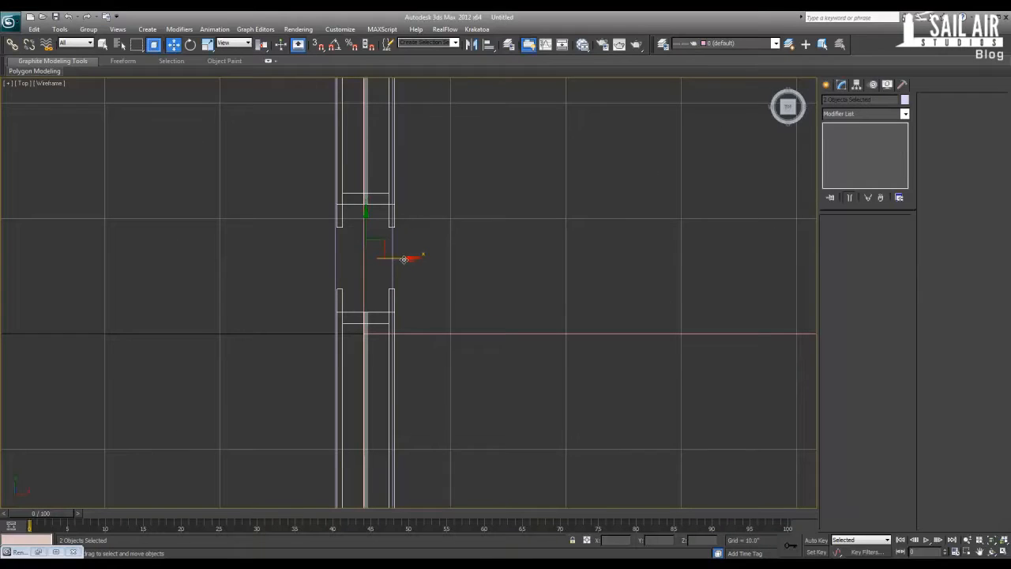
drag(403, 259, 403, 259)
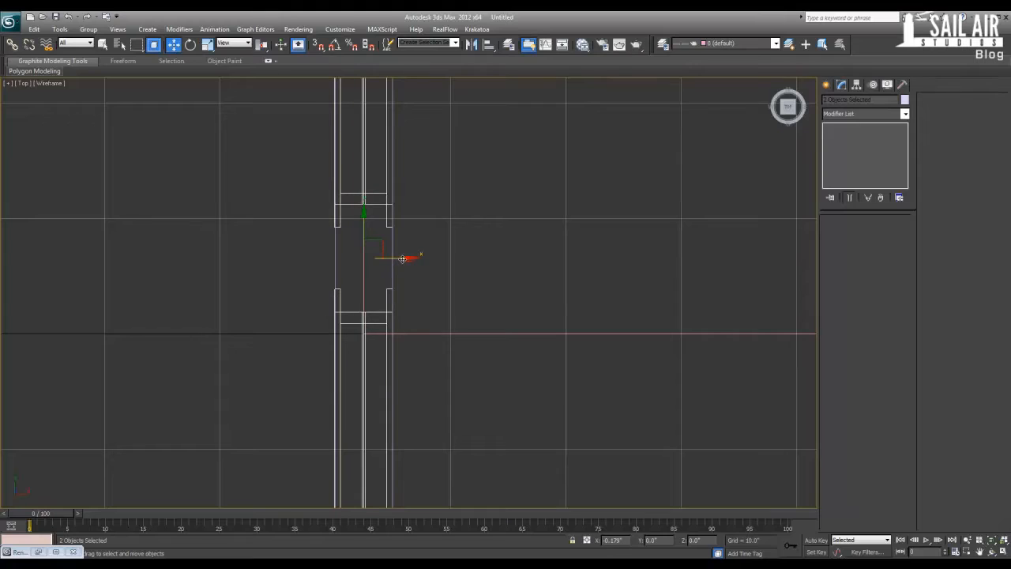
- Select only FixedWindow001 and snap it along X to the long wall's centre line, at X -137.5 inches
scroll(412, 258, up, 2)
middle_drag(412, 258, 422, 298)
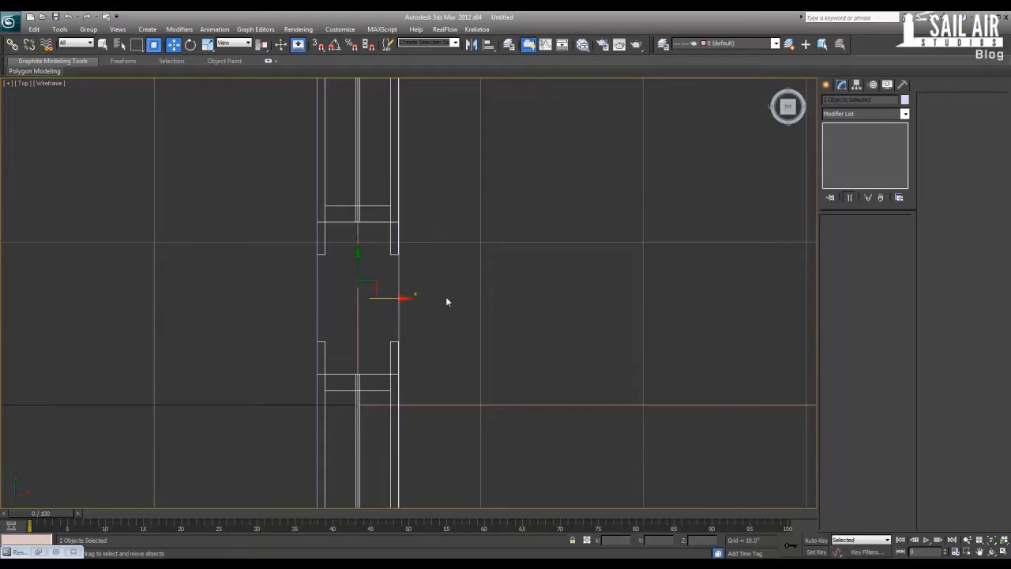
click(388, 218)
click(386, 222)
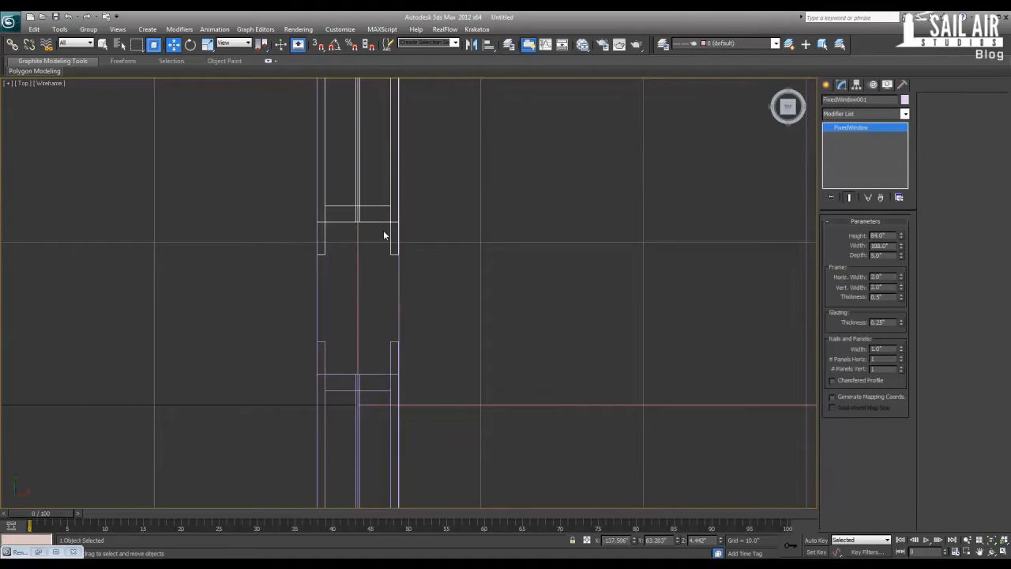
scroll(418, 378, down, 5)
middle_drag(427, 291, 447, 156)
key(s)
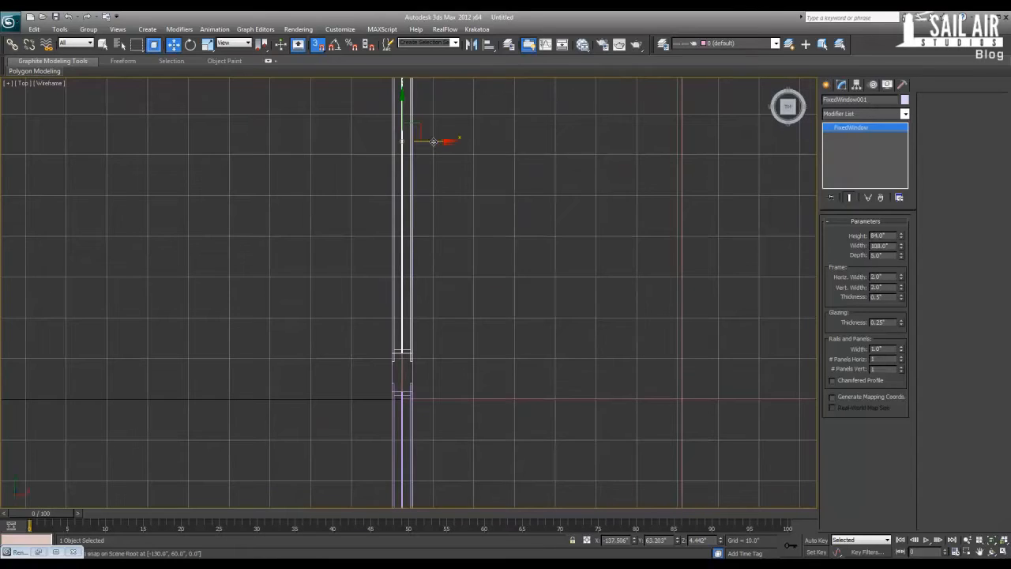
drag(433, 142, 403, 397)
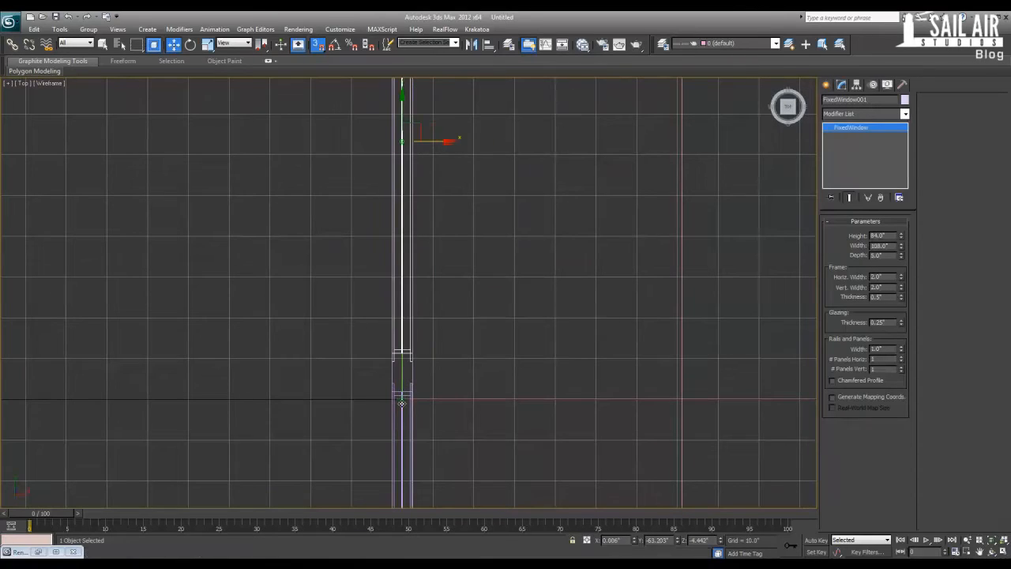
scroll(463, 245, up, 3)
scroll(465, 231, up, 1)
middle_drag(464, 231, 452, 353)
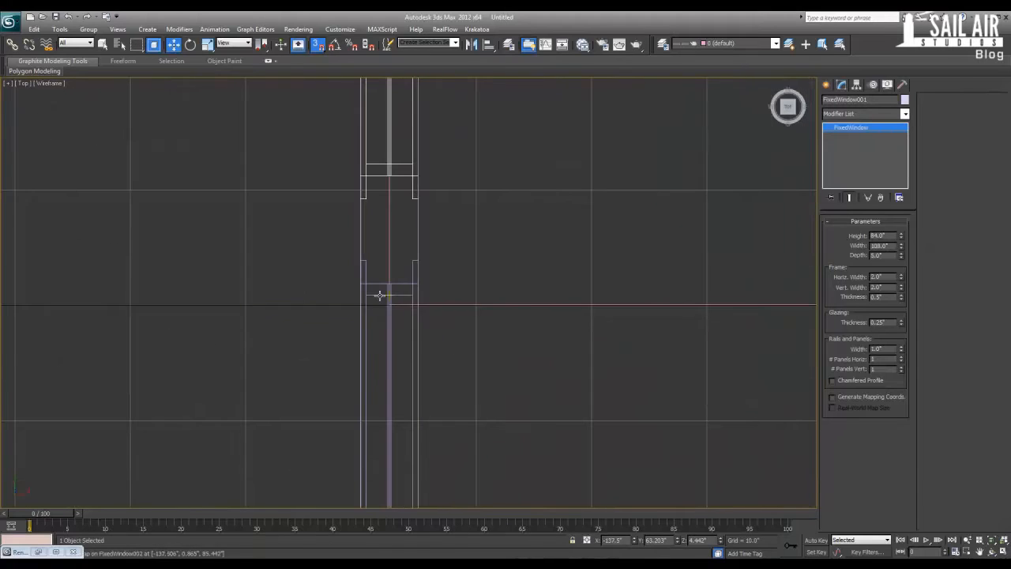
- Snap FixedWindow002 along X to the same wall centre line, at X -137.5 inches, and turn snapping off
click(413, 295)
scroll(400, 305, down, 2)
middle_drag(414, 429, 419, 375)
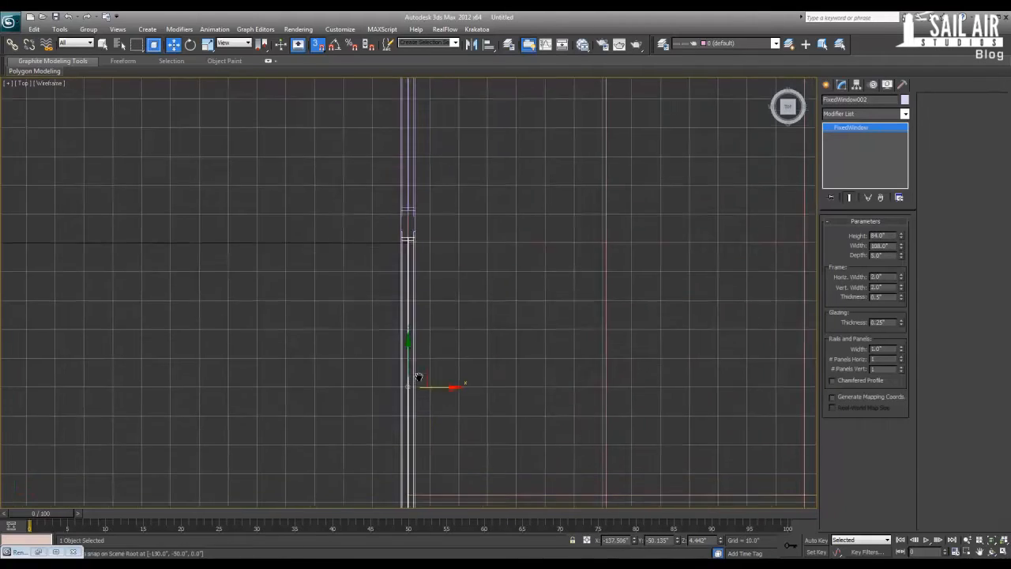
scroll(418, 375, up, 1)
drag(457, 479, 403, 187)
scroll(432, 270, up, 2)
middle_drag(432, 270, 438, 362)
scroll(438, 362, up, 2)
key(s)
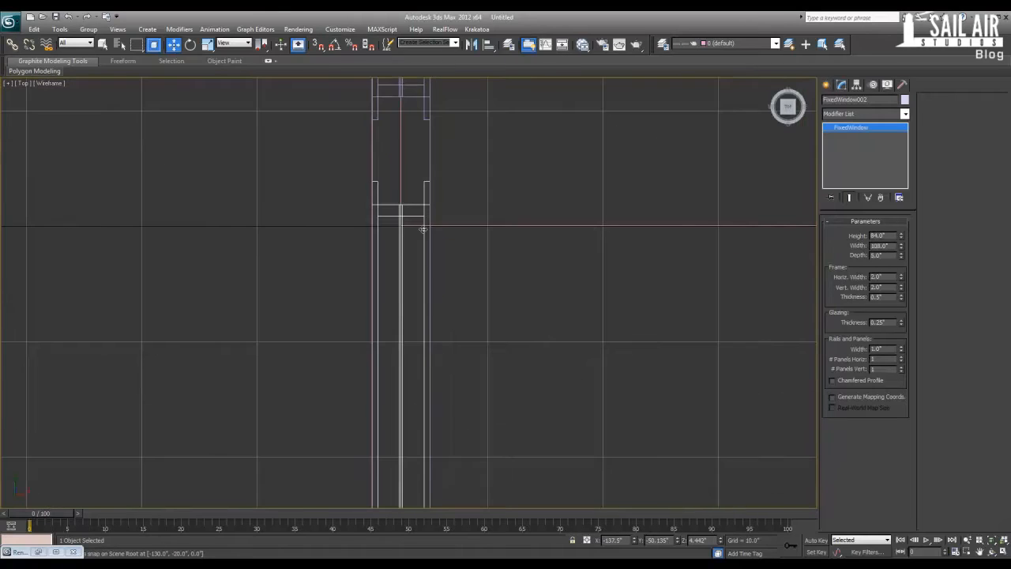
- Show the perspective view maximized, facing the window wall from inside the room, and clear the selection
middle_drag(422, 230, 440, 327)
scroll(439, 330, down, 14)
key(alt+w)
middle_click(584, 423)
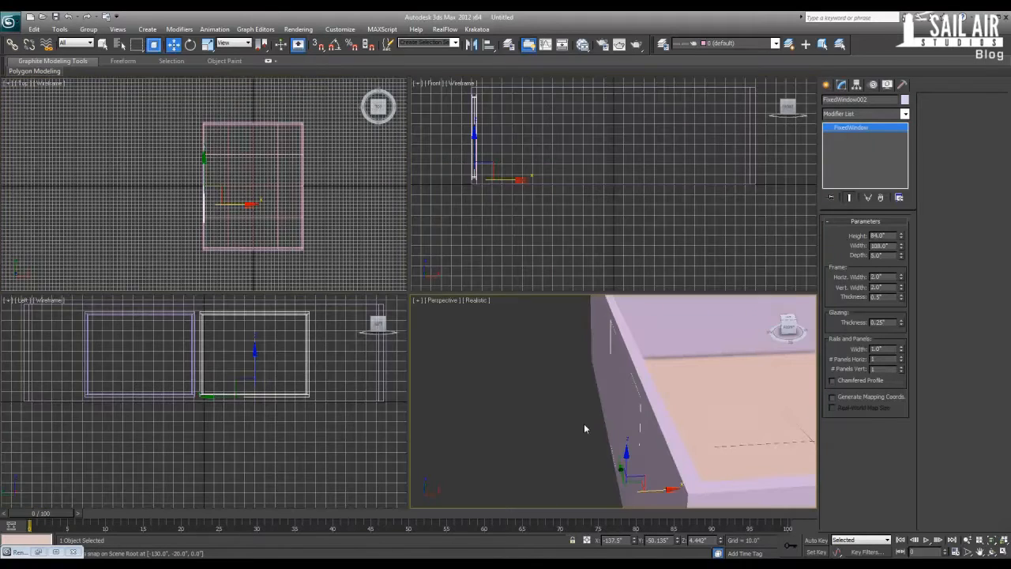
key(alt+w)
alt+middle_drag(584, 423, 485, 412)
middle_drag(661, 197, 460, 298)
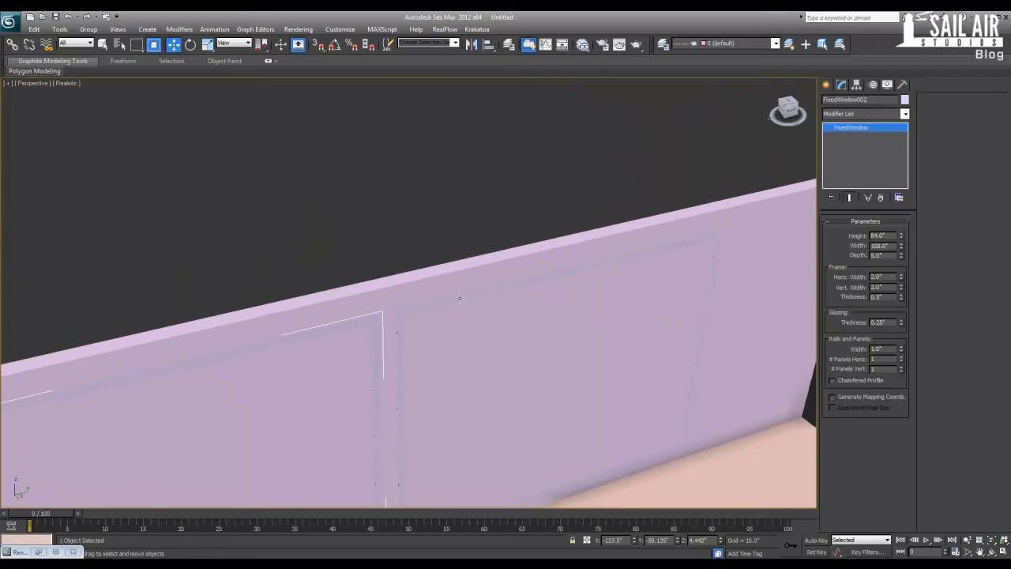
ctrl+click(410, 311)
middle_drag(381, 319, 402, 226)
key(ctrl+d)
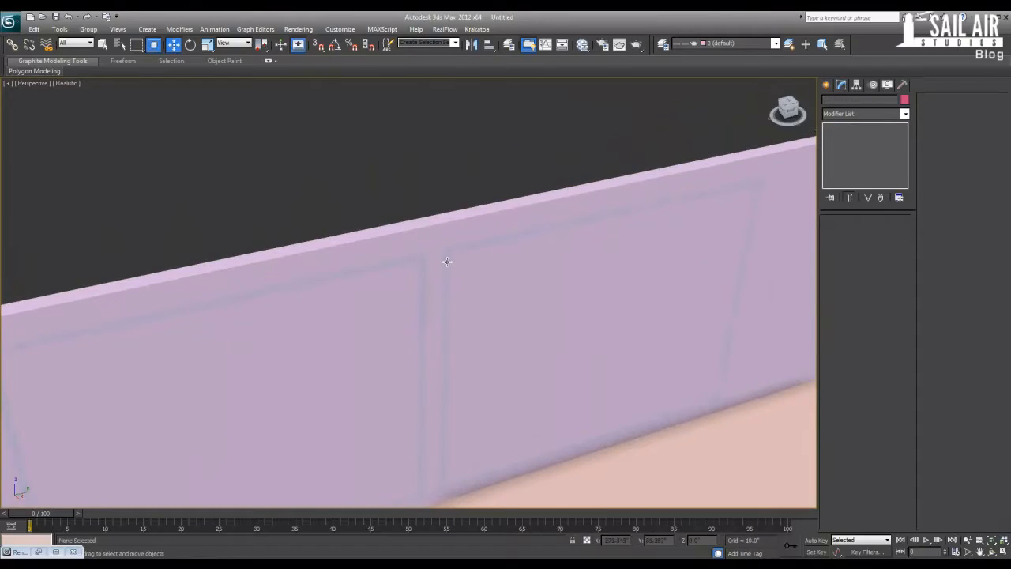
- Try to select both fixed windows together in the long wall
click(446, 261)
scroll(418, 224, down, 5)
scroll(406, 282, up, 6)
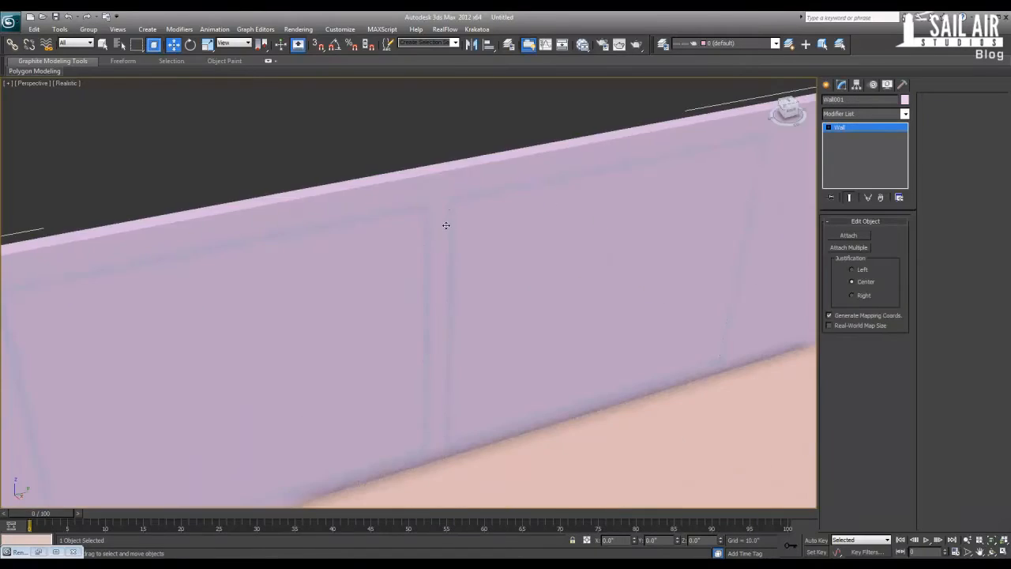
click(449, 221)
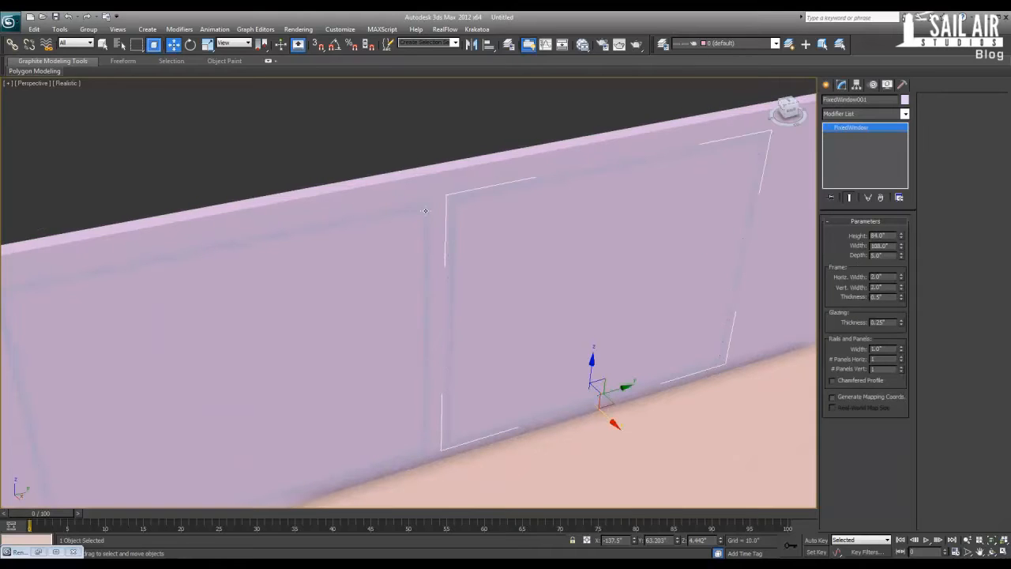
ctrl+click(426, 210)
ctrl+click(426, 211)
ctrl+click(427, 210)
ctrl+click(427, 208)
ctrl+click(426, 220)
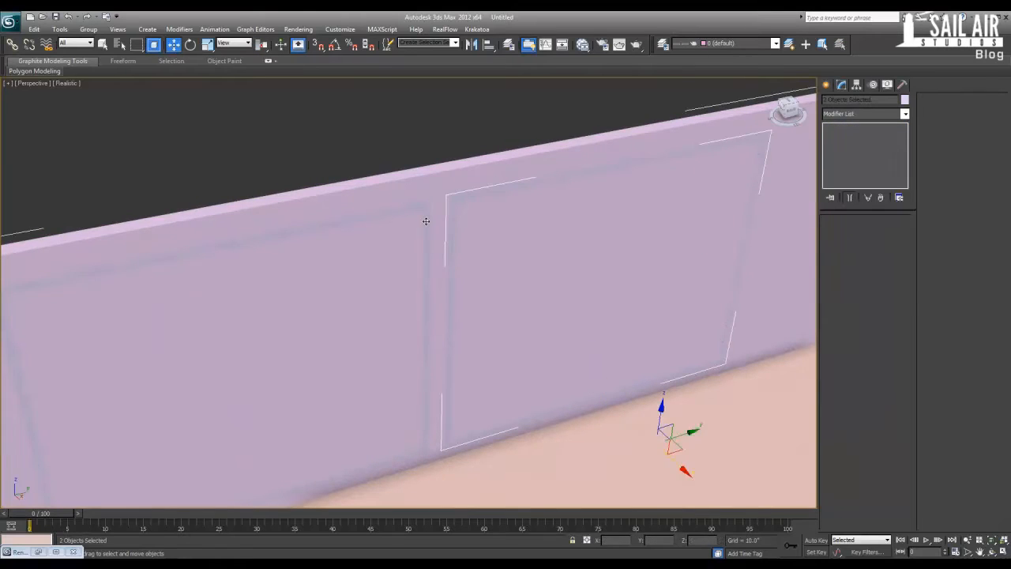
ctrl+click(426, 221)
- Link FixedWindow001 to the wall as its parent with Select and Link to cut its opening
click(12, 43)
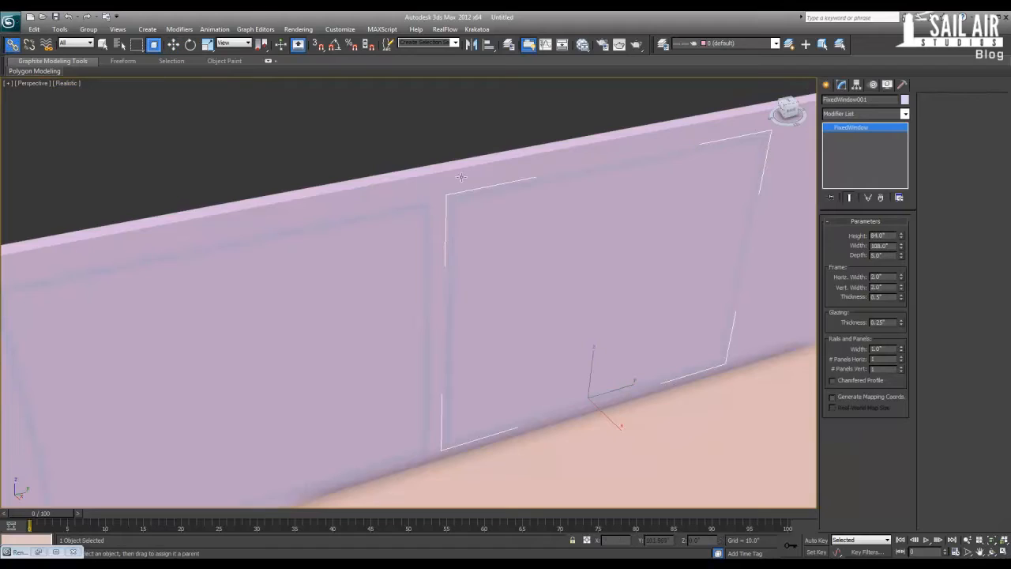
mouse_move(463, 196)
mouse_down()
mouse_move(437, 193)
mouse_move(456, 198)
mouse_up()
drag(435, 184, 433, 185)
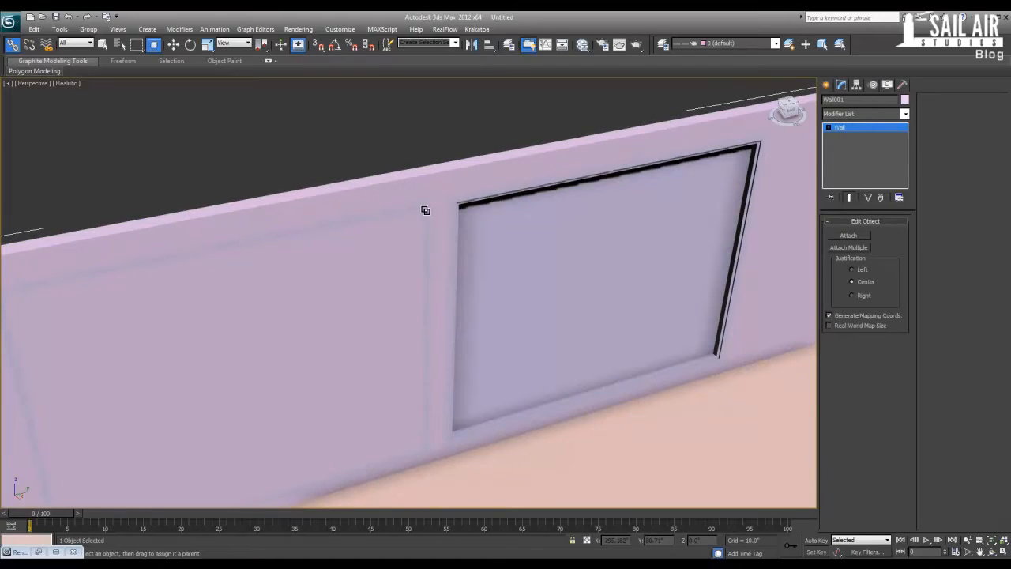
- Link FixedWindow002 to the wall as its parent to cut the second window opening
click(425, 210)
mouse_move(419, 208)
mouse_down()
mouse_move(427, 202)
mouse_move(426, 215)
mouse_move(435, 189)
mouse_move(424, 209)
mouse_up()
alt+middle_drag(424, 209, 506, 222)
middle_drag(316, 329, 371, 217)
scroll(370, 216, down, 4)
alt+middle_drag(337, 314, 230, 287)
scroll(309, 384, up, 6)
click(365, 269)
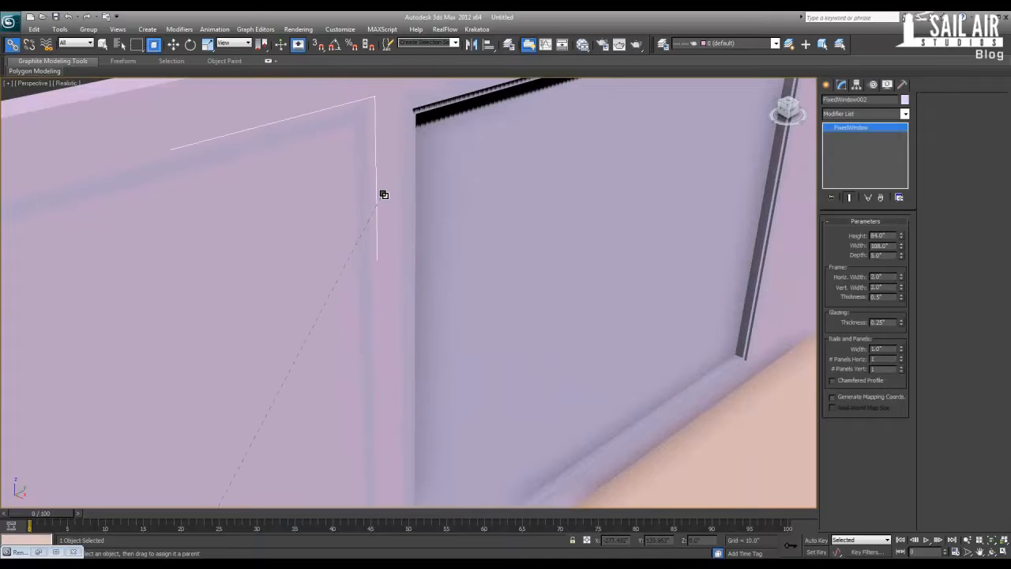
drag(384, 194, 377, 199)
key(shift+z)
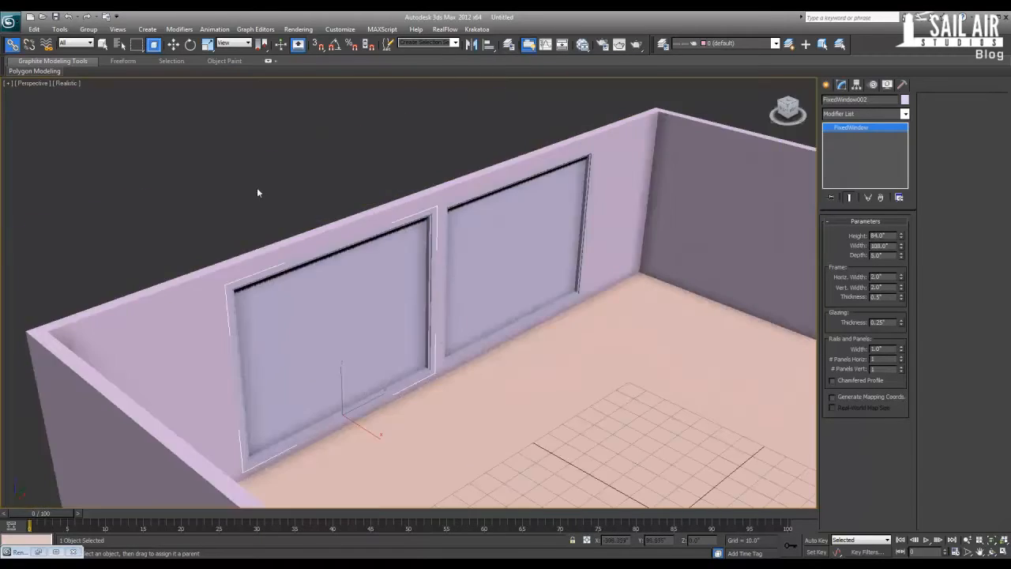
- Leave the link mode, select the wall and examine the whole room with both window openings
key(q)
click(456, 268)
click(408, 221)
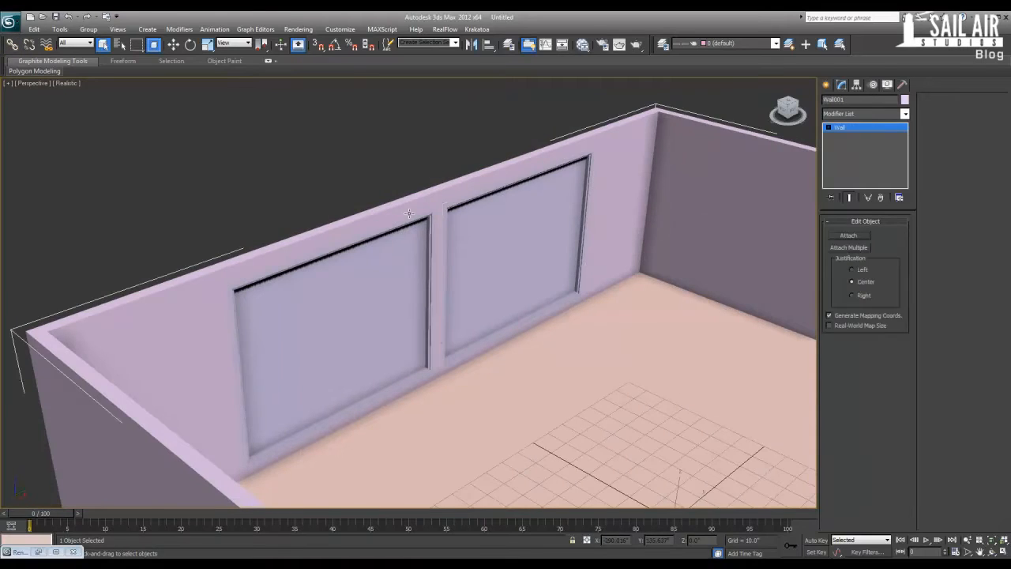
key(w)
middle_drag(450, 291, 288, 249)
scroll(391, 338, down, 6)
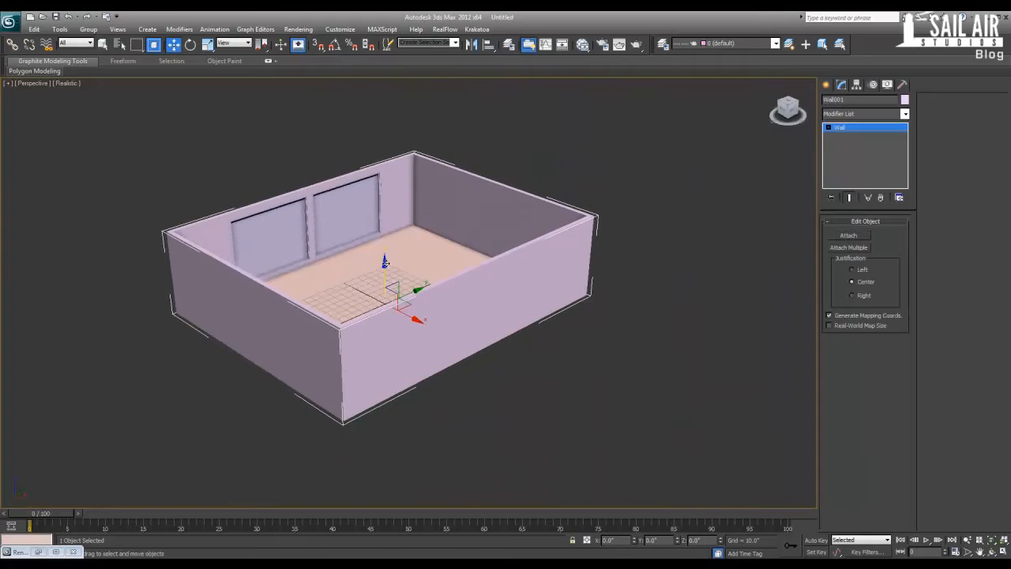
- Try to move FixedWindow001 along the wall and undo the move
click(349, 226)
key(z)
scroll(384, 275, down, 2)
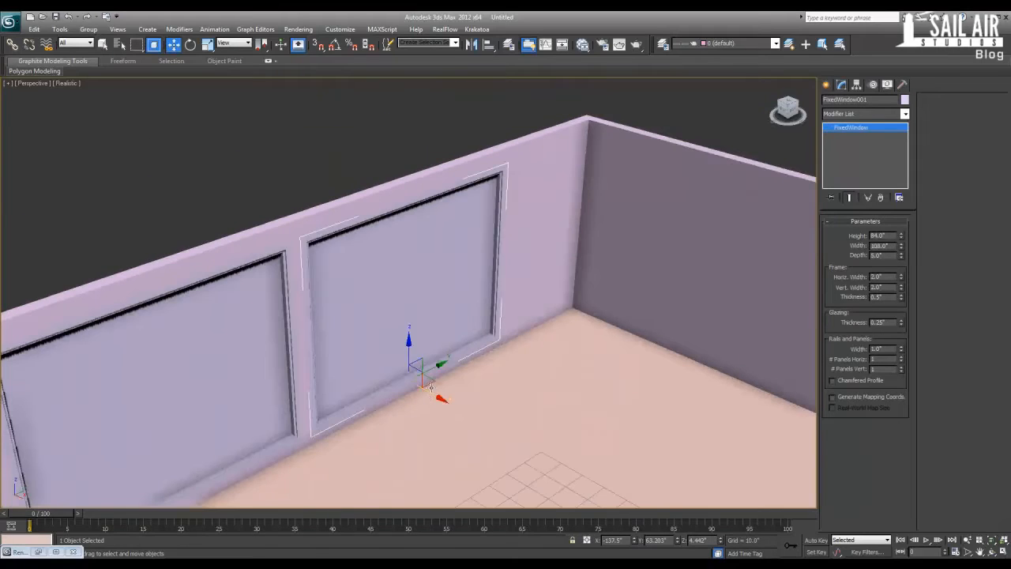
drag(433, 357, 492, 337)
key(ctrl+z)
key(ctrl+z)
middle_drag(409, 369, 384, 330)
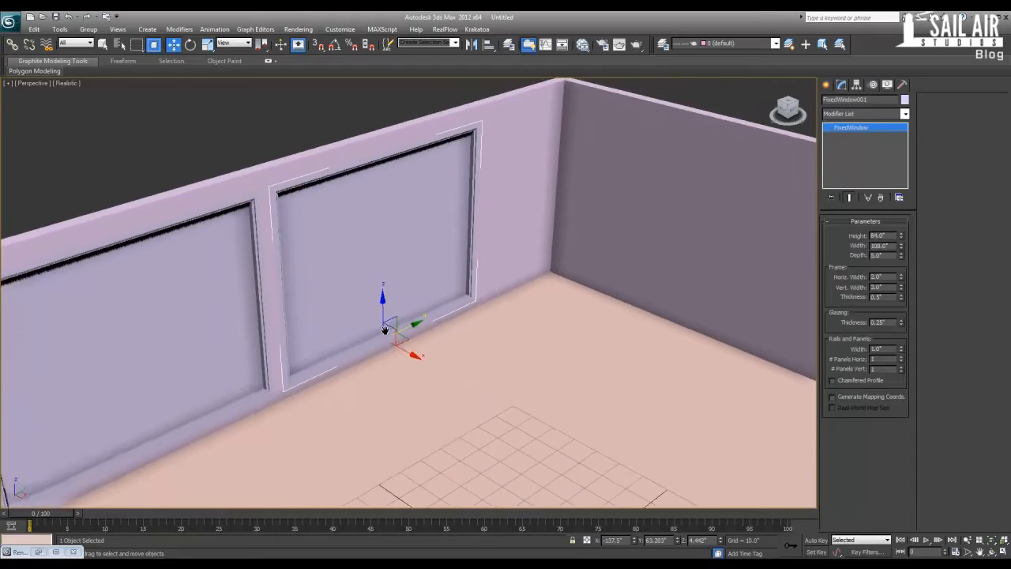
scroll(384, 328, down, 6)
scroll(363, 375, up, 2)
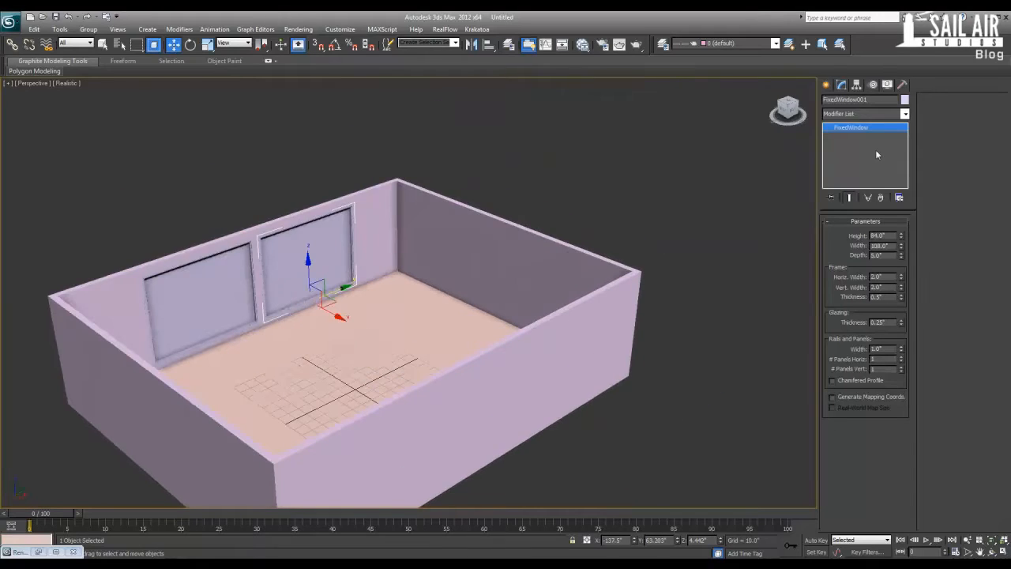
- Create a standard primitive Box about 74 by 39 by 6 inches near the middle of the floor
click(826, 84)
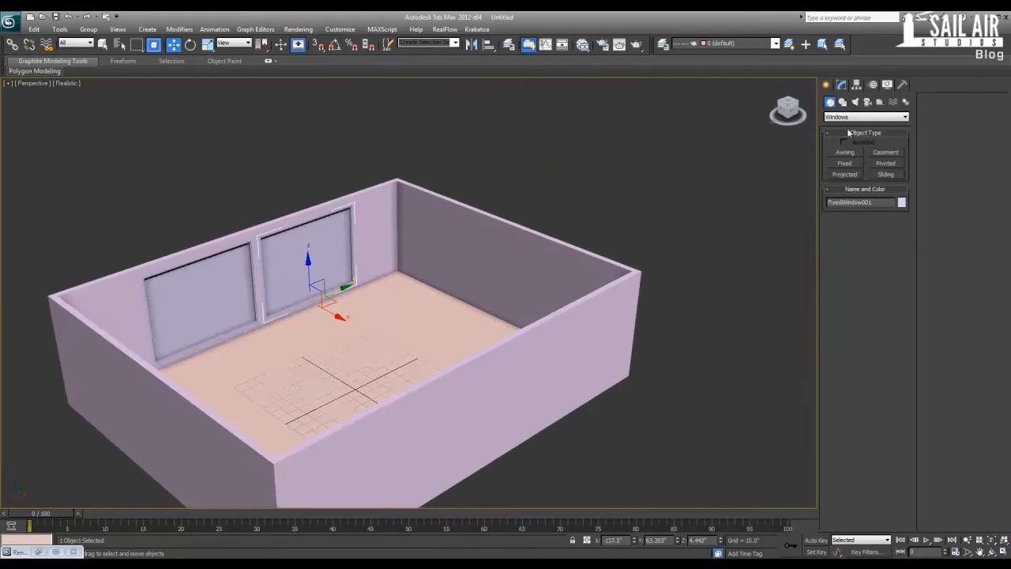
click(843, 102)
click(839, 117)
click(834, 103)
click(830, 101)
click(838, 117)
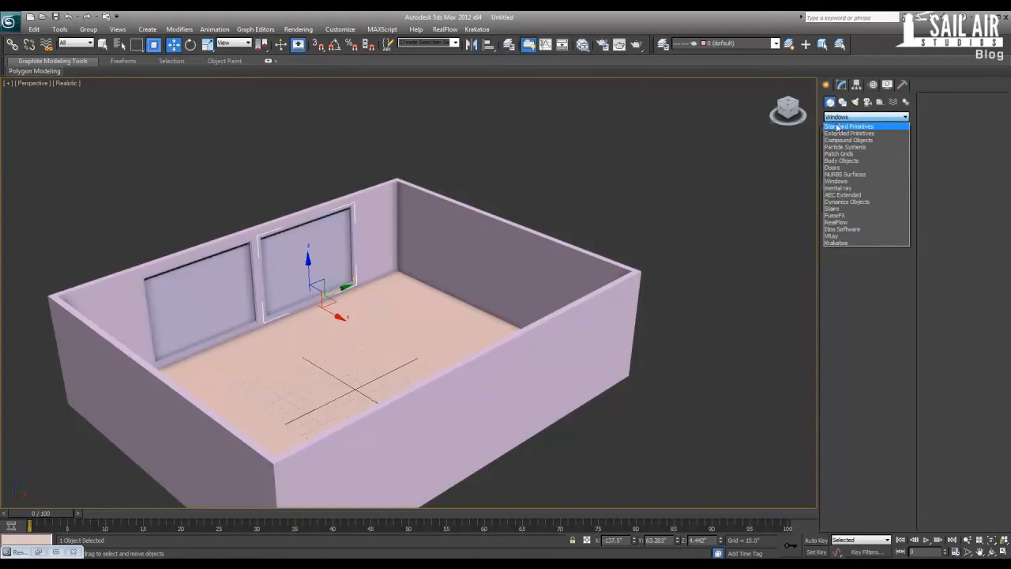
click(839, 126)
click(844, 151)
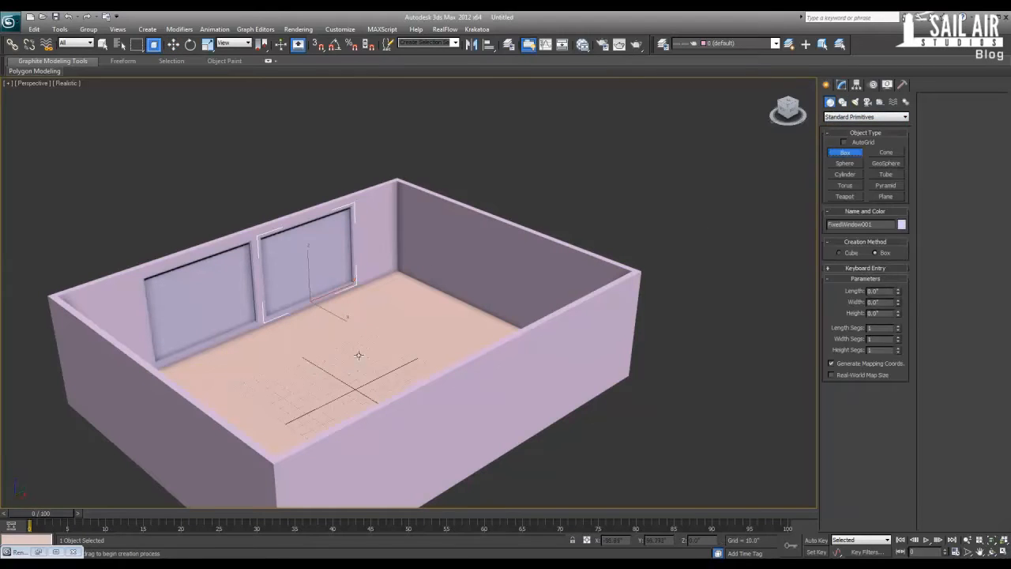
alt+middle_drag(358, 355, 375, 366)
drag(407, 359, 395, 423)
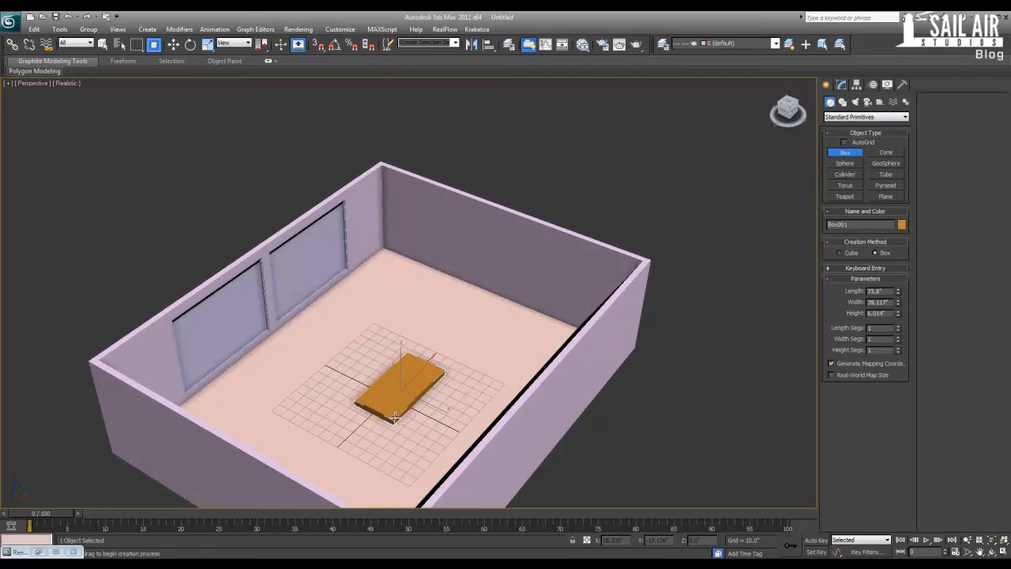
key(w)
- Set the box's length to 72, width to 36 and height to 3 inches
click(841, 85)
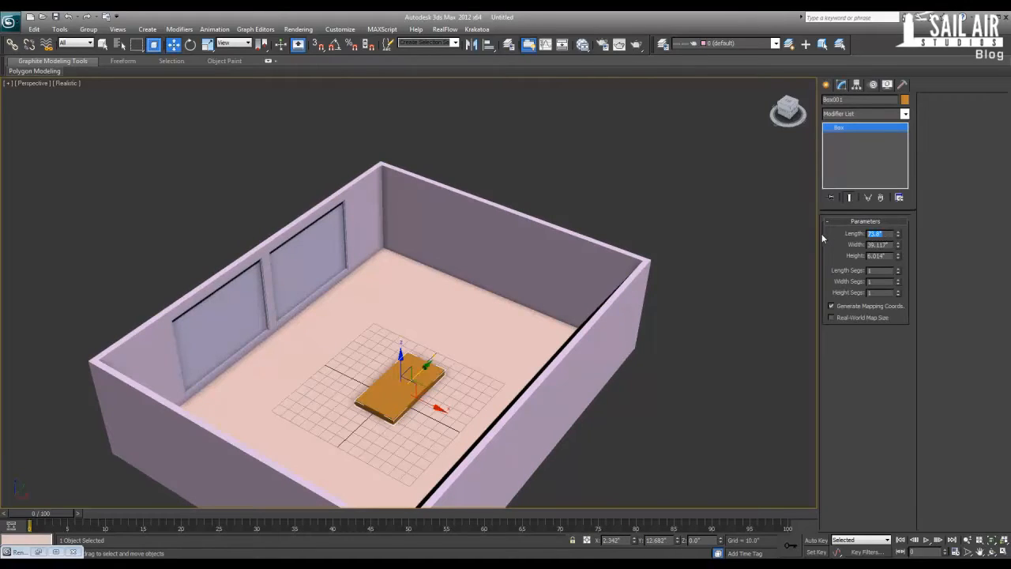
text(72)
key(Tab)
text(36)
key(Return)
scroll(365, 324, up, 6)
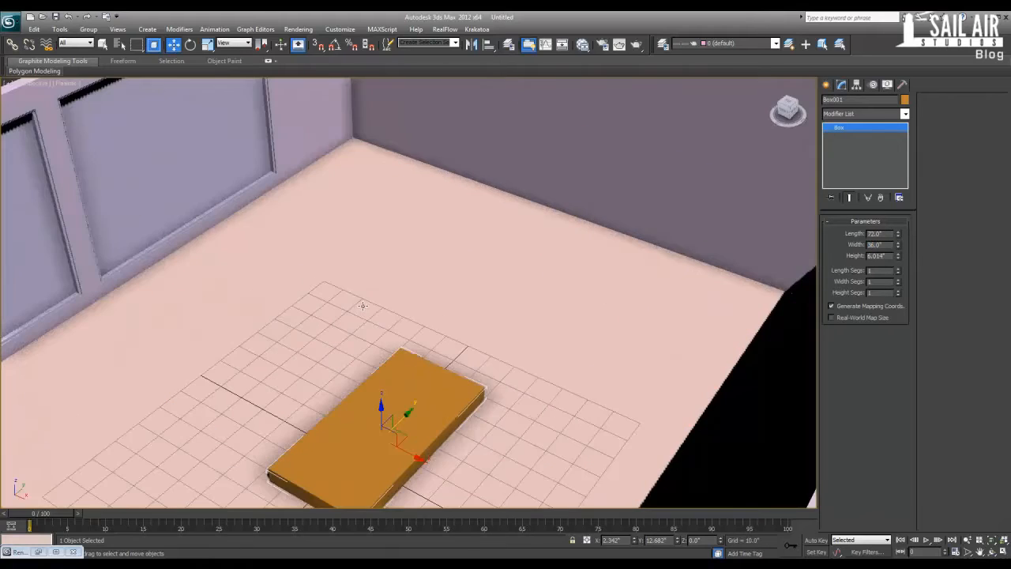
key(z)
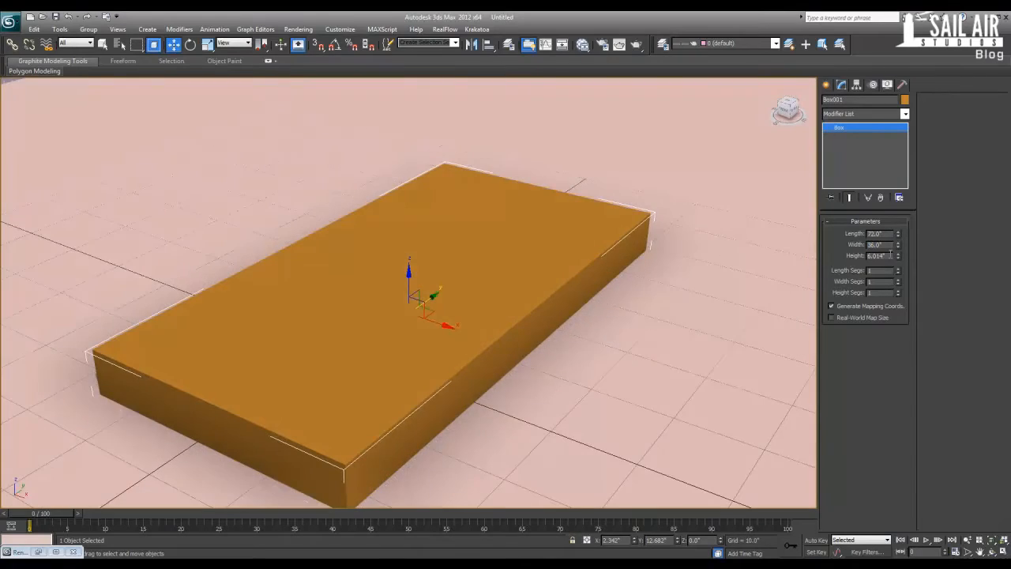
text(3)
key(Return)
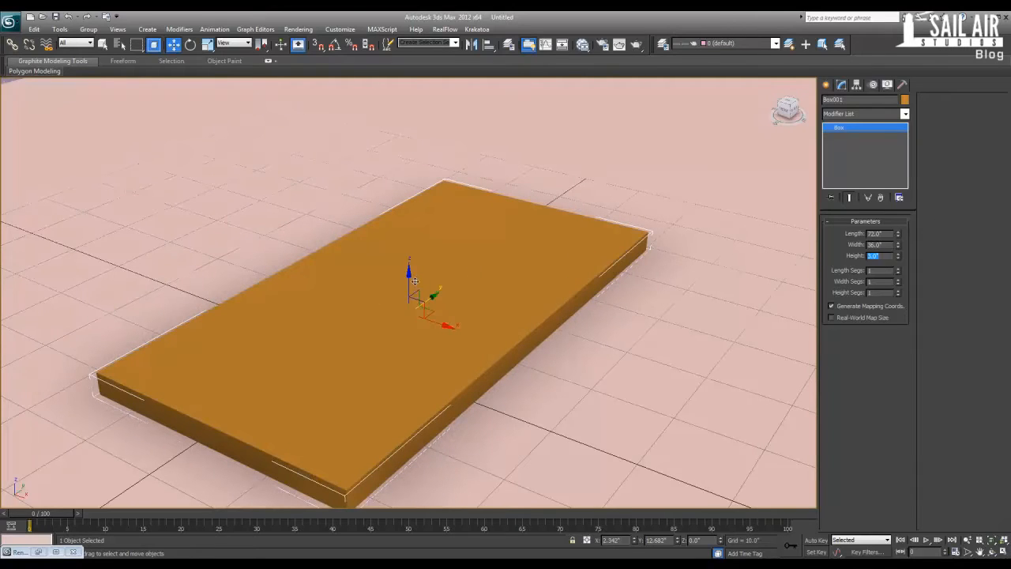
- Raise the box about 14.8 inches above the floor and reset its X and Y positions to 0
drag(405, 284, 412, 184)
scroll(337, 207, down, 2)
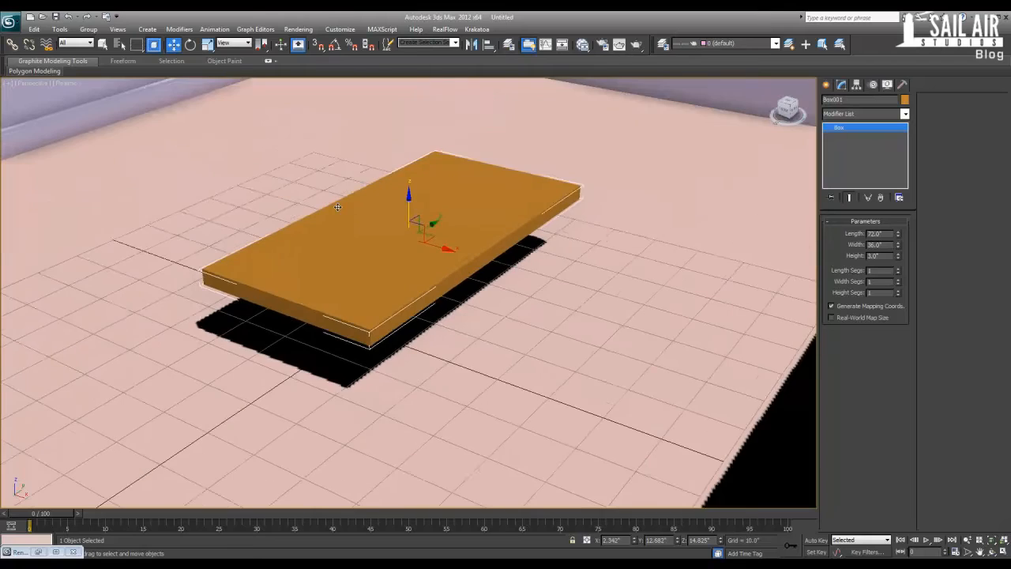
middle_drag(333, 214, 388, 289)
scroll(388, 286, down, 4)
scroll(385, 283, down, 2)
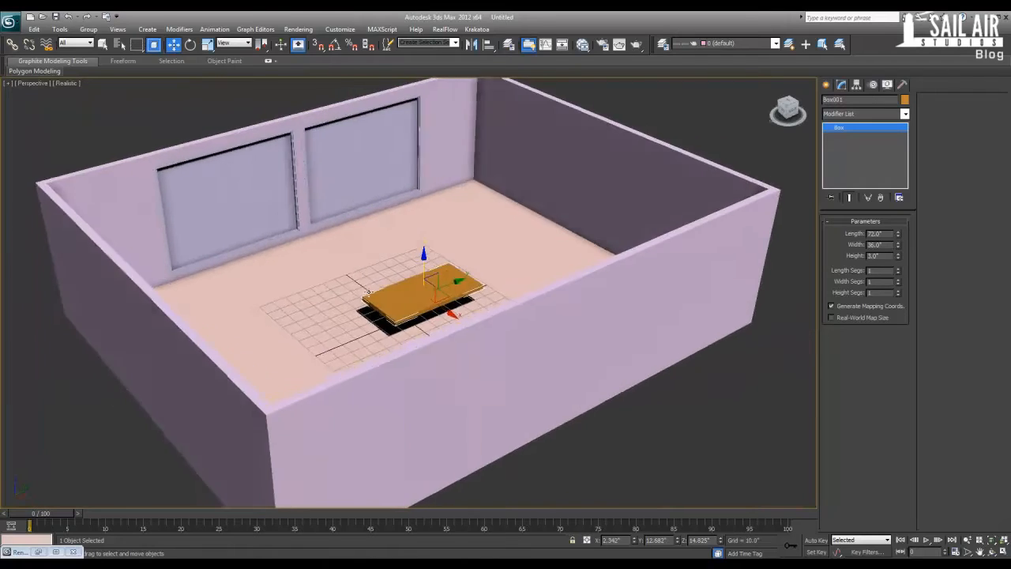
scroll(381, 288, up, 8)
alt+middle_drag(379, 293, 382, 294)
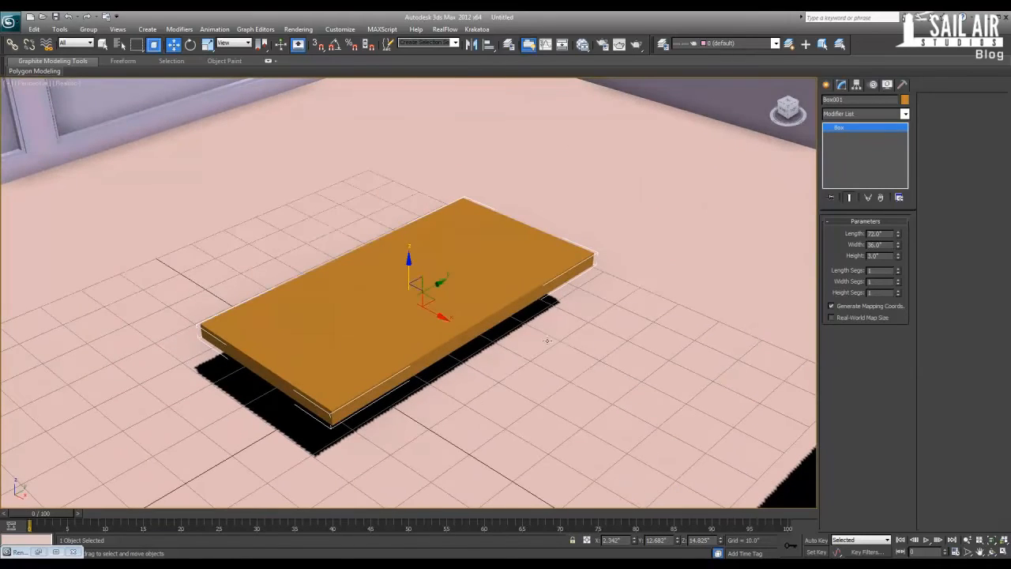
right_click(633, 544)
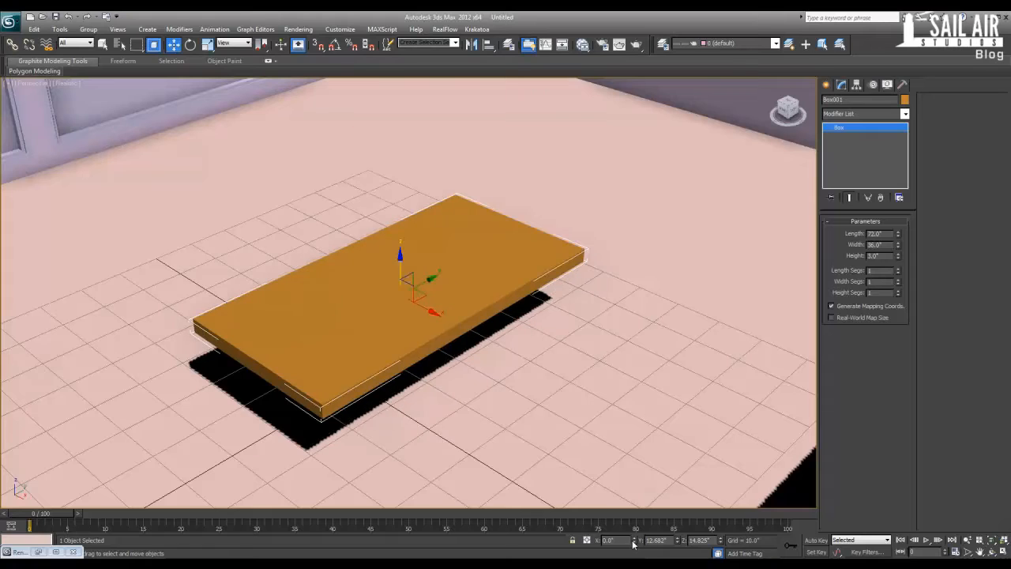
right_click(677, 544)
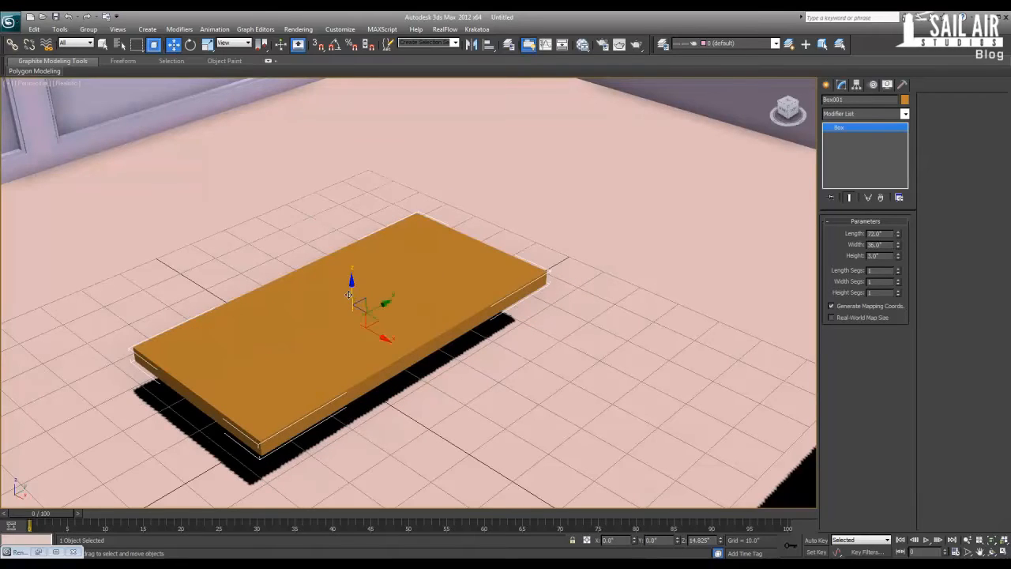
- Raise the box to a Z position of about 28.5 inches and convert it to an Editable Poly
drag(349, 295, 350, 233)
alt+middle_drag(323, 329, 315, 270)
right_click(314, 269)
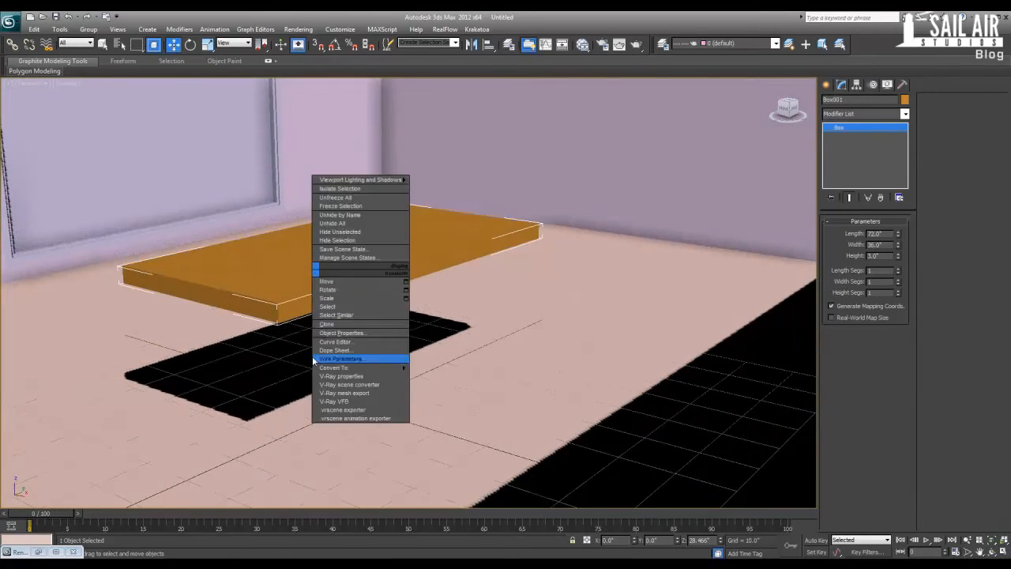
mouse_move(340, 367)
click(443, 377)
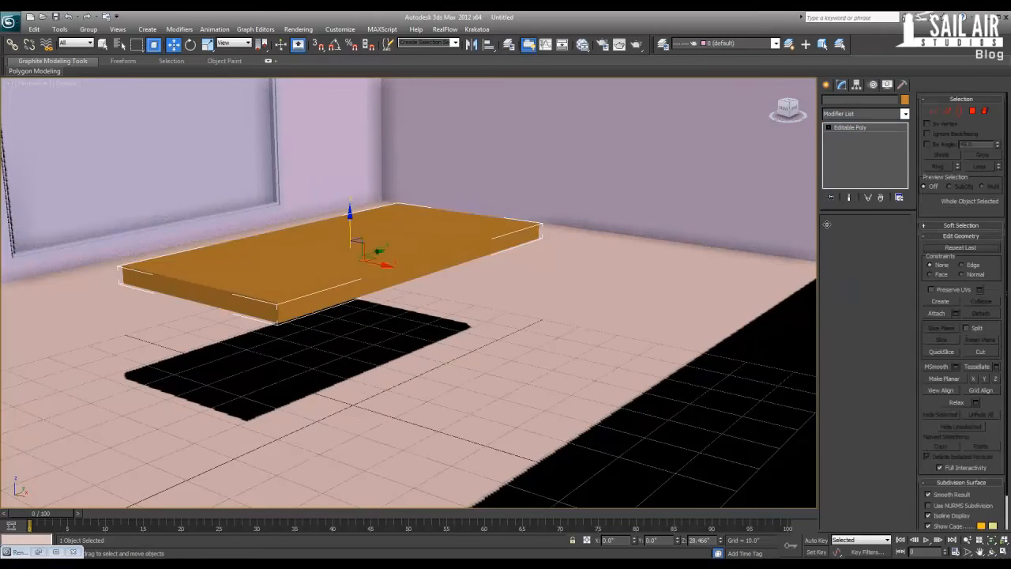
- Select the ring of long edges on the slab and connect it with 2 segments, pinched about 85 toward the ends
key(2)
click(363, 276)
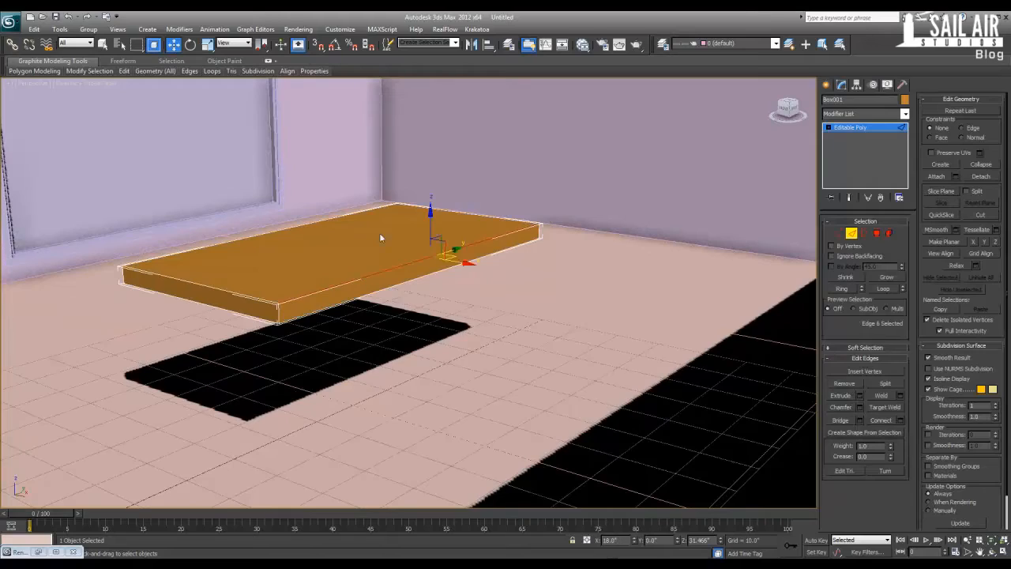
scroll(244, 231, down, 4)
alt+middle_drag(244, 230, 228, 248)
scroll(228, 248, up, 4)
scroll(230, 247, down, 6)
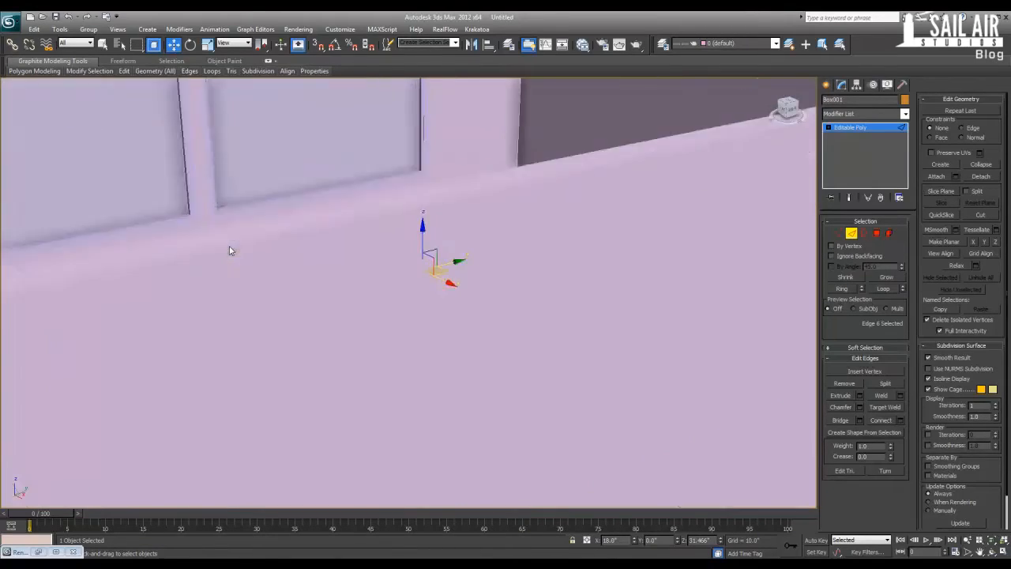
scroll(229, 251, down, 1)
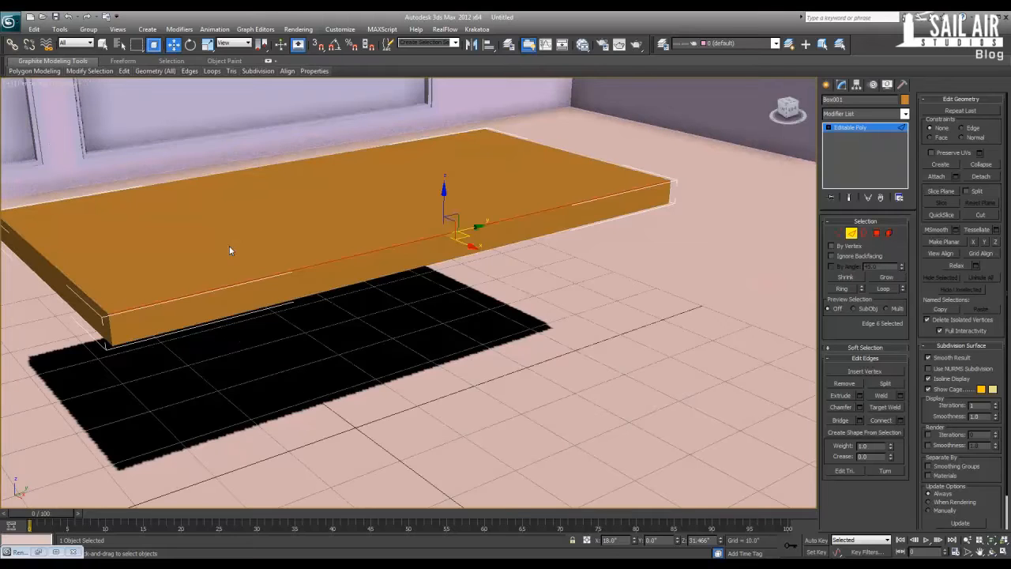
scroll(229, 250, up, 1)
click(851, 289)
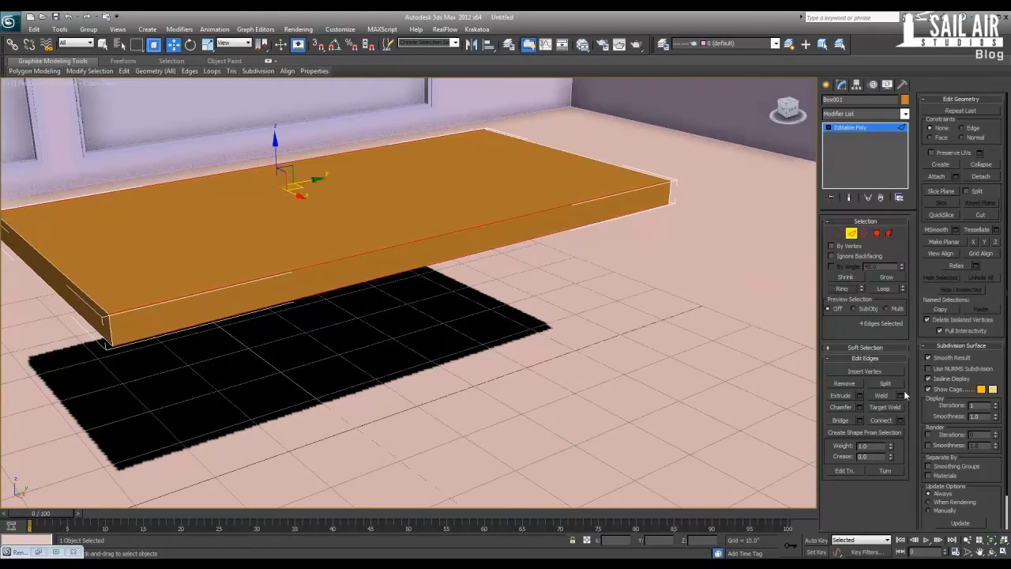
alt+middle_drag(466, 260, 447, 302)
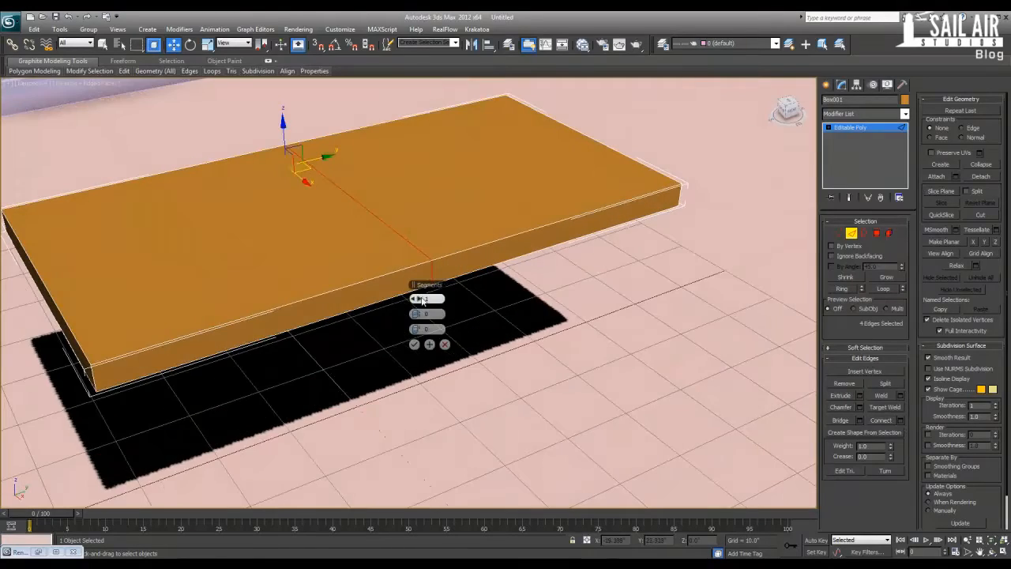
drag(418, 314, 600, 314)
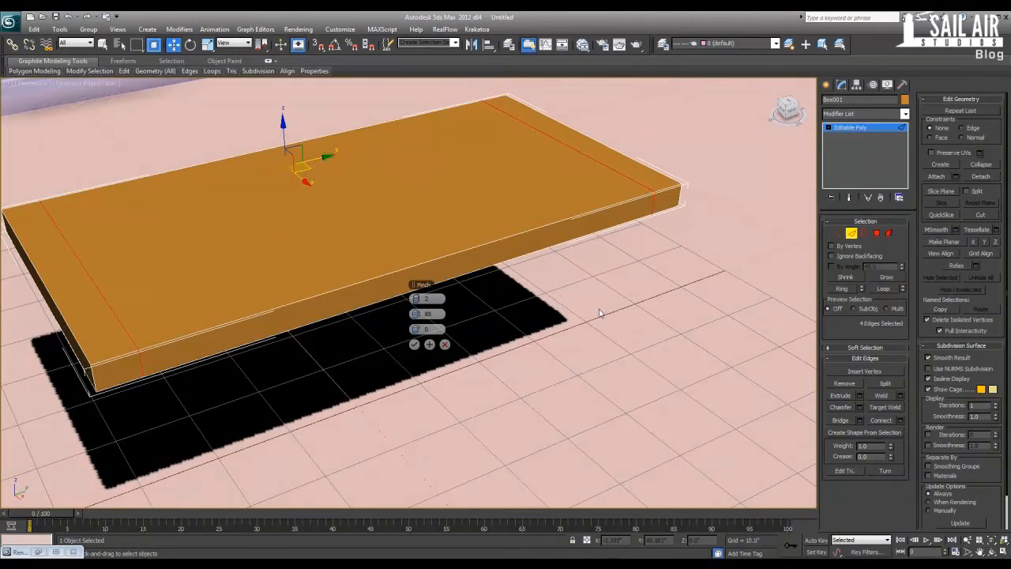
click(415, 344)
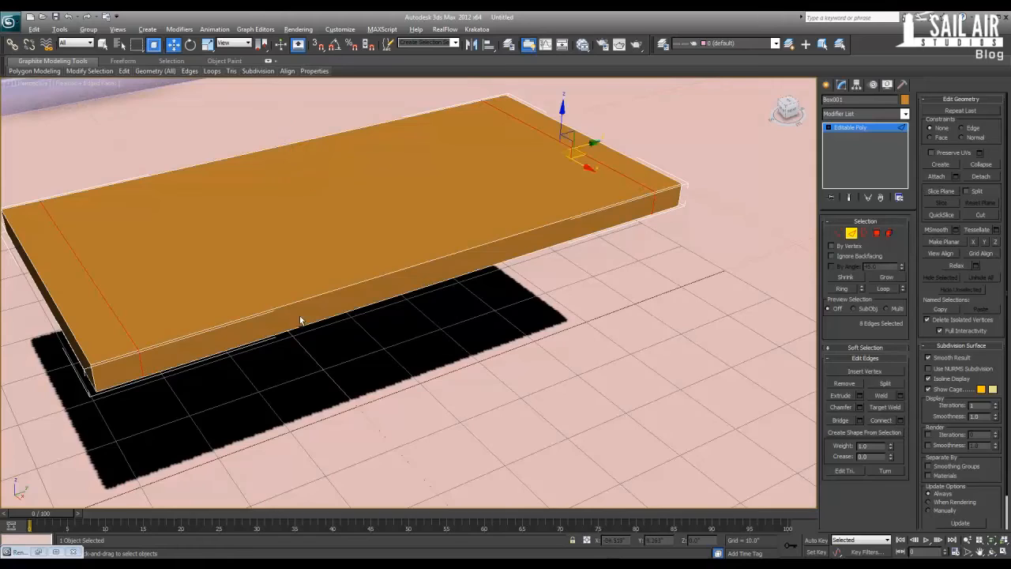
- Select the ring of crosswise edges on the slab and connect it with 2 segments pinched toward the long sides
alt+middle_drag(299, 315, 354, 319)
click(320, 355)
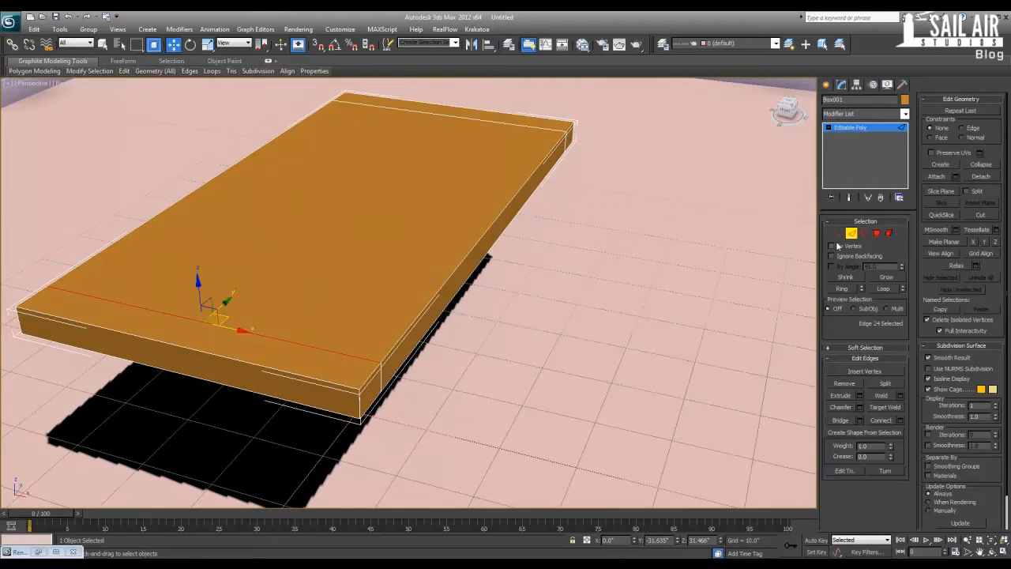
click(843, 289)
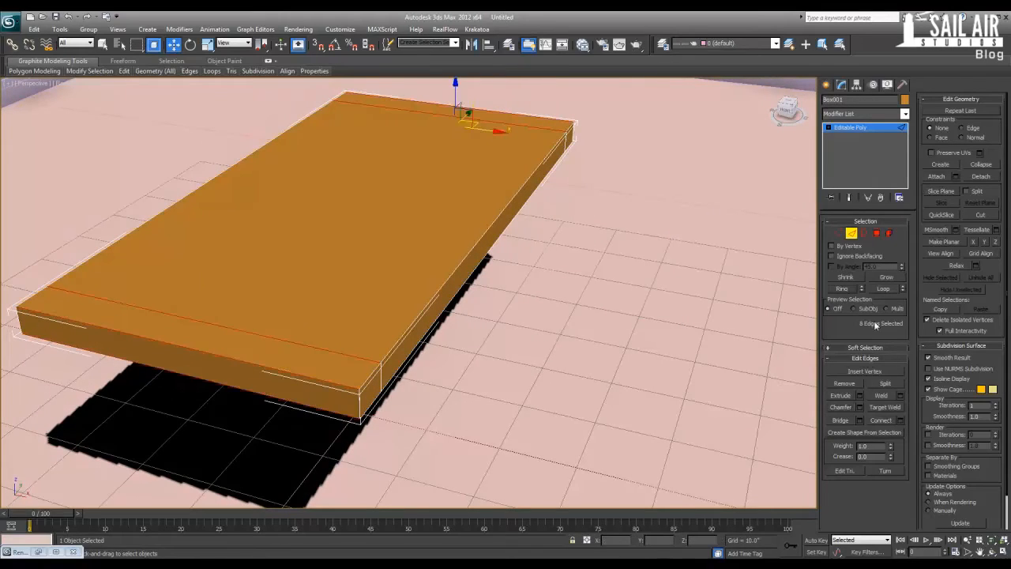
click(902, 420)
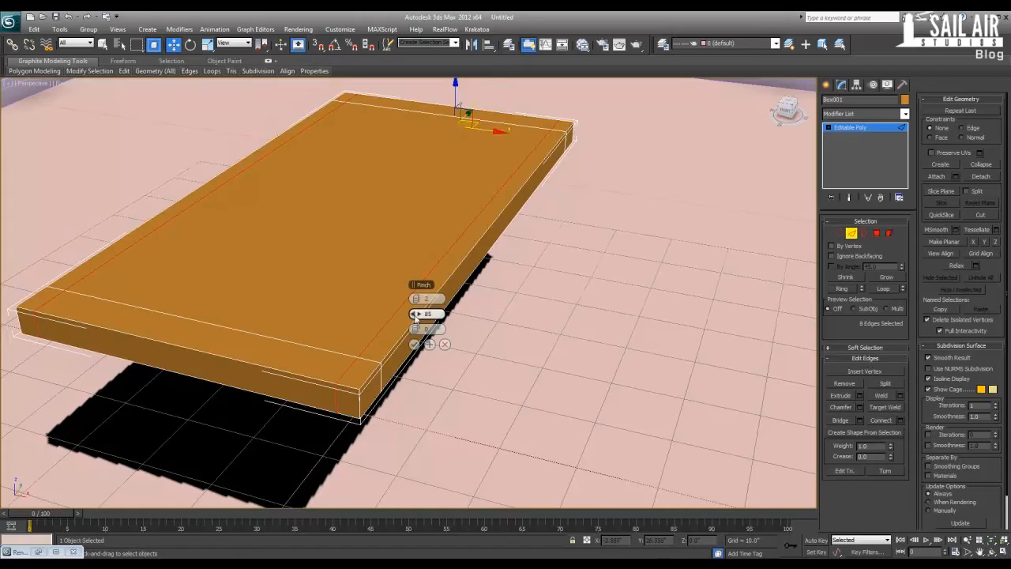
drag(416, 314, 382, 320)
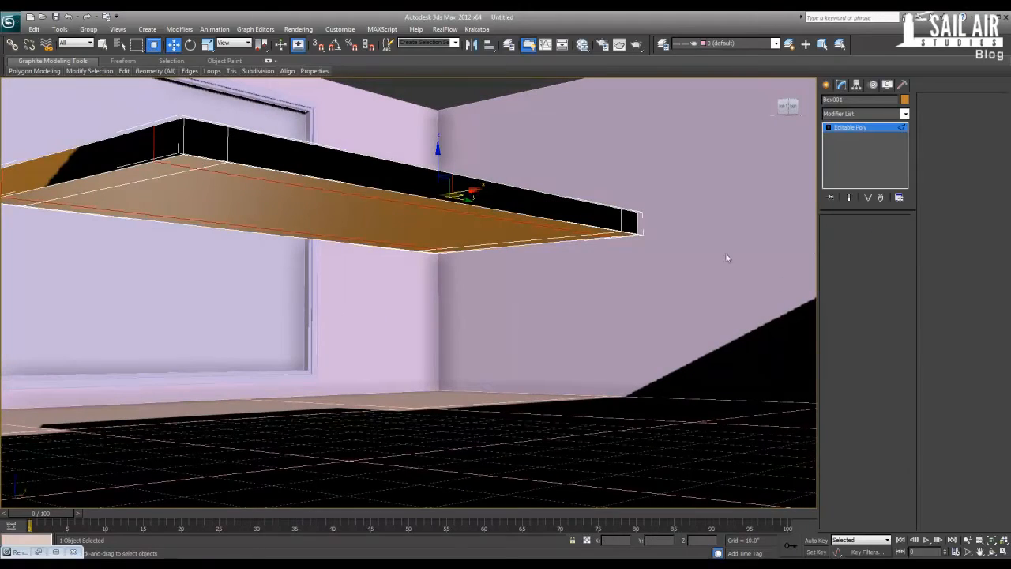
- Select the four corner polygons on the slab's underside and extrude them downward into table legs
key(4)
click(623, 234)
ctrl+click(439, 252)
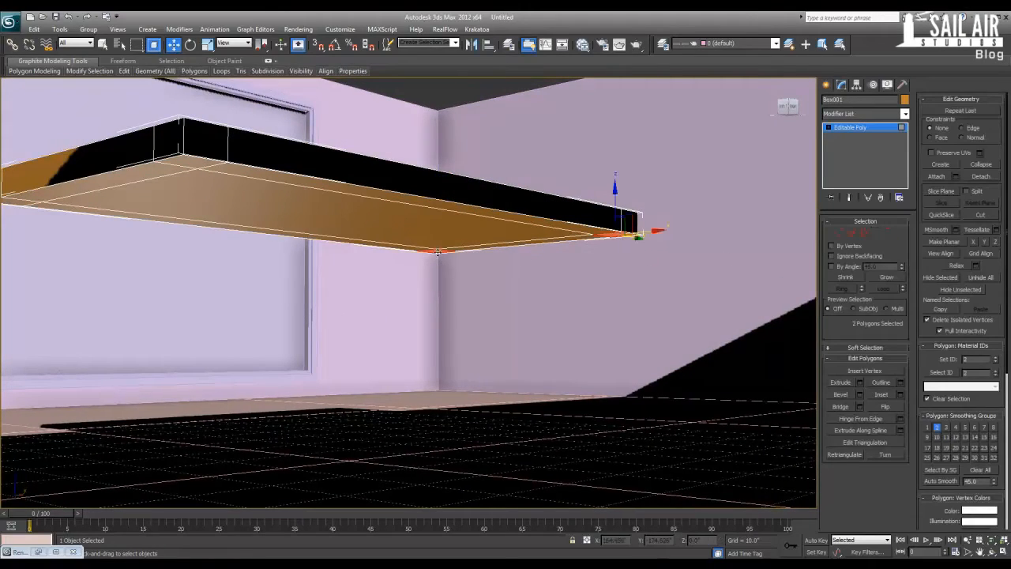
middle_drag(398, 254, 483, 289)
ctrl+click(379, 233)
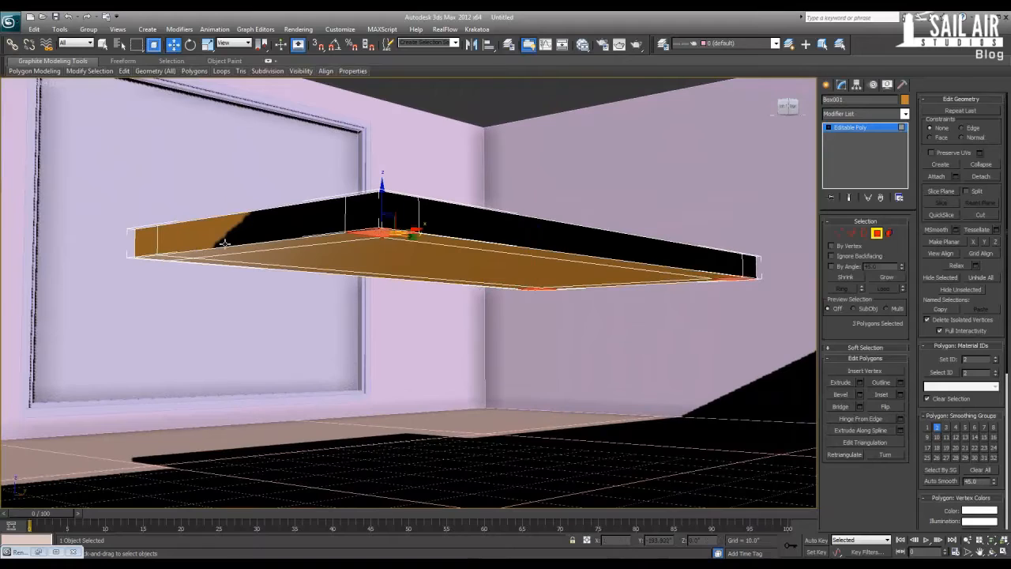
ctrl+click(160, 263)
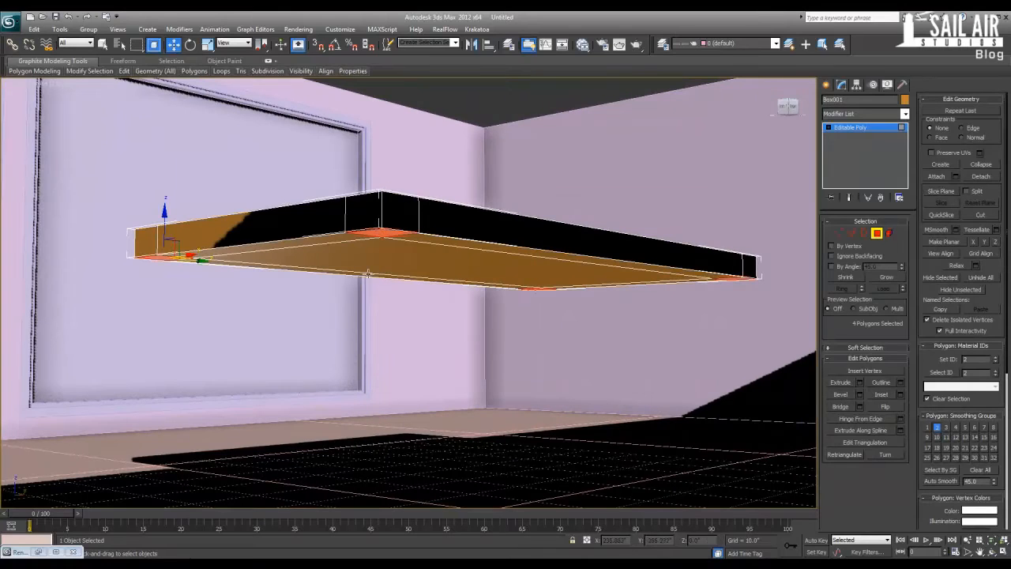
click(860, 383)
click(413, 330)
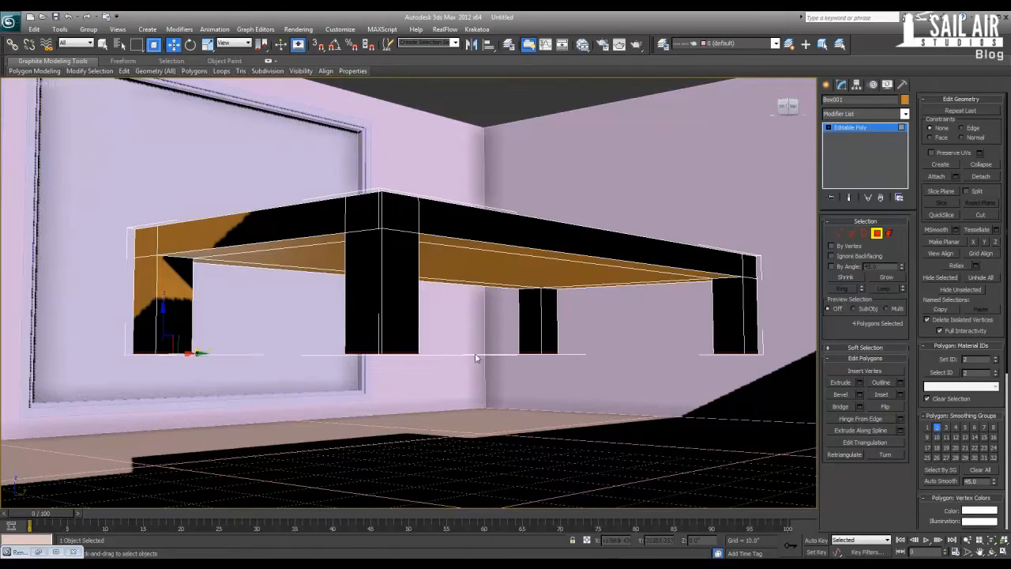
- Select the bottom vertices of all four legs and set their Z position to 0, then leave vertex editing
middle_drag(474, 357, 419, 350)
key(q)
drag(353, 327, 348, 322)
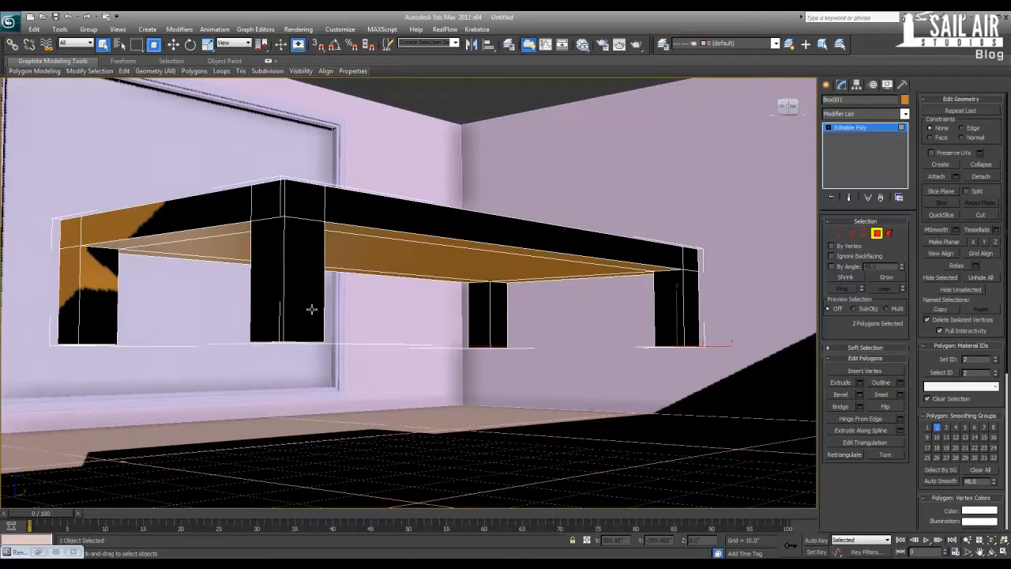
key(1)
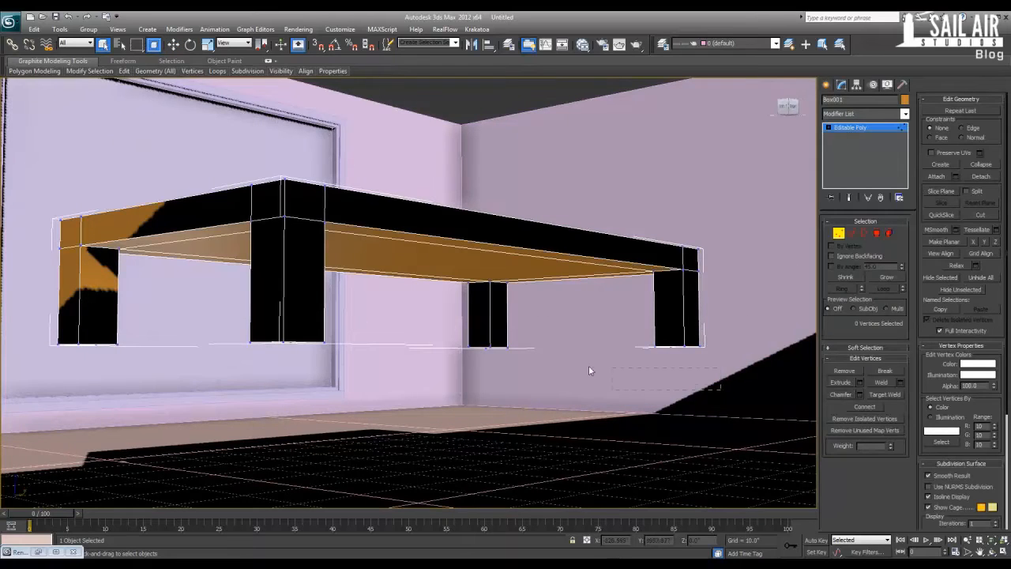
drag(720, 388, 52, 312)
key(w)
drag(419, 312, 419, 359)
right_click(719, 541)
key(shift+z)
key(shift+z)
key(shift+z)
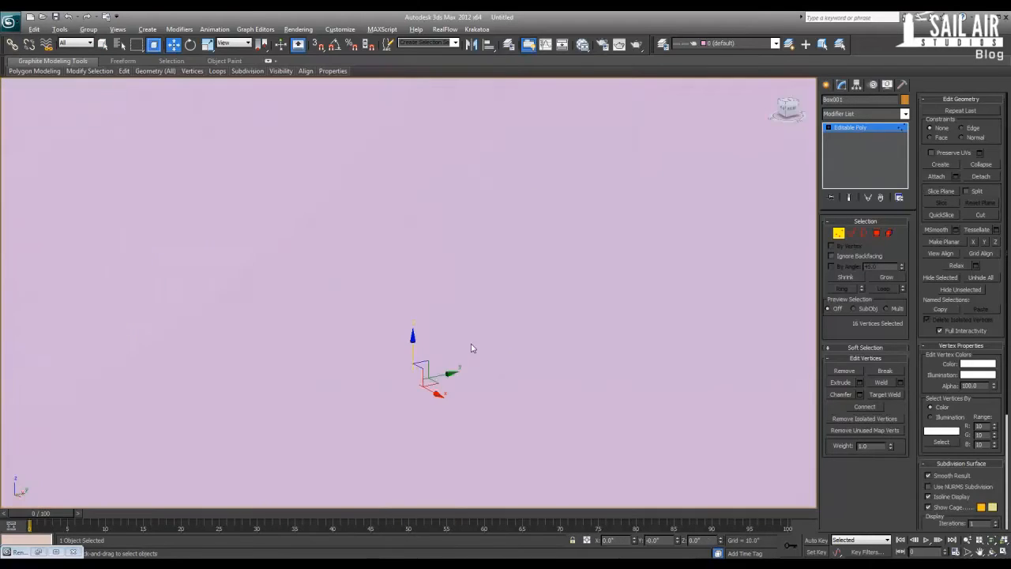
alt+middle_drag(471, 347, 503, 352)
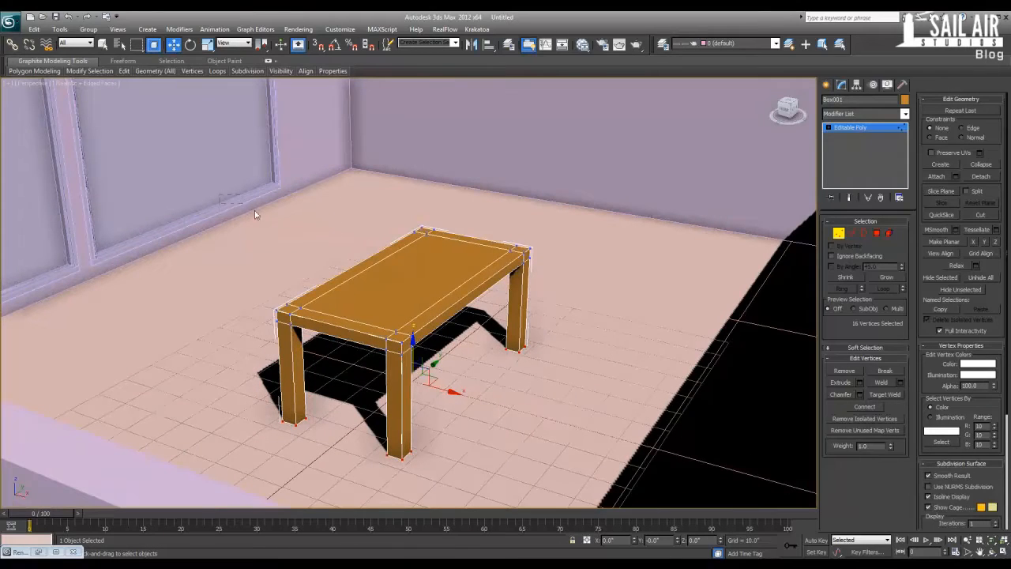
alt+middle_drag(376, 264, 382, 312)
key(z)
click(850, 128)
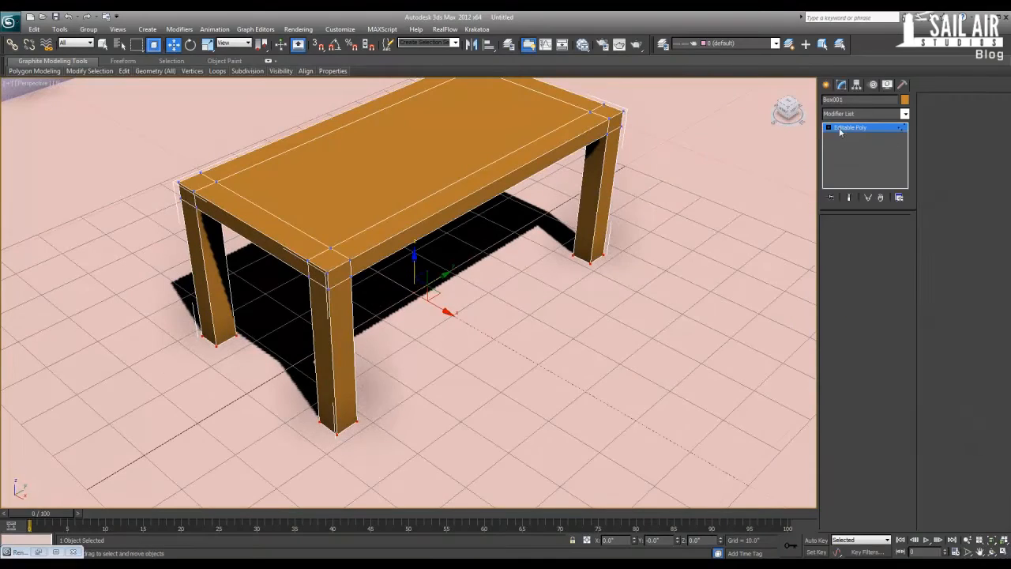
- Select all the tabletop vertices and set their Z position to 21 inches
middle_drag(368, 207, 387, 280)
scroll(386, 280, up, 3)
alt+middle_drag(474, 308, 492, 271)
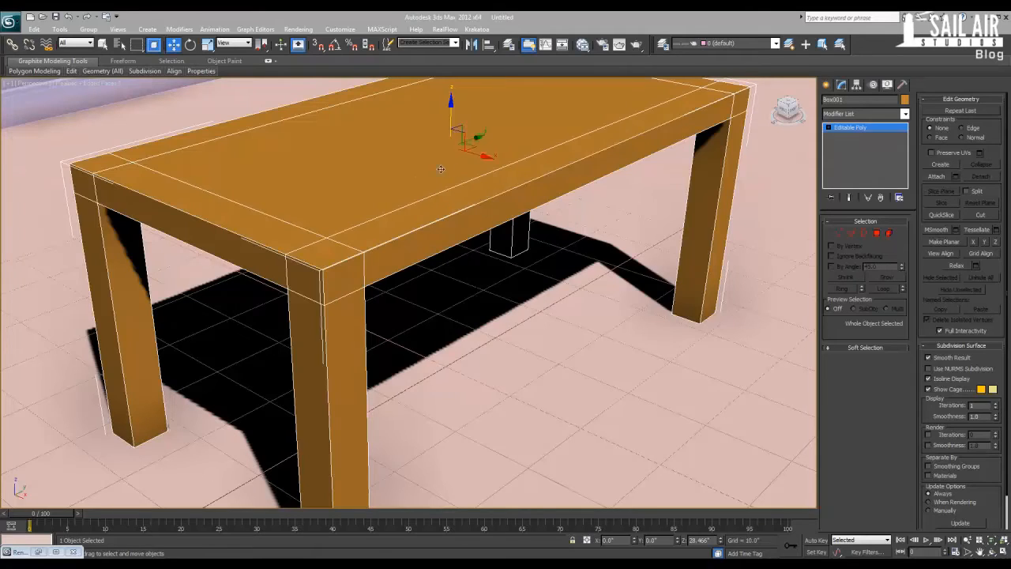
click(838, 232)
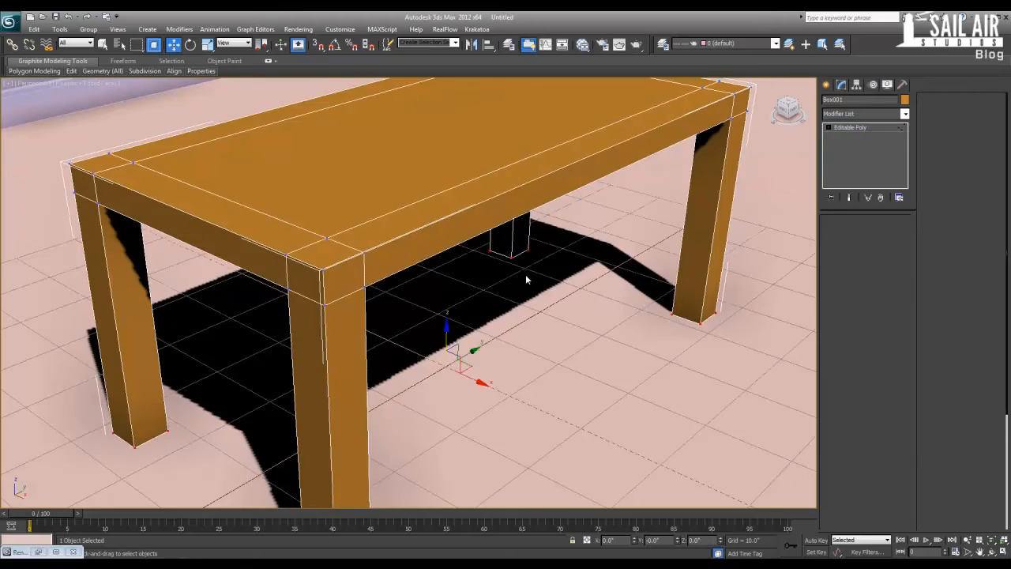
alt+middle_drag(526, 274, 190, 177)
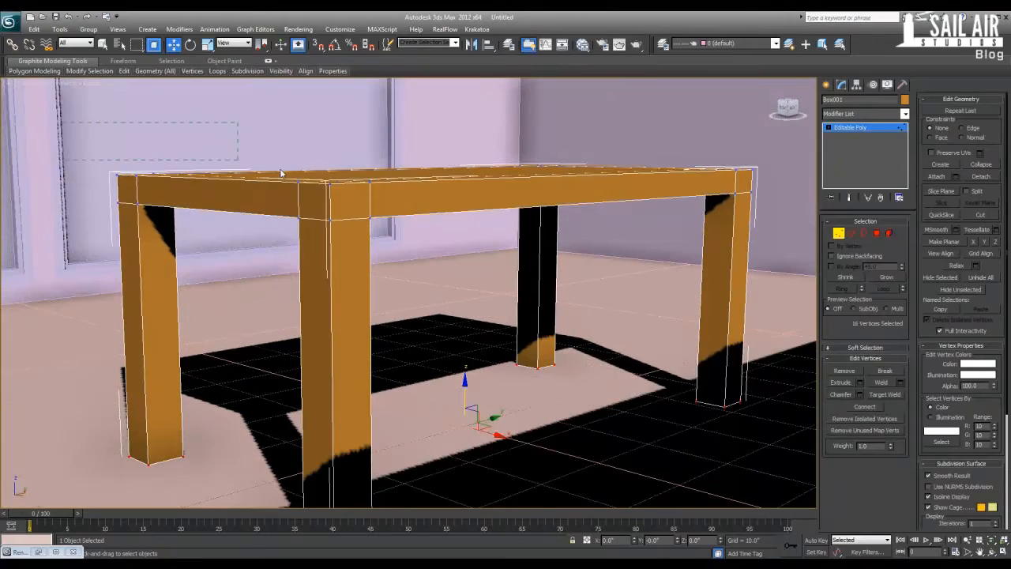
drag(745, 251, 754, 252)
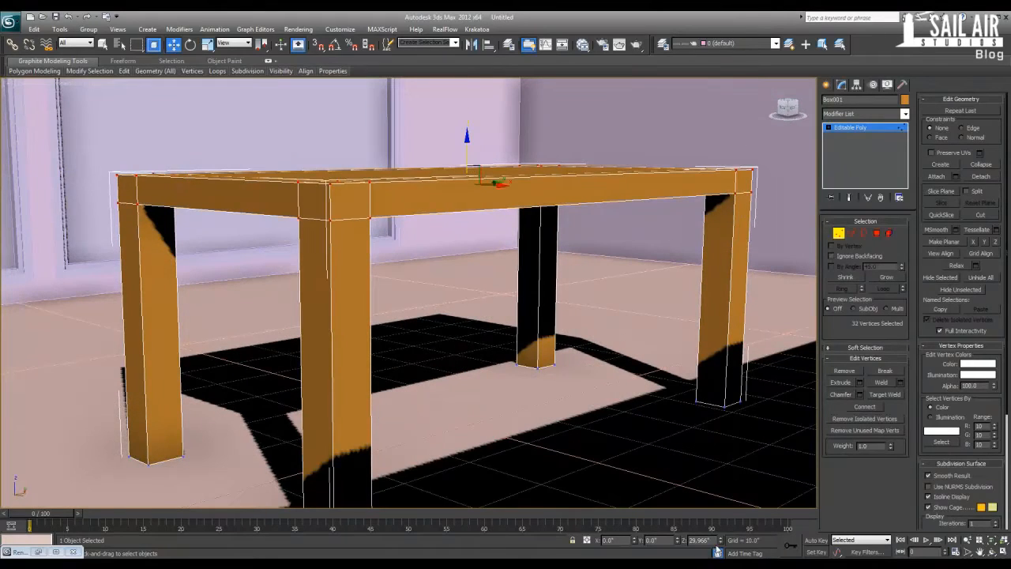
drag(714, 541, 620, 535)
text(21)
key(Return)
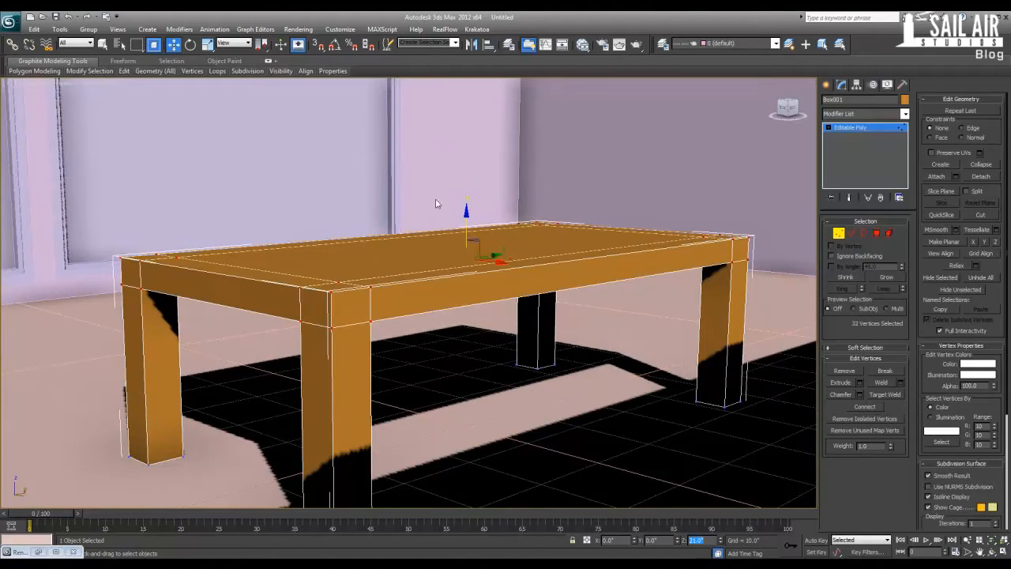
- Leave vertex editing and center the table's pivot on the object
click(859, 130)
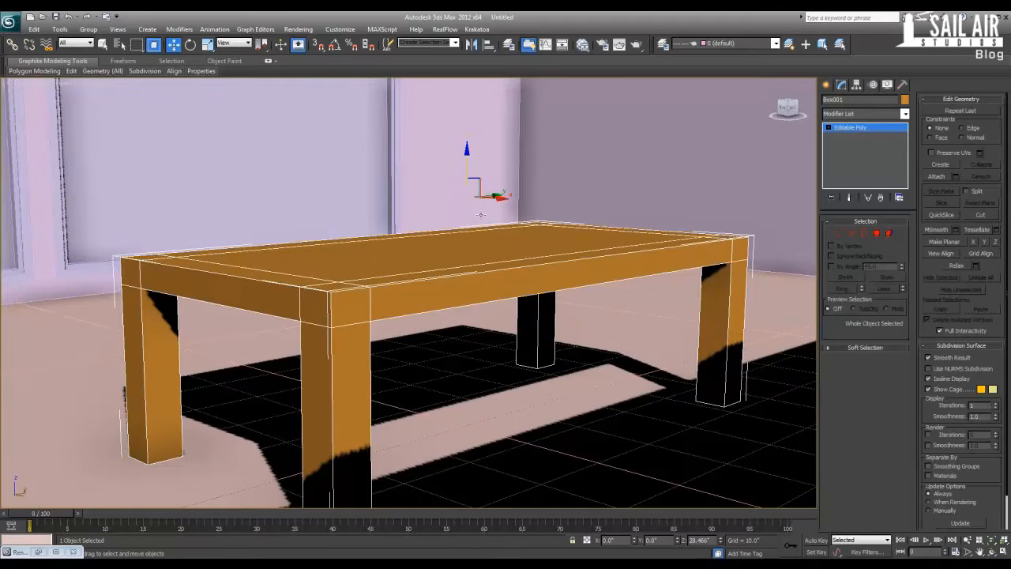
click(857, 85)
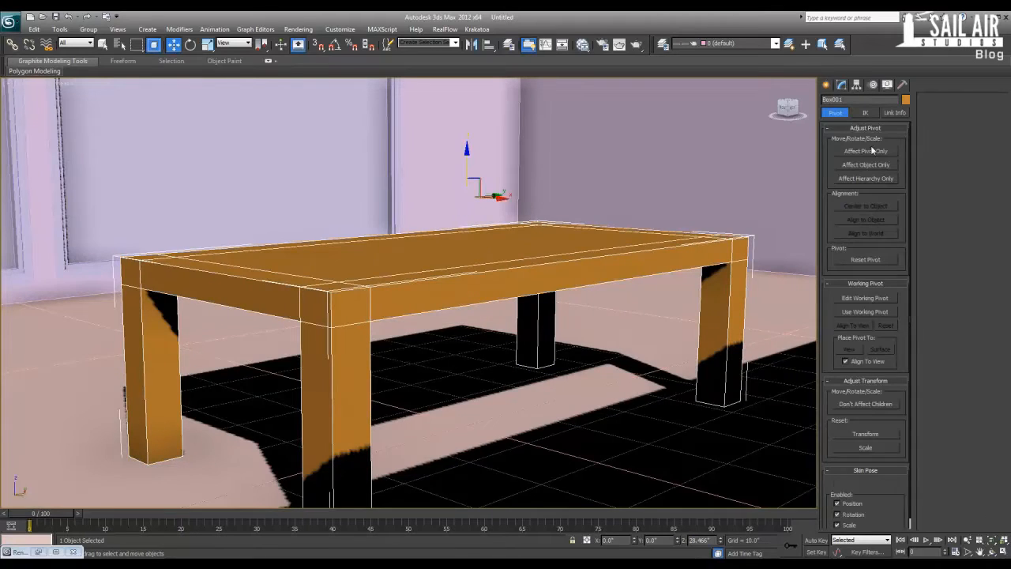
click(863, 152)
click(863, 152)
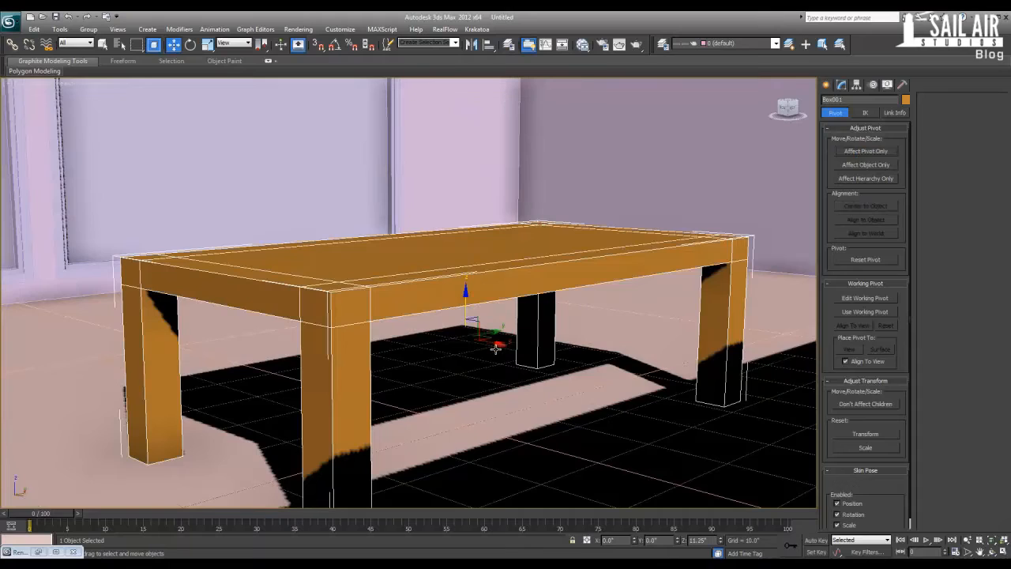
- Move the table along X to about -63.6 inches, closer to the window wall
scroll(223, 311, down, 5)
alt+middle_drag(463, 331, 429, 341)
scroll(411, 341, up, 4)
scroll(403, 338, down, 10)
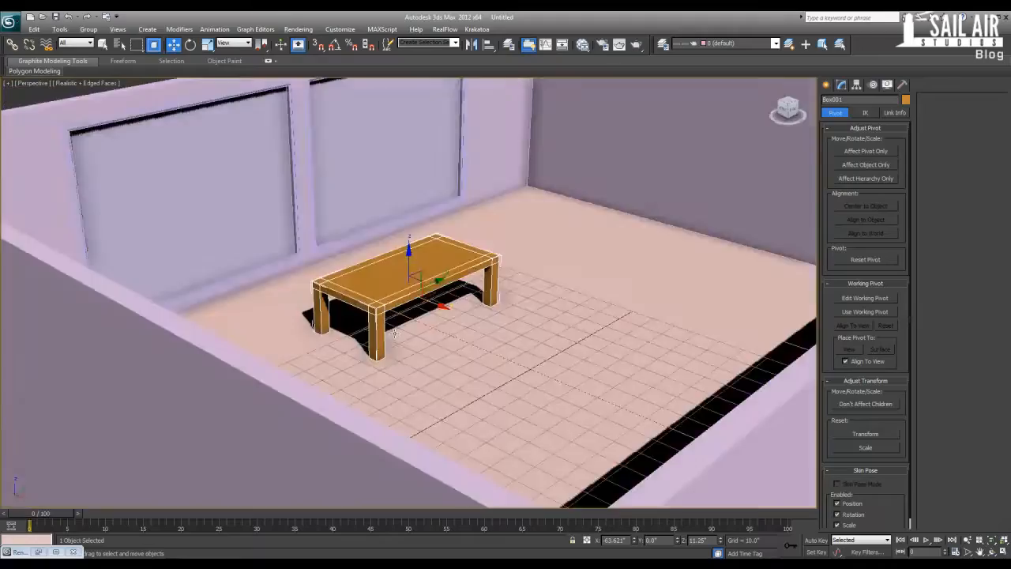
mouse_move(395, 334)
alt+middle_down()
mouse_move(564, 368)
mouse_move(414, 334)
mouse_move(400, 352)
mouse_move(388, 328)
alt+middle_up()
scroll(400, 351, up, 5)
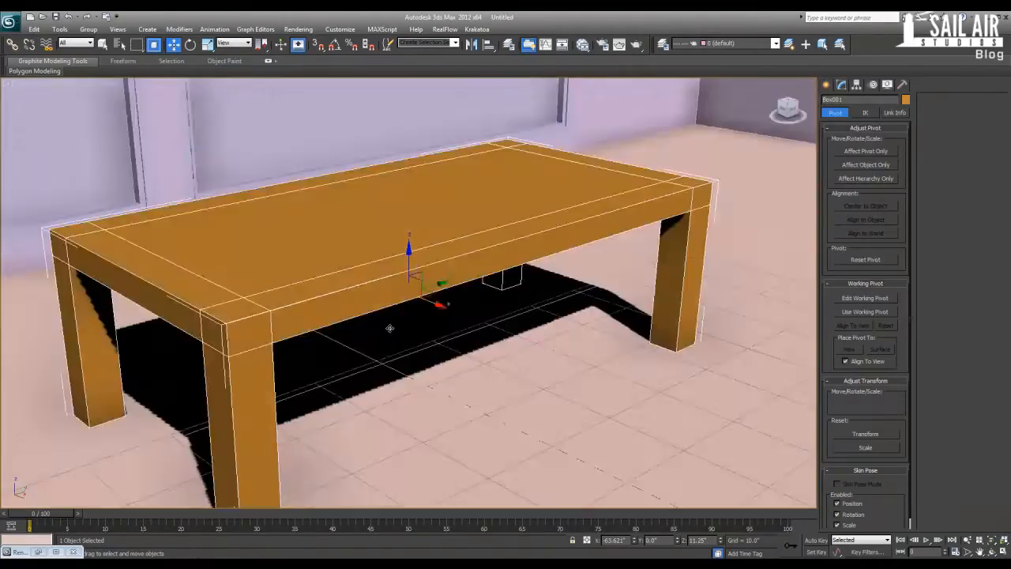
scroll(387, 324, down, 3)
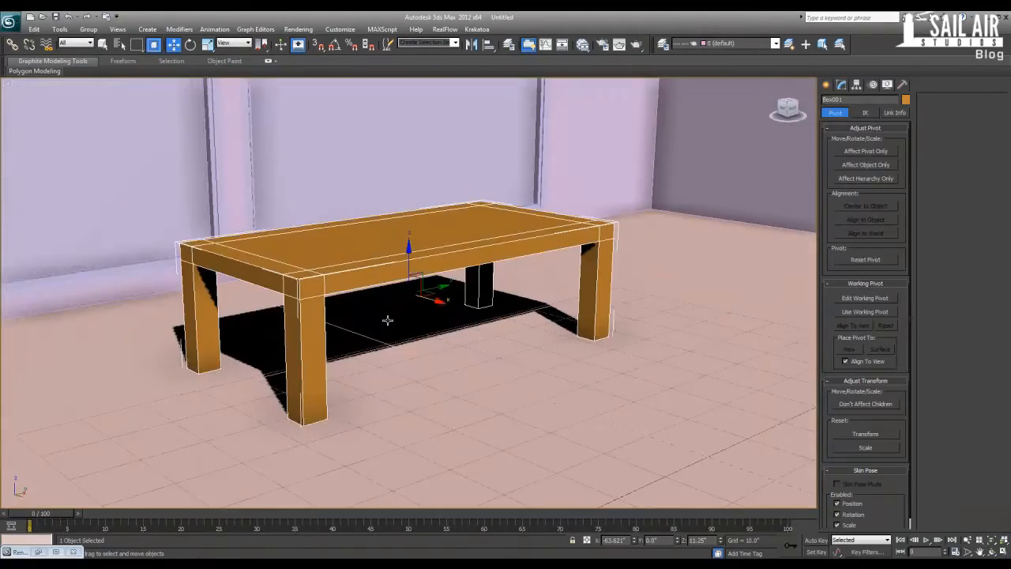
- Create a torus knot with a base radius of about 10.4 inches on the floor in front of the table
click(825, 85)
click(850, 117)
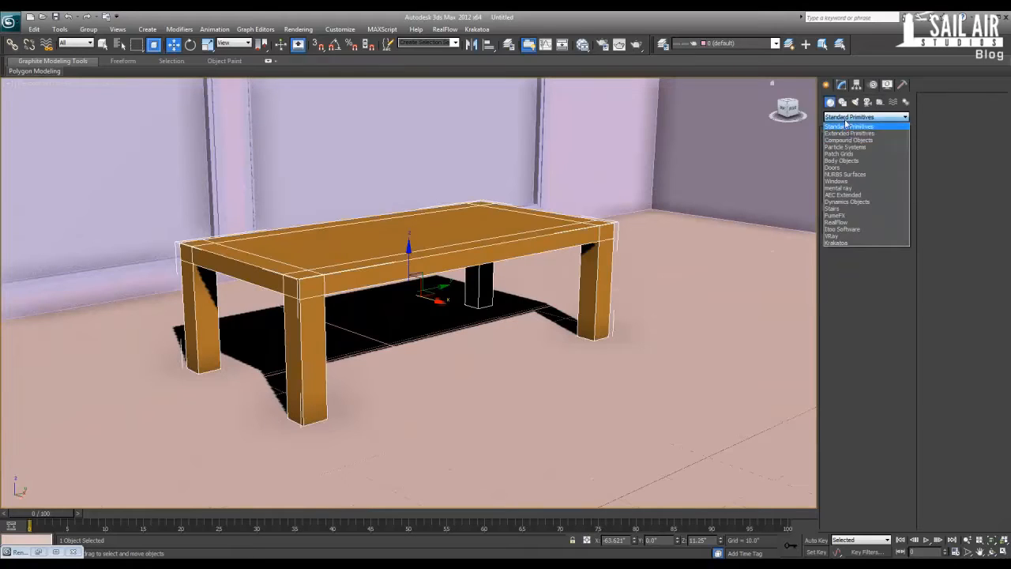
click(850, 132)
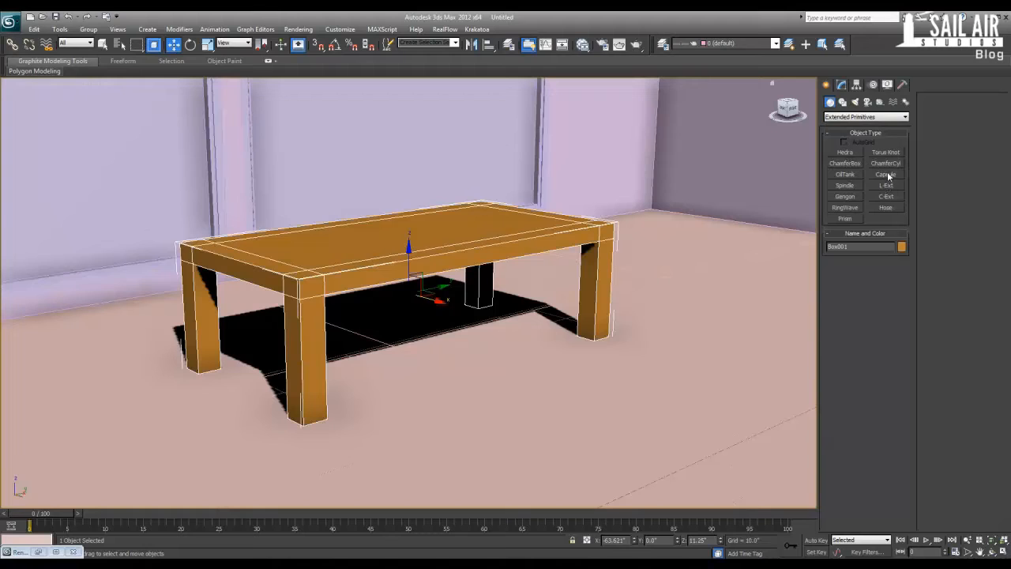
click(882, 154)
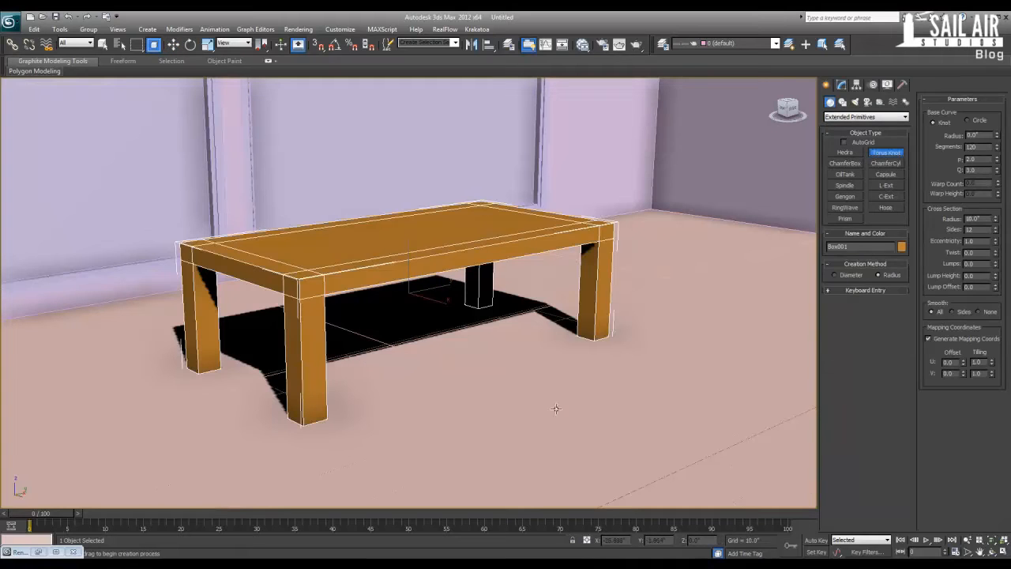
drag(557, 409, 720, 410)
click(687, 372)
right_click(688, 372)
- Create a hedra beside the torus knot and move it up onto the tabletop
click(845, 152)
right_click(720, 408)
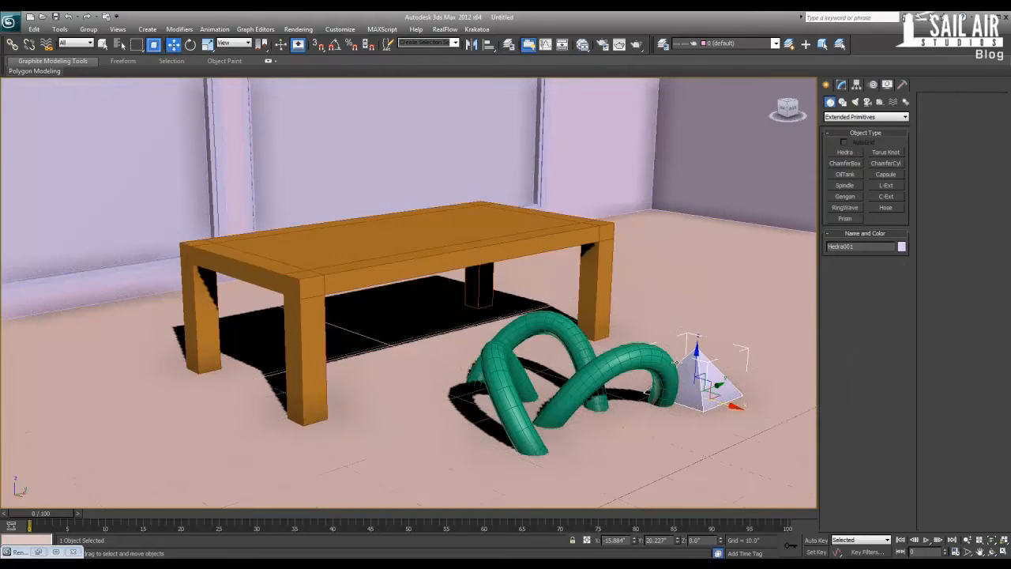
mouse_move(691, 362)
mouse_down()
mouse_move(703, 298)
mouse_move(715, 379)
mouse_move(707, 260)
mouse_move(743, 263)
mouse_move(419, 197)
mouse_move(324, 279)
mouse_up()
key(s)
key(s)
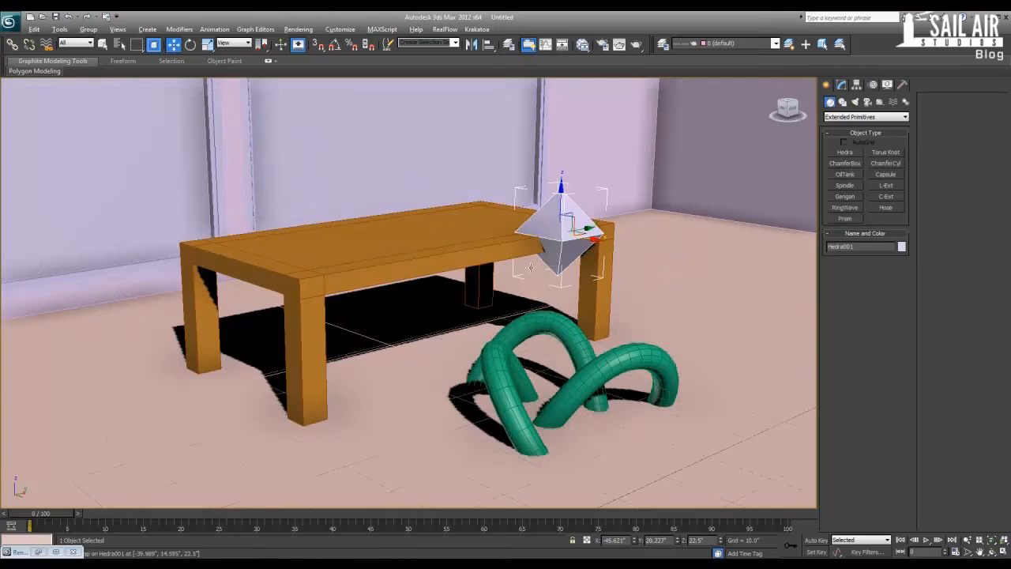
alt+middle_drag(531, 268, 507, 335)
scroll(545, 253, up, 3)
drag(594, 373, 482, 250)
- Turn on angle snapping and rotate the hedra so it rests on one of its faces
key(e)
right_click(504, 300)
key(a)
key(w)
key(z)
alt+middle_drag(530, 350, 415, 282)
key(e)
drag(440, 264, 410, 286)
key(w)
- Move the hedra along the tabletop toward the table's other end
alt+middle_drag(410, 287, 564, 324)
scroll(564, 325, down, 4)
click(457, 428)
scroll(440, 436, down, 3)
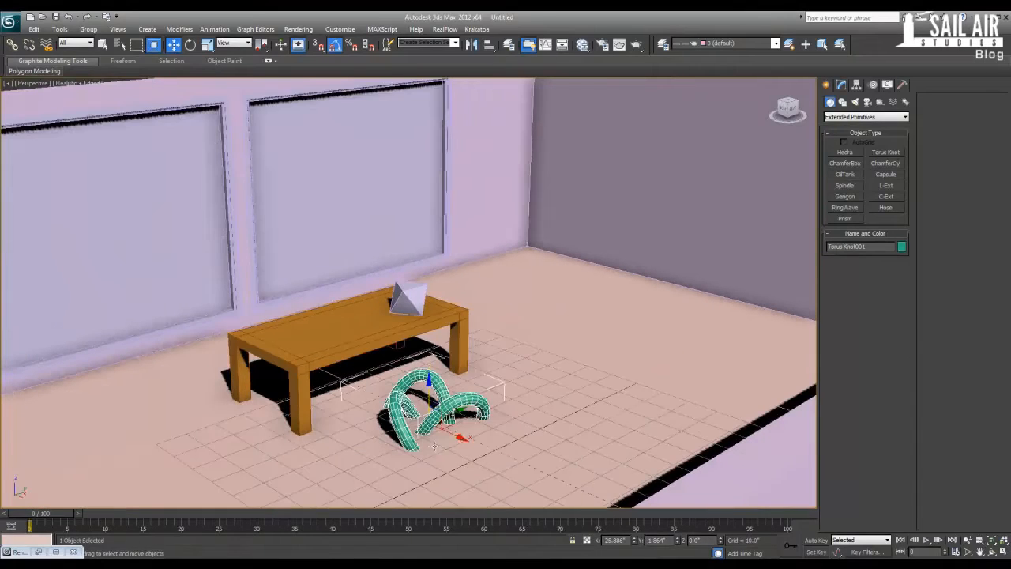
click(410, 294)
drag(427, 295, 333, 308)
- Raise the torus knot to a Z of about 35.2 inches and move it over the table at X about -53.7 inches
click(447, 392)
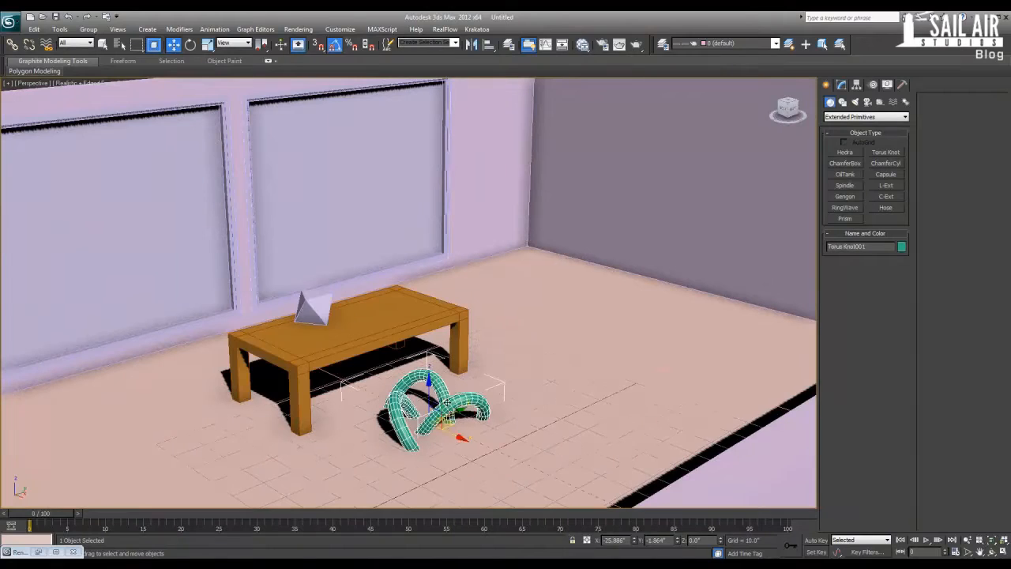
drag(427, 401, 421, 294)
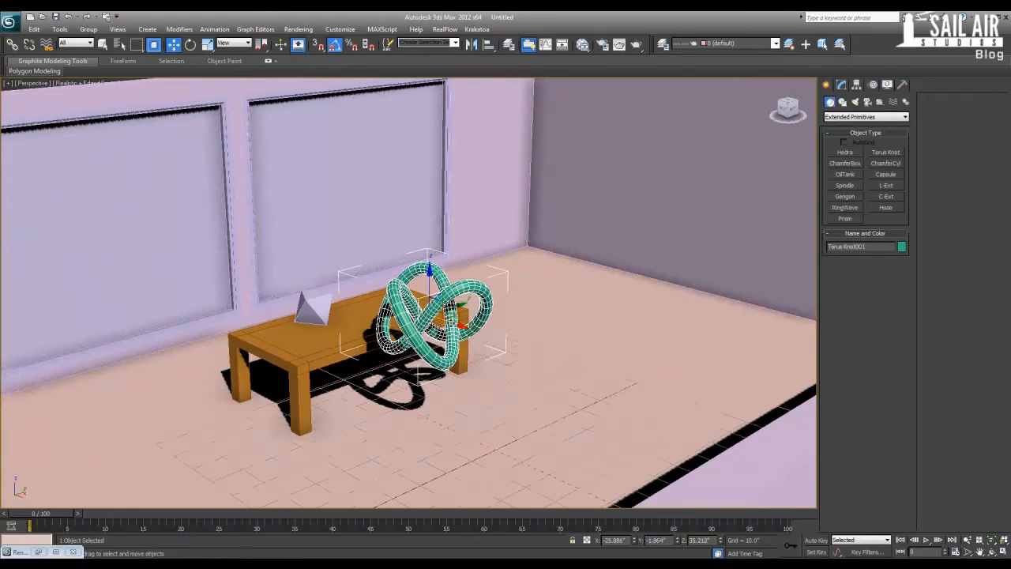
drag(454, 324, 395, 301)
- Set the torus knot's base curve radius to 3 inches and its cross section radius to 0.75 inches
click(841, 84)
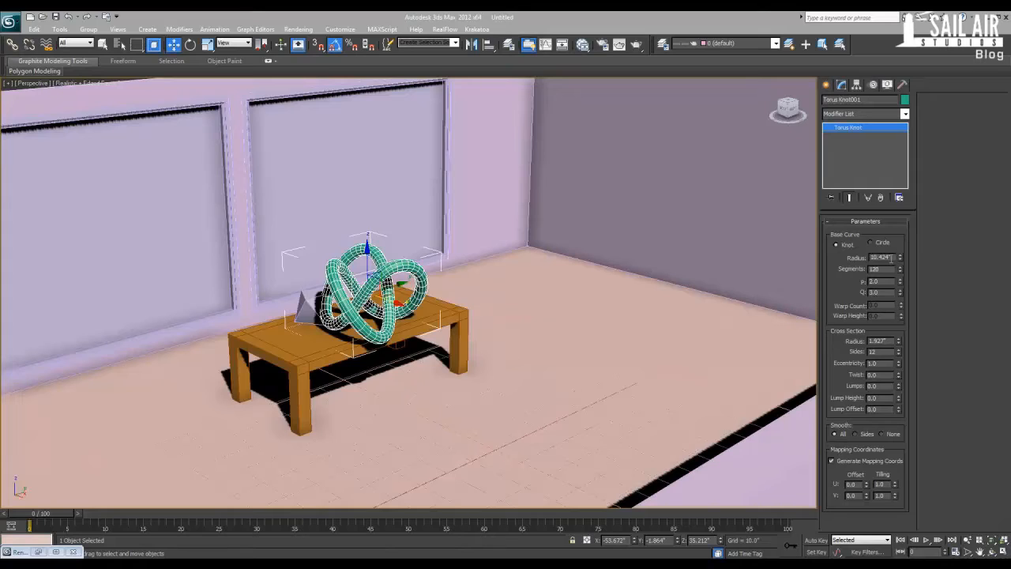
drag(891, 260, 854, 264)
text(3)
key(Return)
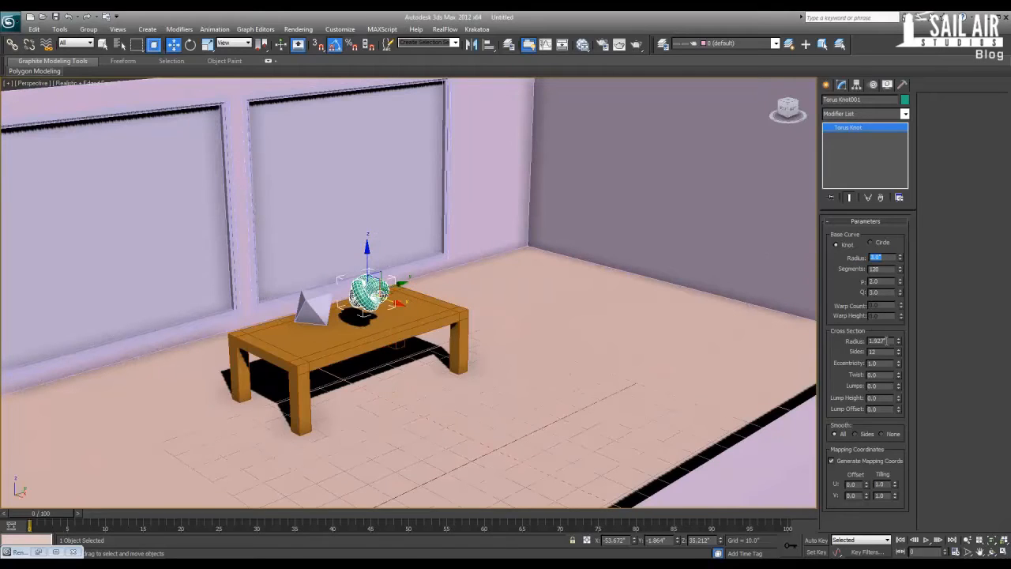
drag(886, 340, 830, 350)
text(4)
key(Return)
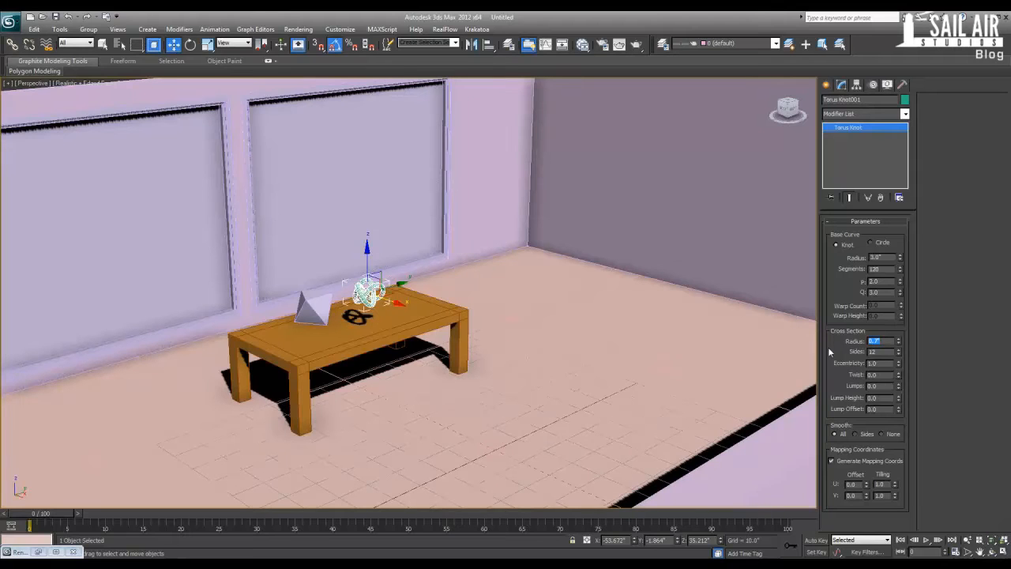
text(4.75)
key(Return)
- Lower the torus knot onto the tabletop, to a Z of about 26.3 inches
key(z)
scroll(410, 262, down, 3)
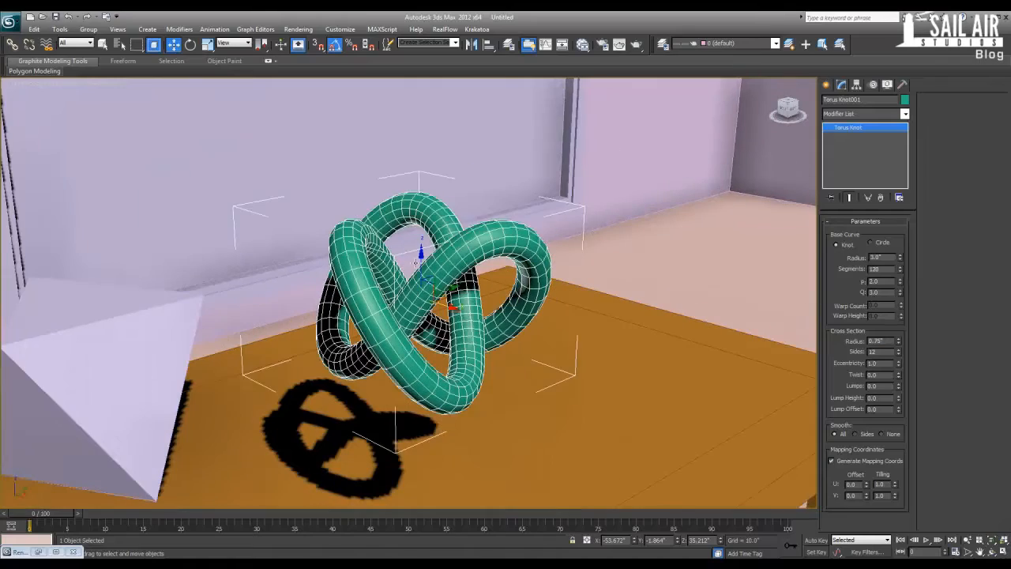
drag(420, 268, 426, 380)
key(z)
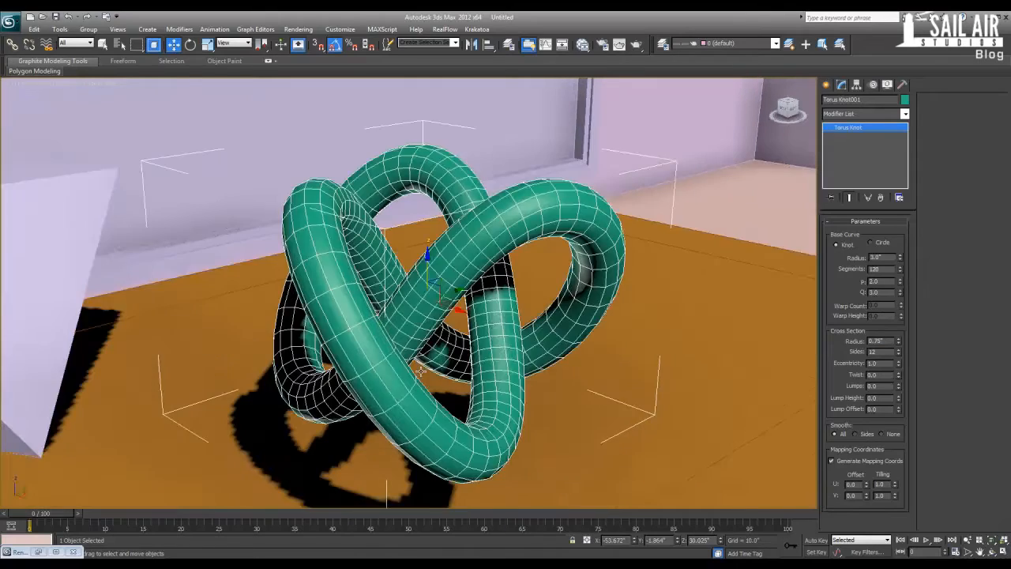
scroll(421, 372, down, 3)
middle_drag(421, 371, 380, 255)
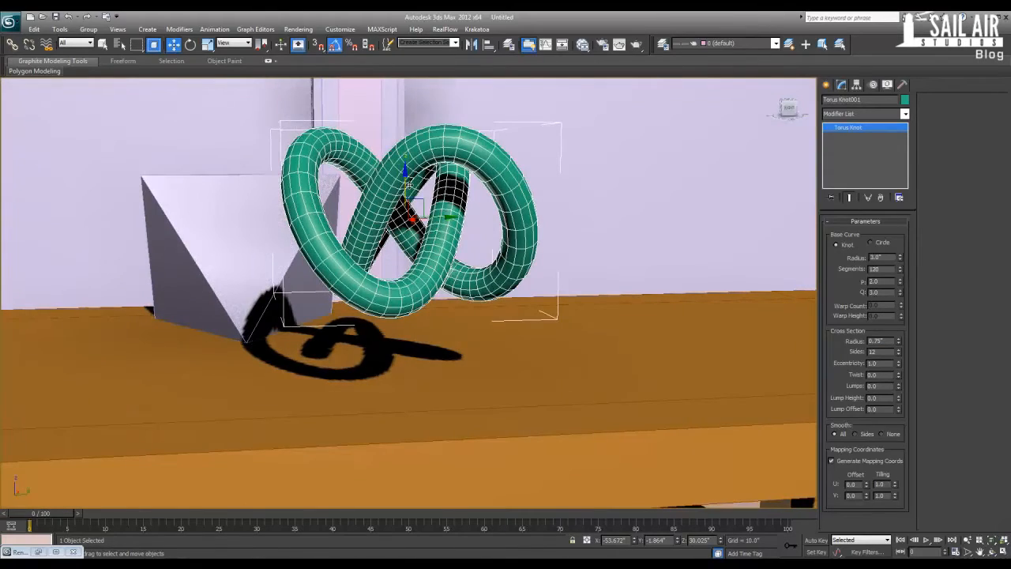
drag(408, 183, 401, 269)
alt+middle_drag(401, 268, 440, 296)
scroll(440, 297, down, 4)
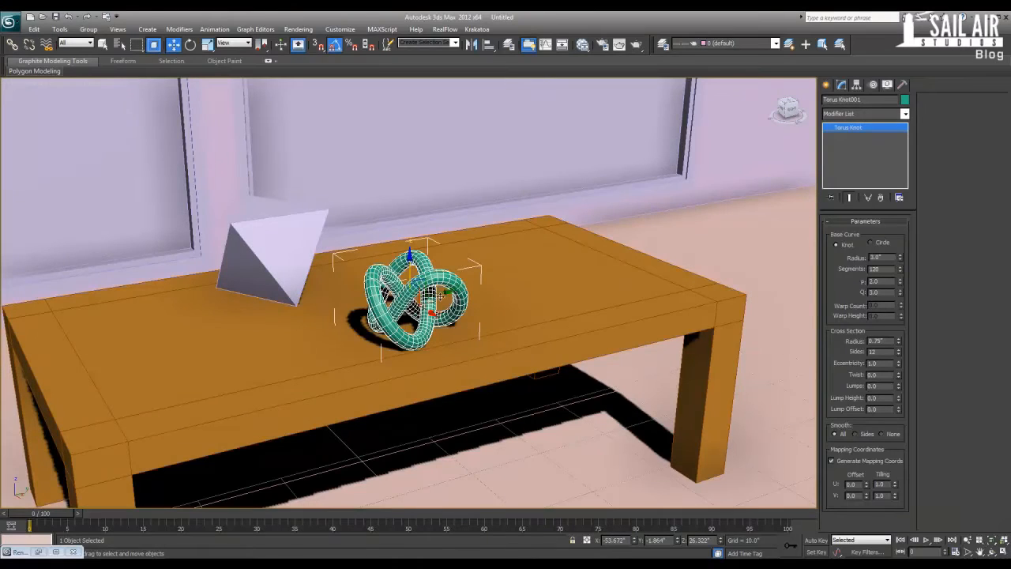
- Shift the torus knot across the tabletop to about X -63.5 and Y 7.2 inches
drag(433, 292, 473, 251)
mouse_move(473, 251)
alt+middle_down()
mouse_move(600, 260)
mouse_move(466, 292)
mouse_move(456, 257)
mouse_move(426, 236)
mouse_move(470, 234)
mouse_move(462, 316)
mouse_move(410, 267)
mouse_move(405, 327)
mouse_move(410, 301)
alt+middle_up()
scroll(426, 236, up, 3)
scroll(410, 267, down, 3)
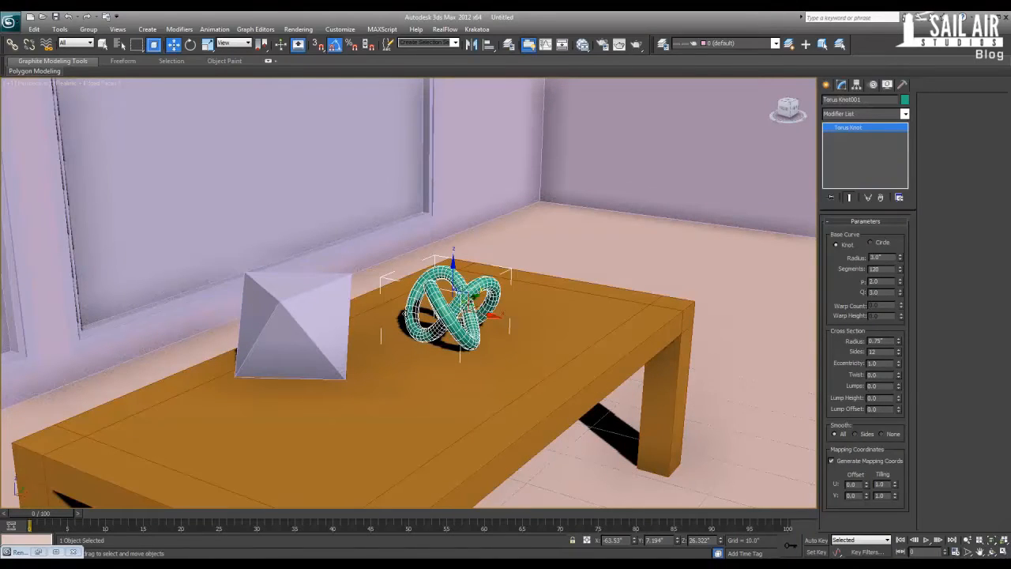
- Create a camera from the current view of the tabletop objects and return to the perspective view
key(ctrl+c)
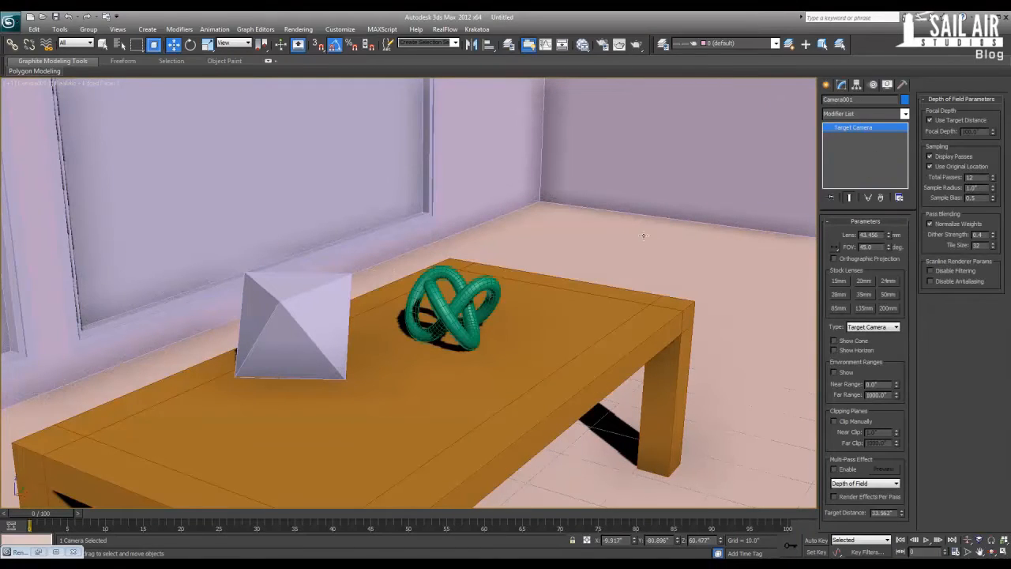
key(p)
scroll(632, 235, down, 5)
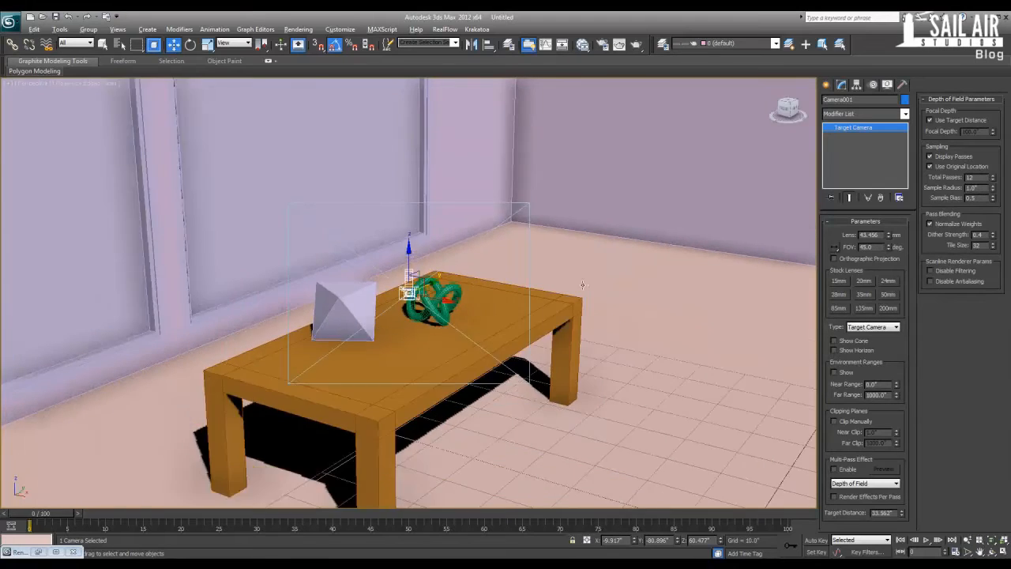
alt+middle_drag(582, 287, 509, 313)
scroll(510, 313, down, 3)
key(alt+w)
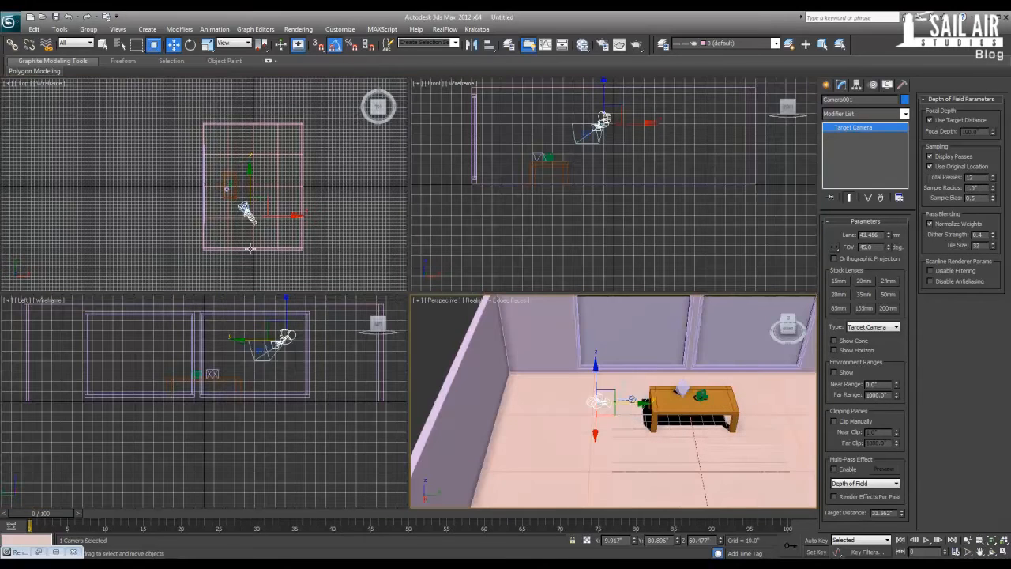
key(alt+w)
alt+middle_drag(578, 359, 679, 225)
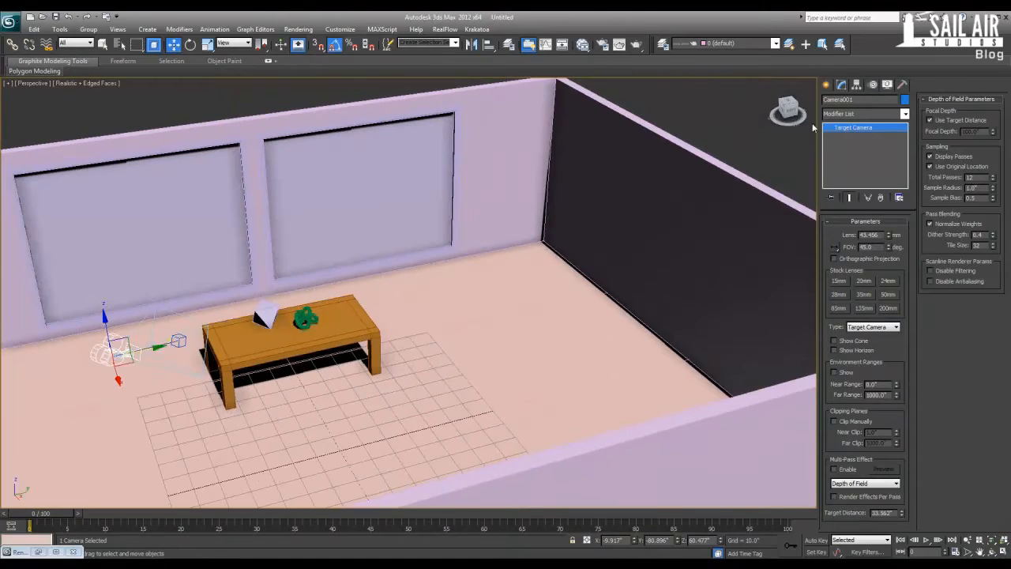
- Create a standard box on the floor near the room corner beyond the table
click(827, 85)
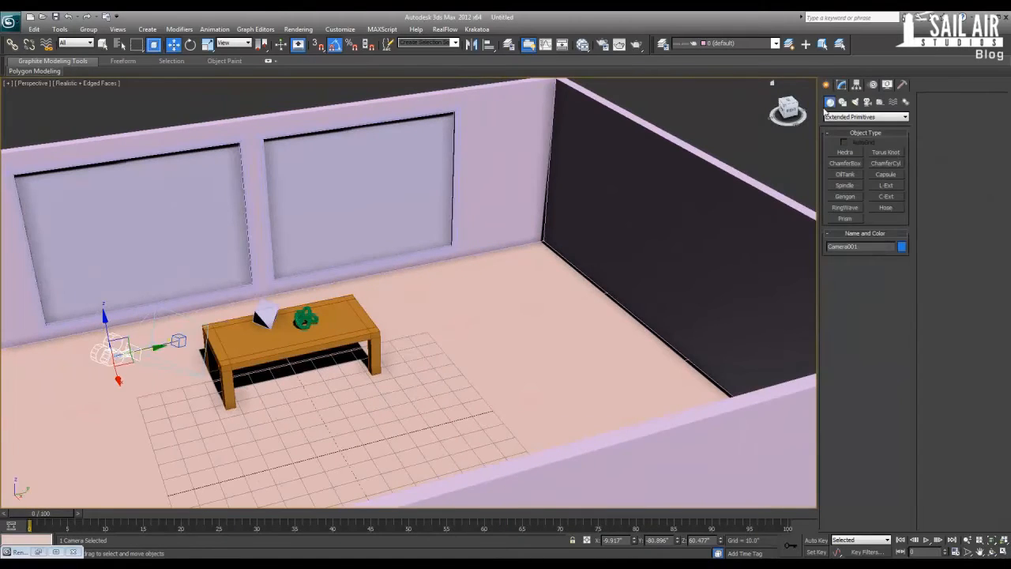
click(865, 117)
click(836, 127)
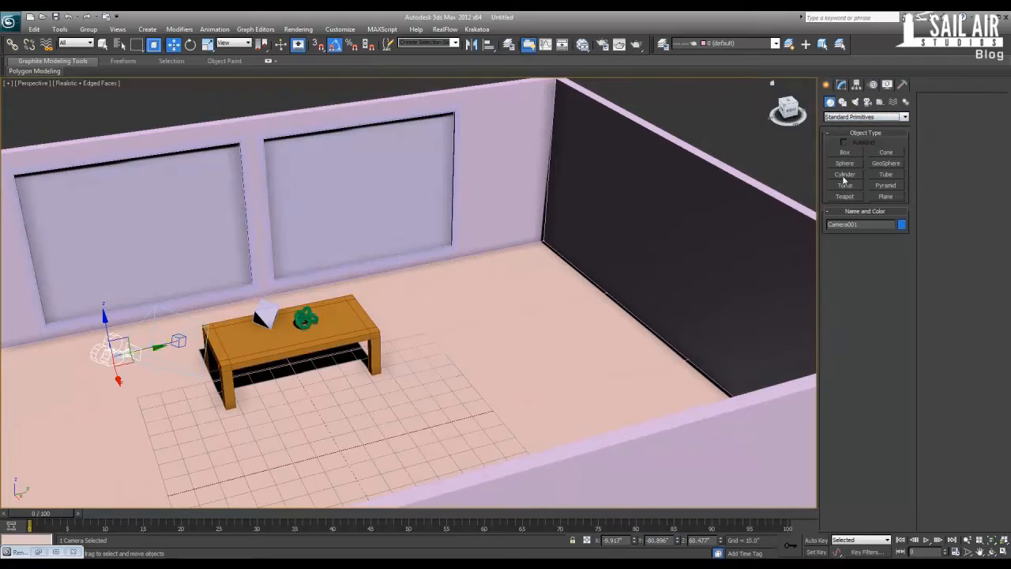
click(844, 152)
drag(514, 274, 494, 309)
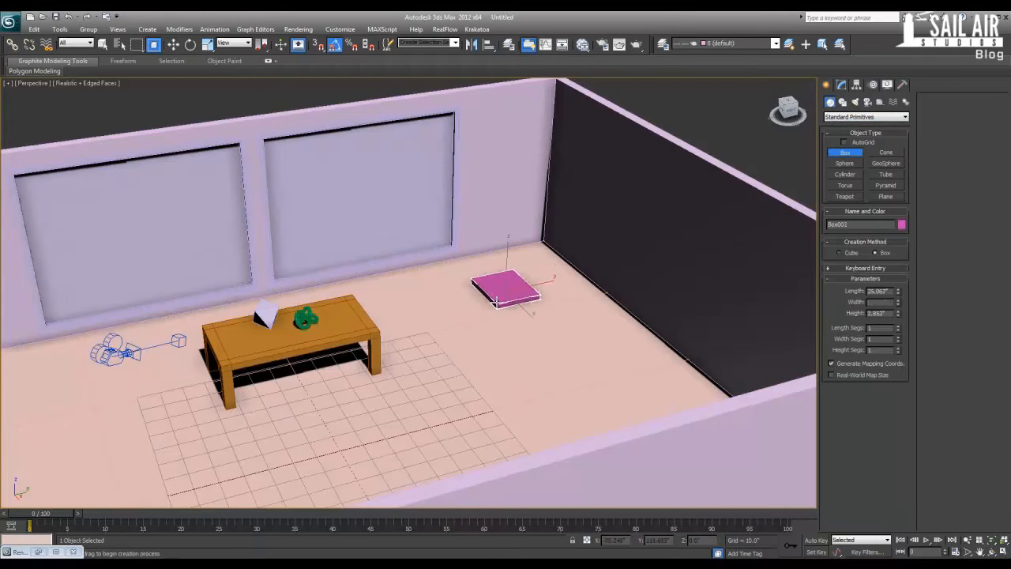
click(498, 291)
key(w)
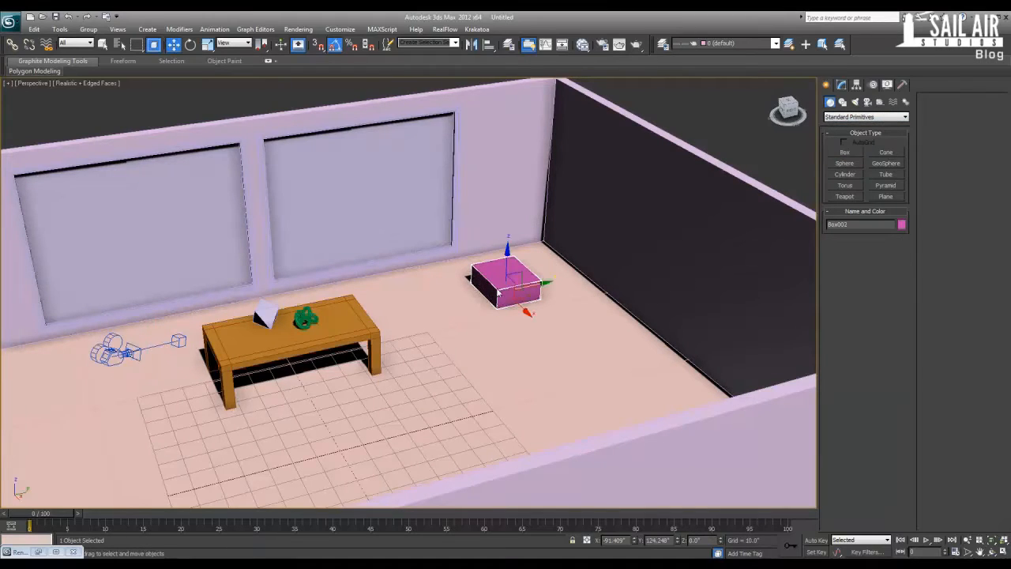
- Set the new box's length and width to 16 inches and its height to 12 inches
click(842, 84)
double_click(867, 233)
text(16)
key(Tab)
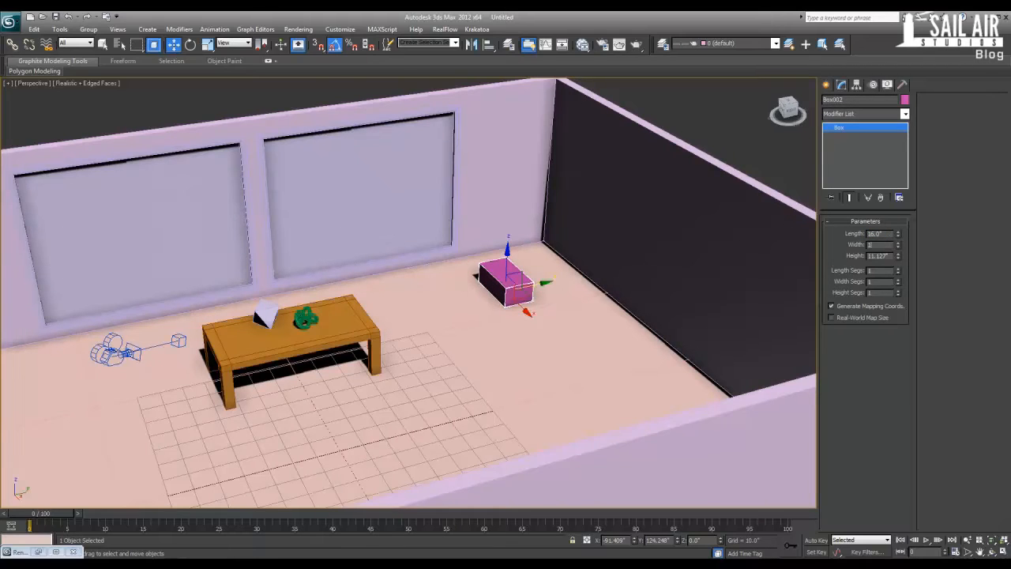
text(16)
key(Tab)
text(12)
key(Return)
key(z)
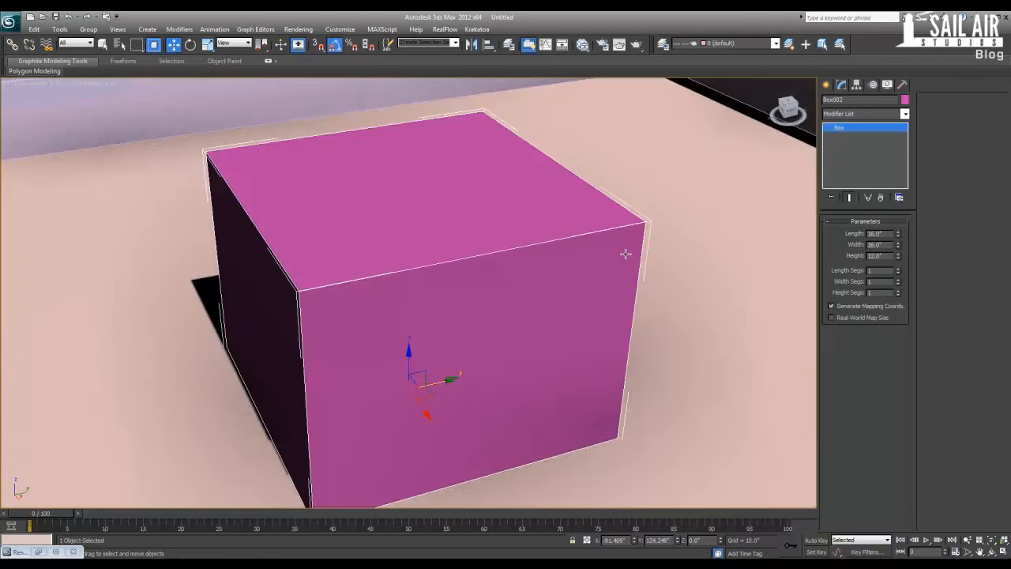
right_click(545, 267)
mouse_move(628, 364)
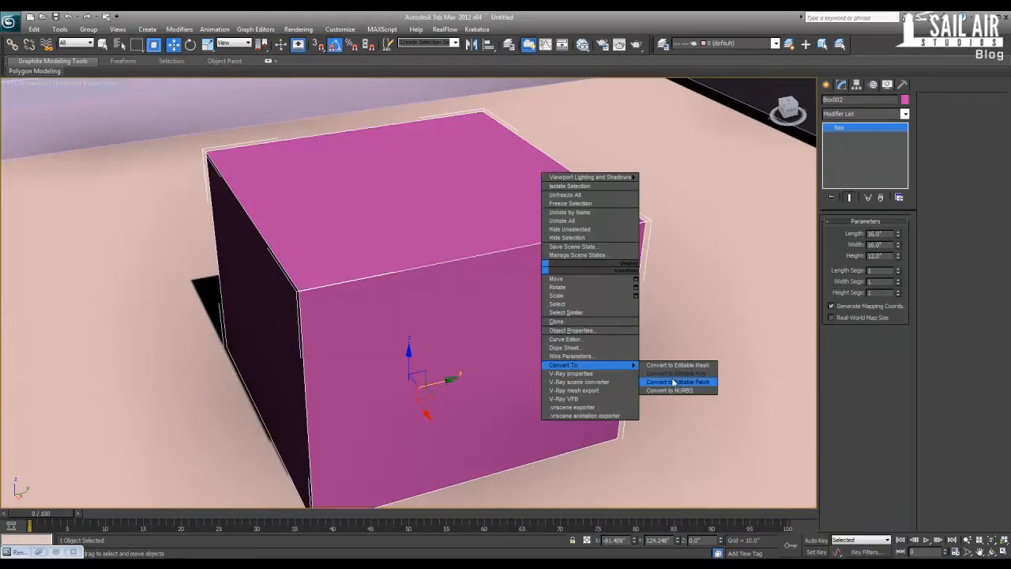
click(672, 381)
key(ctrl+z)
- Convert the 16-inch box to an Editable Poly
right_click(561, 345)
mouse_move(577, 443)
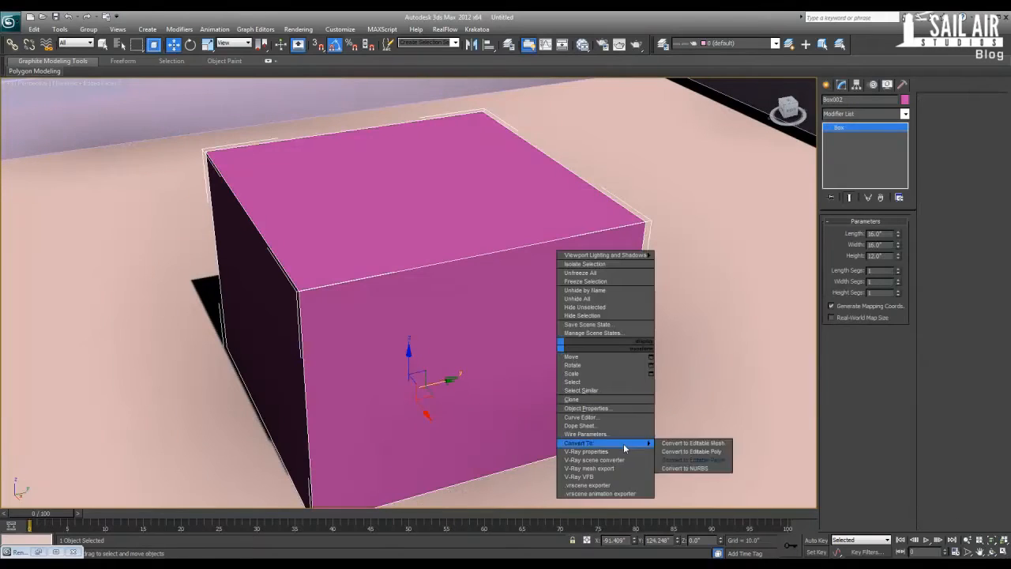
click(697, 452)
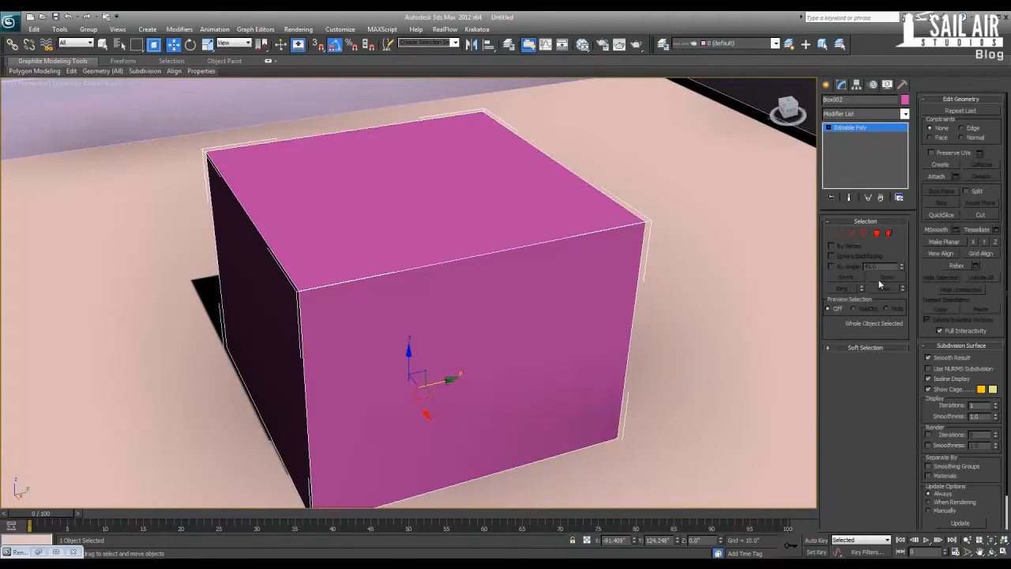
- Select the box's top polygon and inset it by the default amount to form a rim
key(4)
click(522, 213)
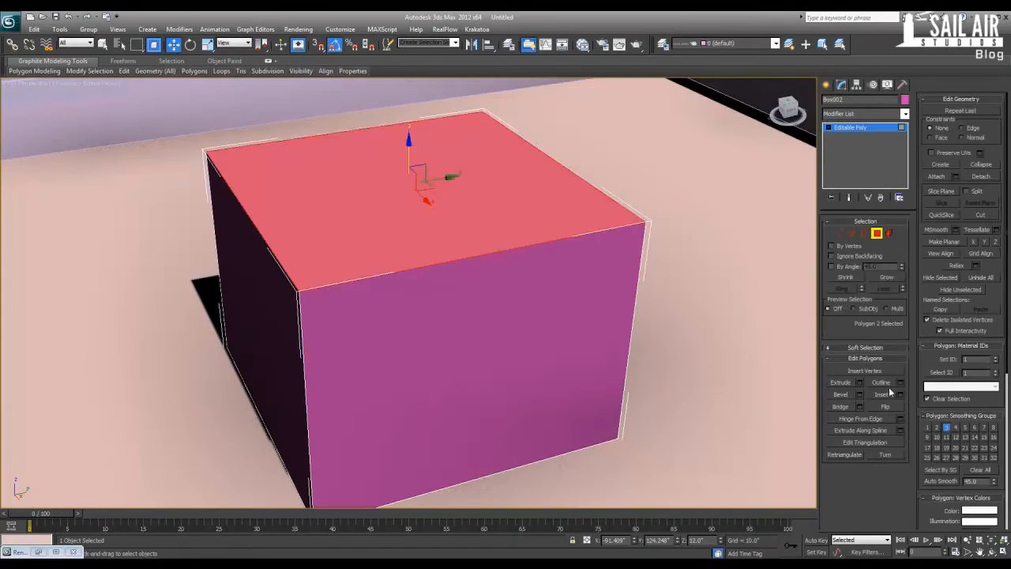
click(901, 394)
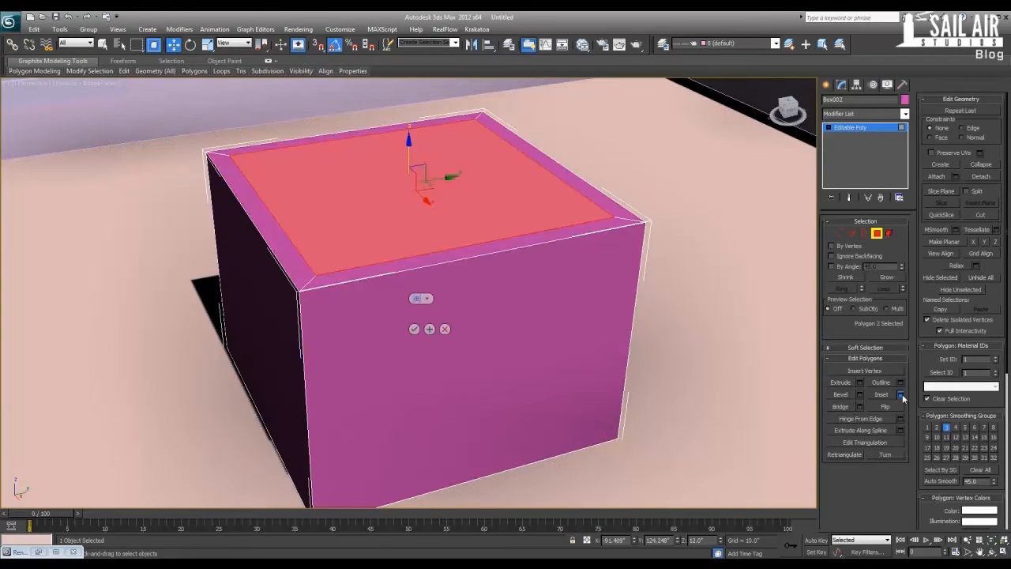
click(414, 331)
- Extrude the inset top polygon by -8 inches to hollow out the box
click(859, 382)
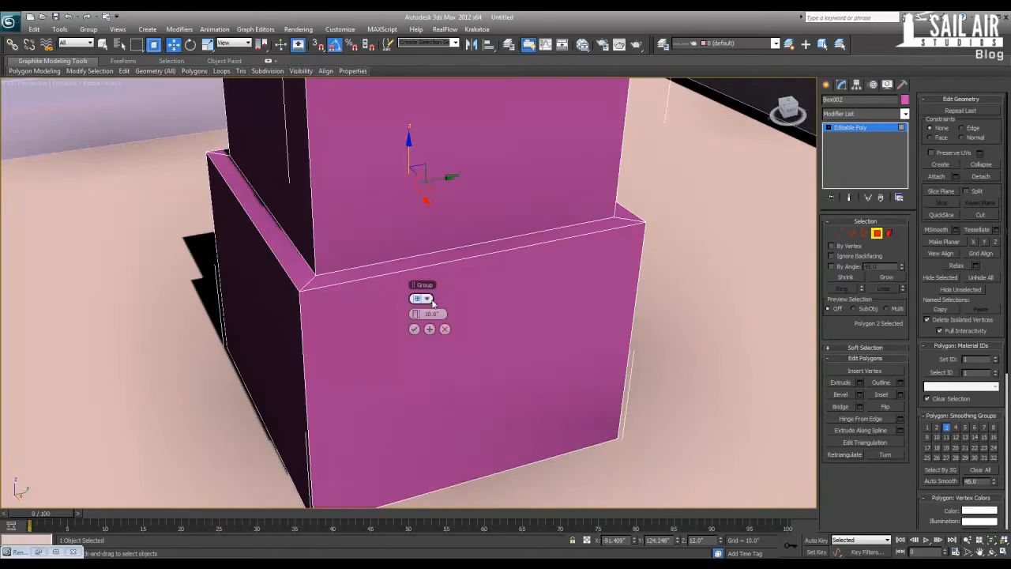
drag(416, 313, 389, 318)
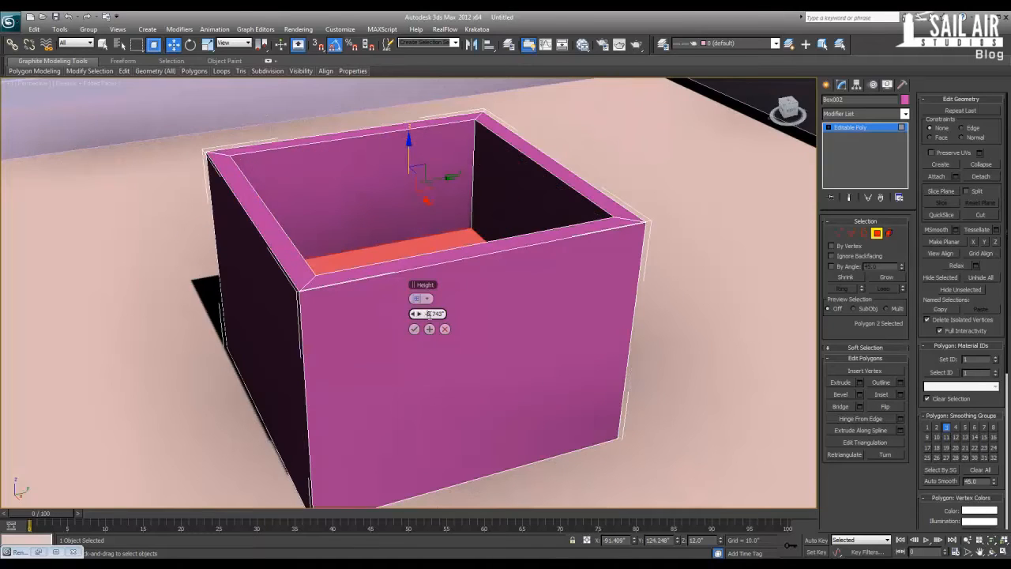
click(429, 314)
text(-8)
key(Return)
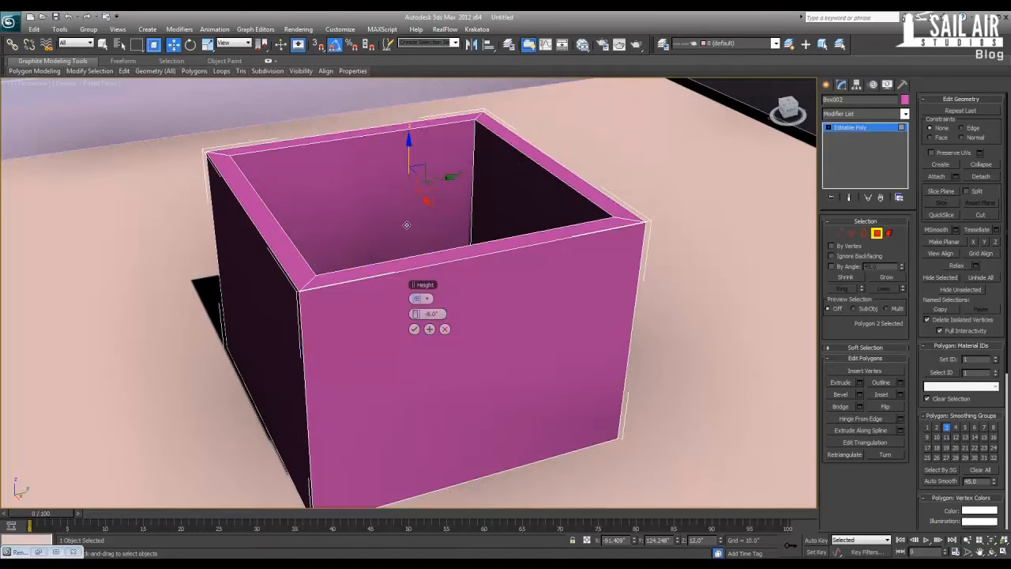
alt+middle_drag(385, 236, 434, 266)
click(414, 328)
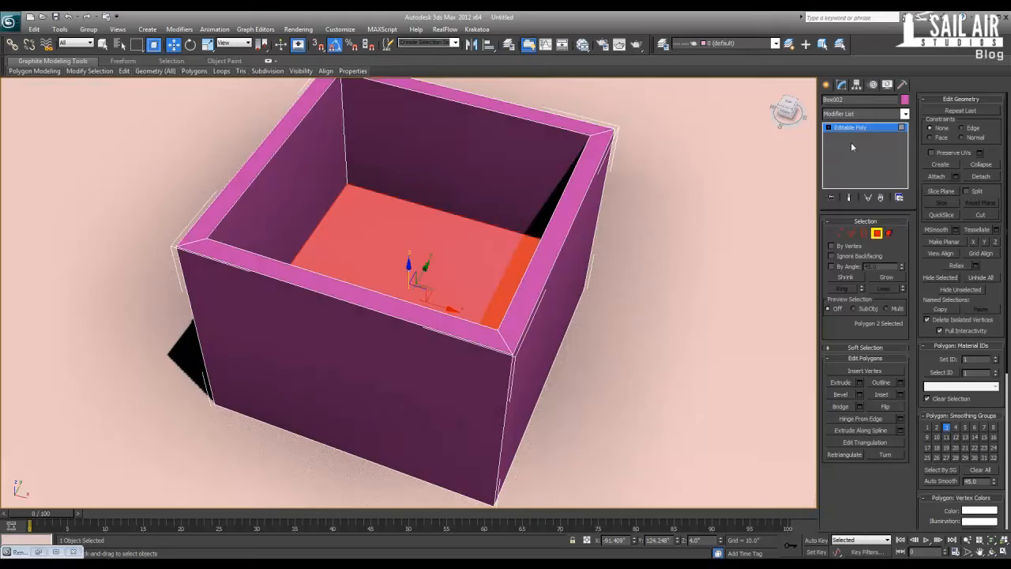
- Exit polygon editing on the hollowed box and inspect its shape from several angles
click(851, 129)
alt+middle_drag(514, 178, 435, 167)
scroll(435, 167, down, 5)
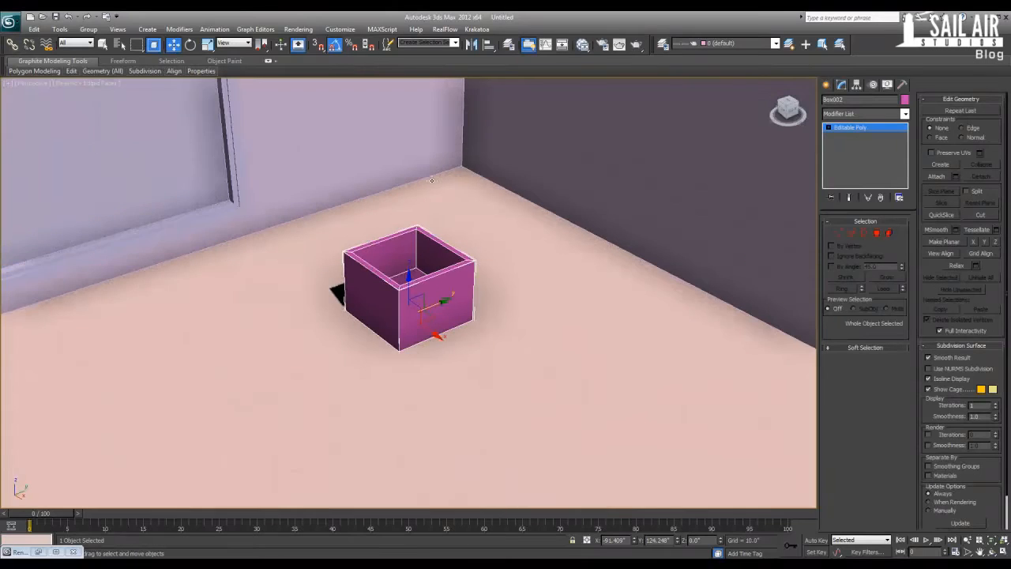
scroll(435, 207, up, 4)
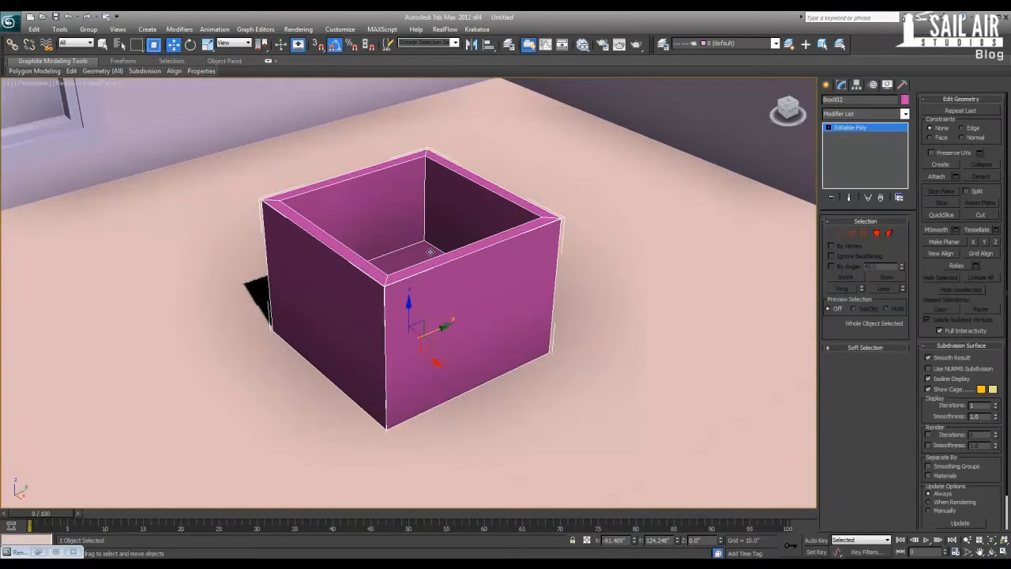
alt+middle_drag(430, 252, 395, 252)
scroll(396, 253, up, 2)
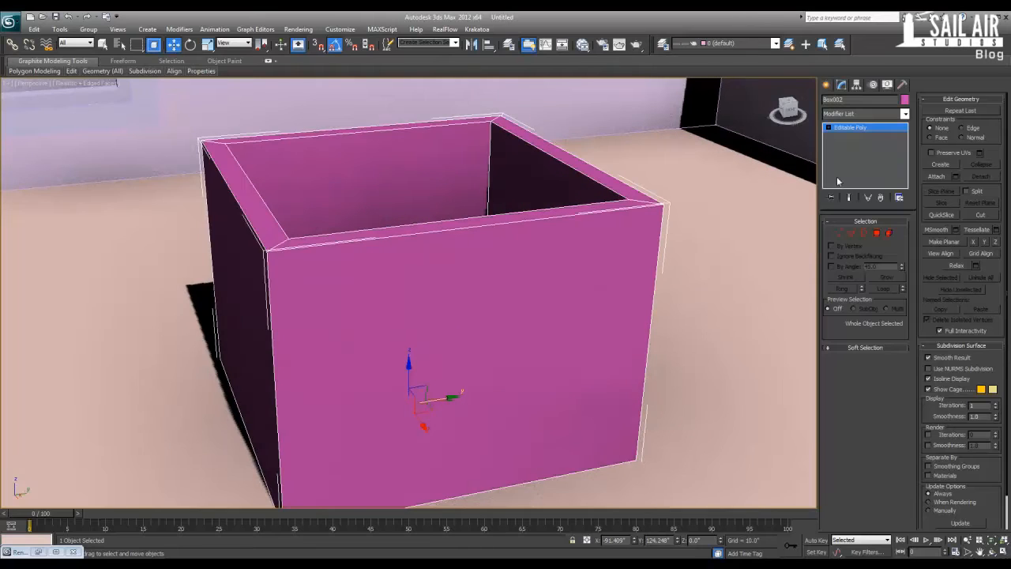
- Clone the floor plane upward to the top of the walls as a ceiling
click(827, 85)
scroll(463, 226, down, 6)
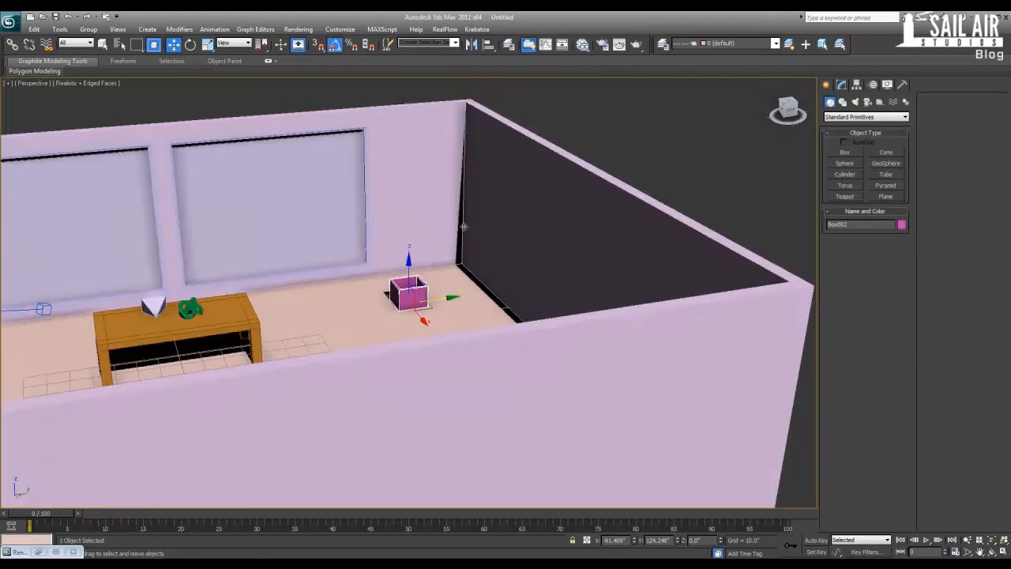
scroll(402, 263, up, 2)
scroll(403, 263, down, 5)
scroll(407, 277, up, 2)
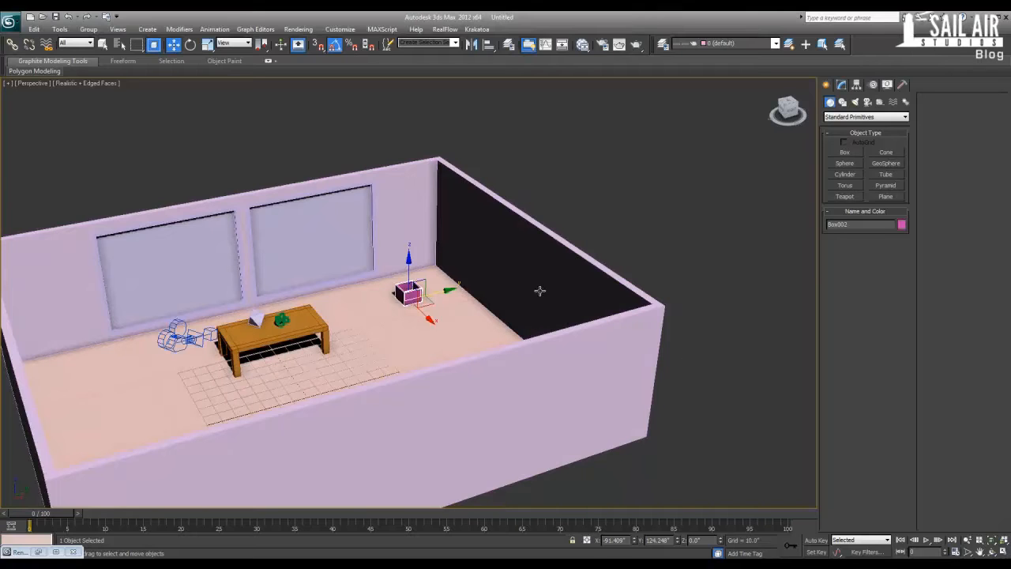
click(383, 344)
mouse_move(298, 376)
mouse_down()
mouse_move(291, 247)
mouse_move(316, 300)
mouse_move(313, 414)
mouse_move(315, 350)
mouse_up()
click(512, 337)
- Set the ceiling plane's Z position to 96 inches
key(e)
key(w)
drag(710, 540, 621, 533)
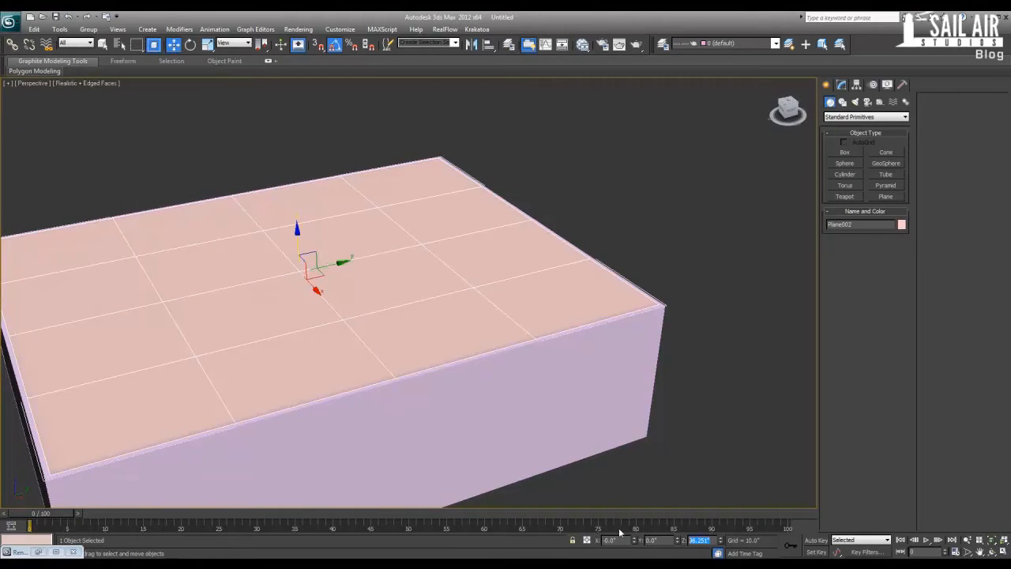
text(96)
key(Return)
right_click(430, 243)
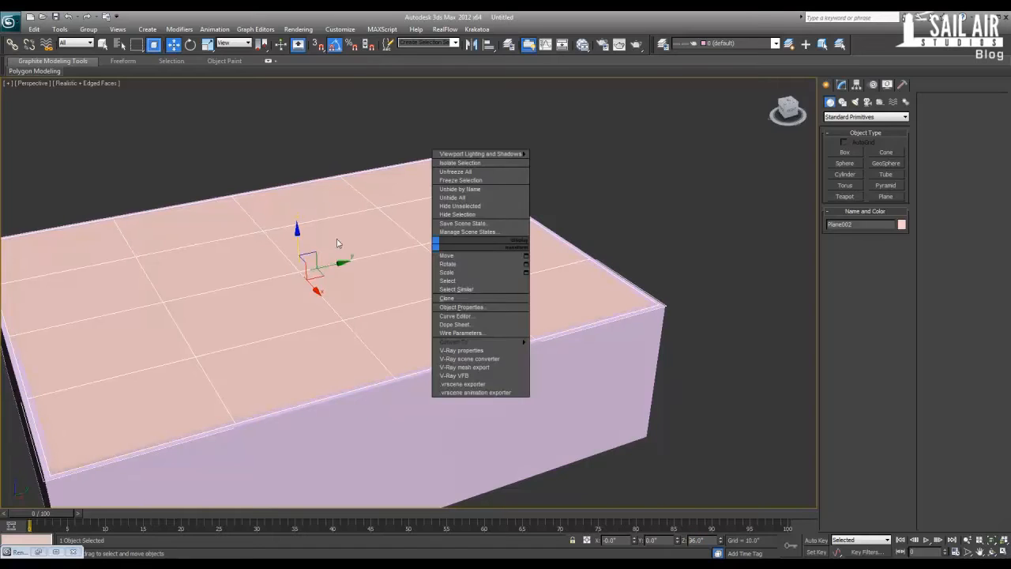
click(280, 157)
- Select all objects in the scene in wireframe display, change their object color to black and restore the shaded display
scroll(281, 157, down, 4)
alt+middle_drag(224, 293, 261, 268)
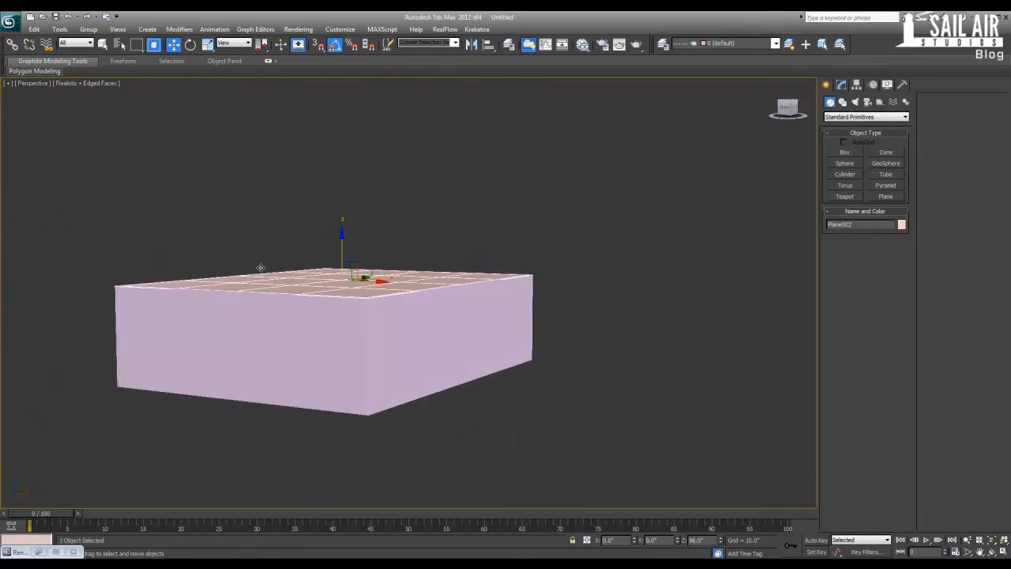
key(F3)
alt+middle_drag(175, 283, 94, 286)
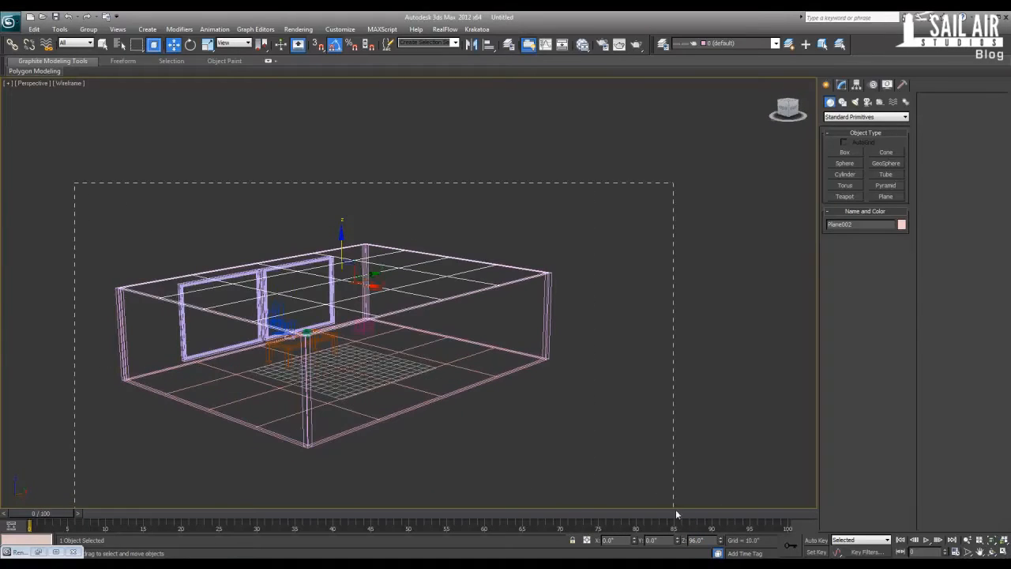
drag(676, 509, 676, 509)
alt+middle_drag(542, 287, 536, 313)
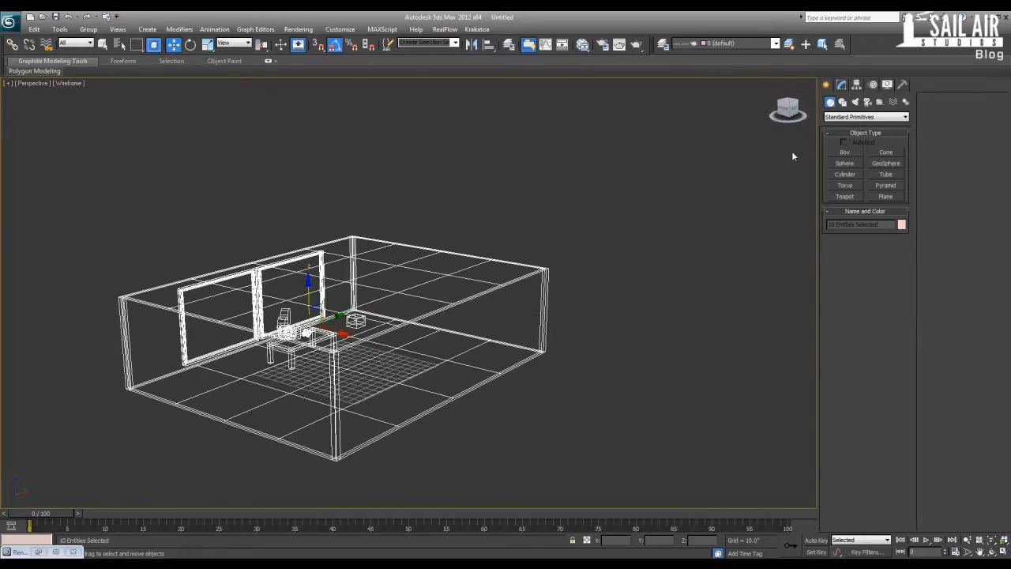
click(902, 226)
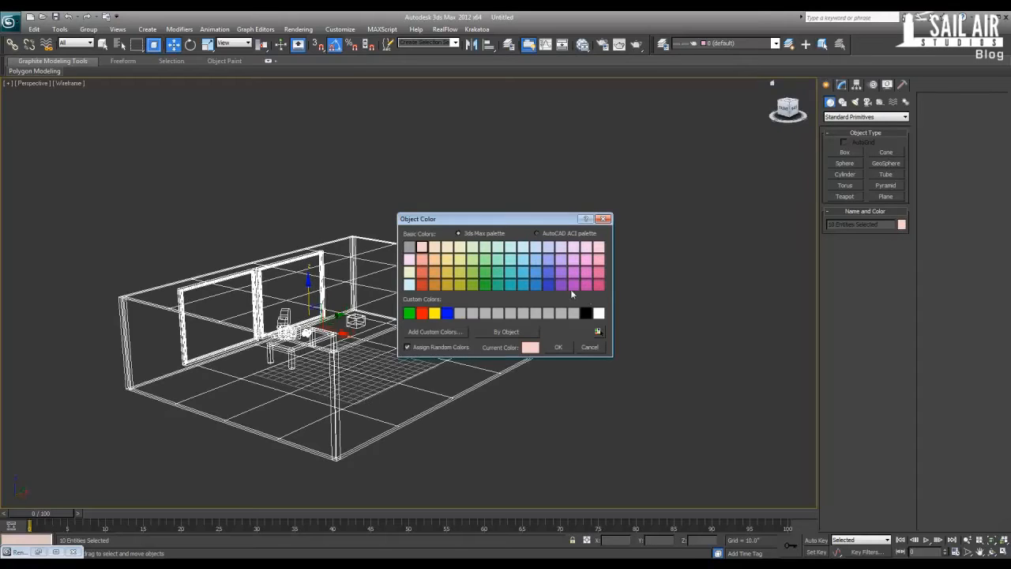
click(585, 312)
click(558, 347)
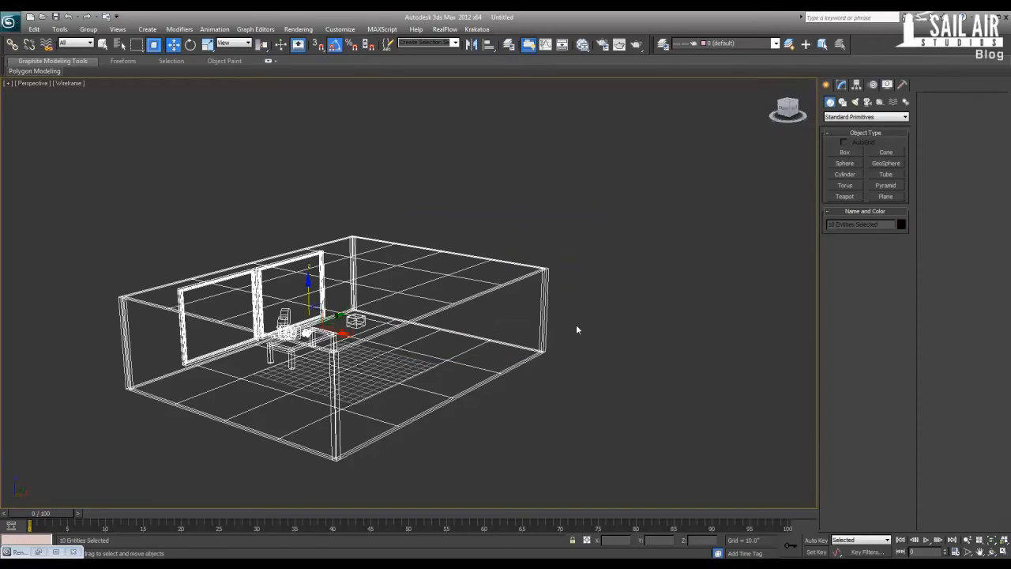
key(F3)
- Add a mental ray Arch & Design material in the Slate Material Editor and show its parameters
key(m)
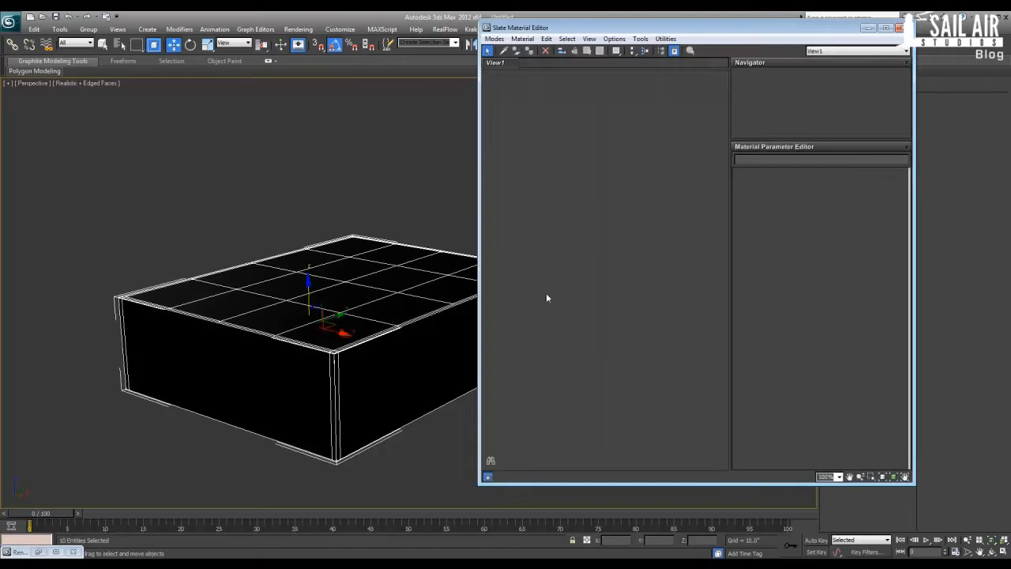
right_click(572, 189)
mouse_move(594, 199)
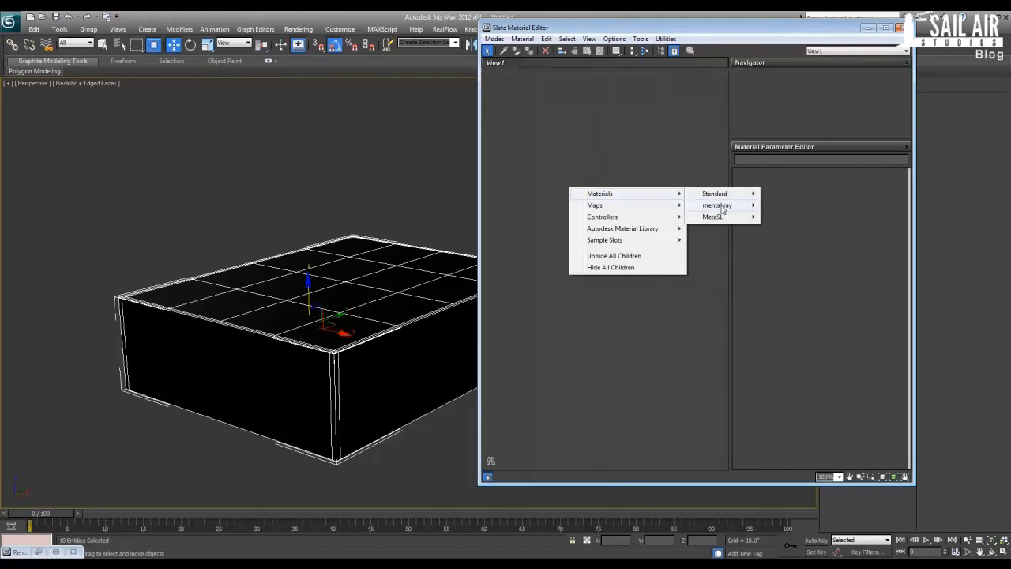
mouse_move(718, 204)
click(790, 205)
double_click(585, 200)
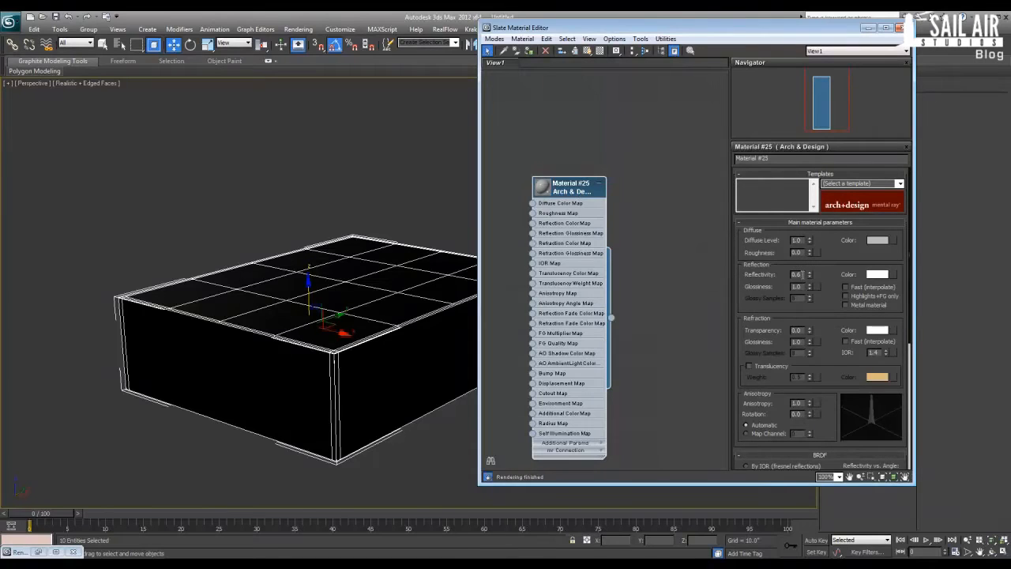
- Adjust the material's reflectivity and enable ambient occlusion with 128 samples and Use Color From Other Materials
drag(809, 274, 796, 156)
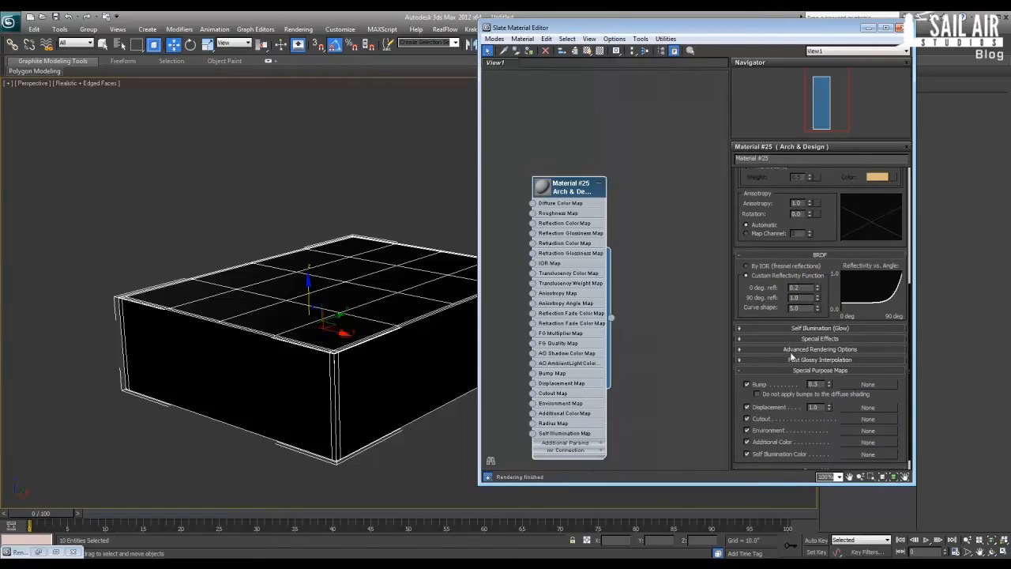
click(790, 339)
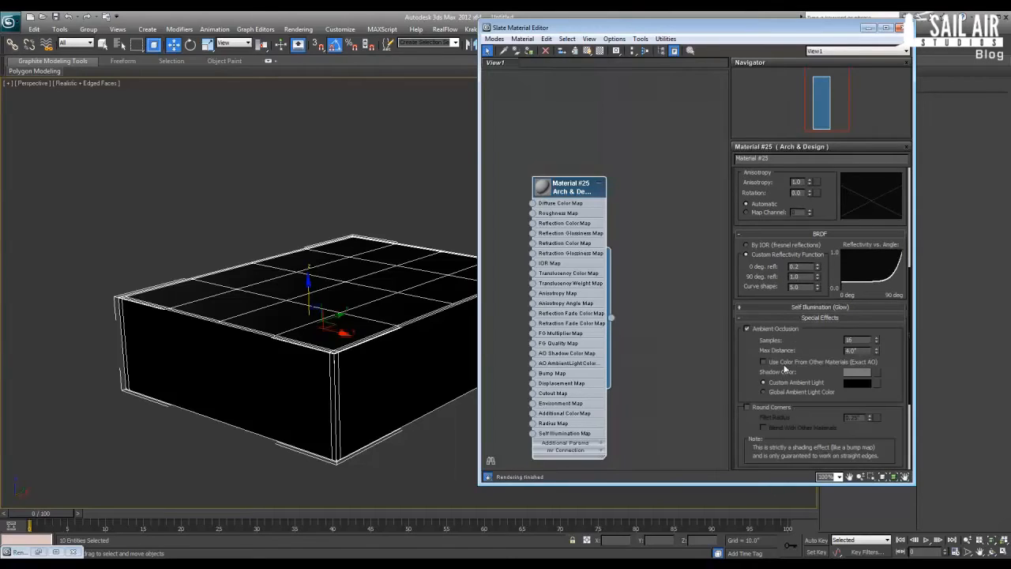
click(786, 362)
double_click(865, 340)
text(128)
key(Return)
key(Tab)
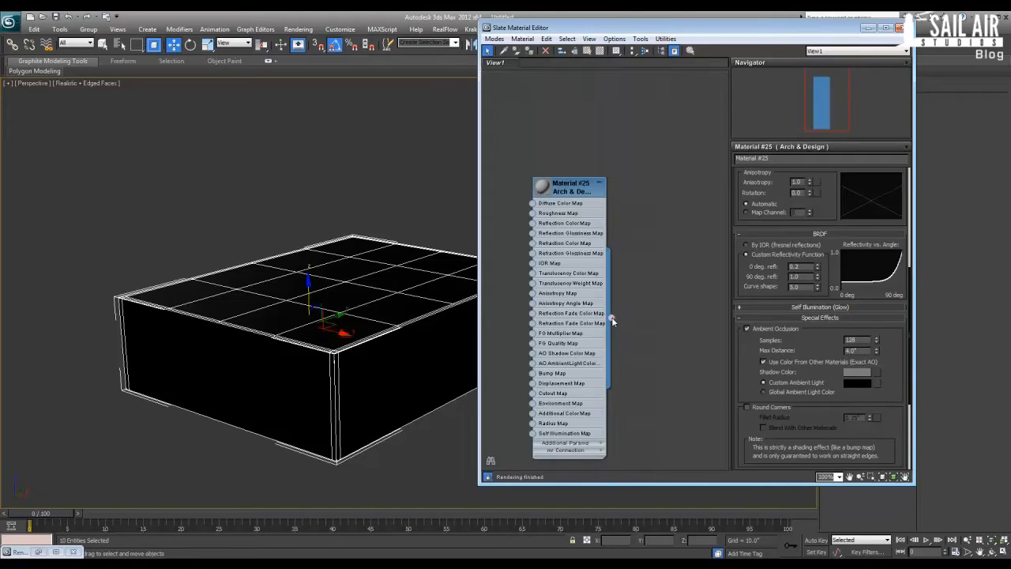
- Assign the Arch & Design material to all selected objects and hide the ceiling plane
drag(613, 318, 395, 324)
click(476, 309)
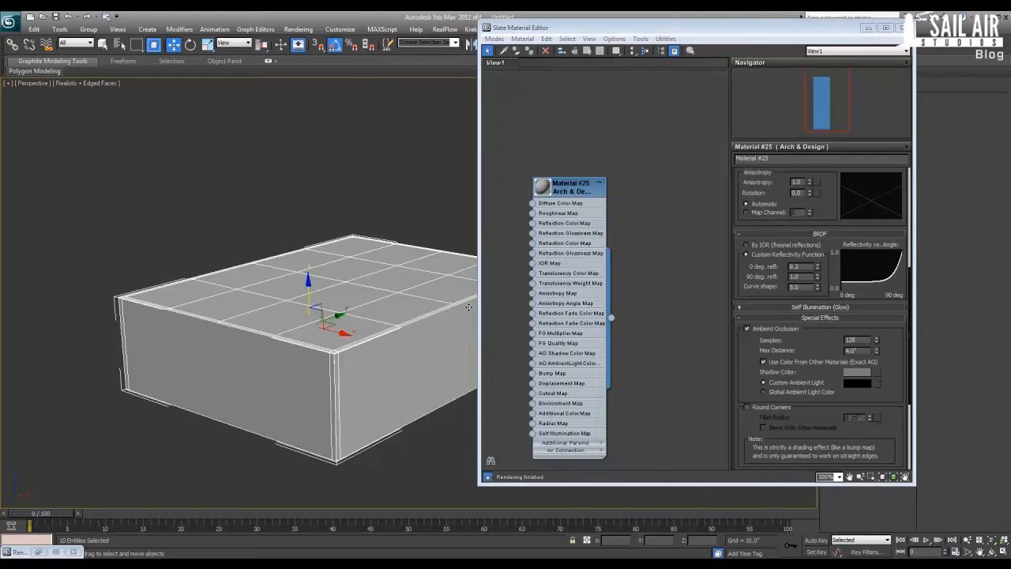
click(390, 278)
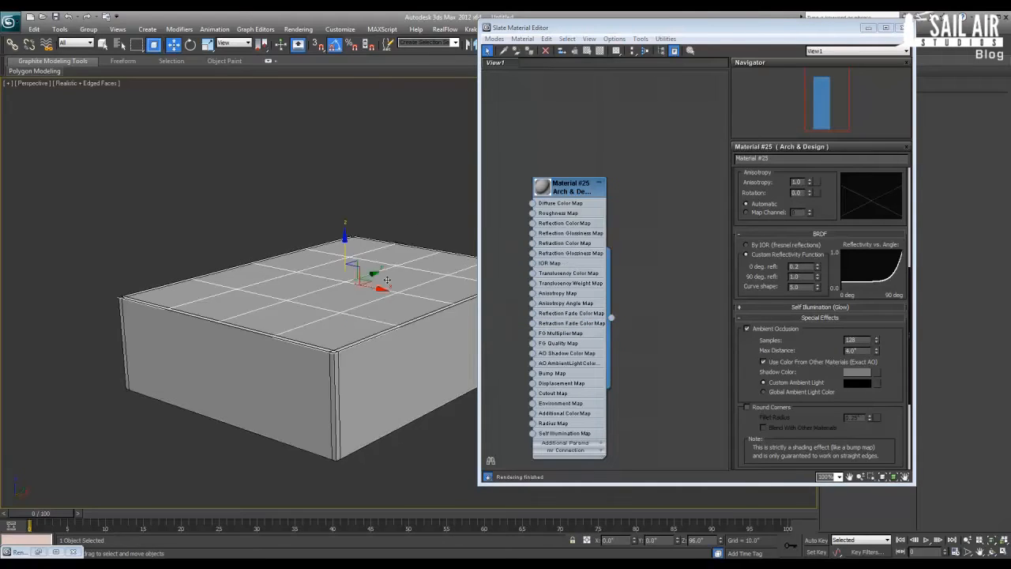
right_click(388, 281)
click(399, 248)
- Put the material editor away and inspect the furnished room in perspective and through the camera
scroll(365, 310, up, 10)
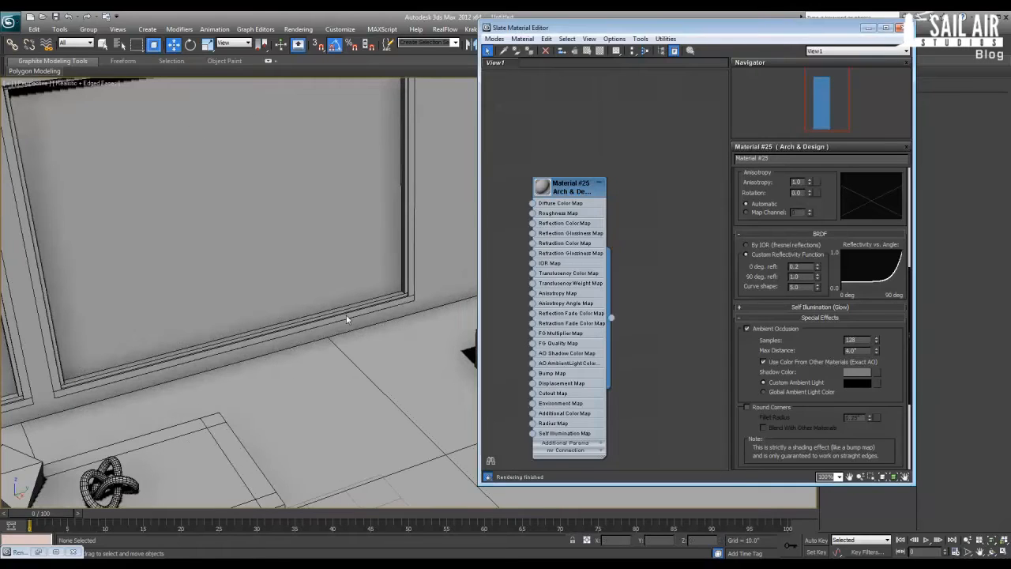
key(m)
scroll(350, 316, down, 10)
scroll(283, 359, up, 8)
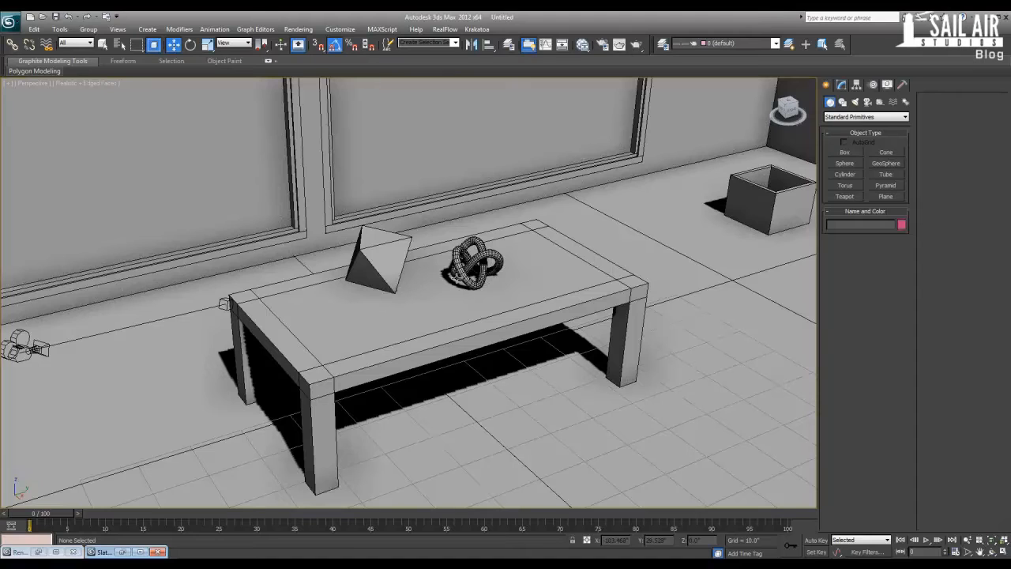
key(c)
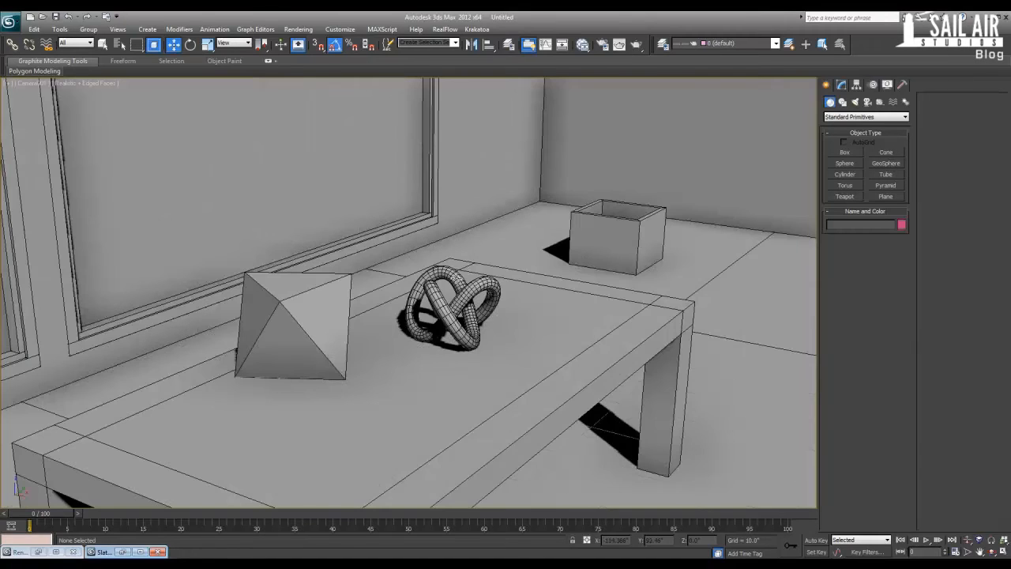
key(p)
scroll(457, 277, down, 1)
- Select both fixed windows in the room's back wall
alt+middle_drag(457, 277, 406, 265)
scroll(402, 296, down, 8)
scroll(406, 265, down, 4)
click(418, 260)
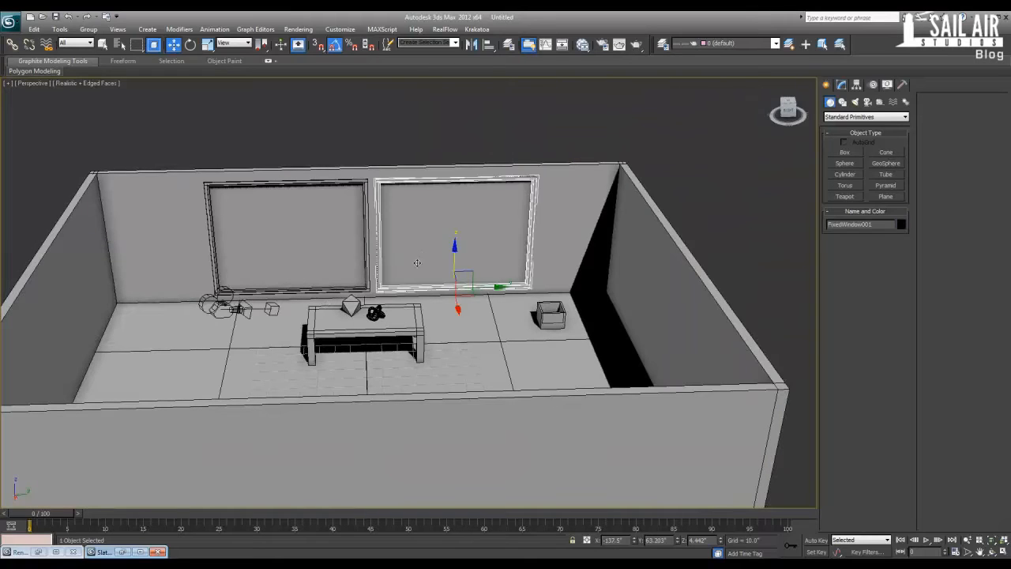
scroll(388, 282, up, 4)
ctrl+click(297, 244)
scroll(297, 244, up, 2)
alt+middle_drag(255, 269, 278, 268)
- Add a Multi/Sub-Object material to the material graph for the windows
key(m)
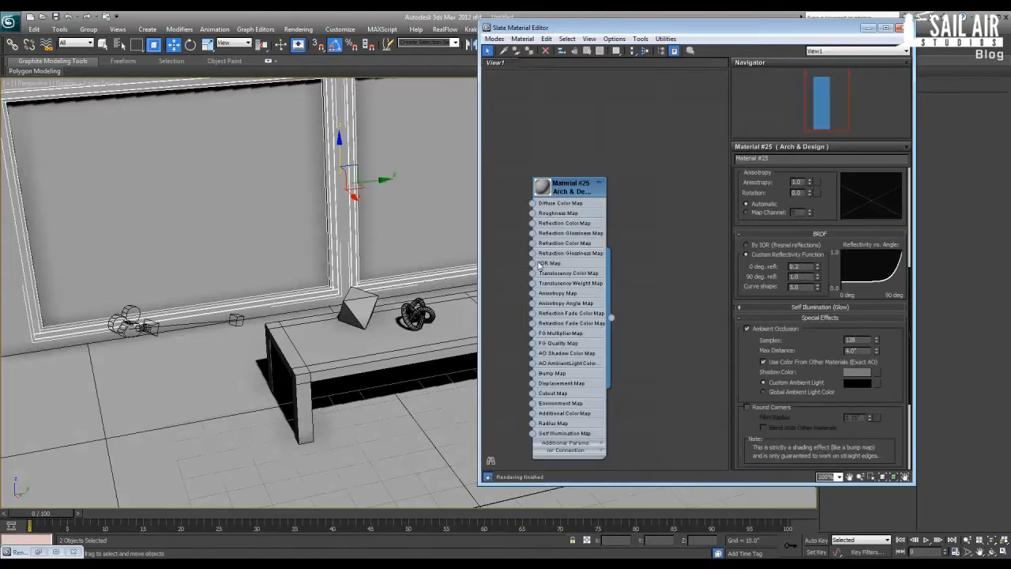
scroll(618, 235, down, 4)
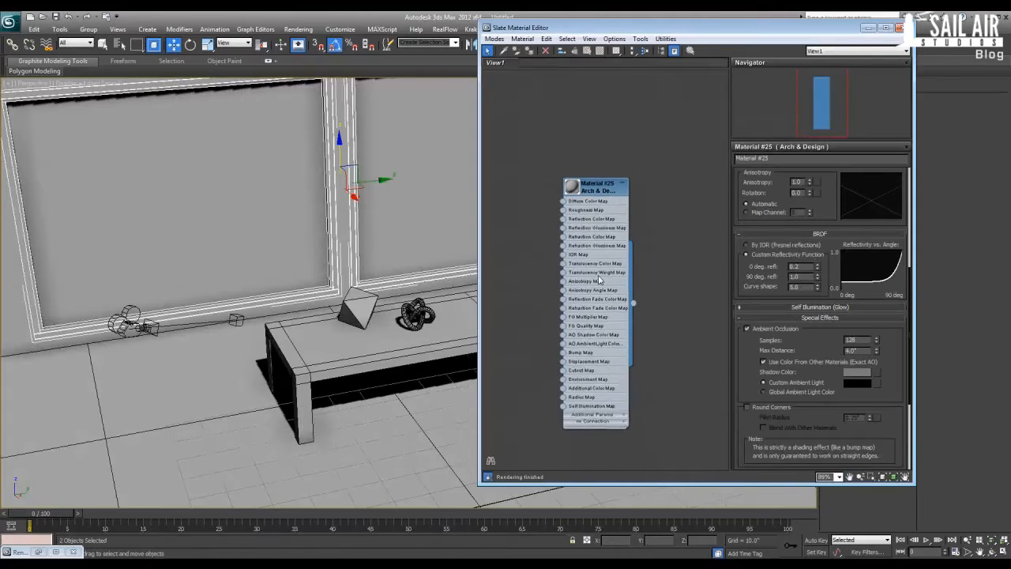
right_click(621, 189)
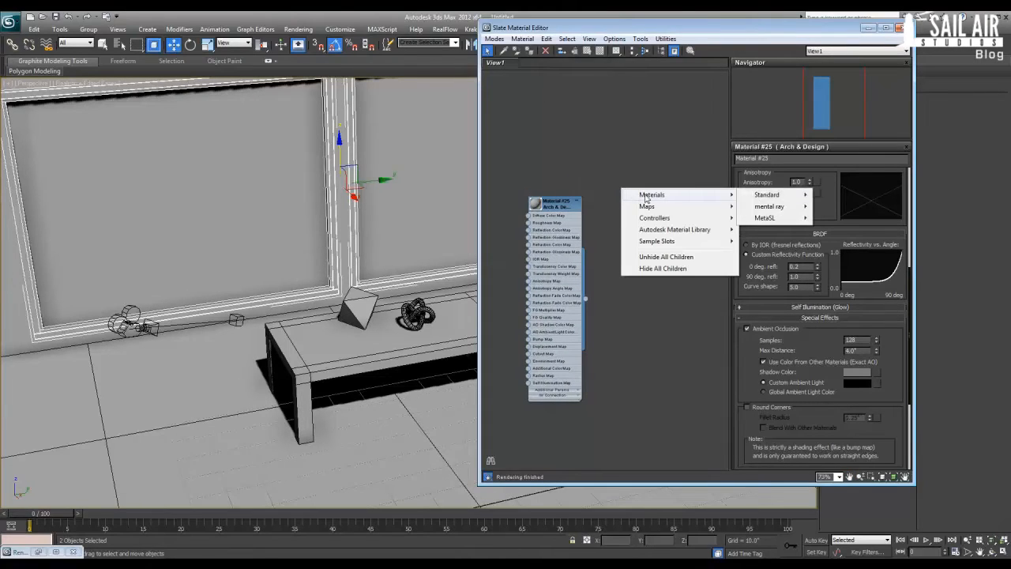
mouse_move(720, 196)
mouse_move(767, 201)
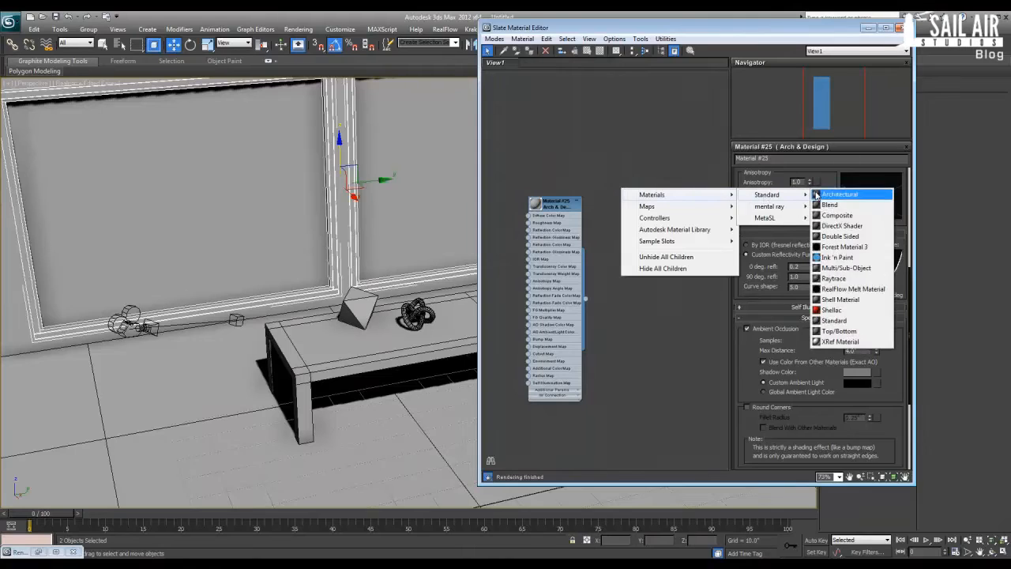
click(846, 268)
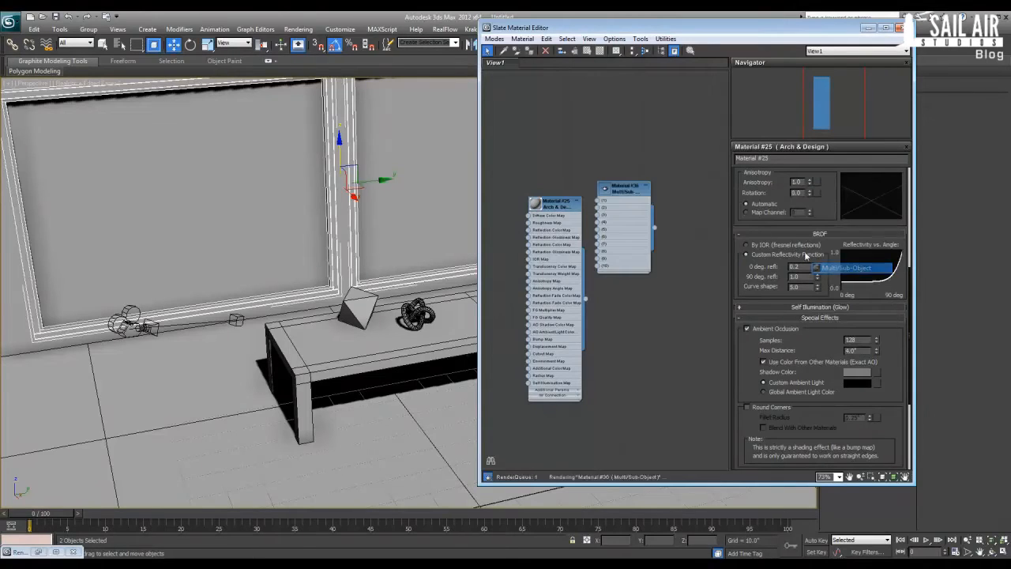
- Place the Multi/Sub-Object node beside the Arch & Design node and set its number of materials to 2
drag(624, 185, 519, 108)
middle_drag(557, 210, 659, 222)
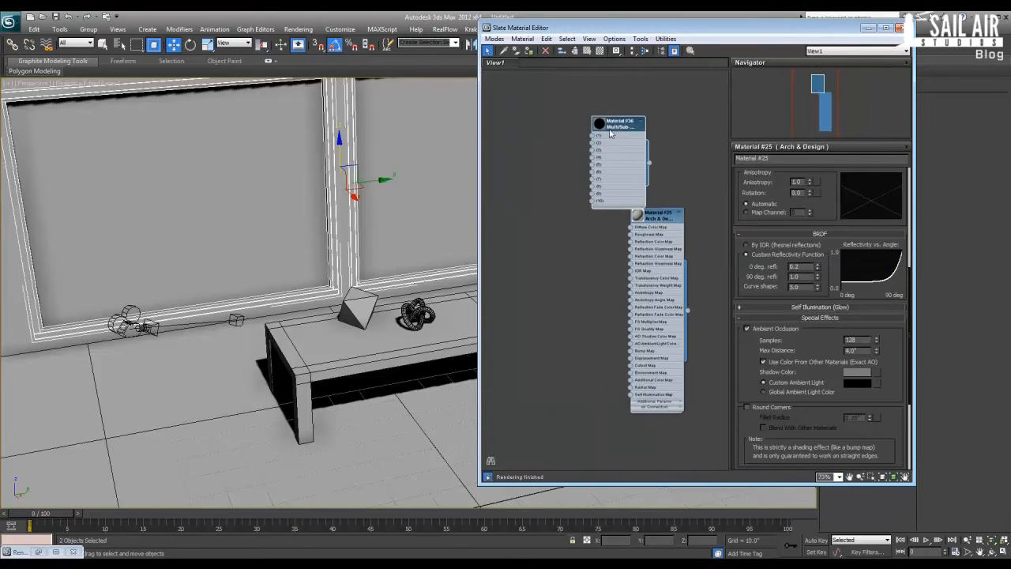
drag(609, 126, 541, 187)
double_click(540, 186)
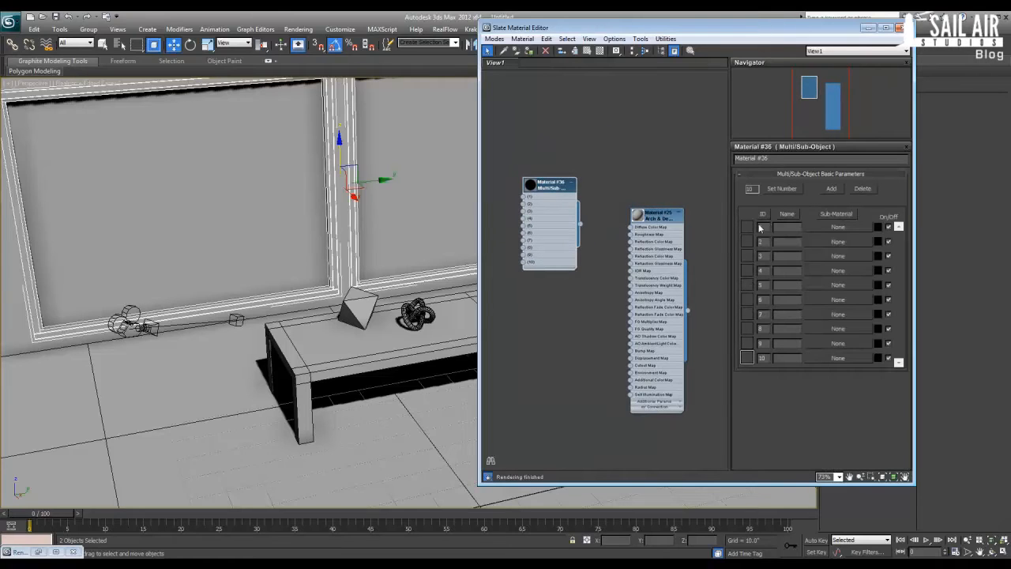
click(780, 189)
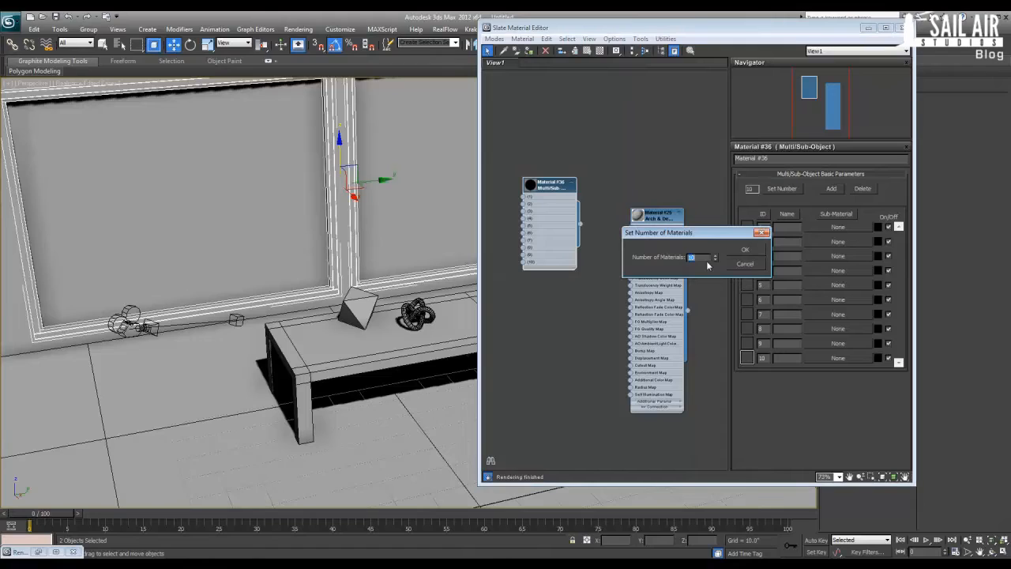
key(Return)
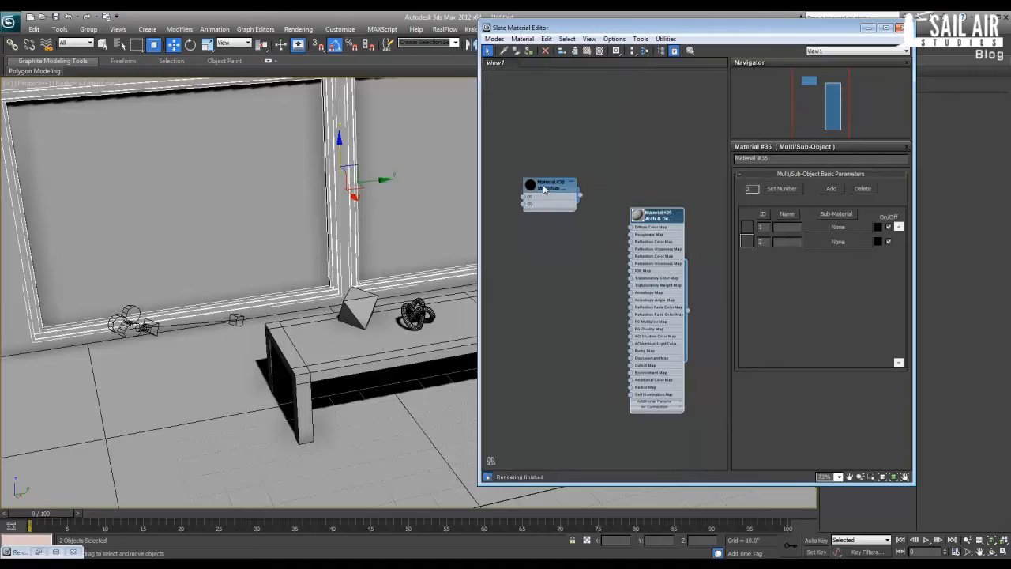
- Move the Multi/Sub-Object node above the Arch & Design node, duplicate the Arch & Design material and show the copy's parameters
drag(545, 190, 653, 160)
click(658, 216)
shift+drag(655, 222, 542, 234)
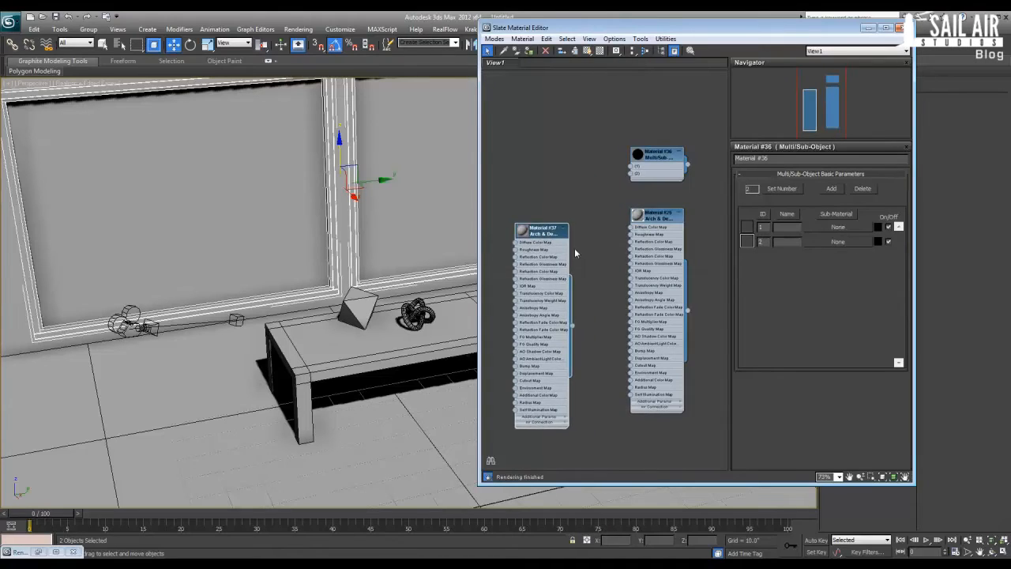
middle_drag(575, 248, 651, 250)
drag(610, 231, 530, 212)
double_click(531, 211)
middle_drag(611, 211, 602, 218)
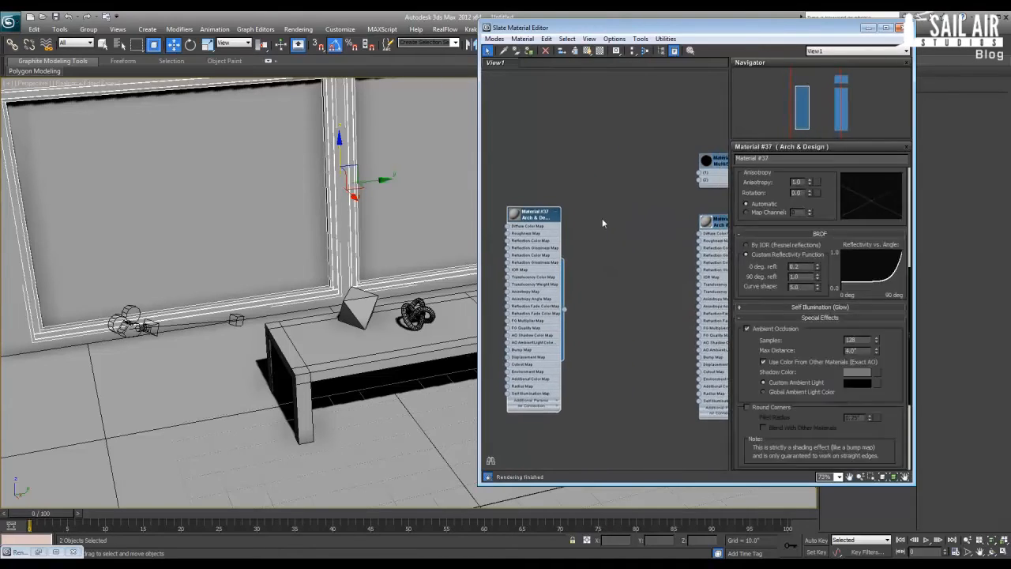
- Place the Multi/Sub-Object node beside Material #37, connect that material to its slot 2, and show the Multi/Sub-Object parameters
drag(715, 164, 616, 194)
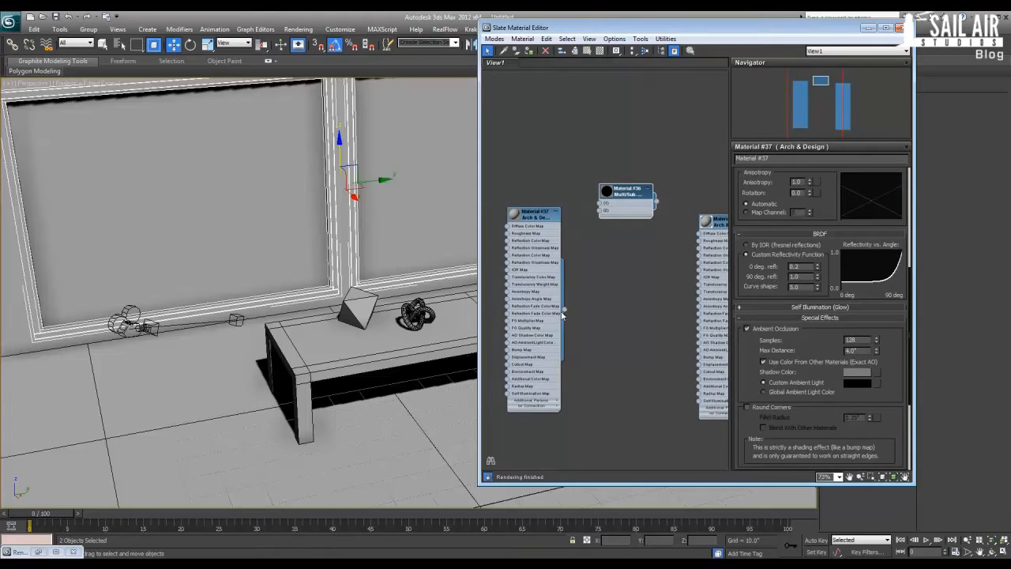
drag(604, 269, 599, 210)
middle_drag(598, 217, 616, 262)
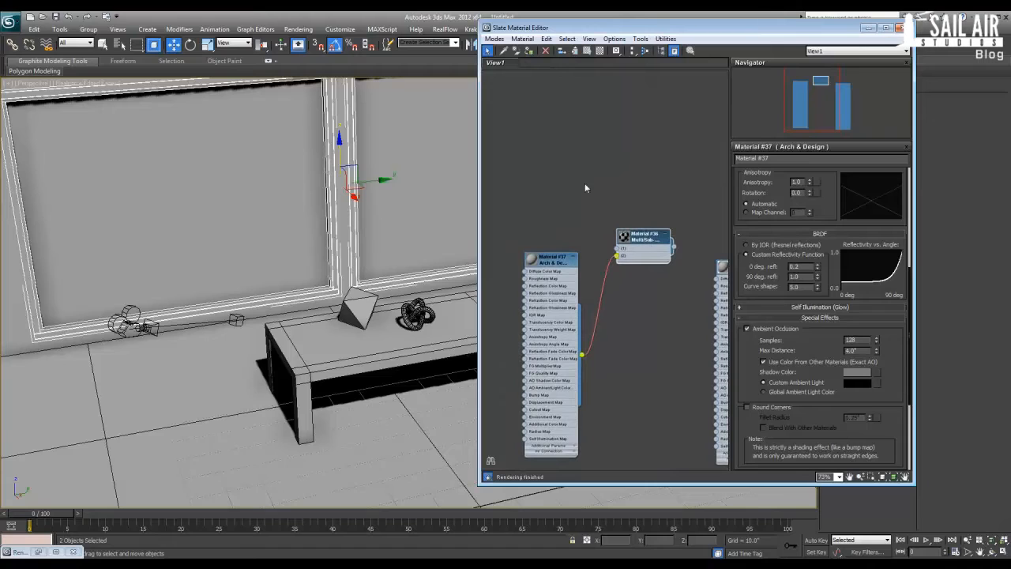
double_click(636, 239)
click(620, 160)
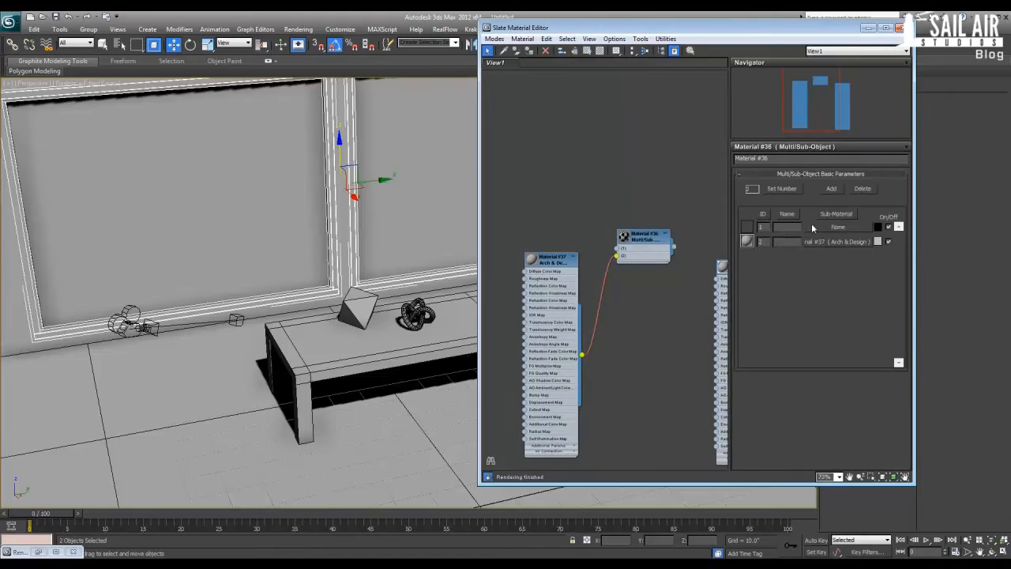
- Add a mental ray Arch & Design material and position its node above Material #37, clear of the other nodes
right_click(621, 176)
mouse_move(645, 178)
mouse_move(763, 191)
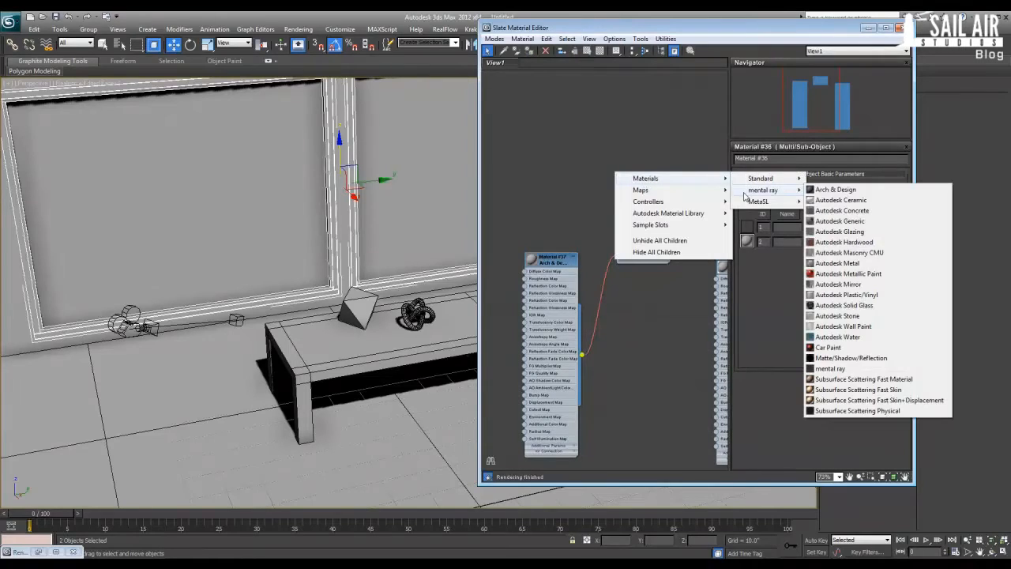
click(816, 191)
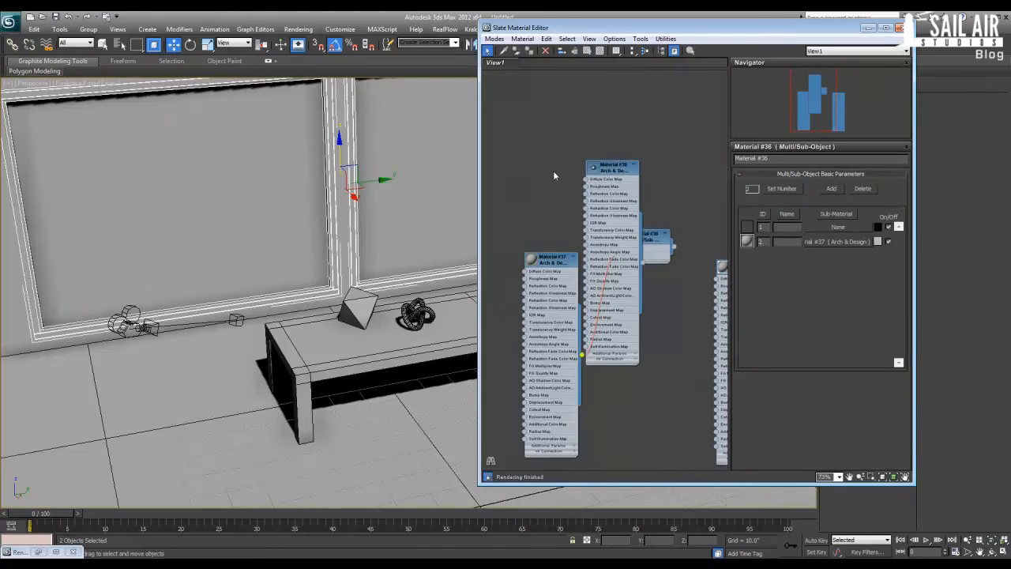
drag(610, 172, 549, 101)
middle_drag(576, 158, 607, 277)
drag(582, 237, 552, 163)
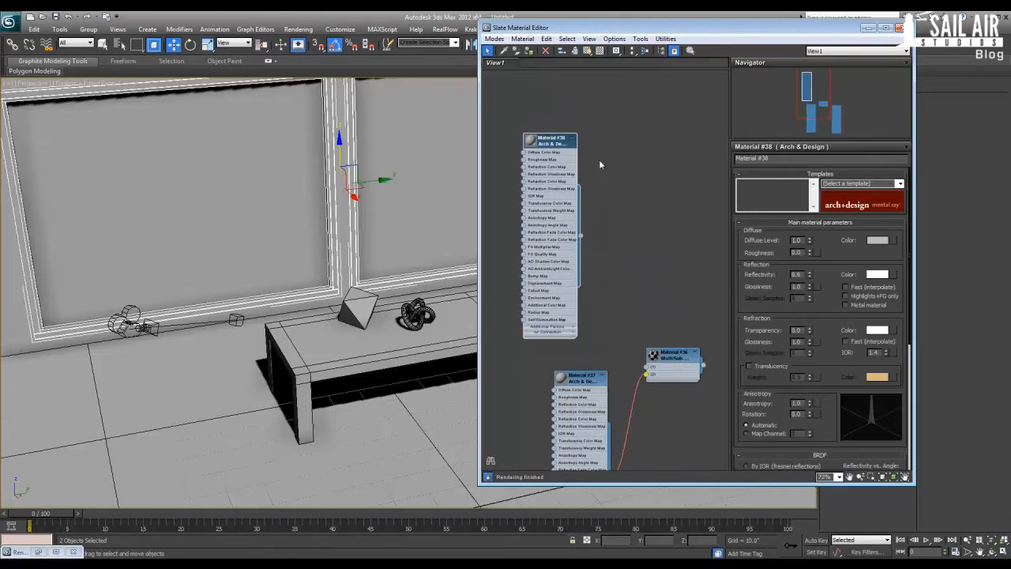
- Apply the Glass (Physical) template to the new Arch & Design material
click(900, 183)
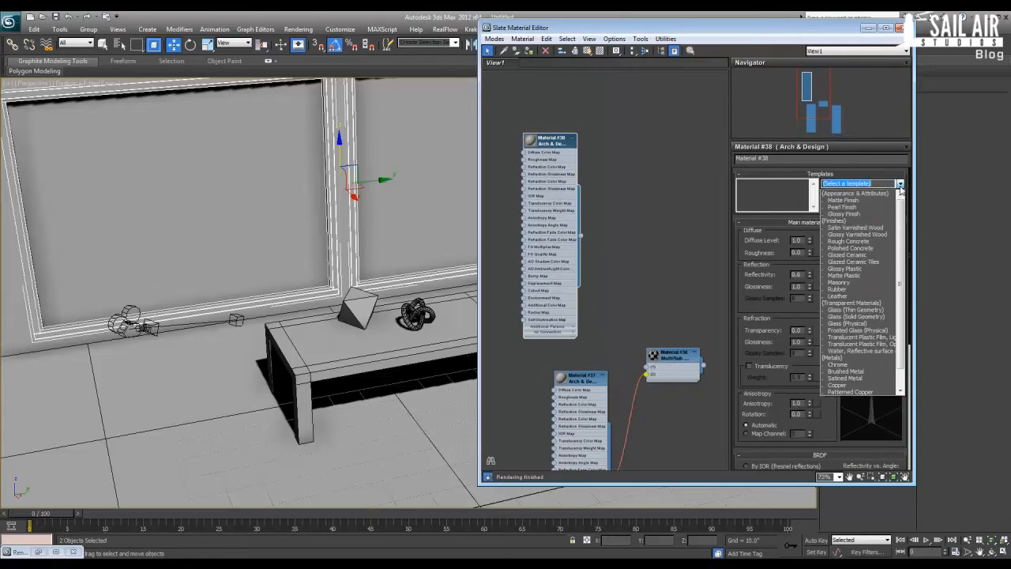
click(876, 317)
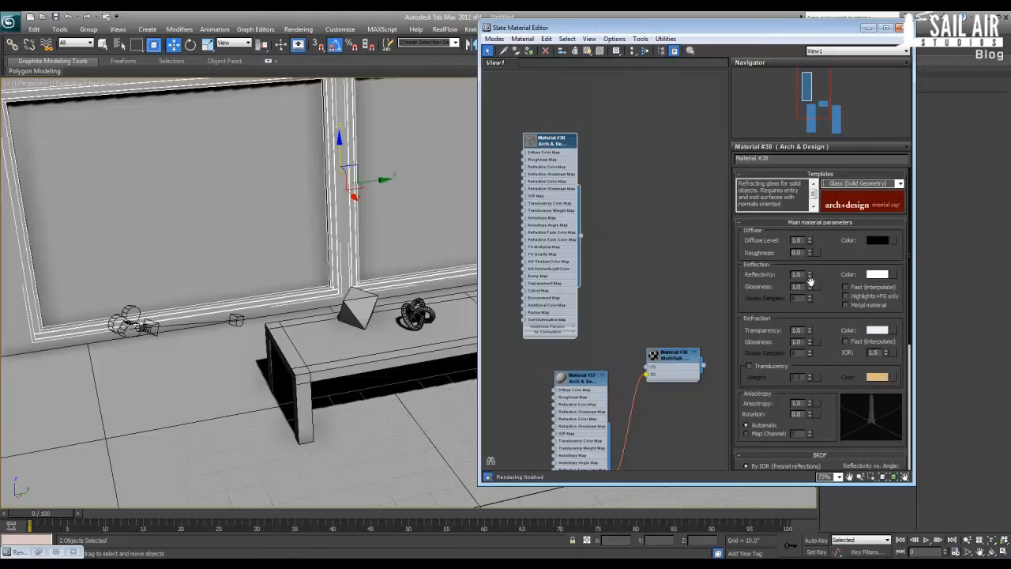
click(900, 183)
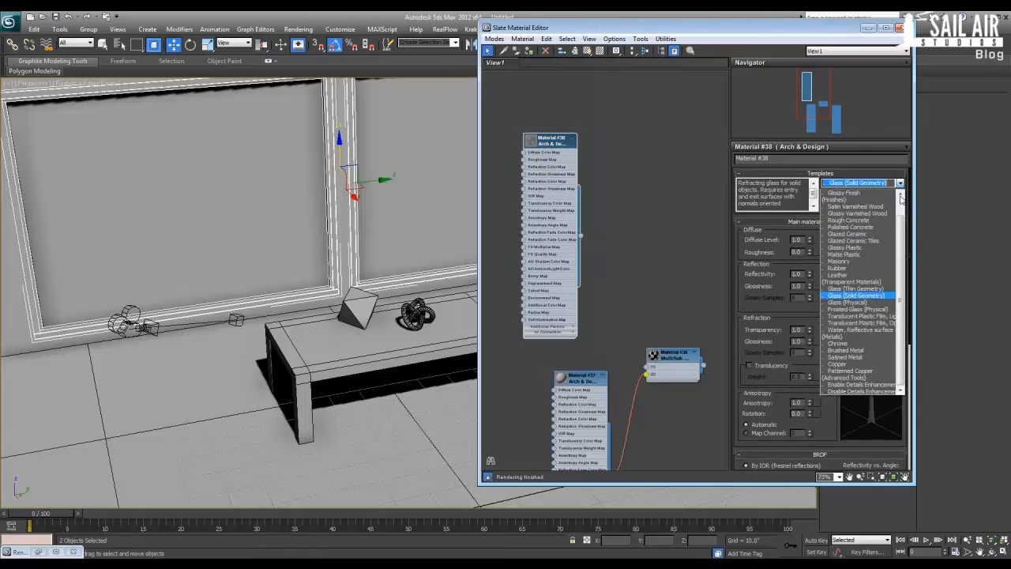
click(849, 302)
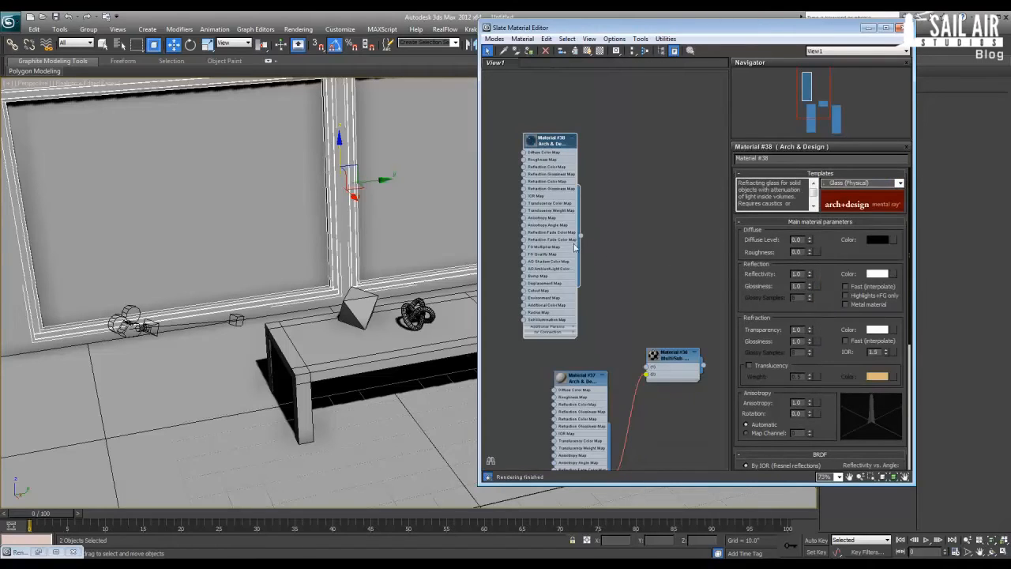
- Connect the glass material to slot 1 of the Multi/Sub-Object material and assign that material to the selected windows
drag(640, 326, 647, 368)
middle_drag(650, 396, 627, 349)
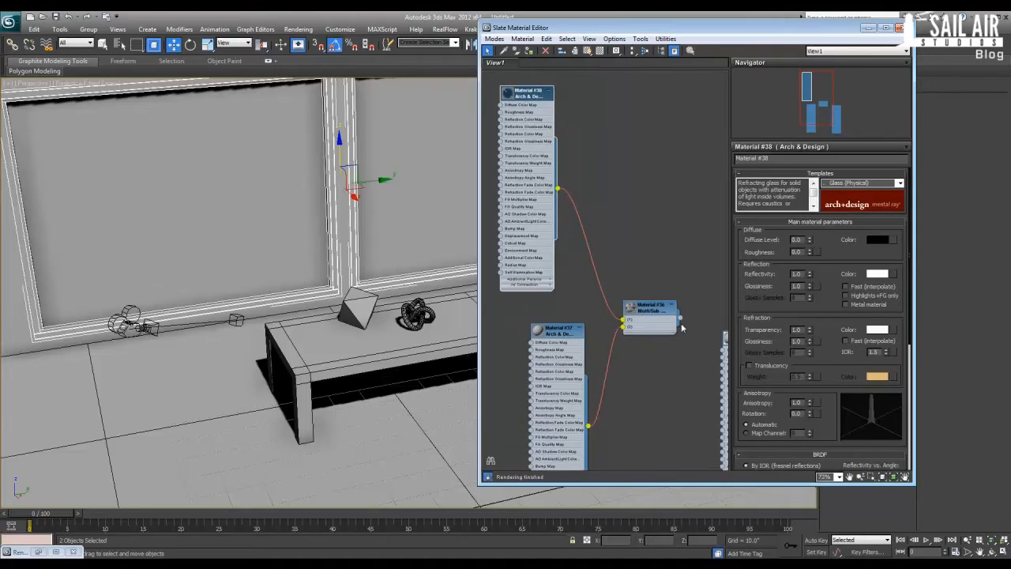
drag(680, 318, 393, 212)
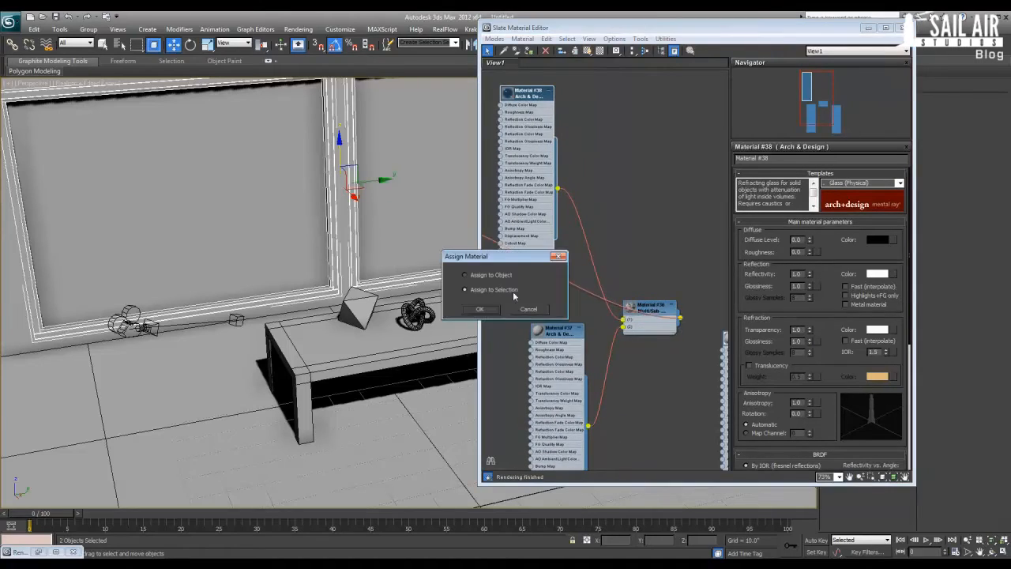
click(490, 310)
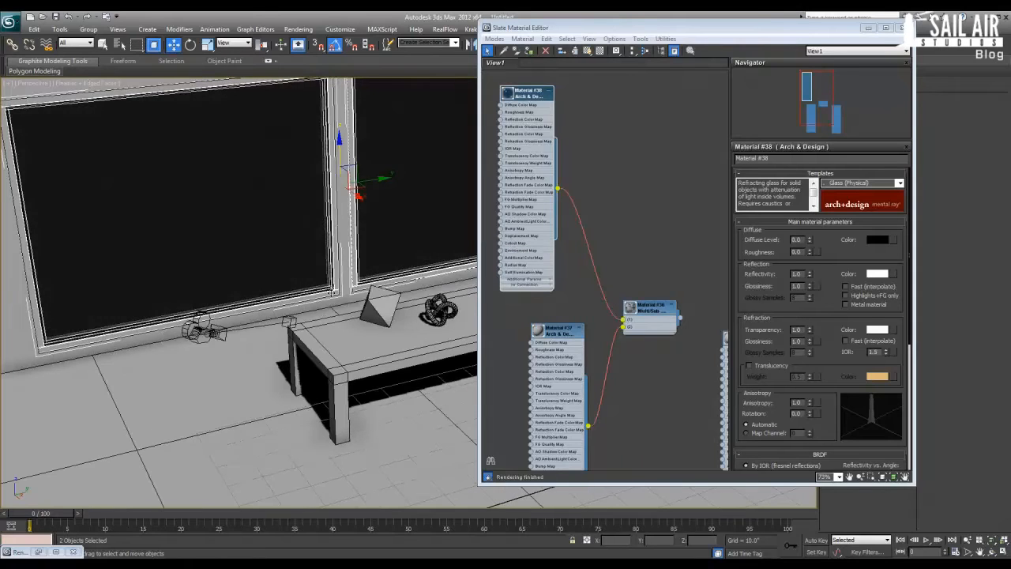
- Minimize the material editor and isolate the left window to examine its glass and frame, leaving isolation when done
click(330, 286)
scroll(330, 290, up, 5)
key(z)
alt+middle_drag(310, 316, 308, 307)
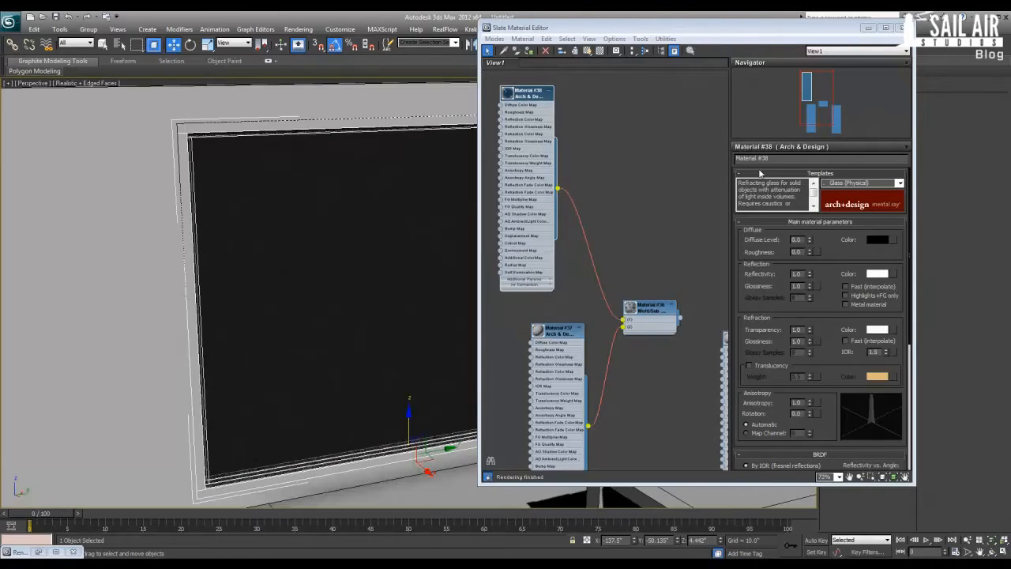
click(867, 28)
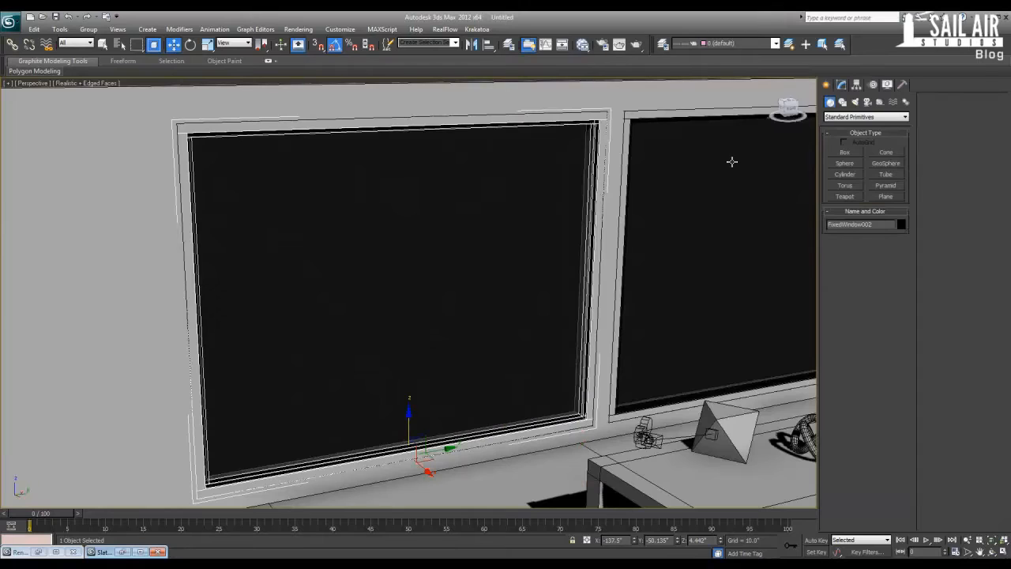
key(alt+q)
alt+middle_drag(542, 219, 485, 215)
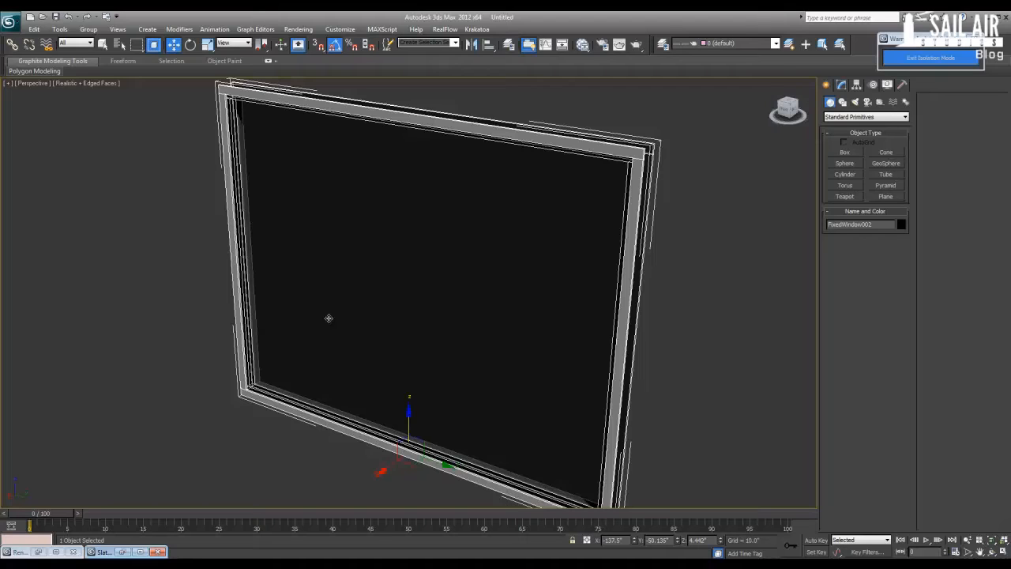
key(alt+q)
- Create an AEC Extended Society Garlic foliage plant on the floor in front of the box planter
scroll(522, 291, down, 5)
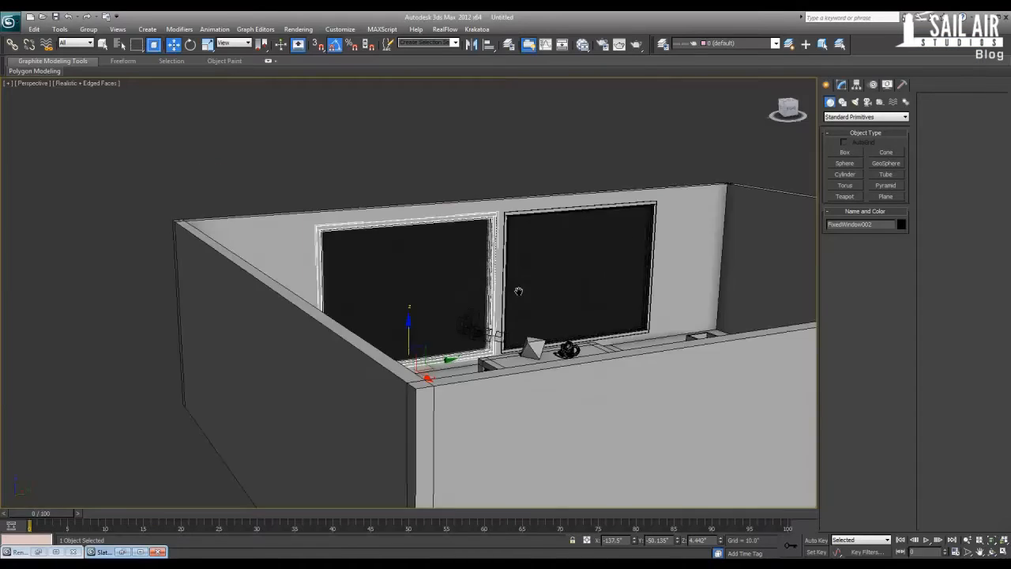
alt+middle_drag(518, 289, 545, 332)
scroll(506, 300, up, 3)
click(482, 221)
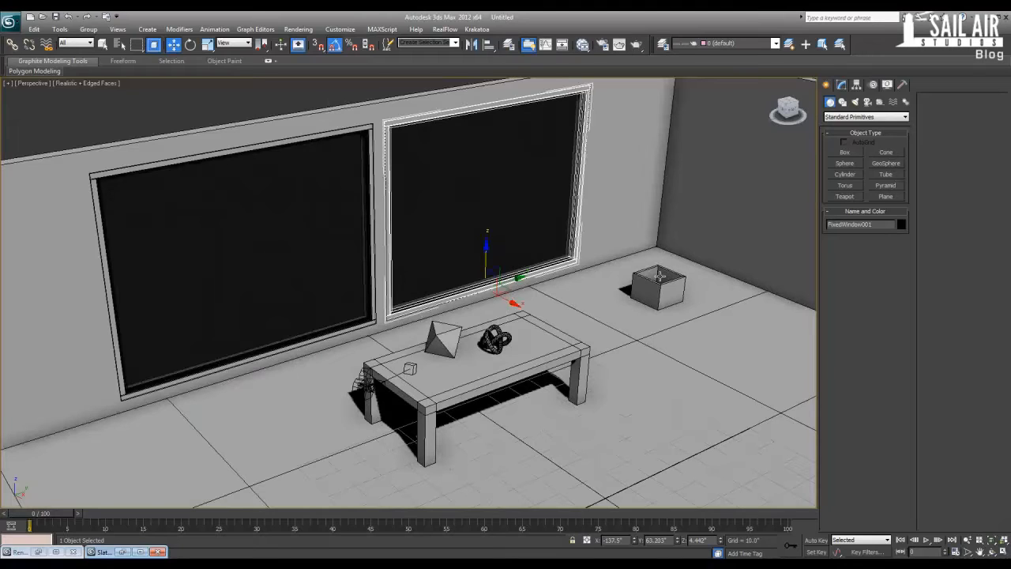
click(855, 102)
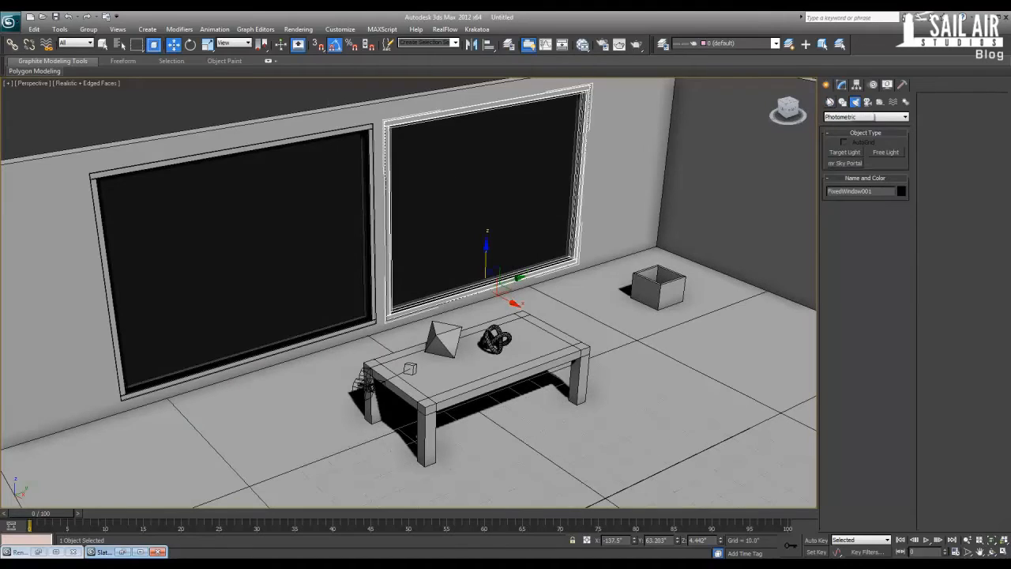
click(829, 102)
click(865, 116)
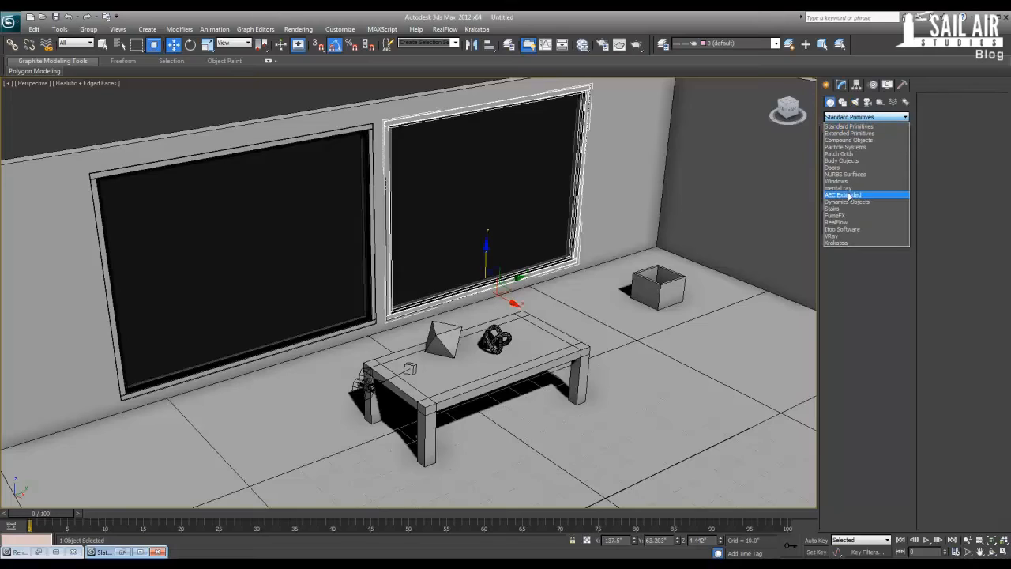
click(846, 192)
click(844, 151)
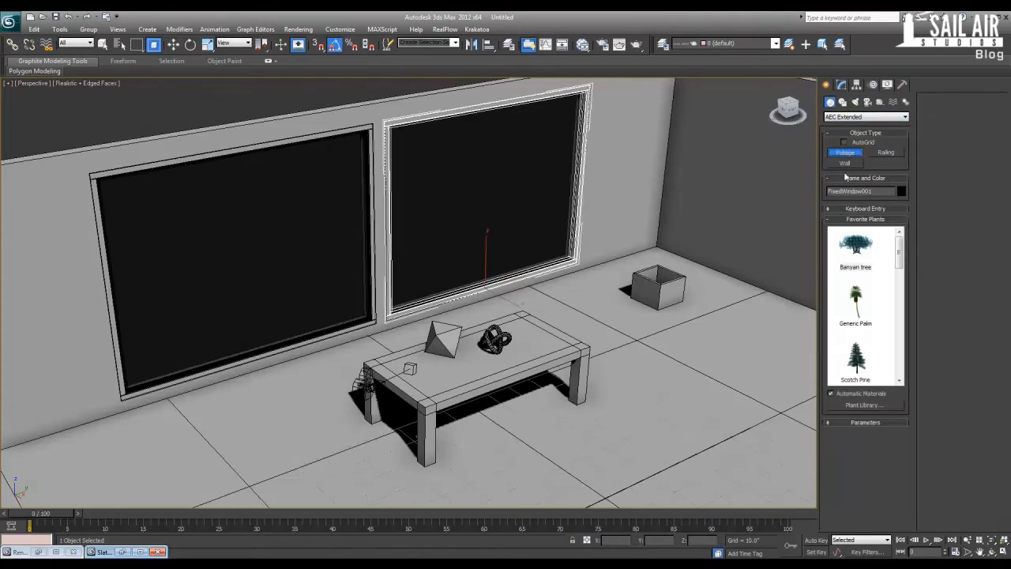
drag(899, 251, 898, 338)
click(855, 300)
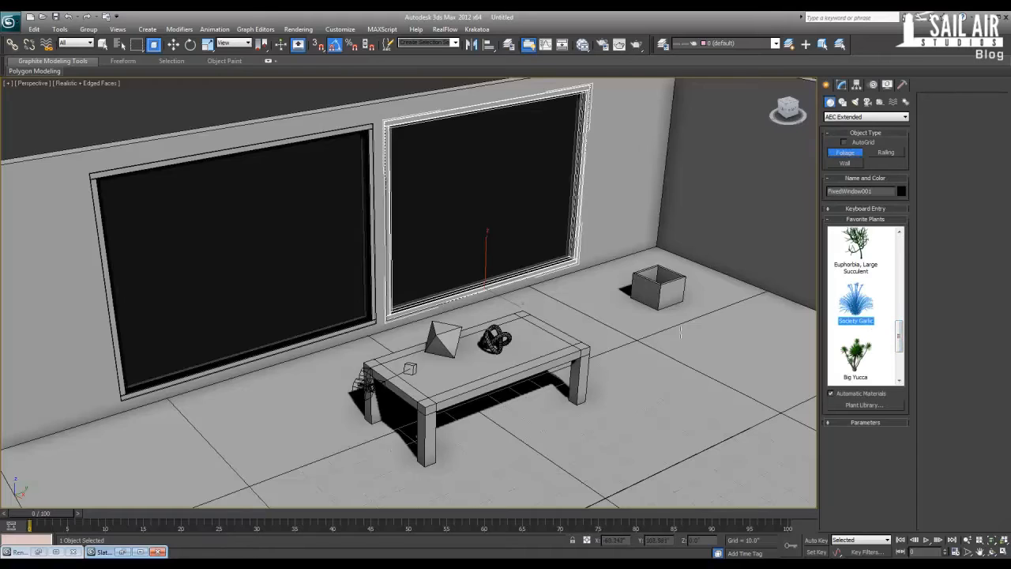
click(660, 325)
- Move the Society Garlic plant into the box planter, to about X -93, Y 125.1, Z 6.4 inches
key(w)
drag(672, 321, 696, 313)
key(z)
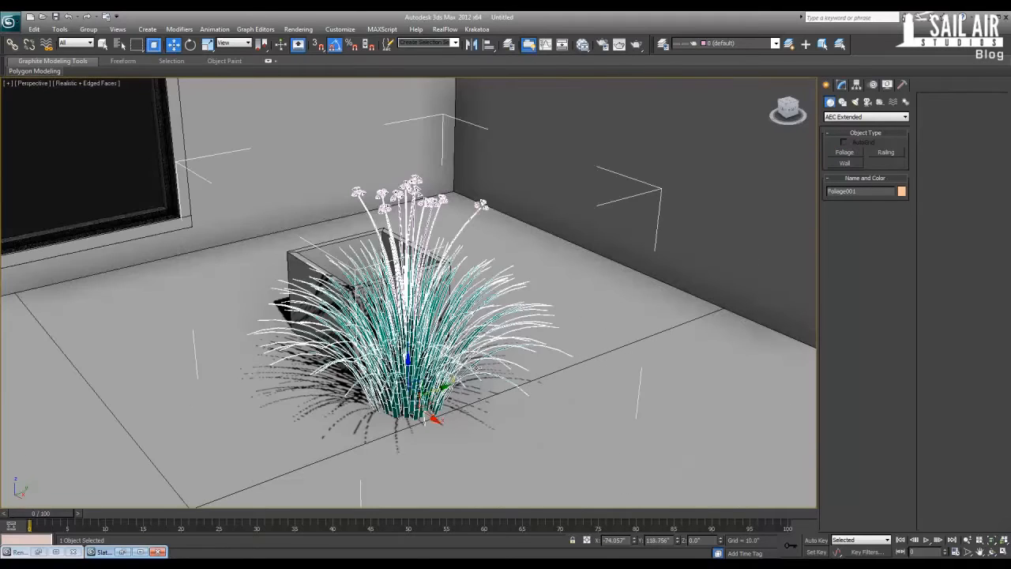
drag(424, 418, 407, 323)
drag(377, 293, 377, 237)
drag(395, 281, 371, 267)
scroll(407, 371, up, 1)
middle_drag(371, 268, 418, 349)
scroll(418, 349, up, 4)
alt+middle_drag(418, 395, 412, 326)
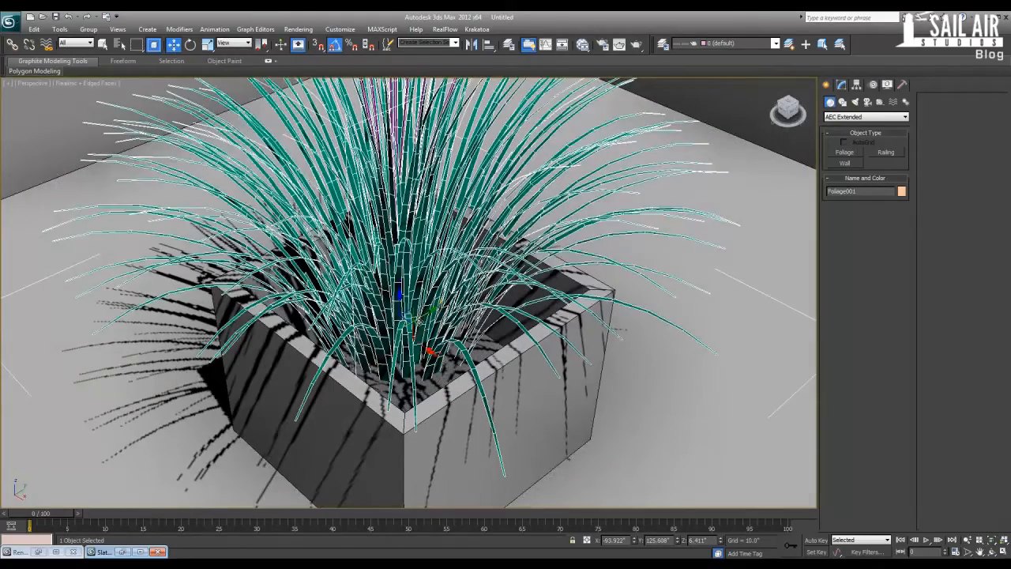
drag(417, 327, 419, 339)
alt+middle_drag(418, 339, 317, 294)
scroll(382, 320, down, 8)
middle_drag(288, 326, 505, 299)
- Test-render the Camera001 view to check the glass reflections and the plant, and close the rendered frame
key(c)
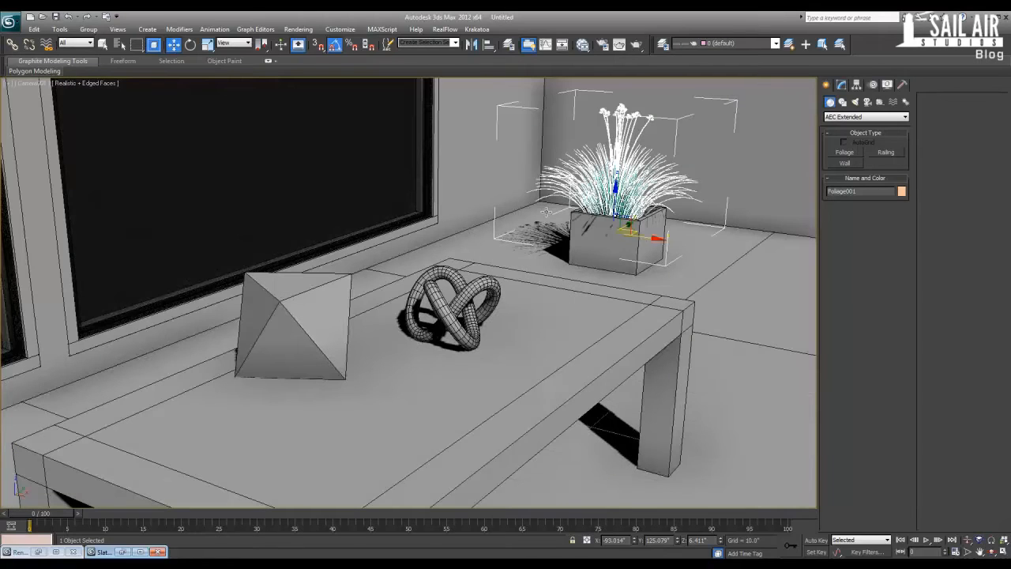
key(shift+q)
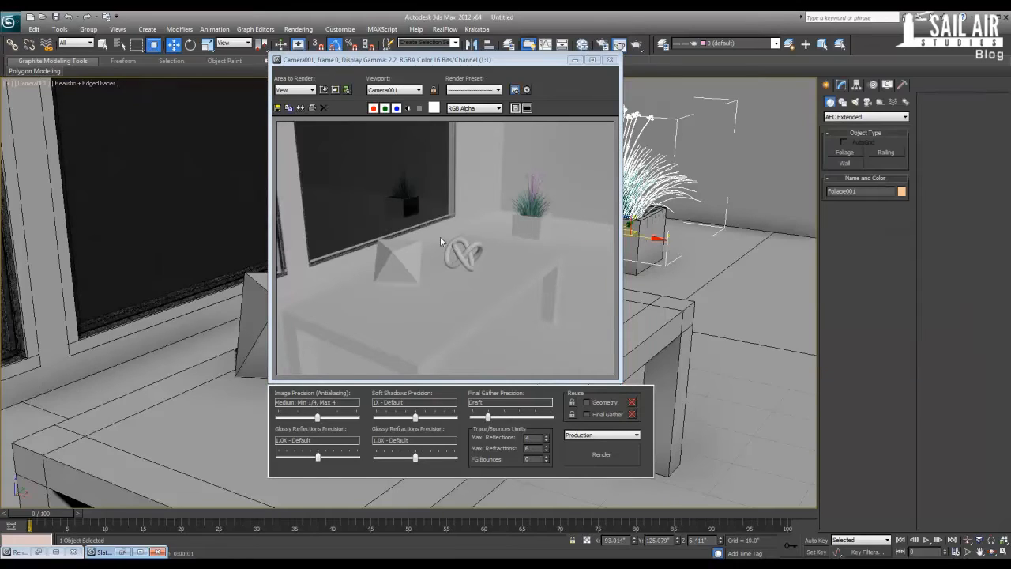
click(608, 60)
- Create a Daylight system outside the room's window wall, accepting the mr Photographic Exposure Control at EV 15
key(p)
scroll(495, 272, down, 10)
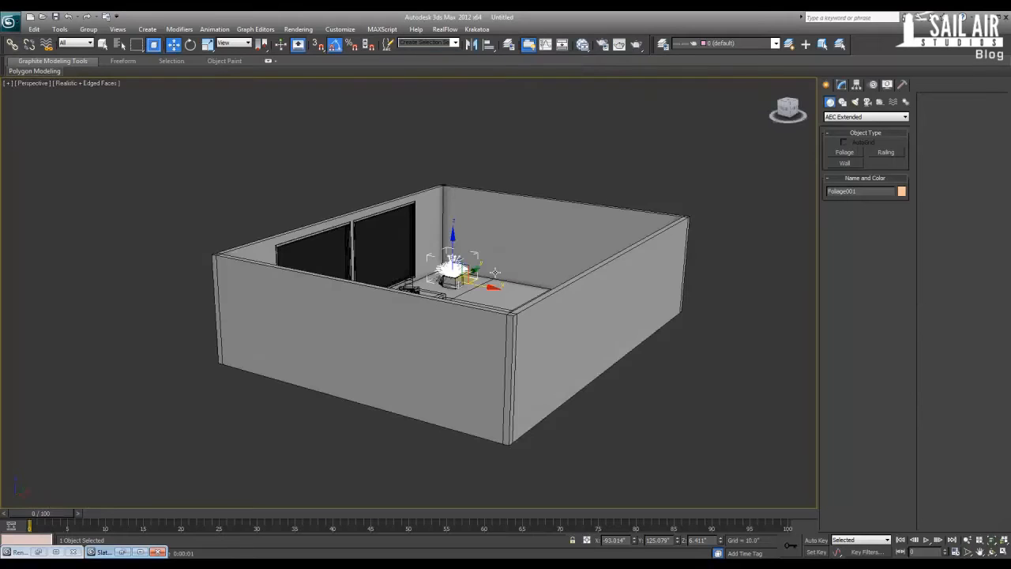
alt+middle_drag(493, 273, 553, 268)
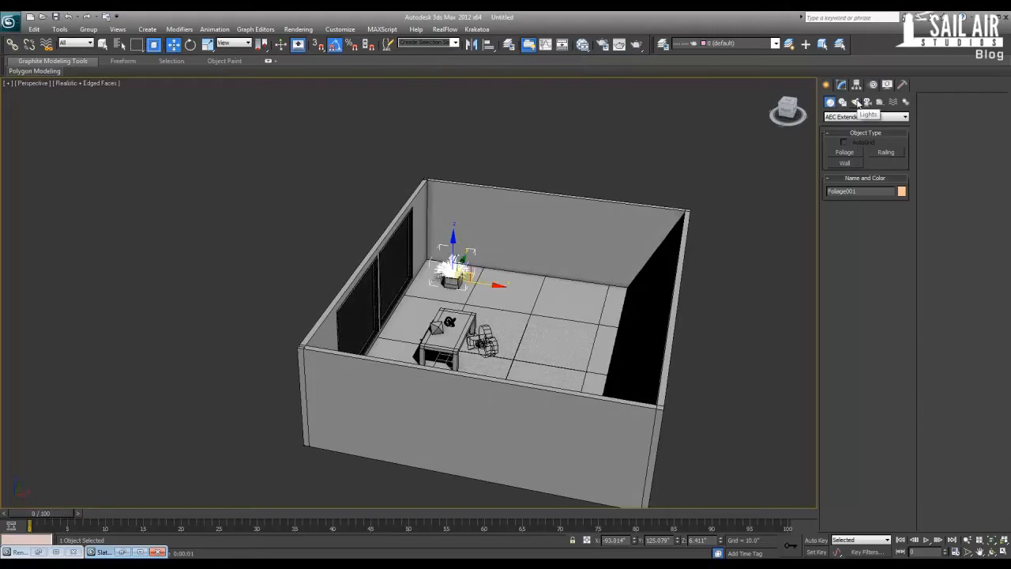
click(855, 101)
click(904, 102)
click(844, 174)
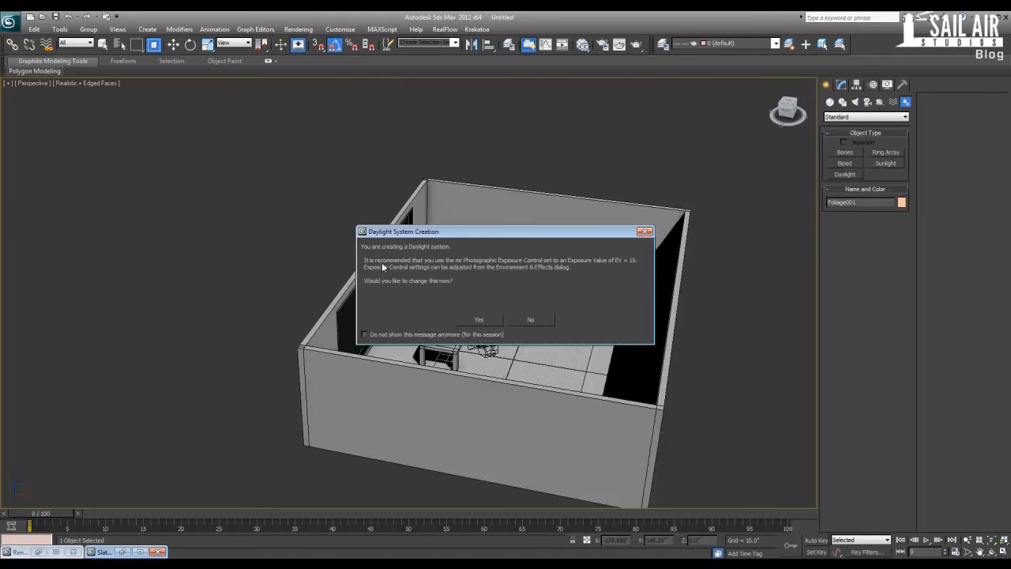
click(477, 319)
drag(243, 310, 270, 319)
click(544, 160)
right_click(497, 193)
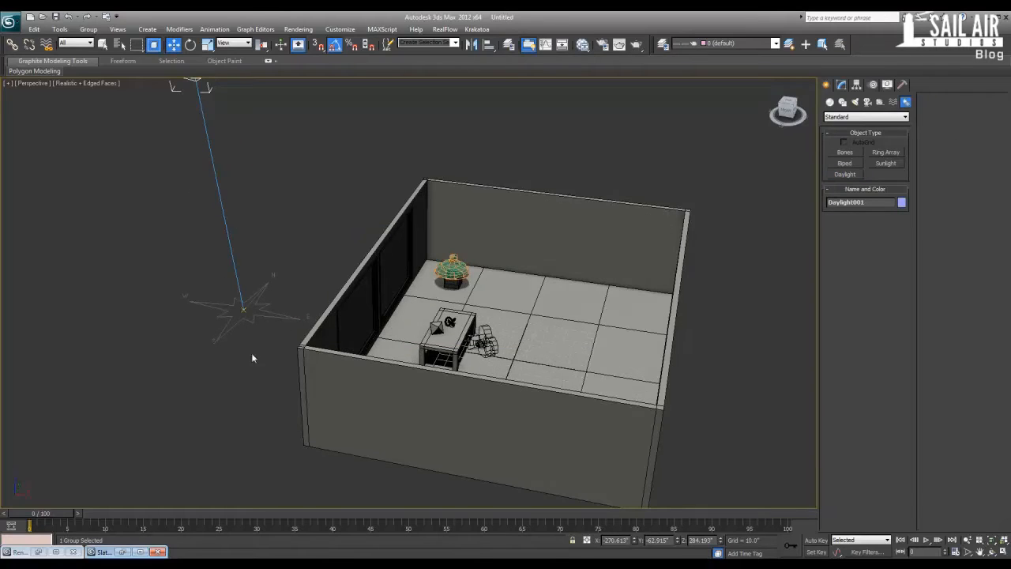
- Set the Daylight system's sunlight to mr Sun and skylight to mr Sky, accepting the mr Physical Sky environment map
middle_drag(200, 192, 237, 256)
scroll(243, 221, down, 3)
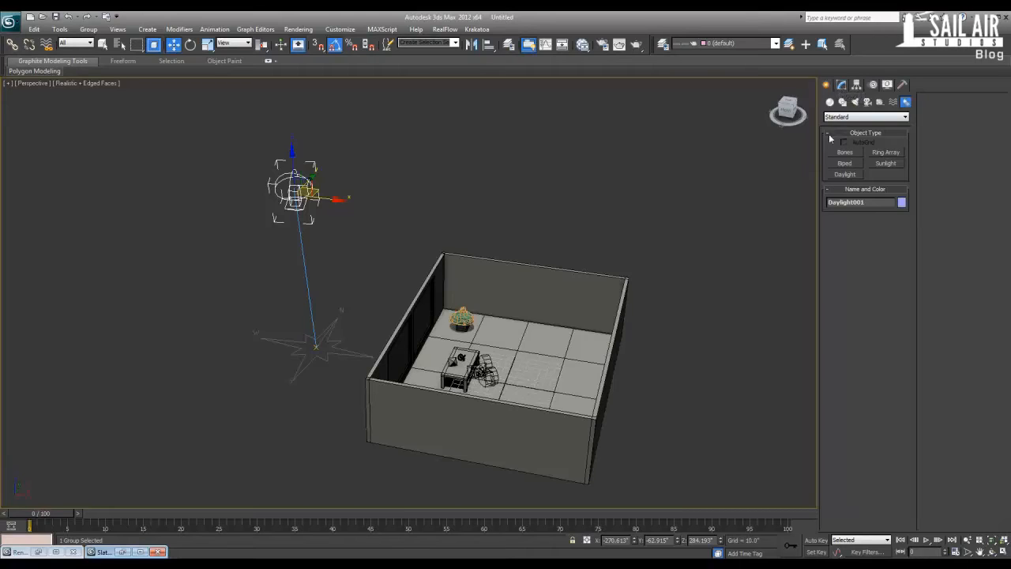
click(841, 85)
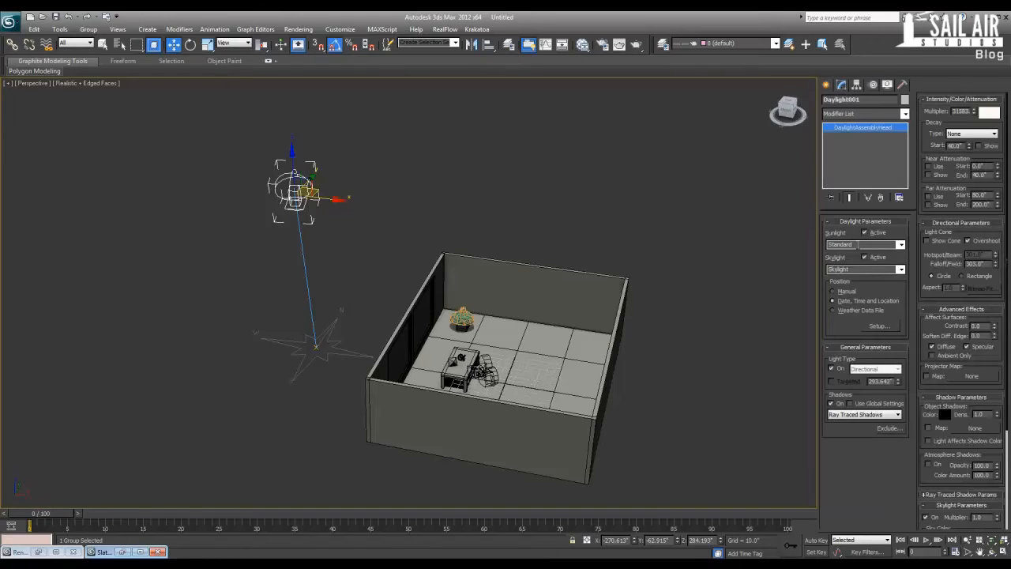
click(900, 244)
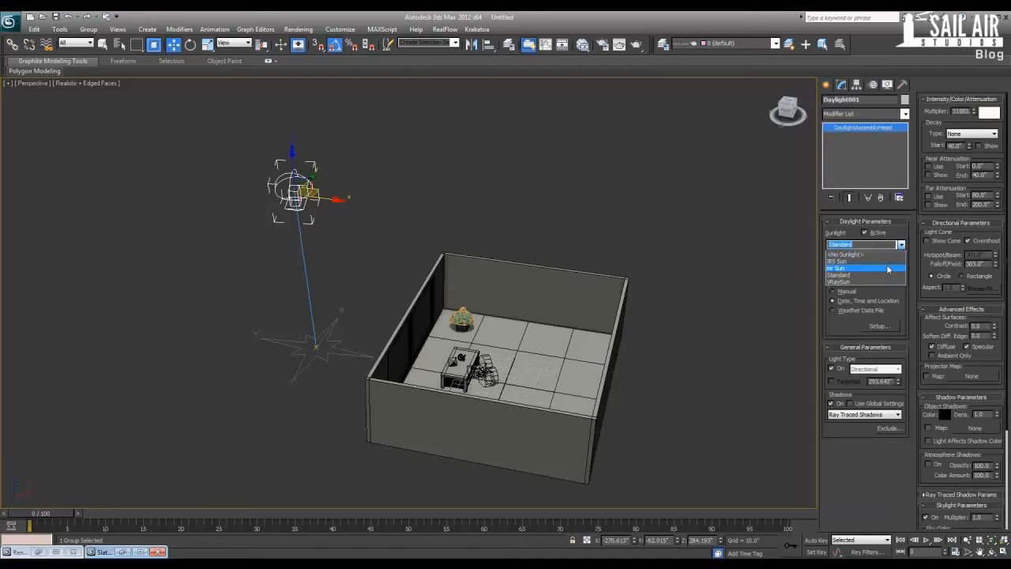
click(896, 274)
click(900, 270)
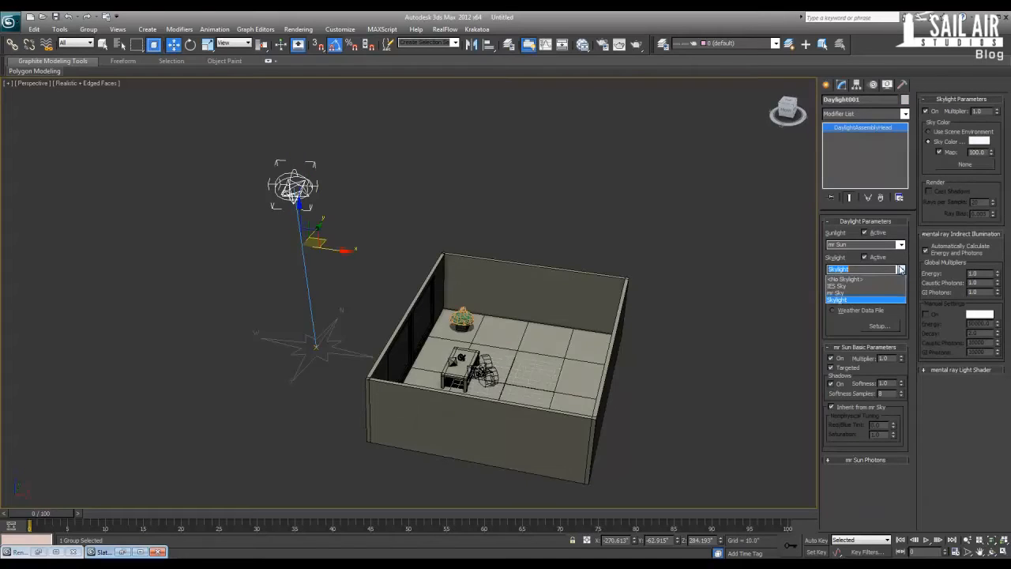
click(897, 292)
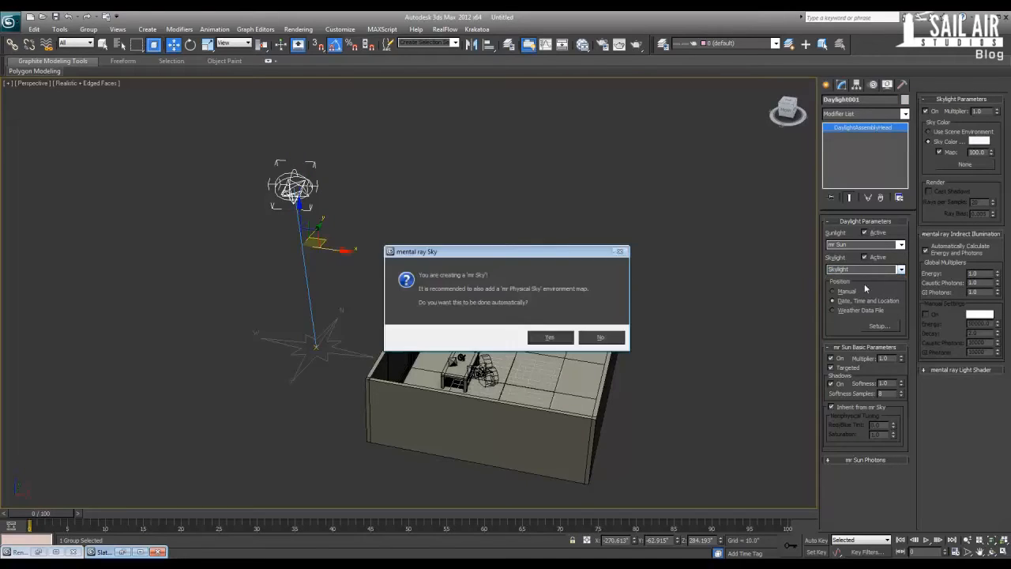
click(551, 338)
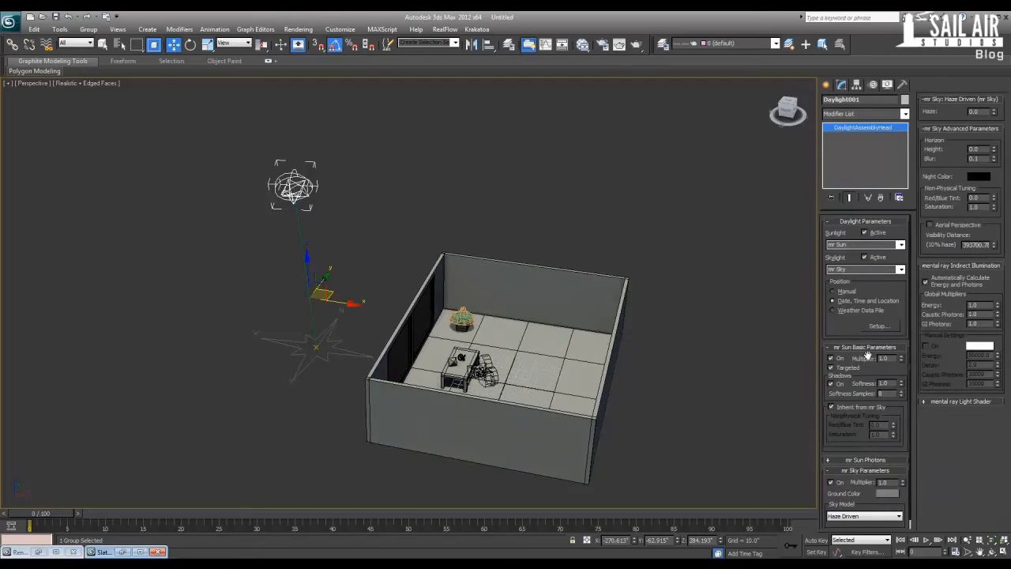
- Set the Daylight system's time of day to 7 hours 25 minutes
scroll(843, 320, down, 1)
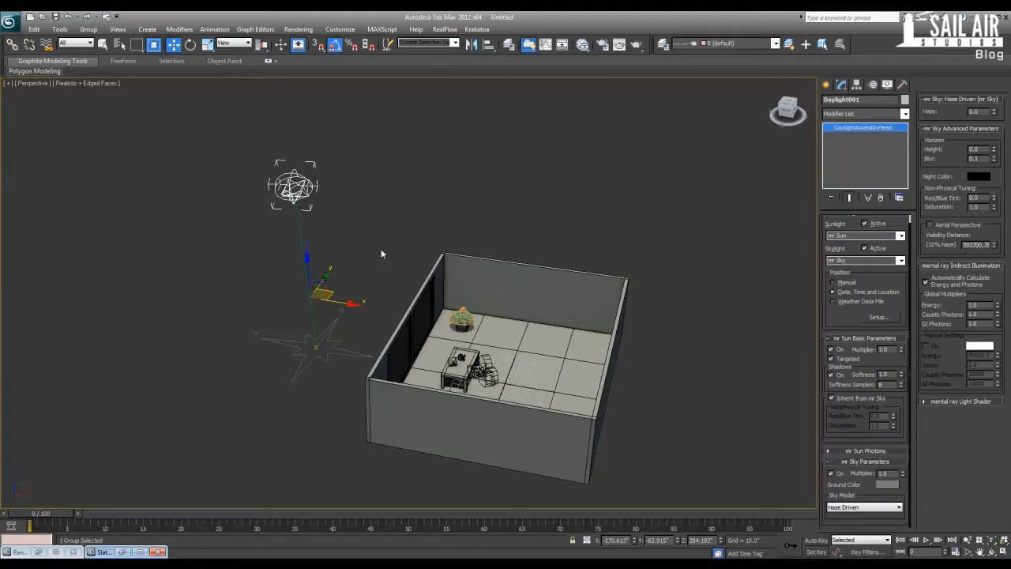
click(879, 317)
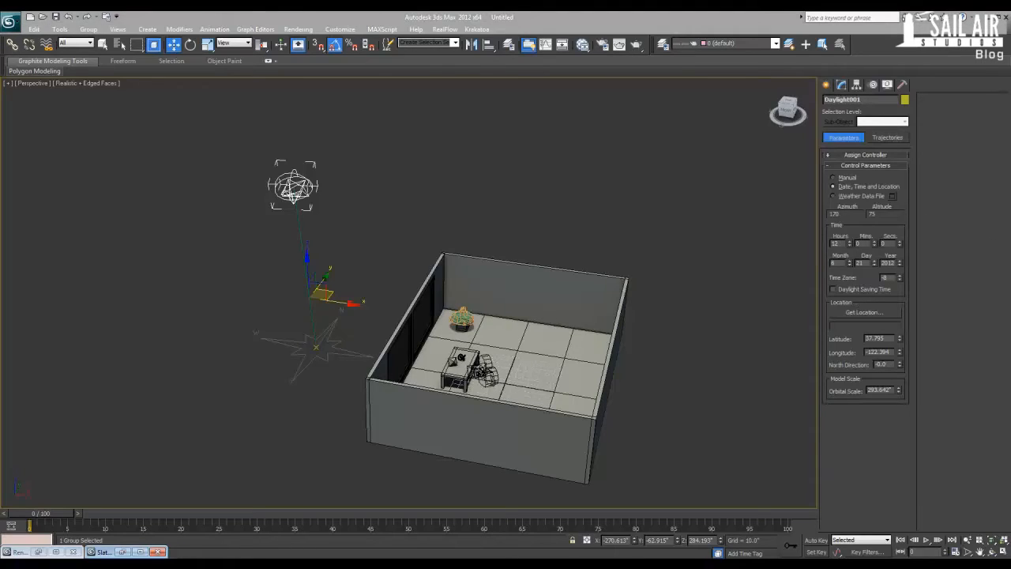
alt+middle_drag(519, 349, 429, 372)
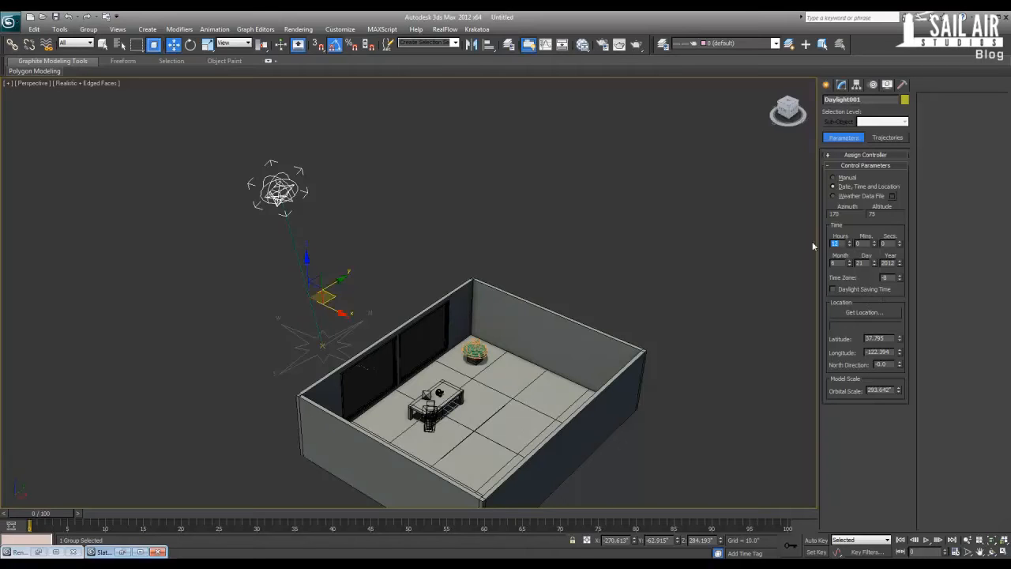
key(Return)
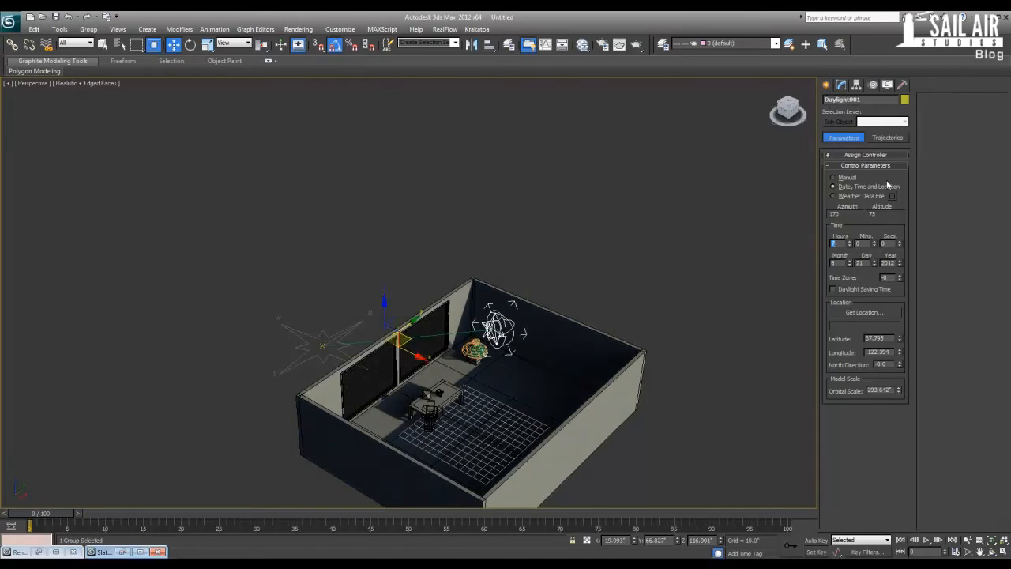
click(840, 85)
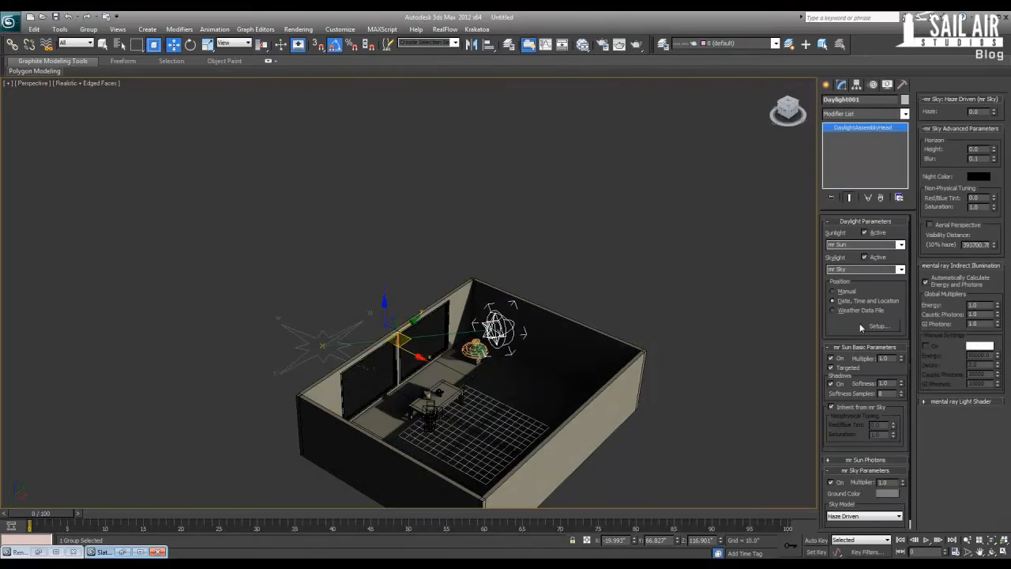
click(879, 327)
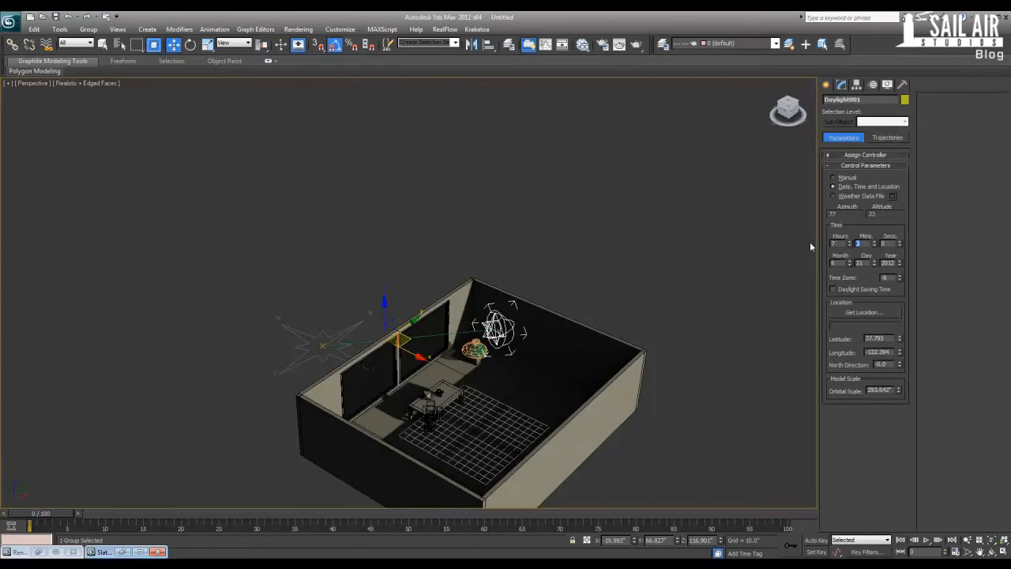
text(25)
key(Return)
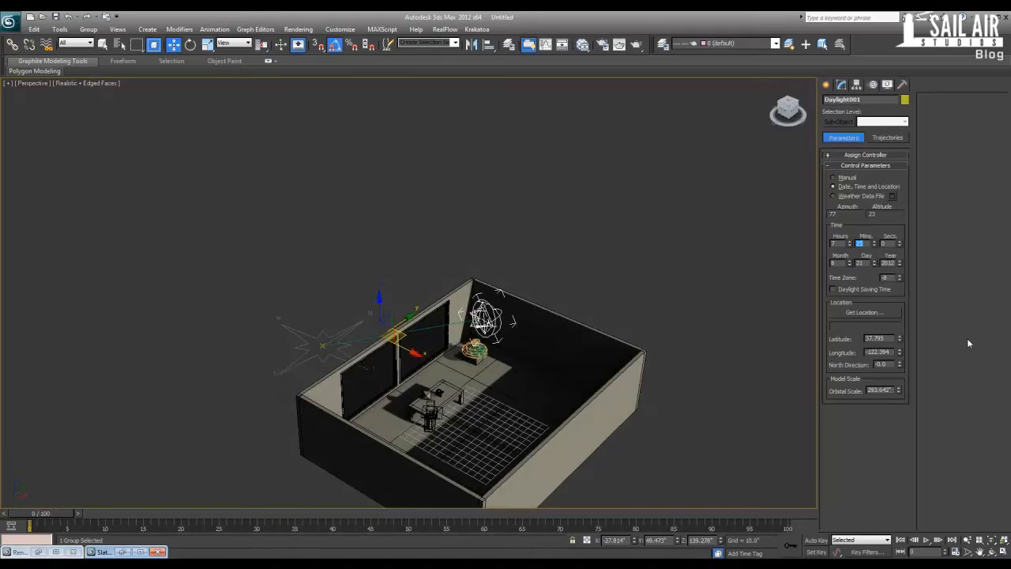
- Try a north direction of 330 for the Daylight system, and then set it to 159 so the sun stands outside the windows
key(shift+q)
click(881, 364)
text(330)
key(Return)
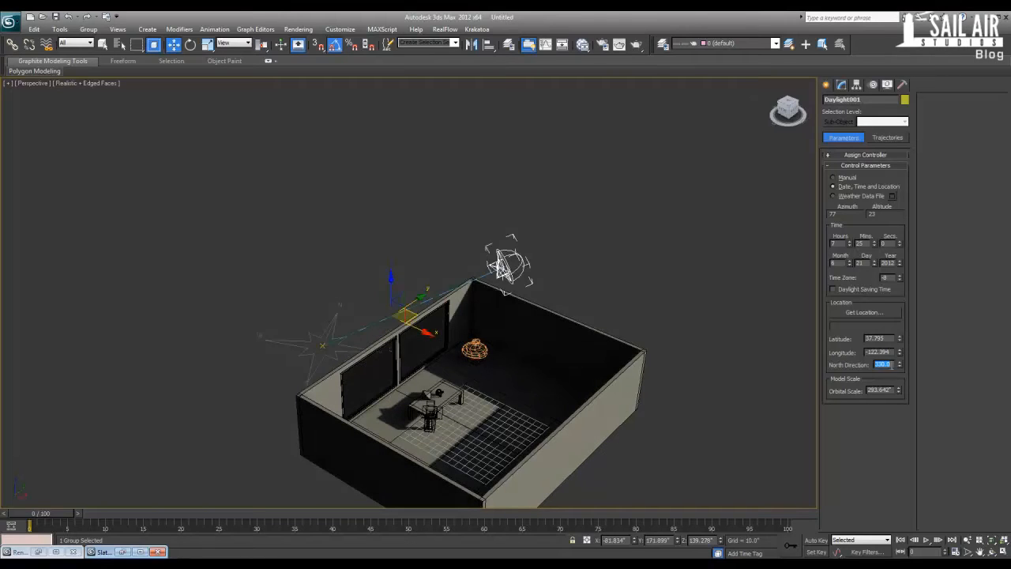
drag(902, 365, 896, 451)
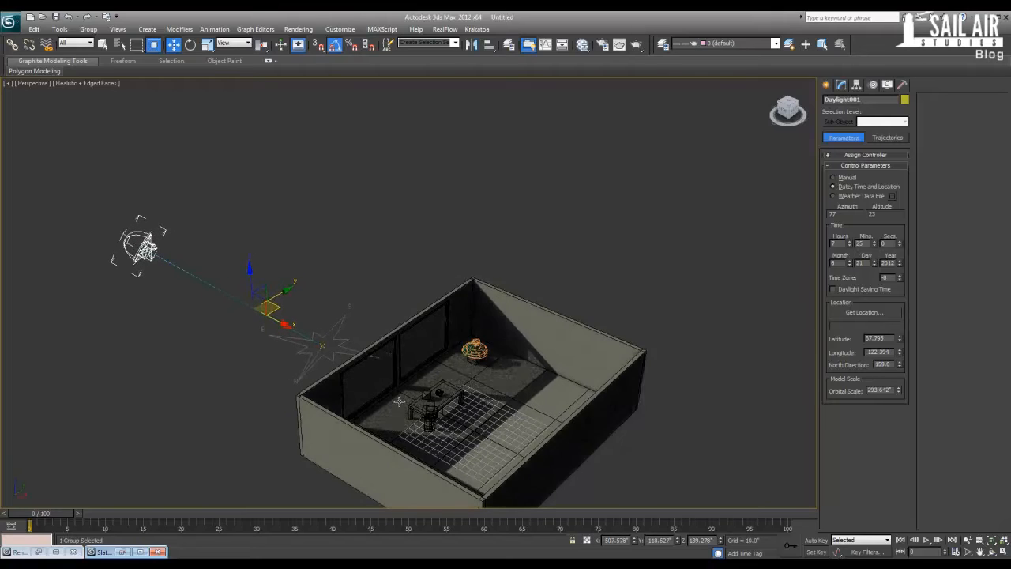
- Examine how the sunlight and shadows fall on the table, plant and floor inside the room
middle_drag(401, 402, 395, 389)
scroll(395, 388, up, 3)
scroll(395, 389, down, 3)
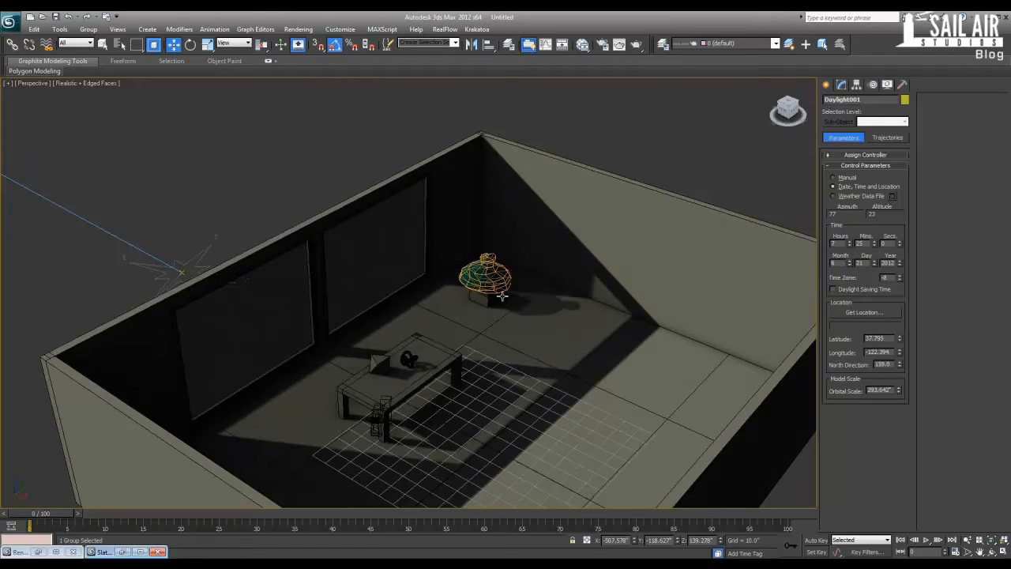
scroll(471, 305, down, 3)
alt+middle_drag(471, 305, 327, 272)
scroll(390, 285, up, 6)
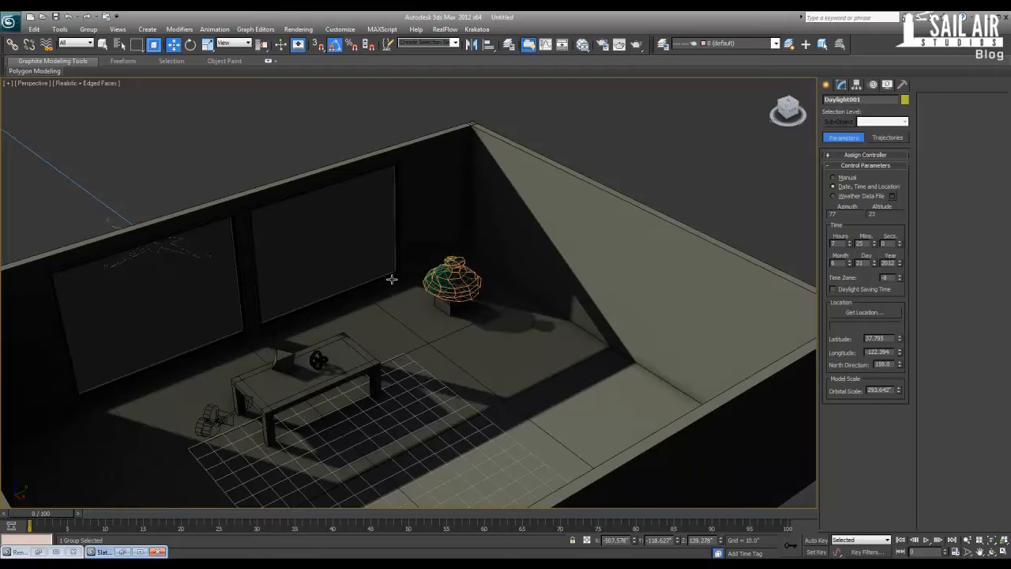
scroll(392, 286, down, 6)
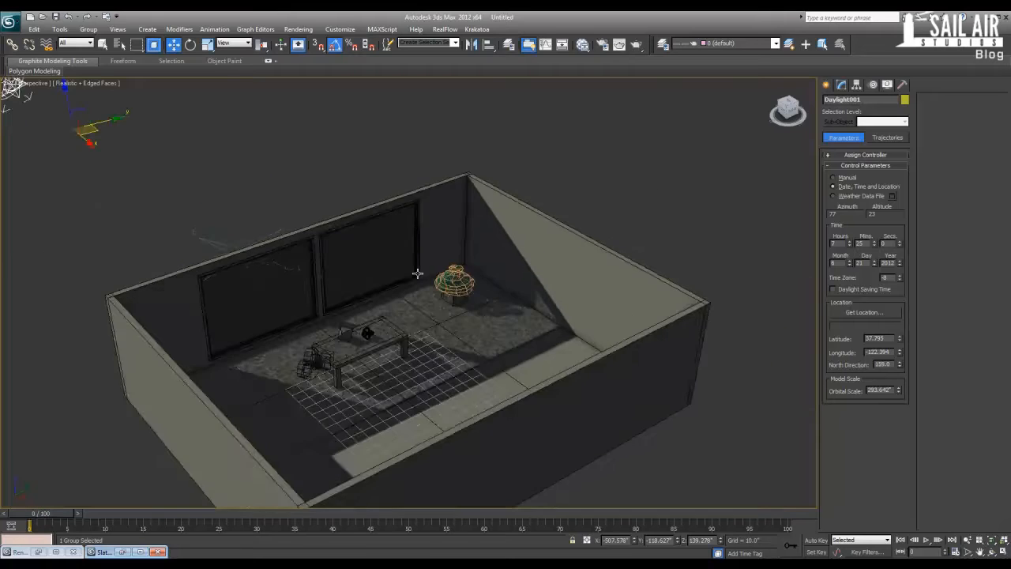
alt+middle_drag(378, 311, 410, 368)
scroll(377, 310, up, 5)
scroll(377, 310, up, 5)
scroll(364, 325, down, 7)
- Deselect the Daylight system and unhide all hidden objects in the scene
click(413, 257)
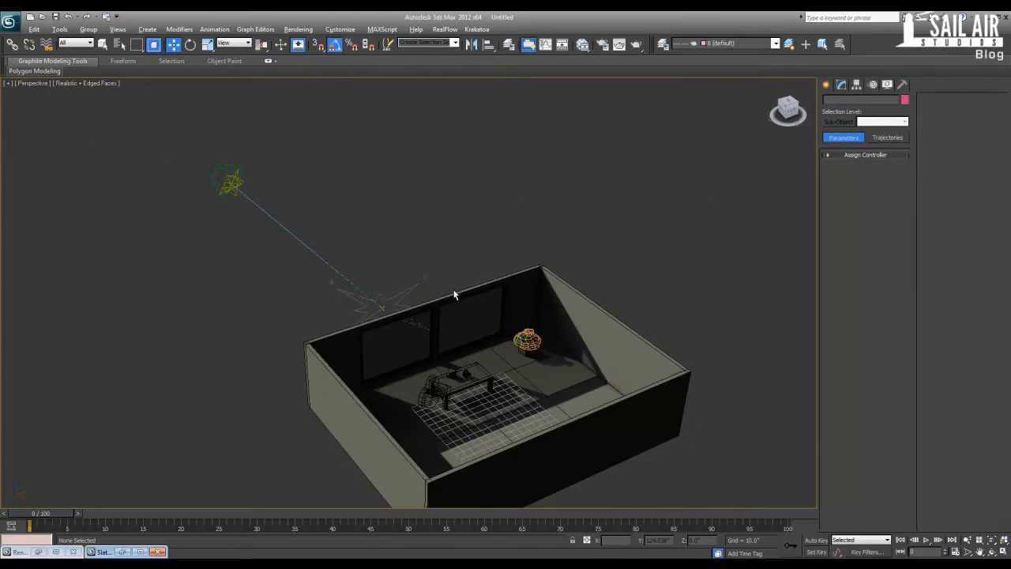
scroll(451, 294, up, 7)
middle_drag(456, 400, 447, 249)
scroll(535, 343, up, 4)
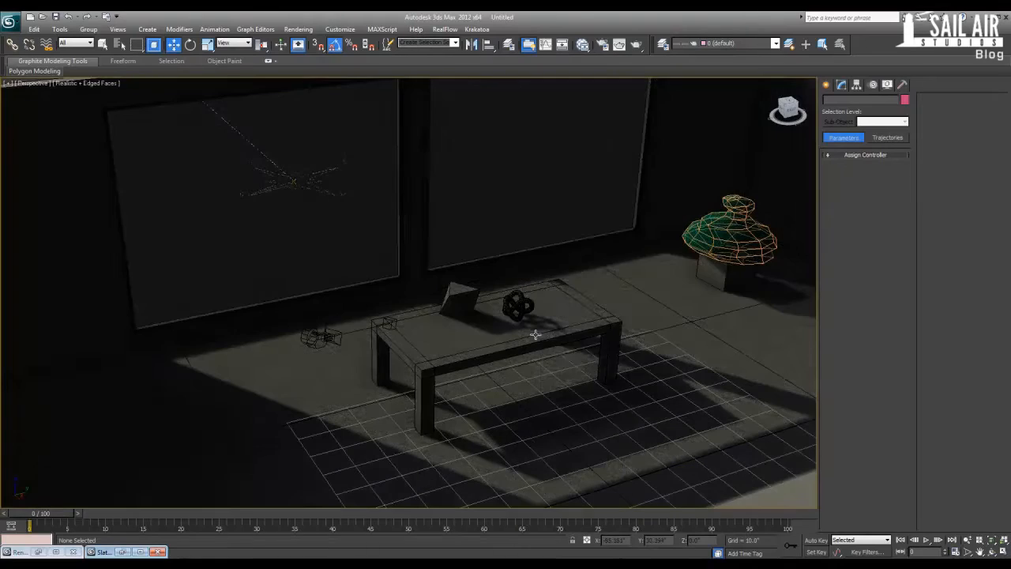
right_click(543, 320)
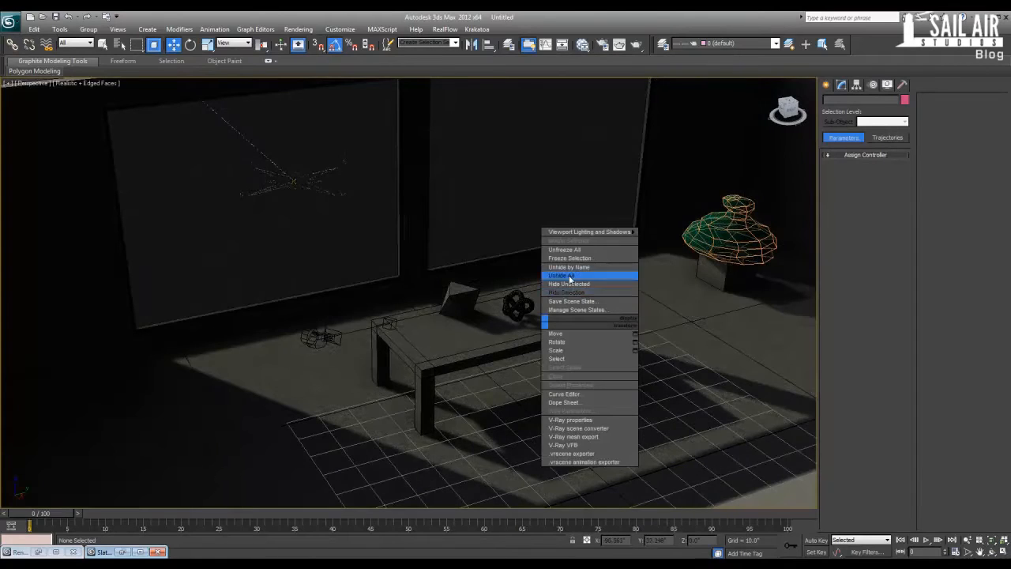
click(569, 275)
- Test-render the Camera001 view with the Daylight lighting, and close the rendered frame
key(c)
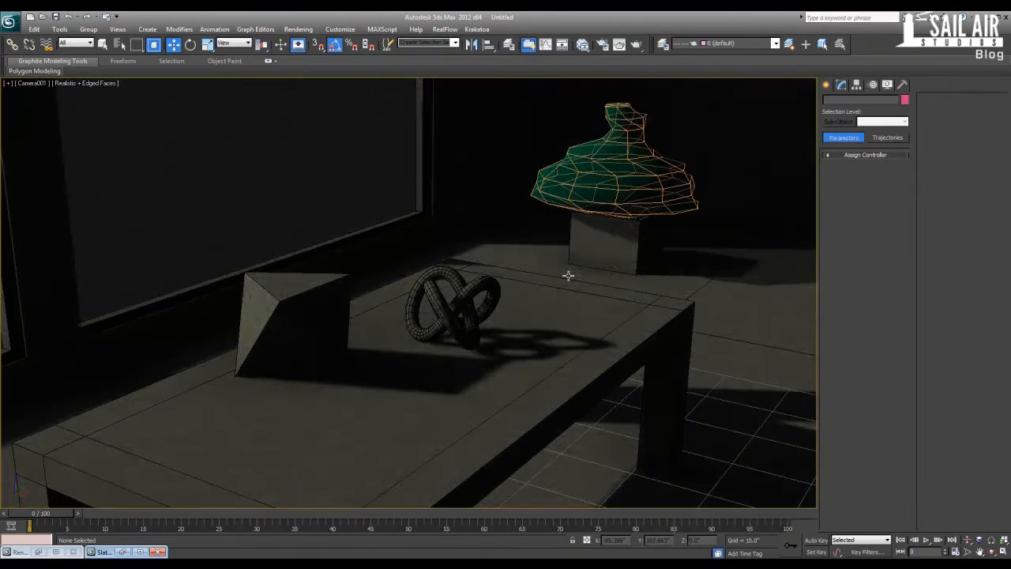
key(shift+q)
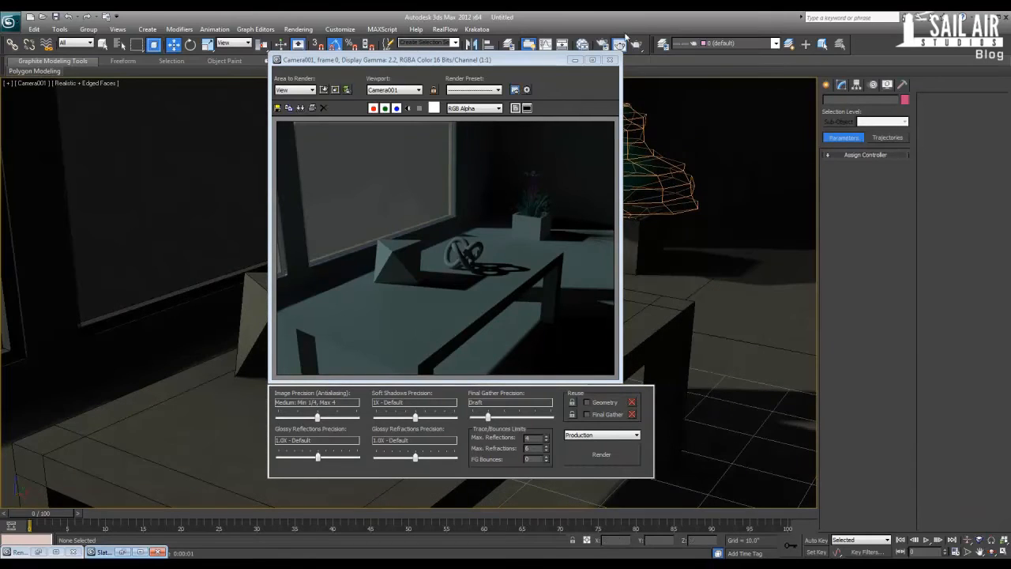
click(609, 60)
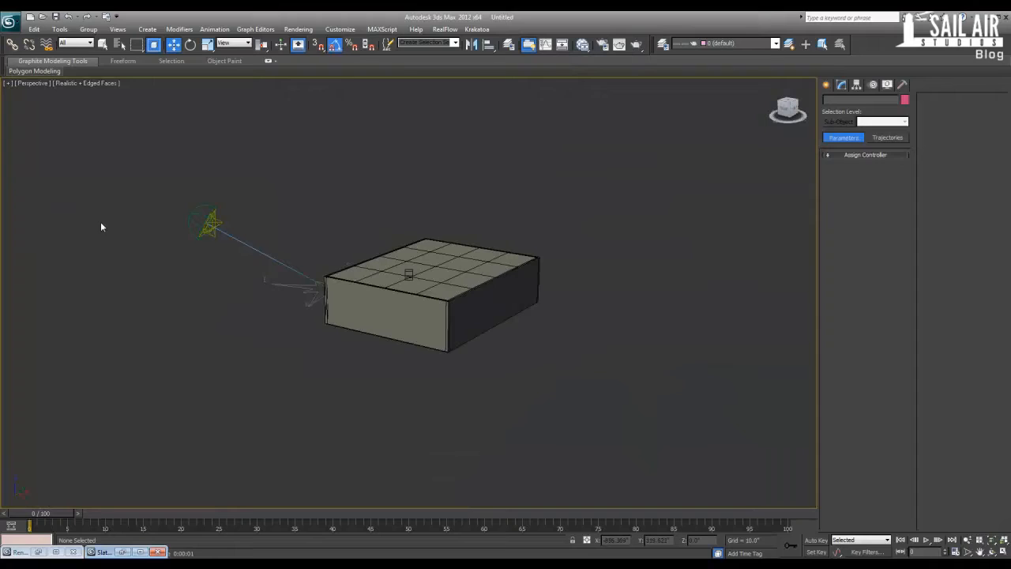
- Try adjusting the hour of the Daylight system
click(210, 223)
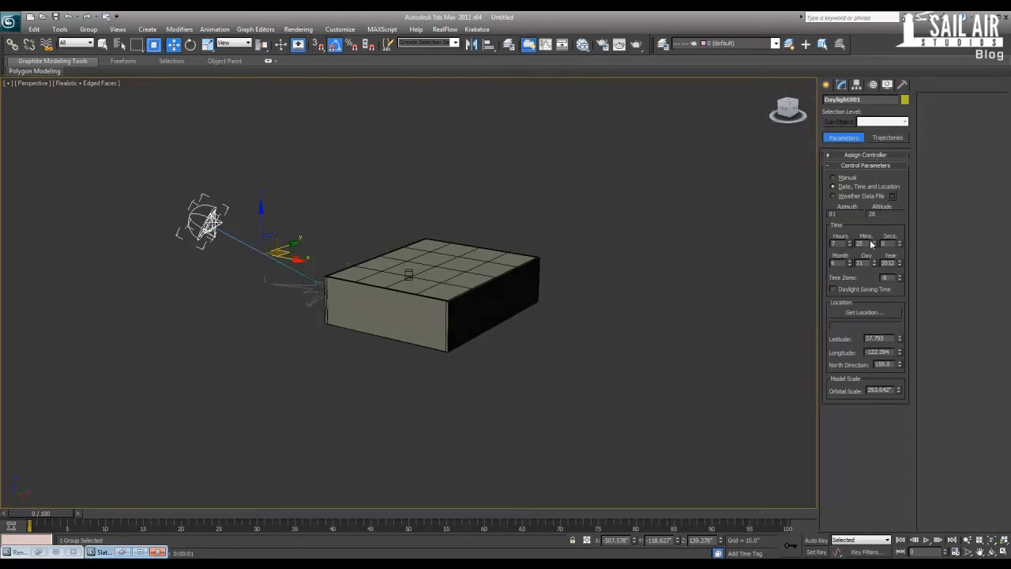
mouse_move(849, 243)
mouse_down()
mouse_move(848, 195)
mouse_move(850, 264)
mouse_move(849, 256)
mouse_up()
- Turn off Cast Shadows for both windows, and set their final gather to Pass through (Invisible to FG) without receiving final gather illumination
scroll(559, 321, up, 10)
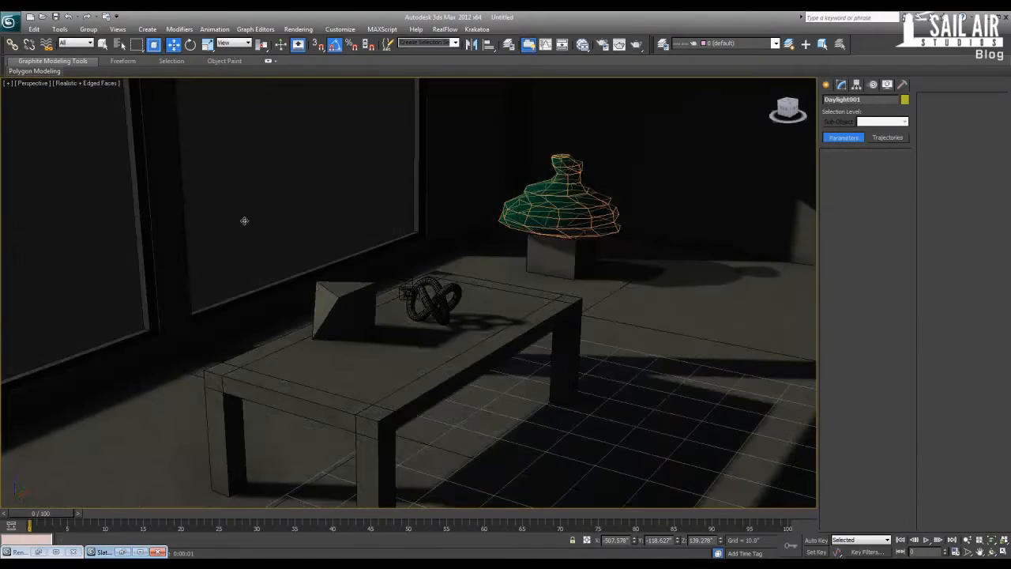
click(241, 219)
ctrl+click(79, 235)
right_click(91, 247)
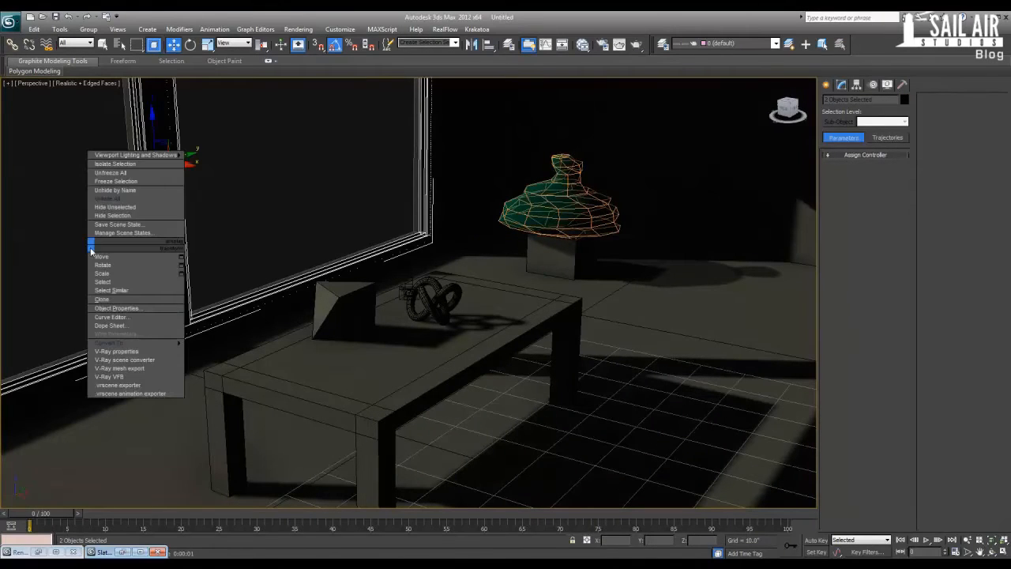
click(117, 308)
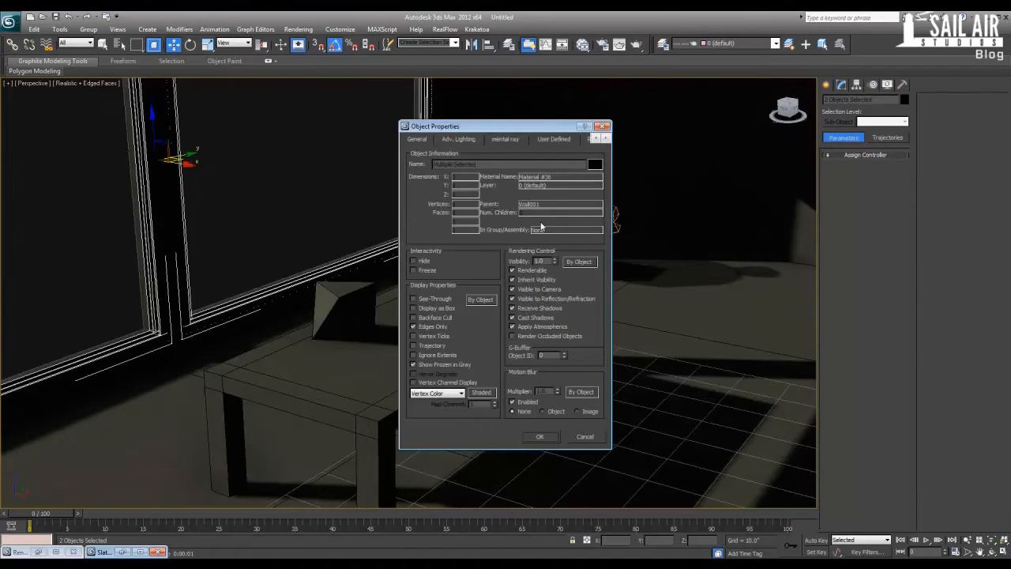
click(532, 319)
click(505, 140)
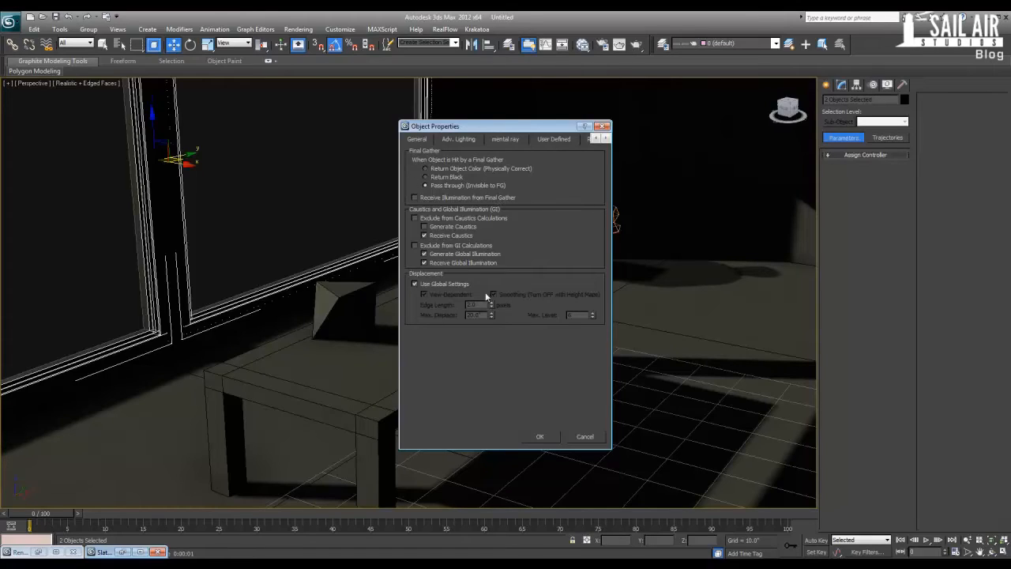
click(541, 437)
- Test-render the Camera001 view to check the light coming through the changed windows, and close the rendered frame
key(c)
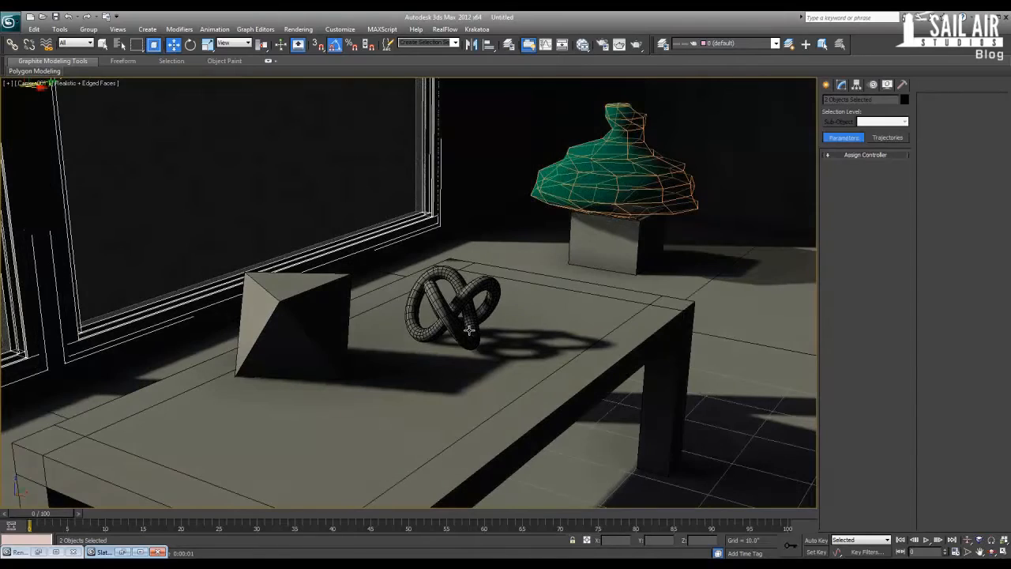
key(shift+q)
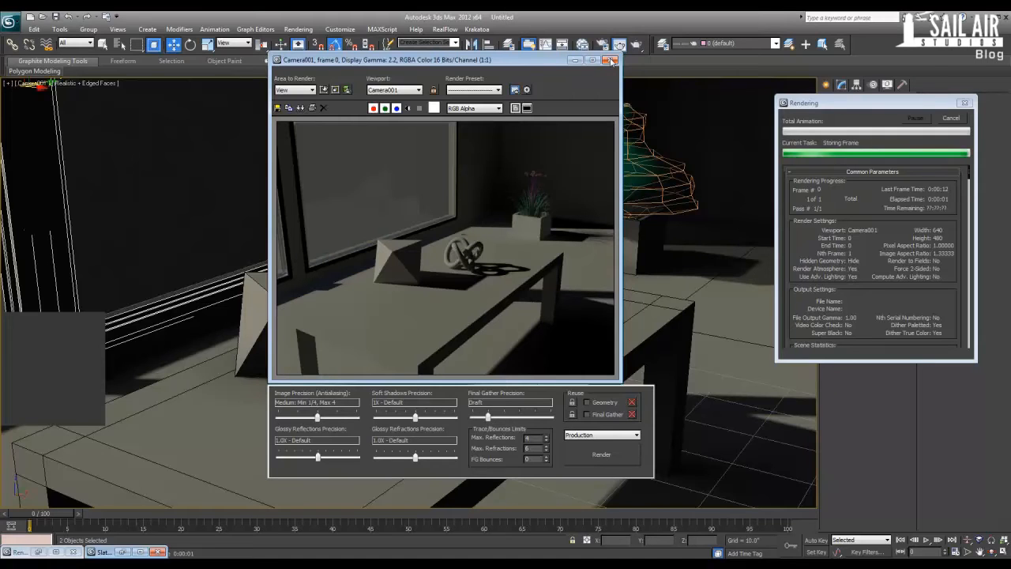
click(612, 61)
- Hide the room's ceiling in the perspective view and select the table inside
key(p)
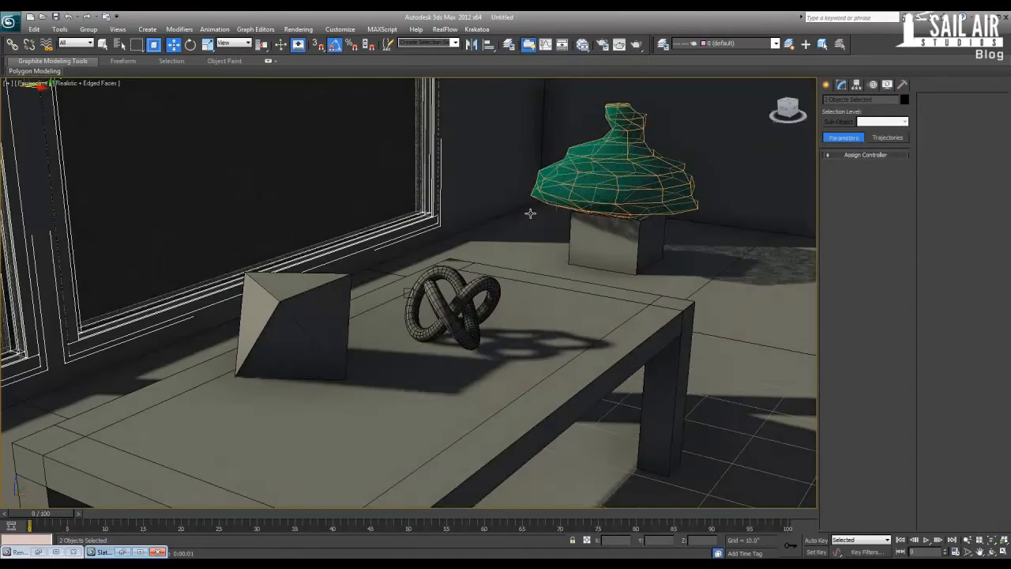
scroll(530, 213, down, 4)
scroll(498, 263, down, 5)
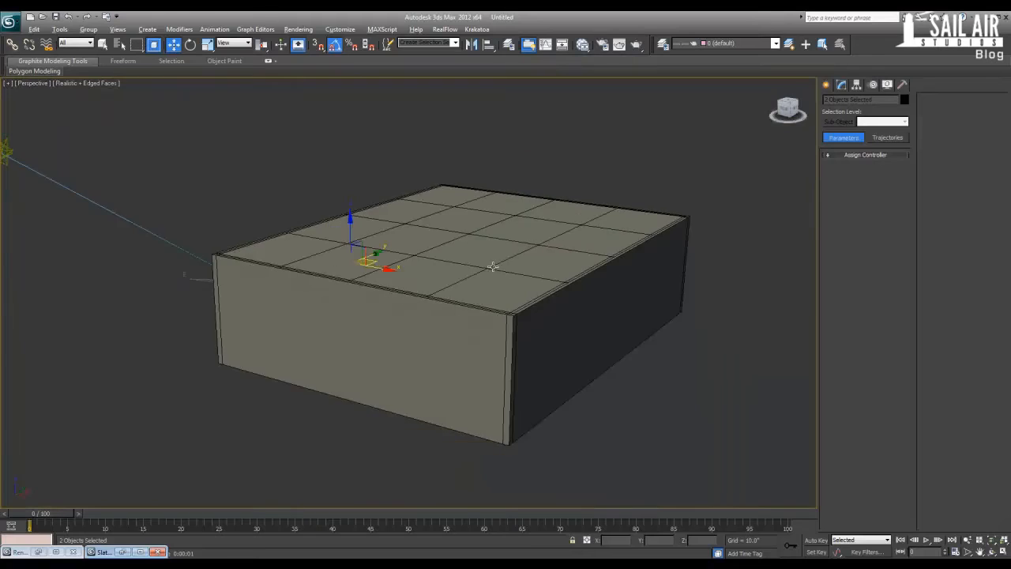
click(409, 239)
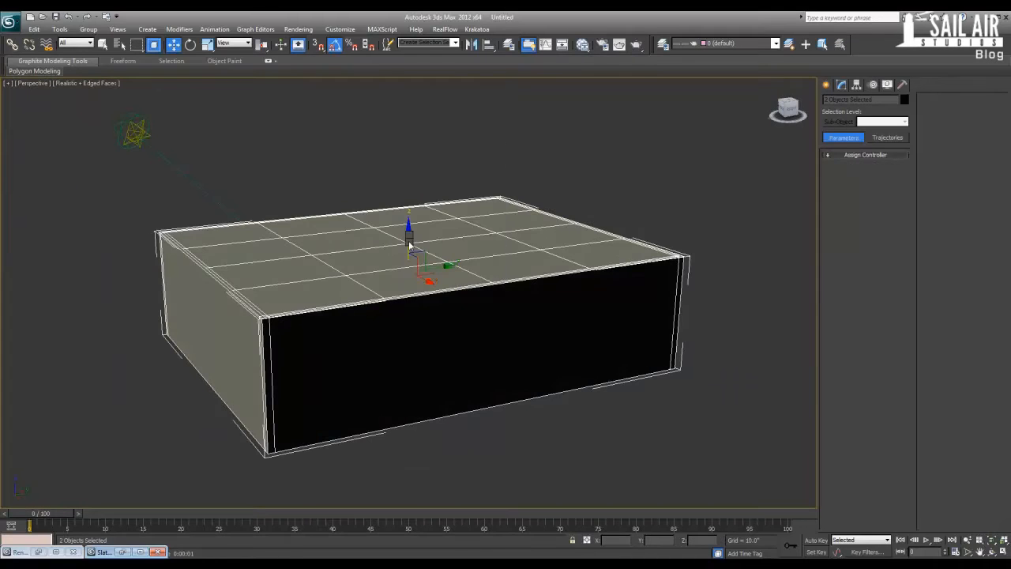
right_click(409, 239)
click(442, 224)
click(366, 315)
scroll(367, 314, up, 6)
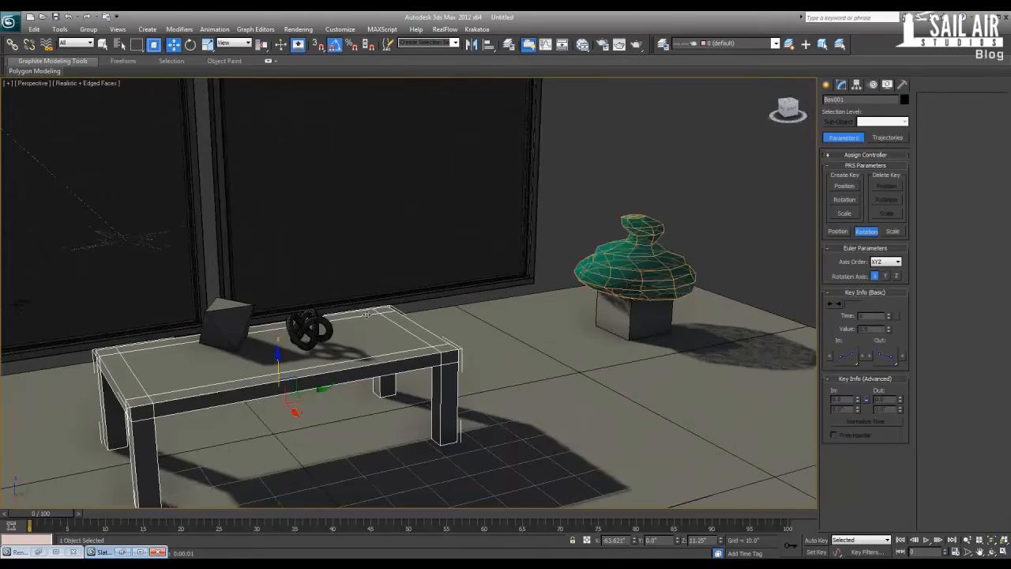
- Return from the perspective view of the table to the Camera001 view and show all four viewports
scroll(367, 314, down, 2)
scroll(340, 329, up, 3)
middle_drag(255, 417, 360, 272)
scroll(376, 222, up, 2)
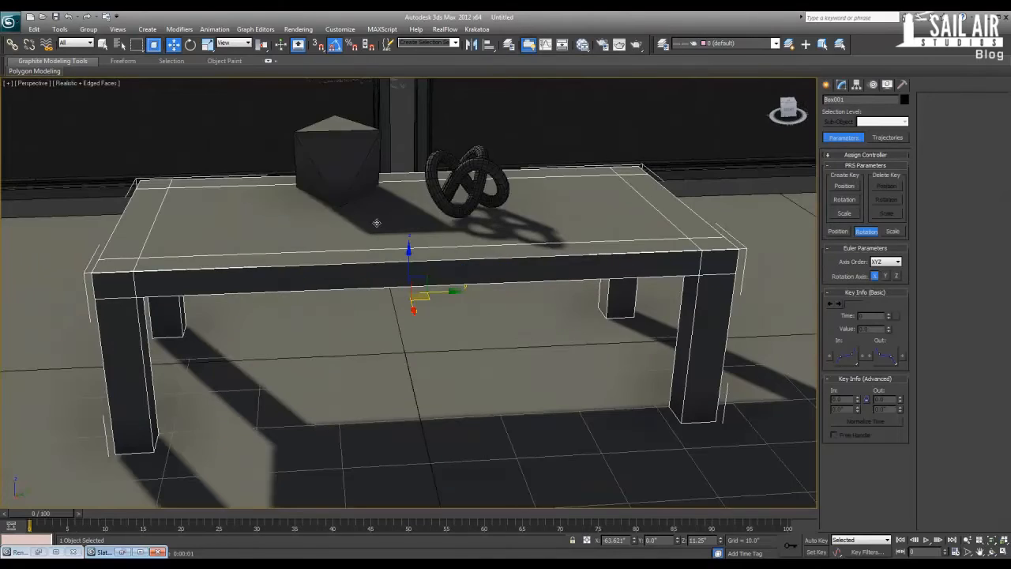
scroll(376, 222, down, 8)
key(c)
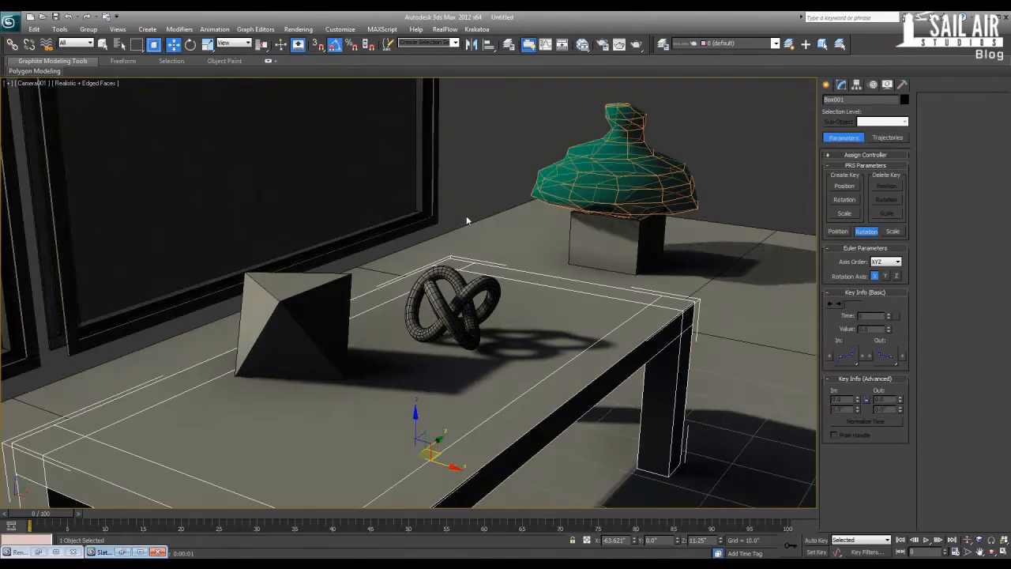
key(alt+w)
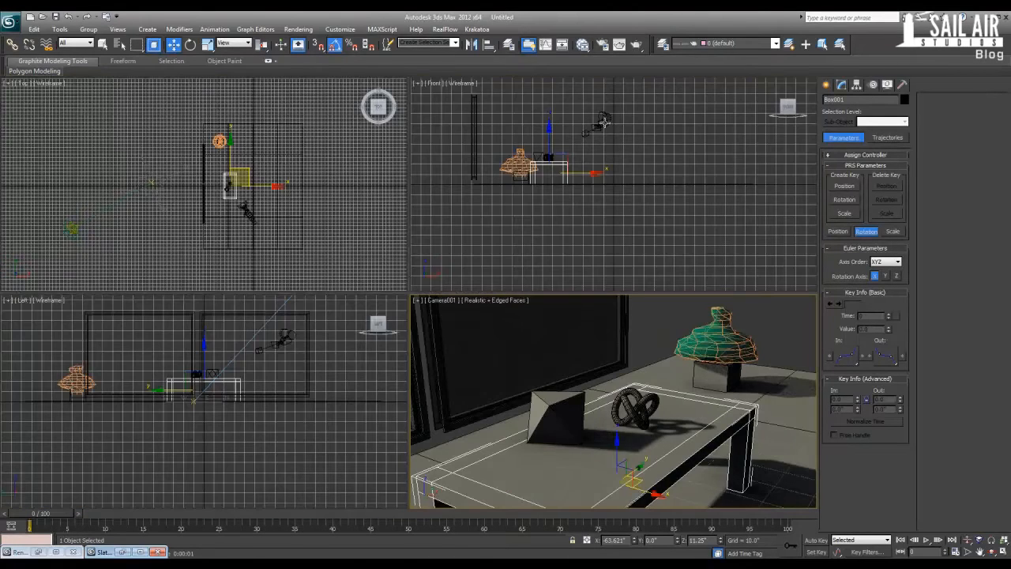
- Enable the multi-pass effect on Camera001 and set it to Depth of Field (mental ray)
right_click(521, 228)
scroll(274, 383, up, 2)
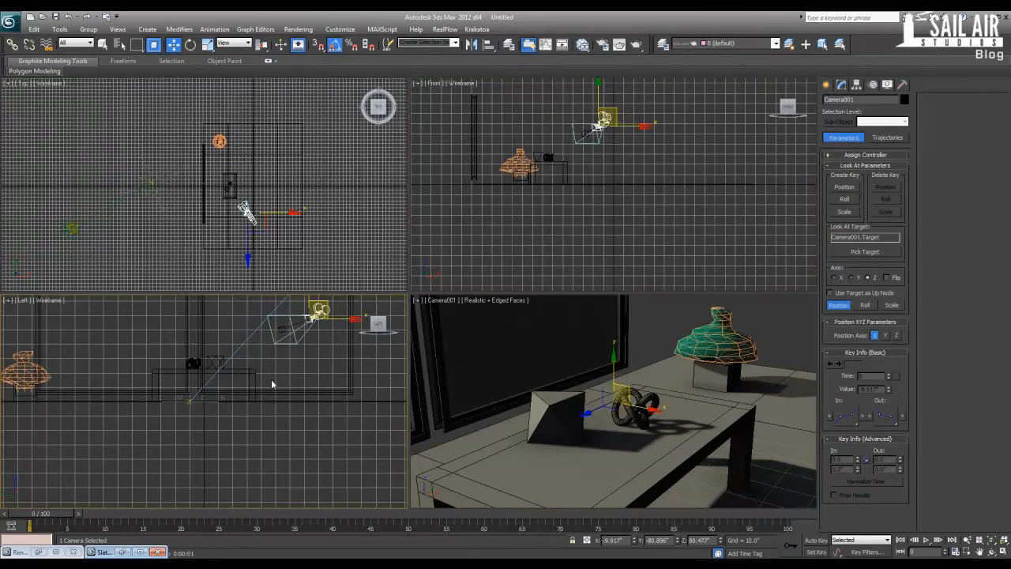
click(282, 351)
scroll(284, 336, up, 2)
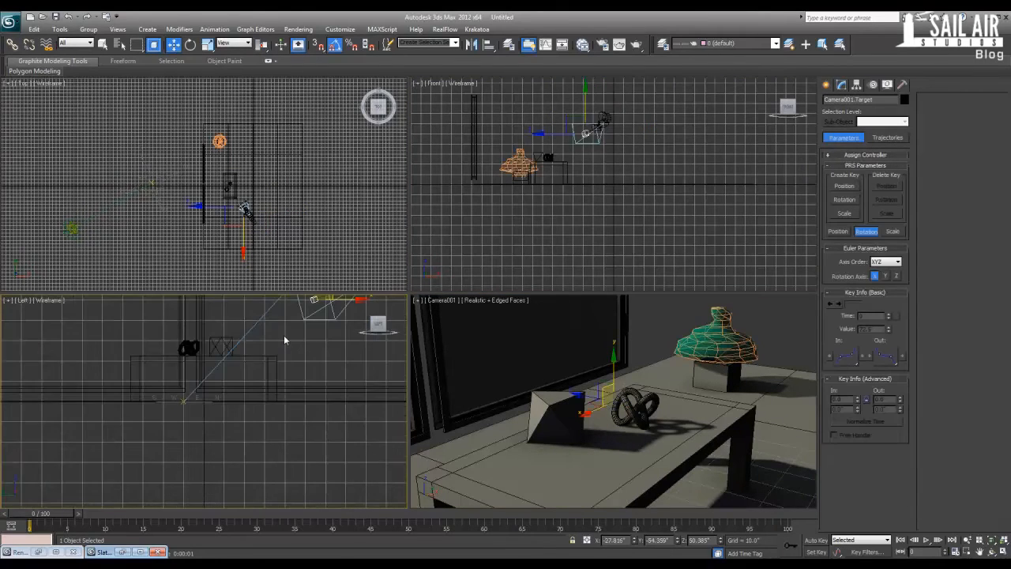
middle_drag(284, 336, 285, 424)
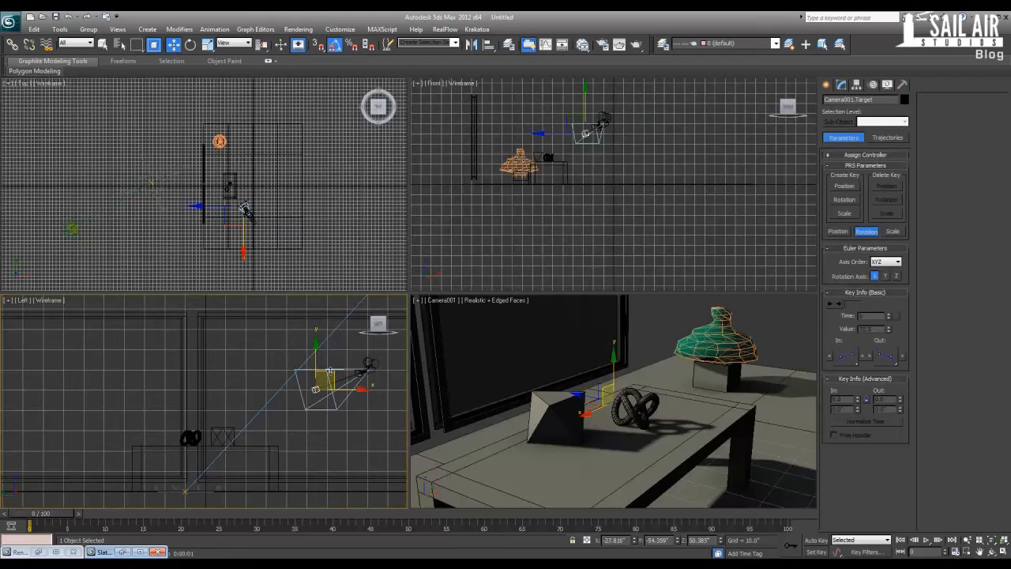
click(841, 84)
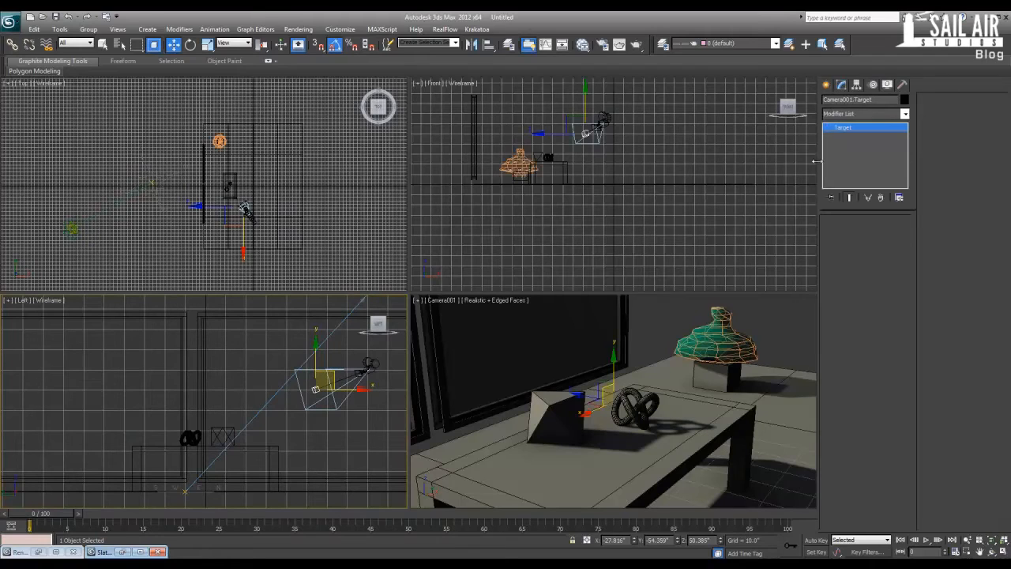
click(365, 366)
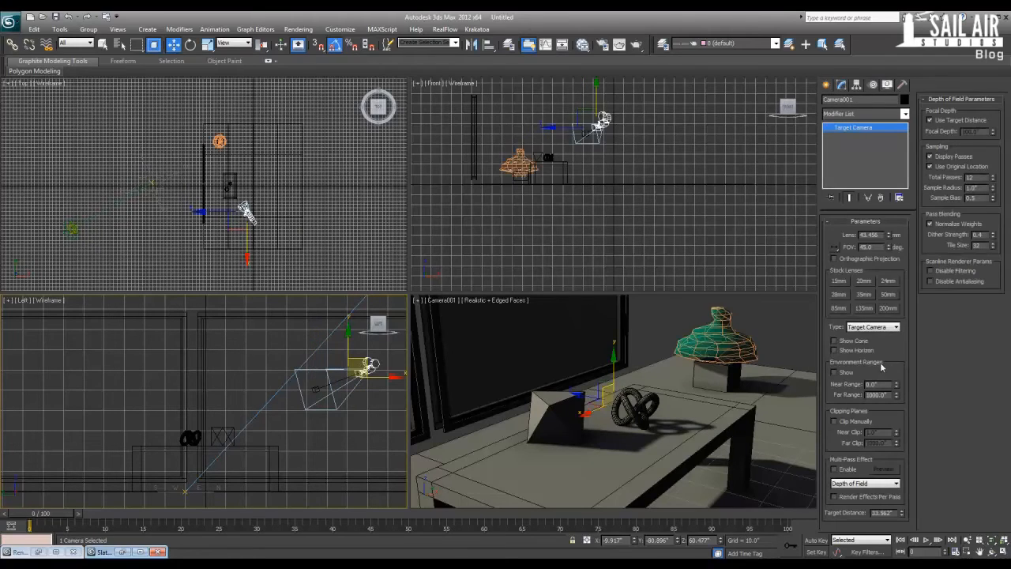
click(849, 471)
click(882, 485)
click(881, 494)
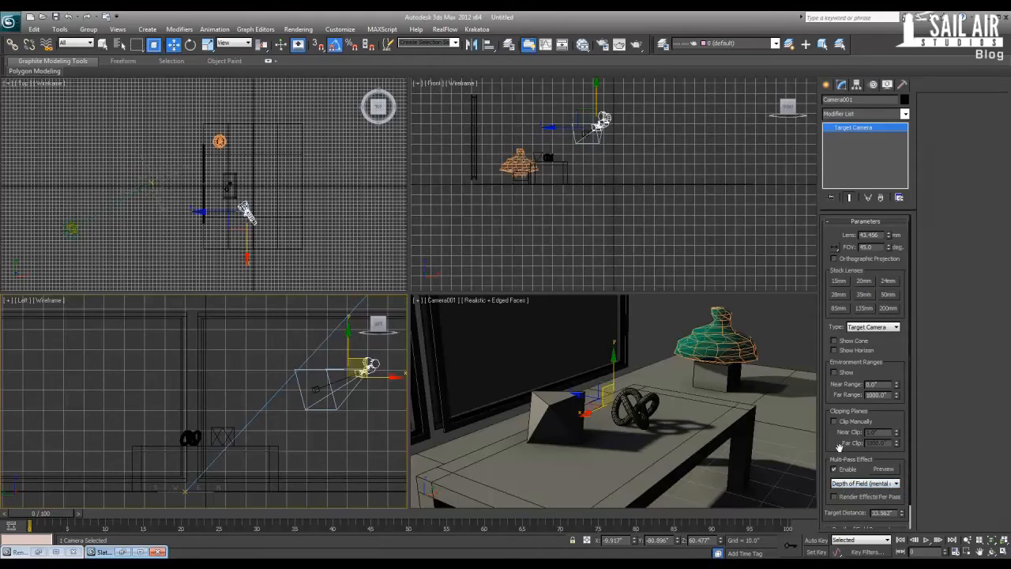
scroll(867, 505, down, 1)
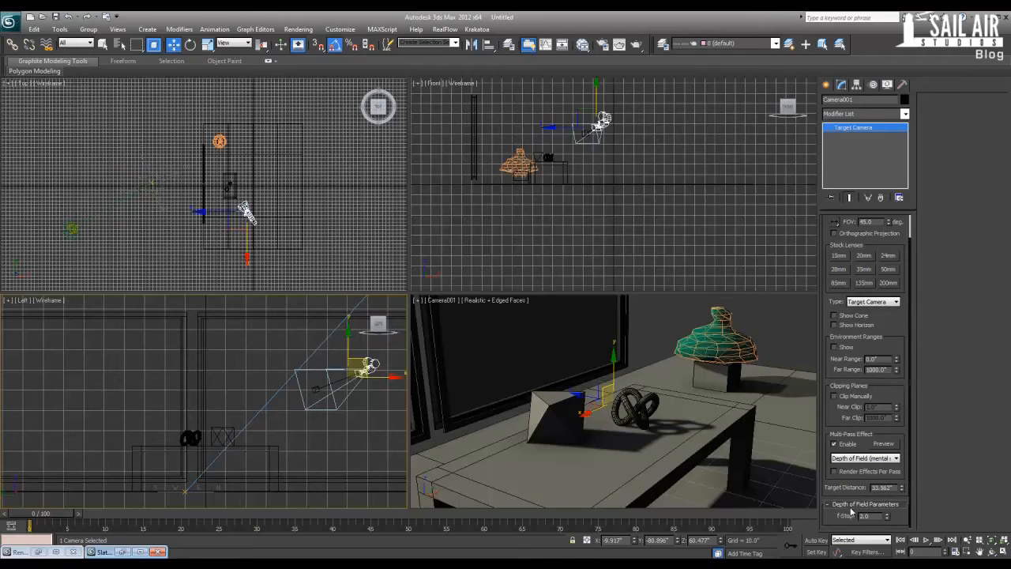
- Move the camera target to the tabletop near the torus knot, at about X -66.5, Y 0.5, Z 22.7 inches
click(315, 387)
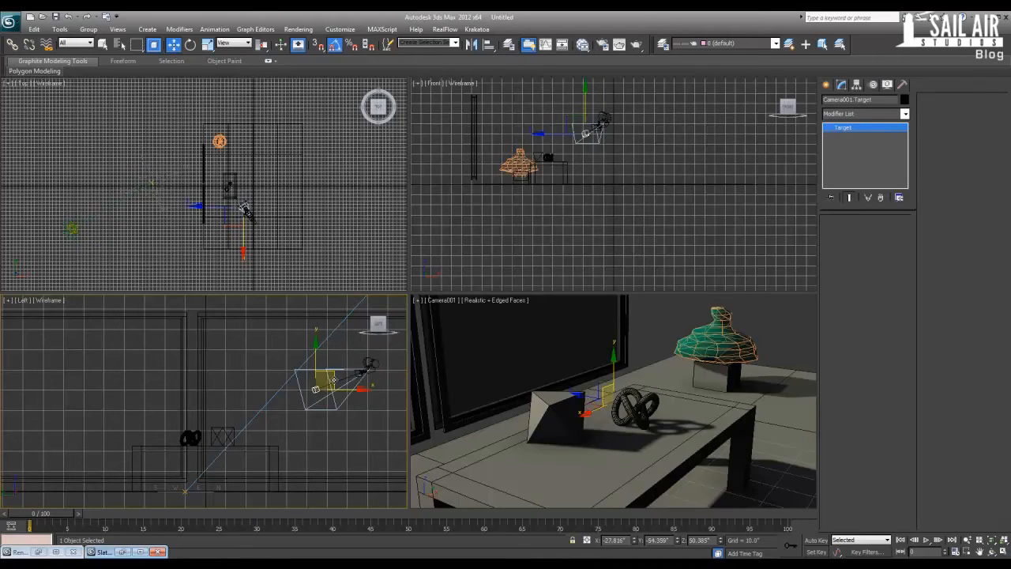
scroll(238, 205, up, 5)
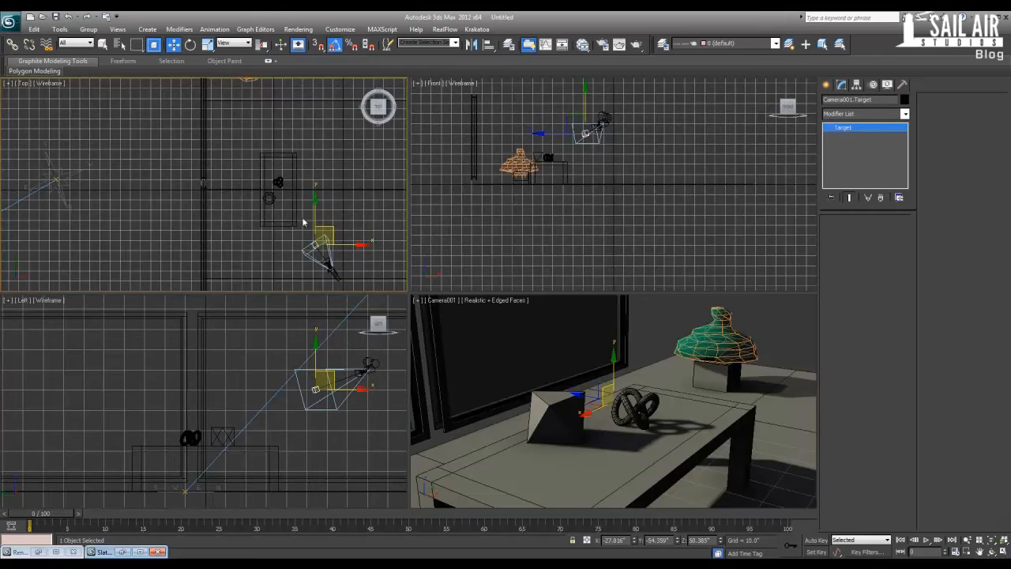
drag(256, 231, 177, 119)
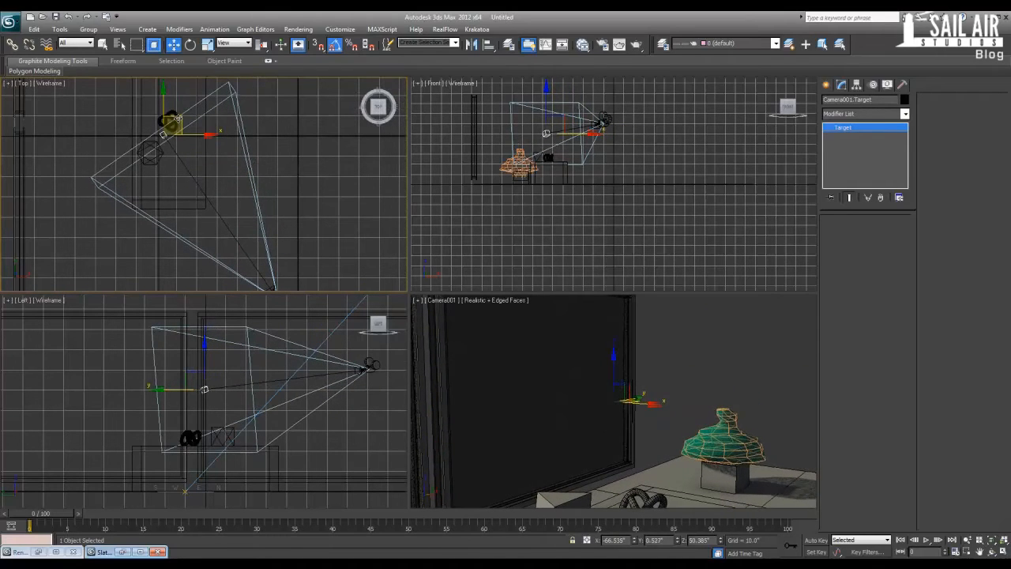
click(546, 98)
drag(545, 99, 542, 127)
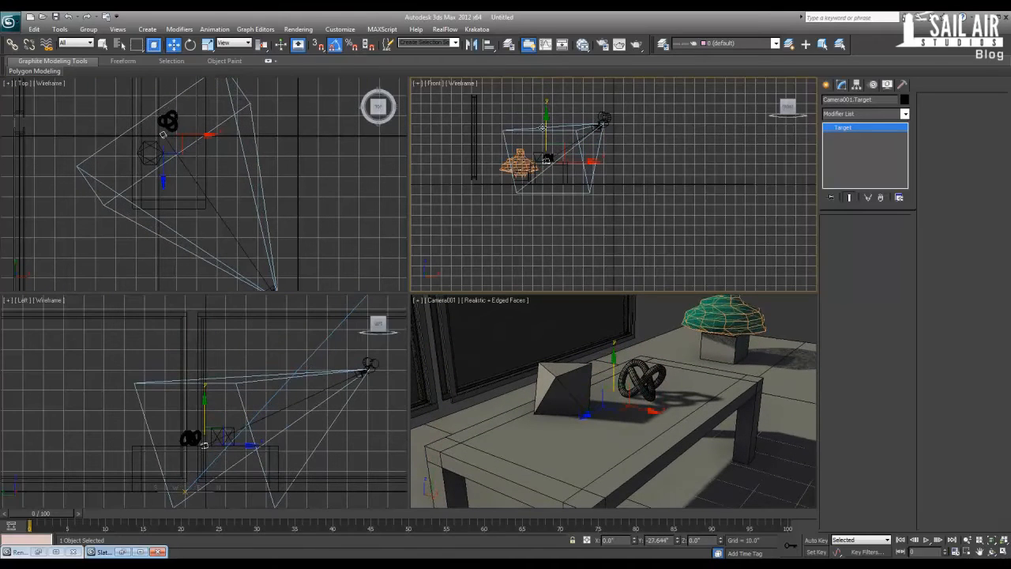
- Check Camera001's target distance against the position of its target
click(370, 365)
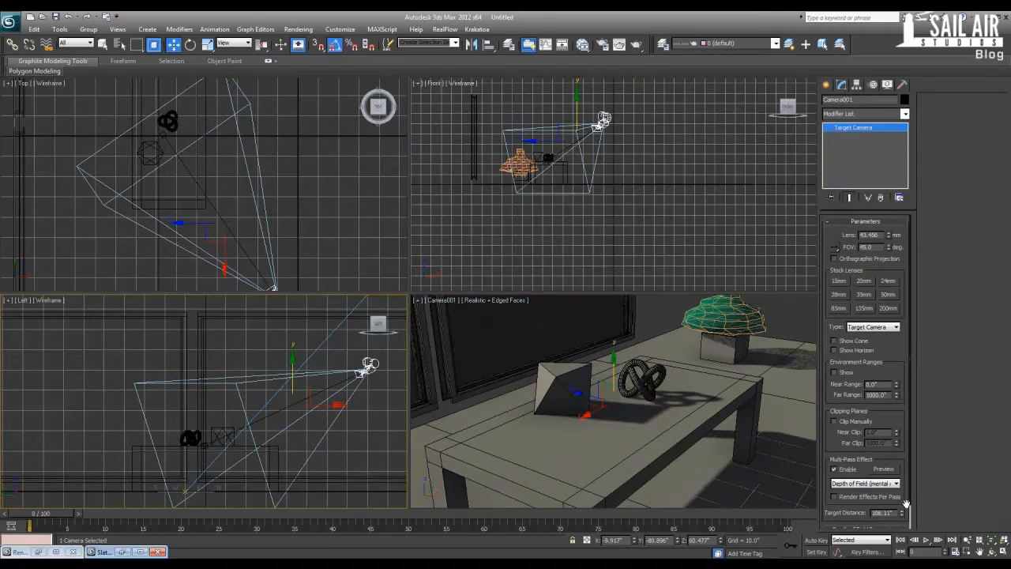
scroll(900, 504, down, 2)
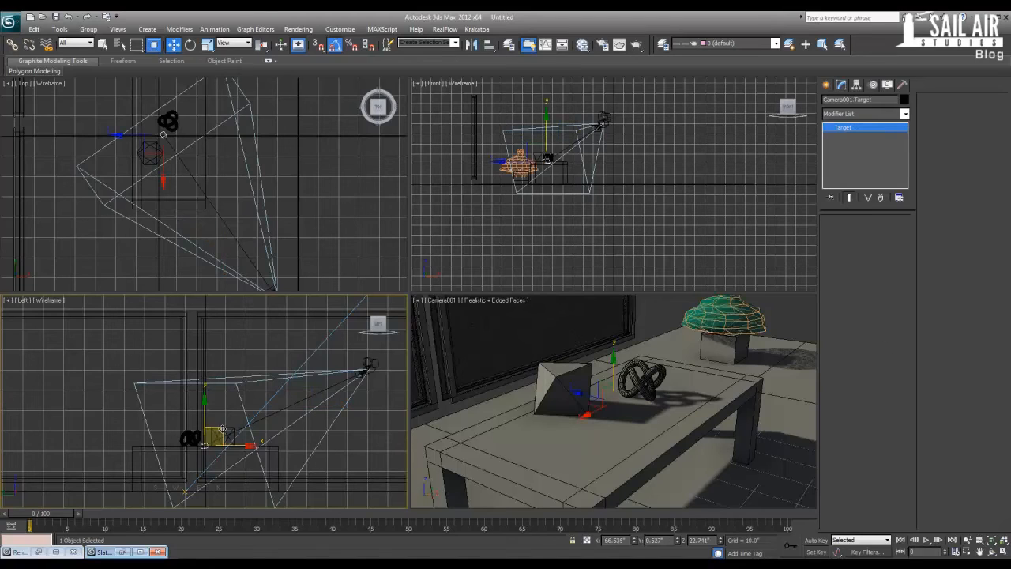
scroll(840, 446, up, 2)
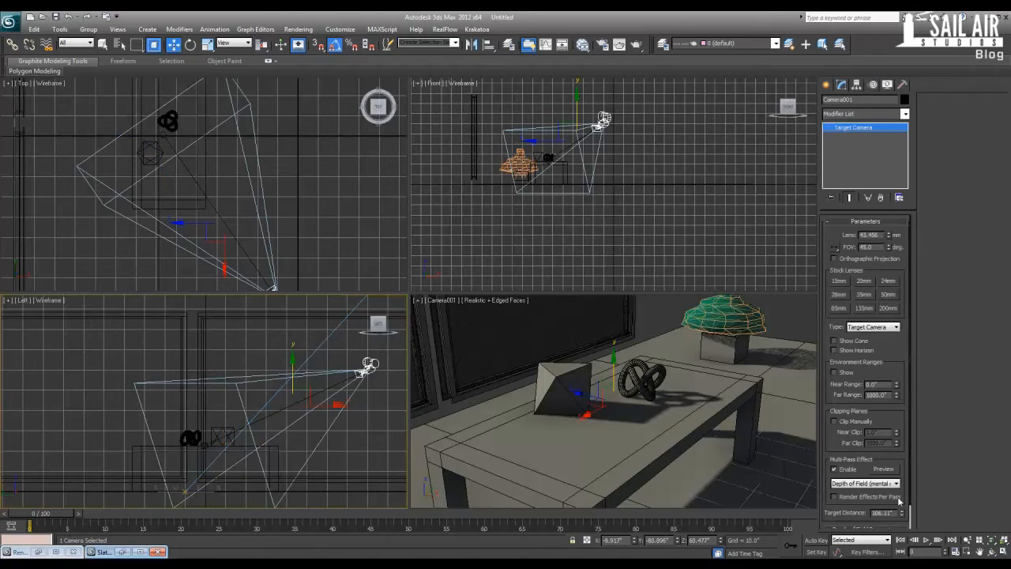
drag(902, 513, 902, 501)
- Raise the camera target onto the torus knot, to about X -67.3, Z 27.5 inches
click(203, 440)
click(204, 440)
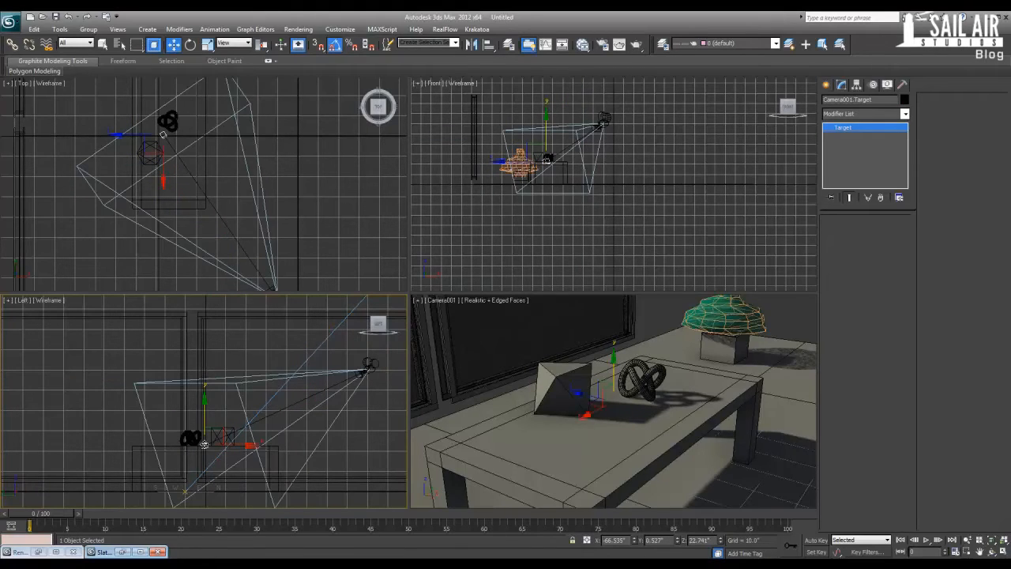
scroll(485, 164, up, 6)
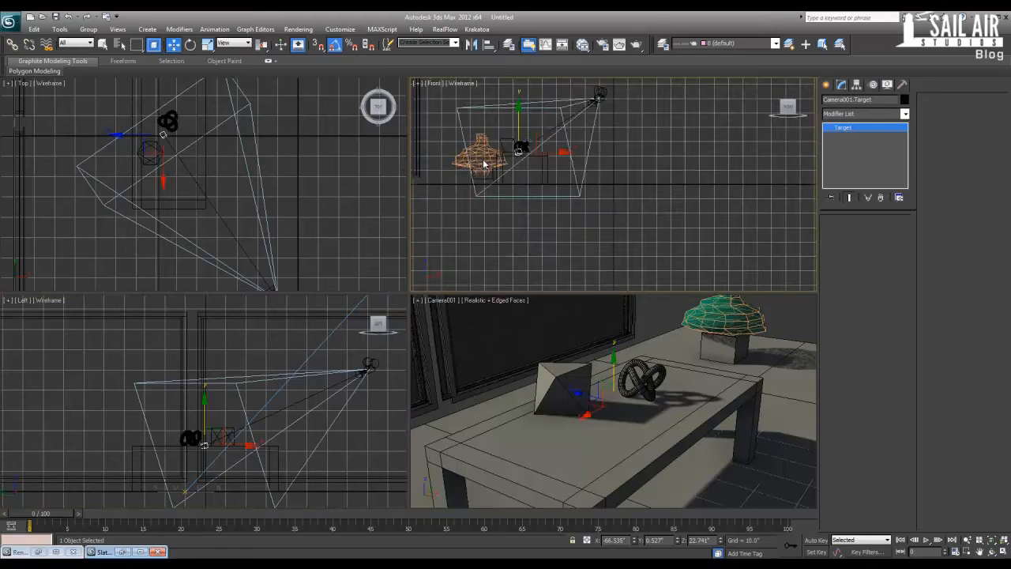
middle_drag(484, 163, 641, 237)
scroll(607, 205, up, 2)
drag(557, 162, 554, 142)
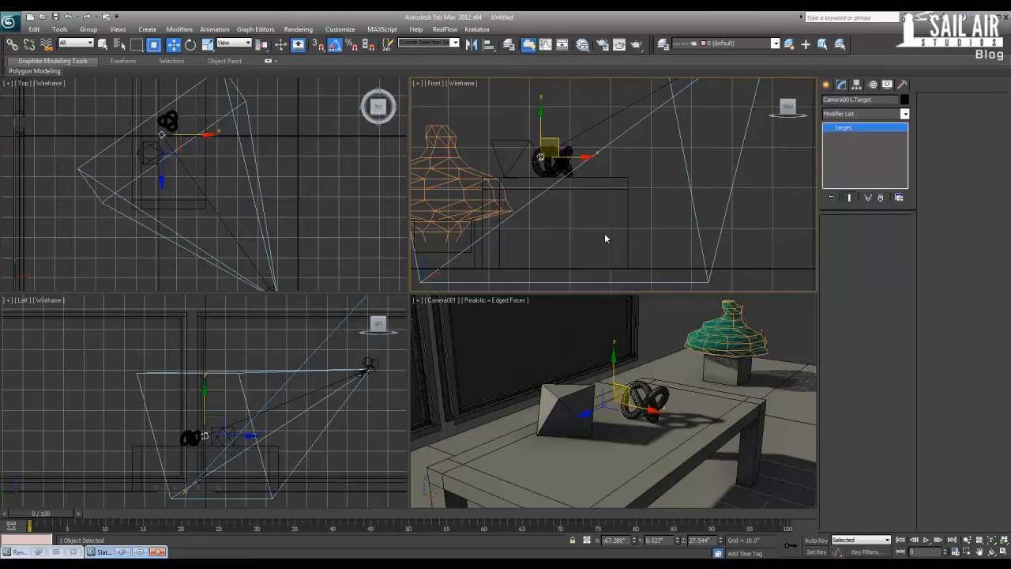
- Test-render the Camera001 view to check the depth of field, and close the rendered frame
click(363, 368)
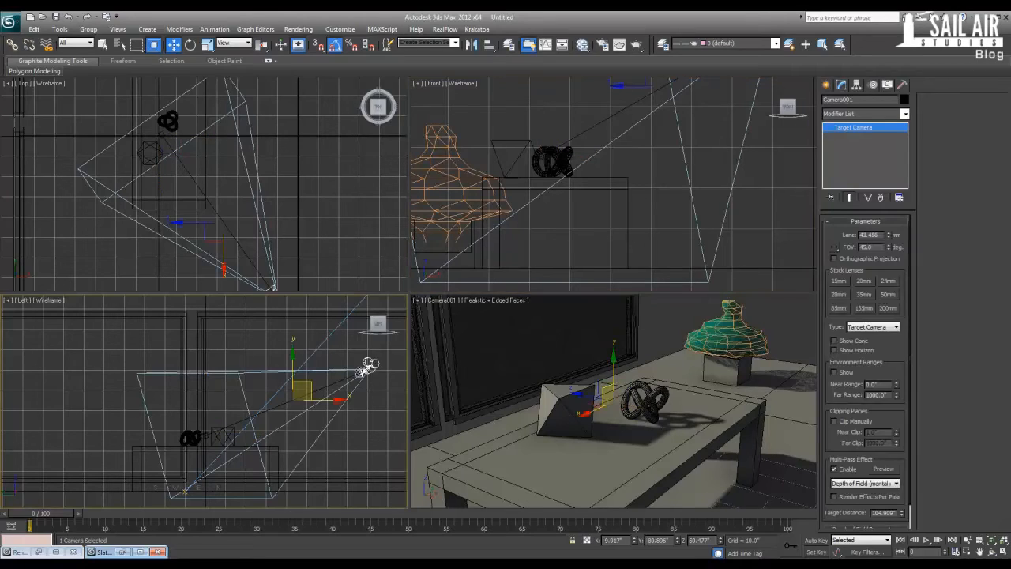
drag(893, 418, 892, 391)
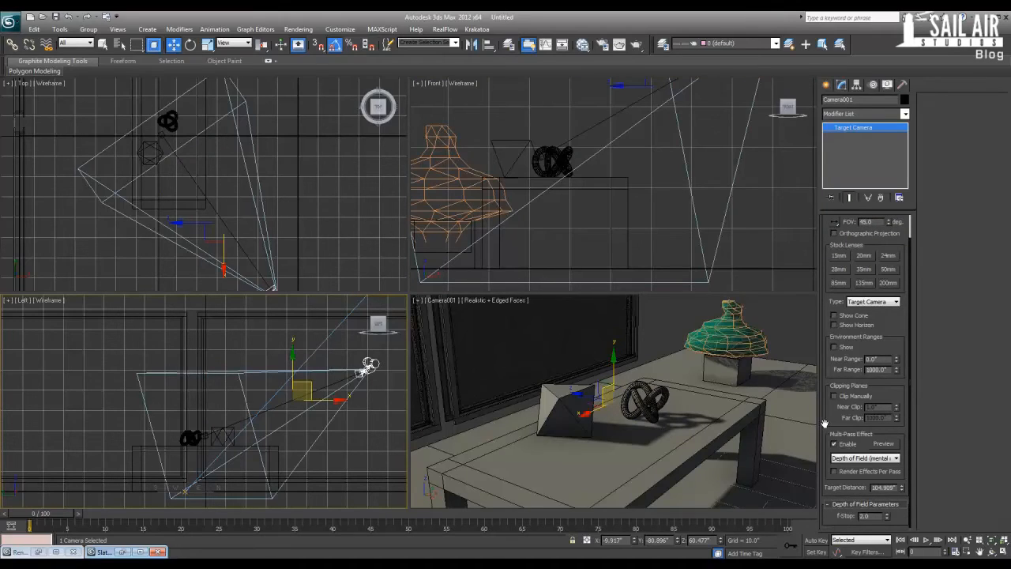
click(594, 407)
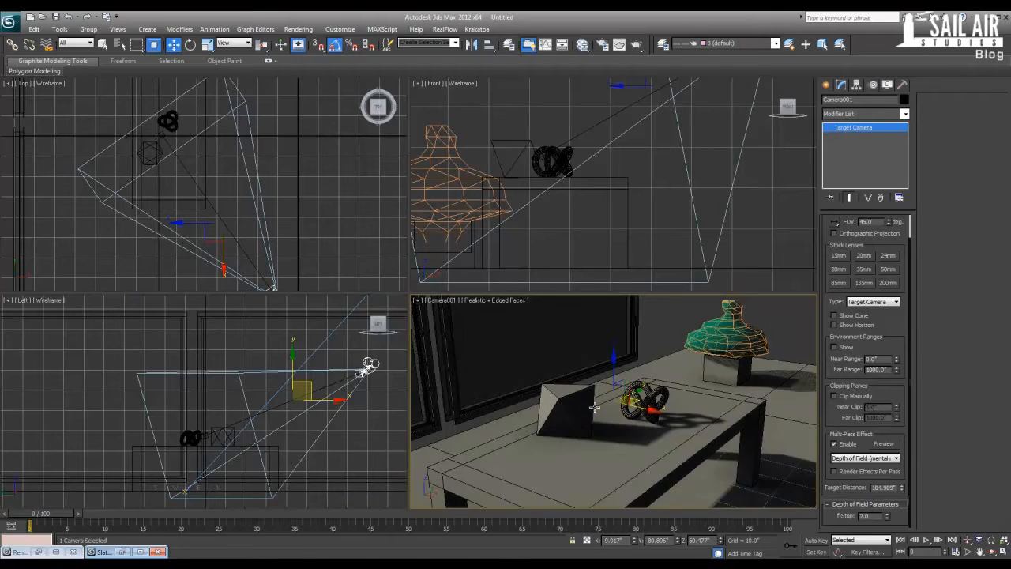
key(shift+q)
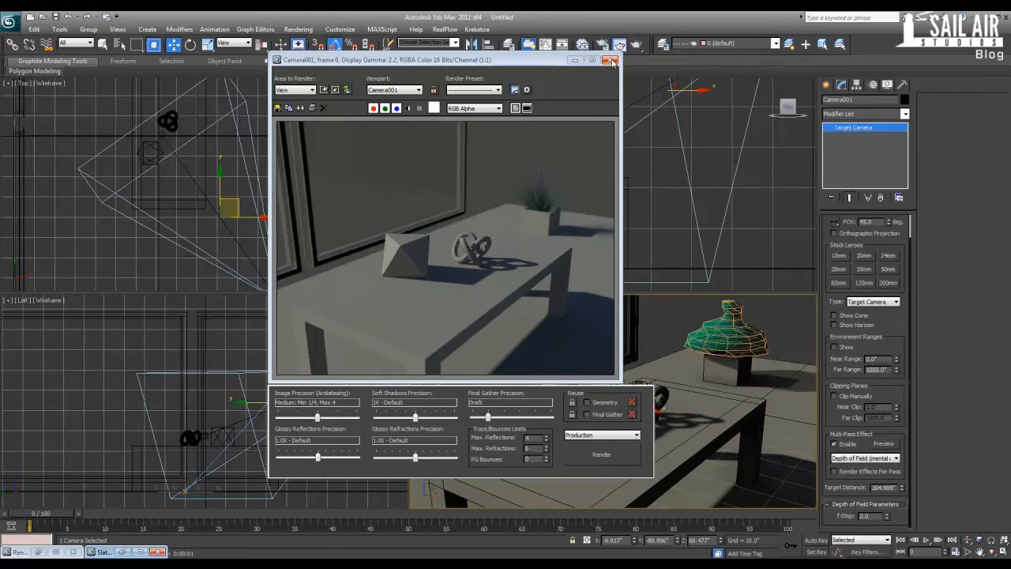
click(611, 61)
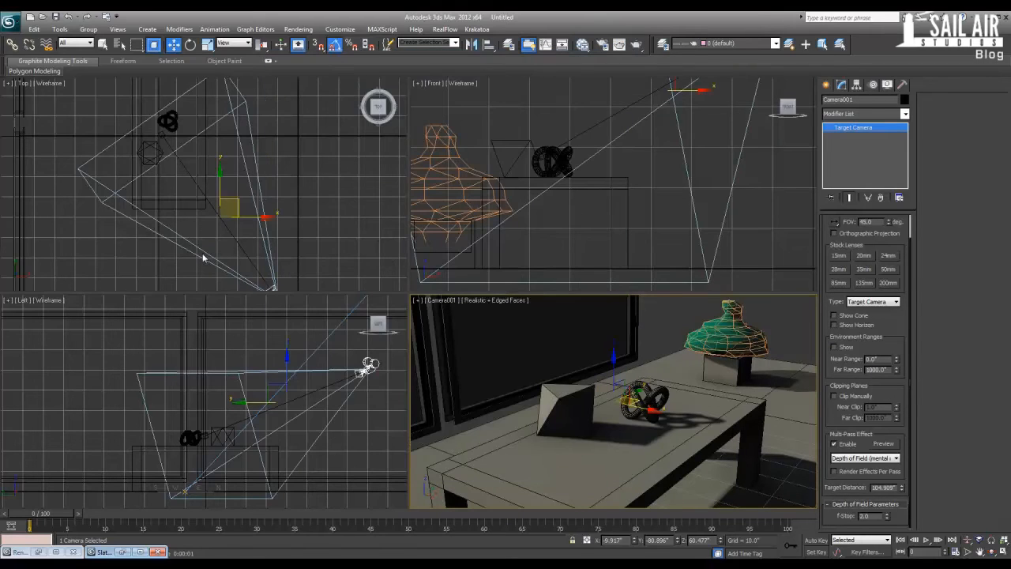
- Move Camera001 closer to the objects on the table, to about X -37.8, Y -47.8 inches
click(364, 363)
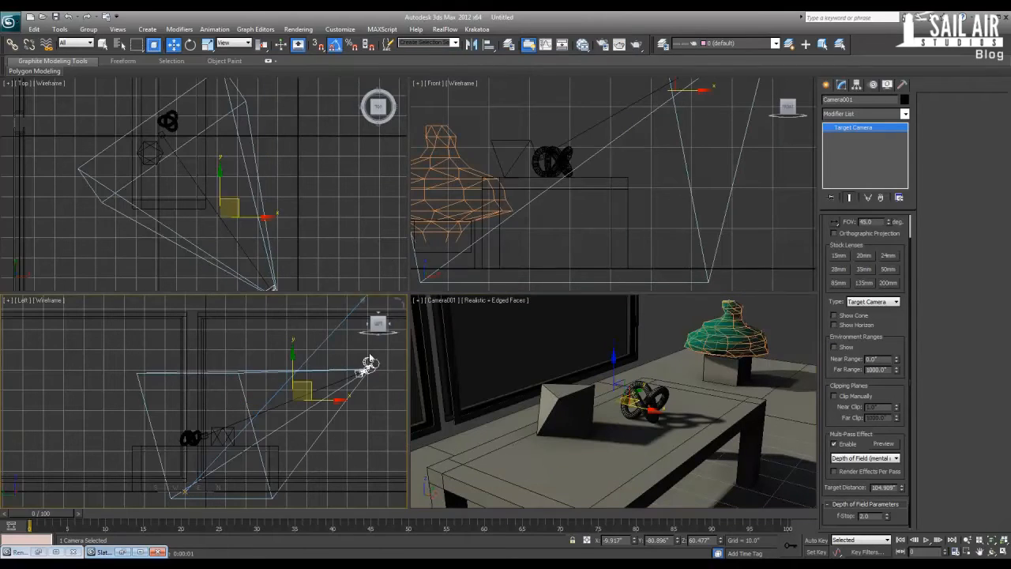
click(371, 359)
click(367, 366)
scroll(232, 195, down, 2)
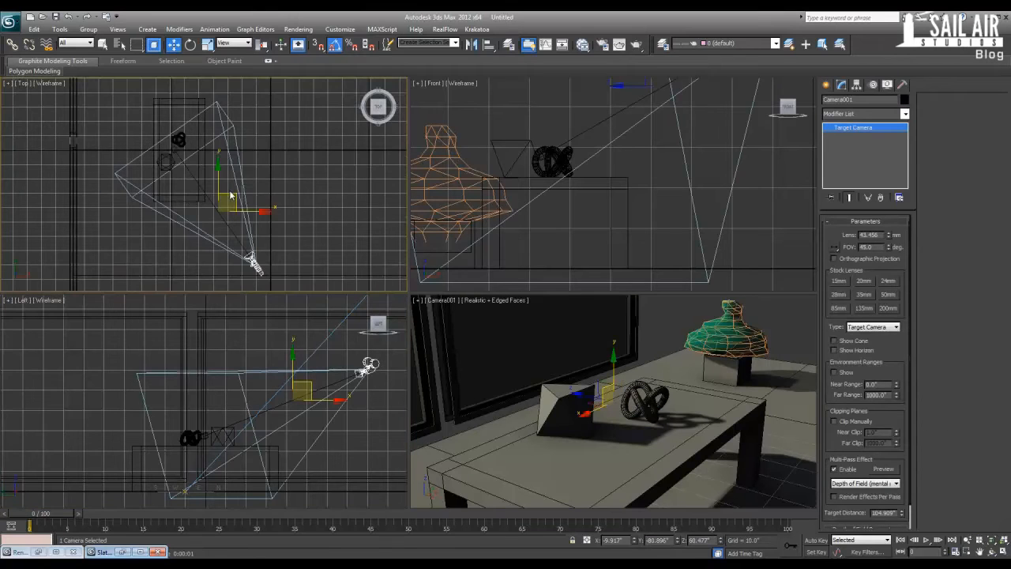
drag(237, 205, 196, 157)
- Lower Camera001 to a height of about 41.3 inches for a flatter view of the table objects
right_click(598, 331)
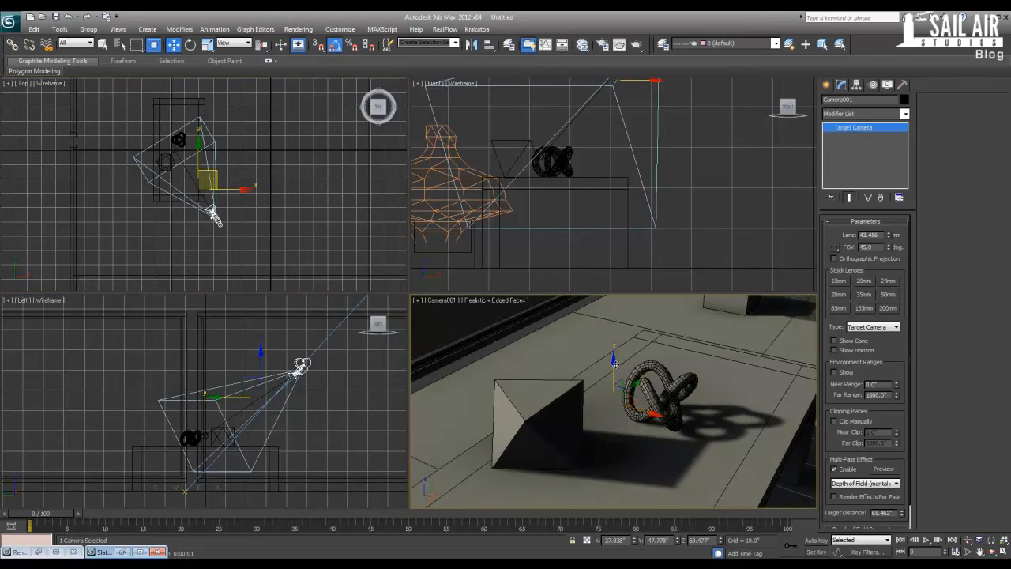
drag(614, 363, 589, 540)
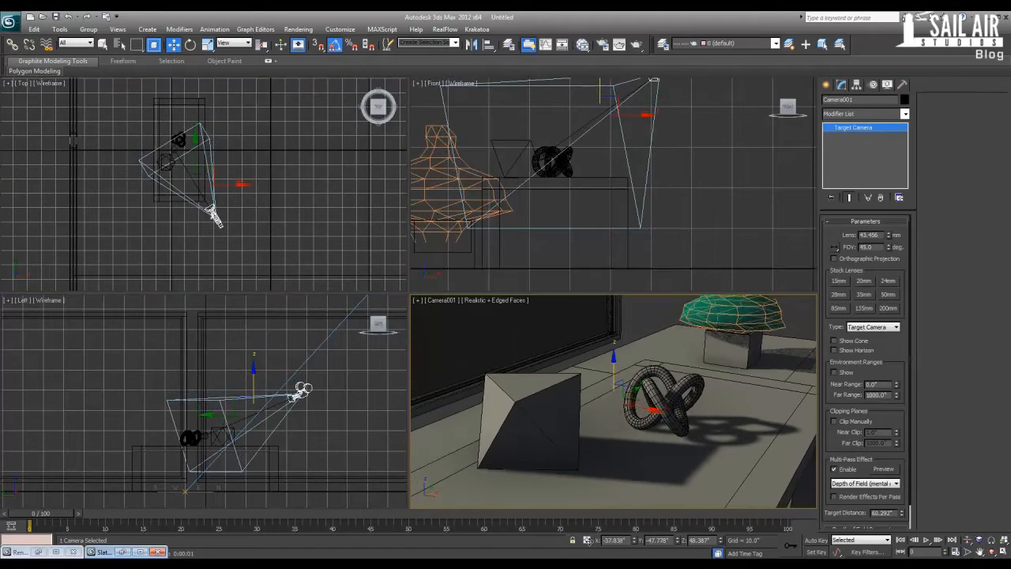
click(614, 369)
key(ctrl+z)
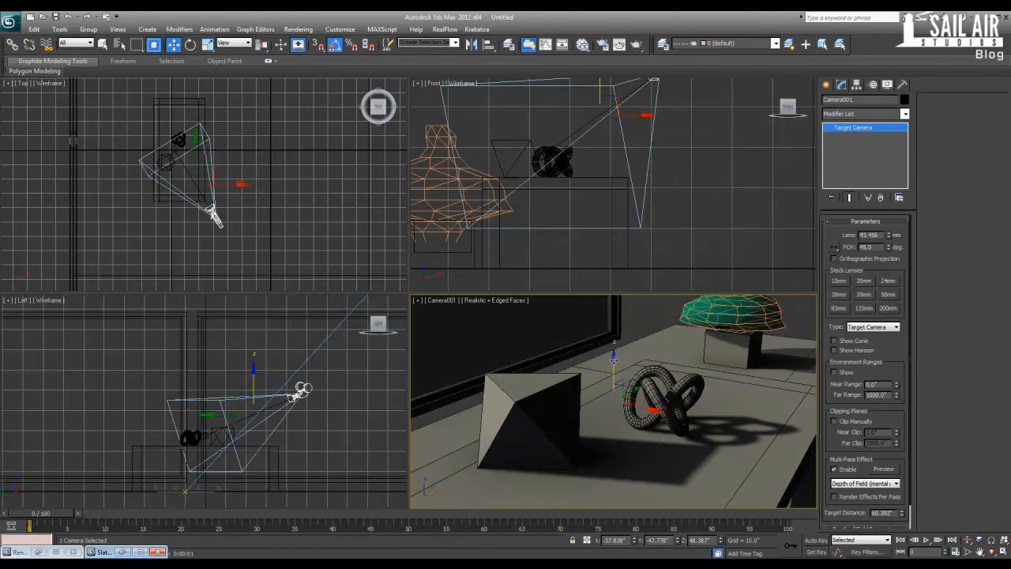
drag(615, 361, 607, 462)
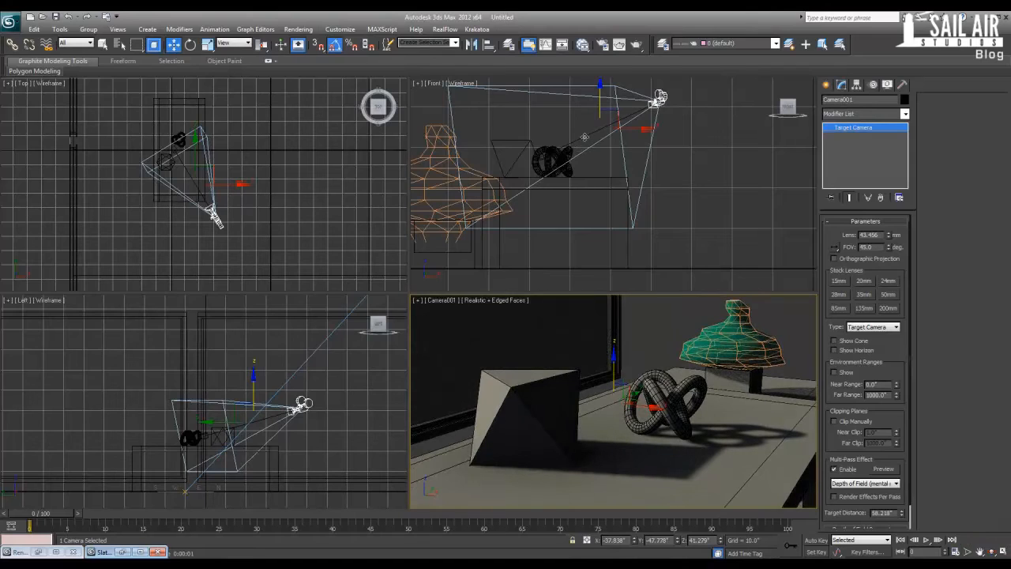
- Lower the camera and its target together by about 3.5 inches, then reselect Camera001 and activate its view
click(585, 136)
drag(603, 99, 603, 115)
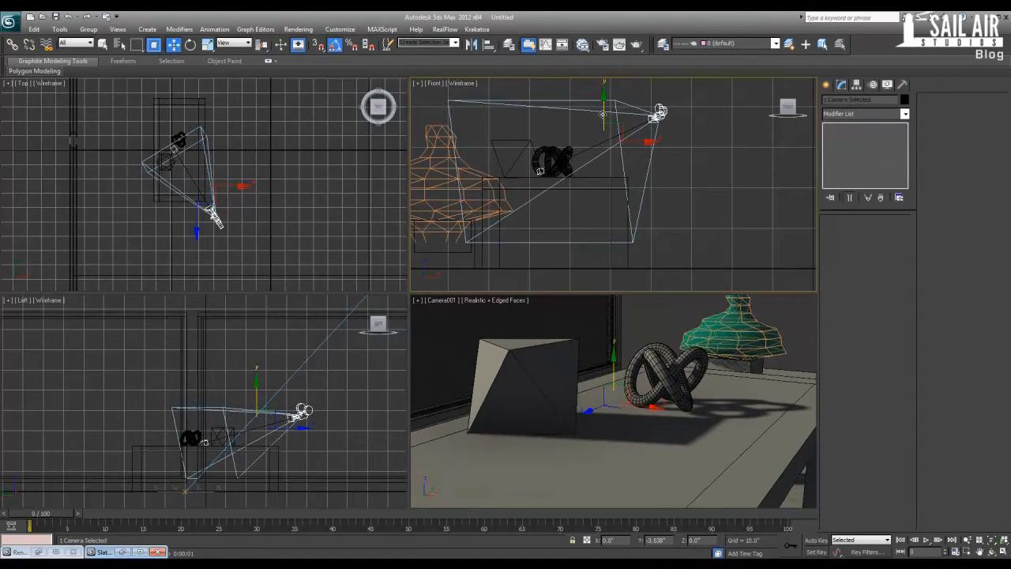
click(658, 111)
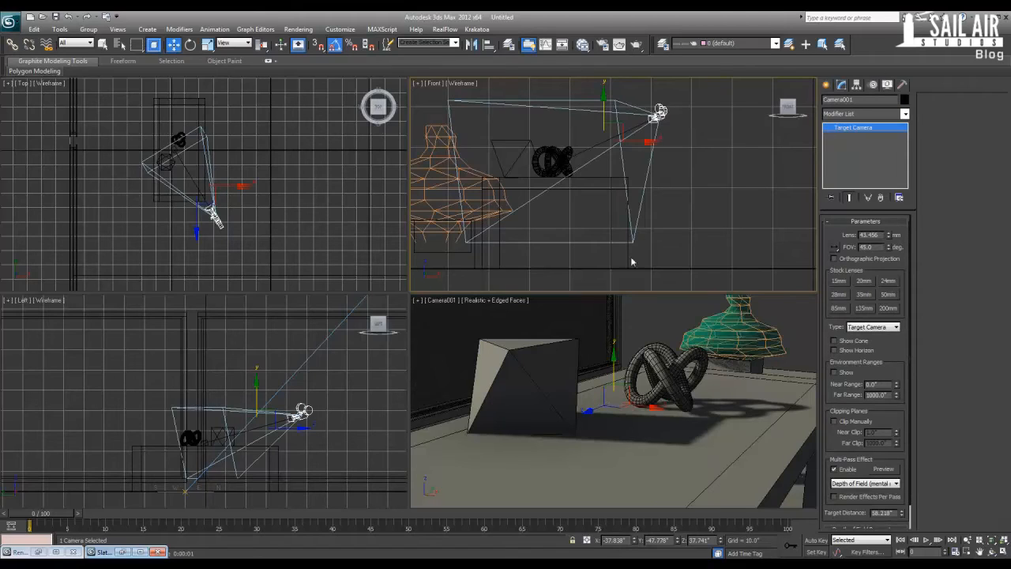
right_click(640, 312)
right_click(643, 324)
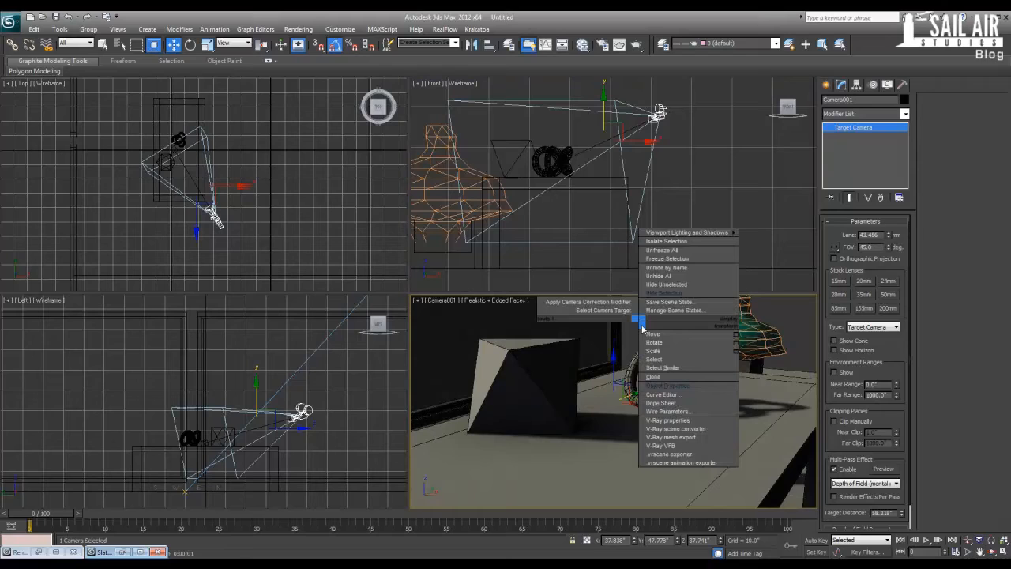
click(664, 284)
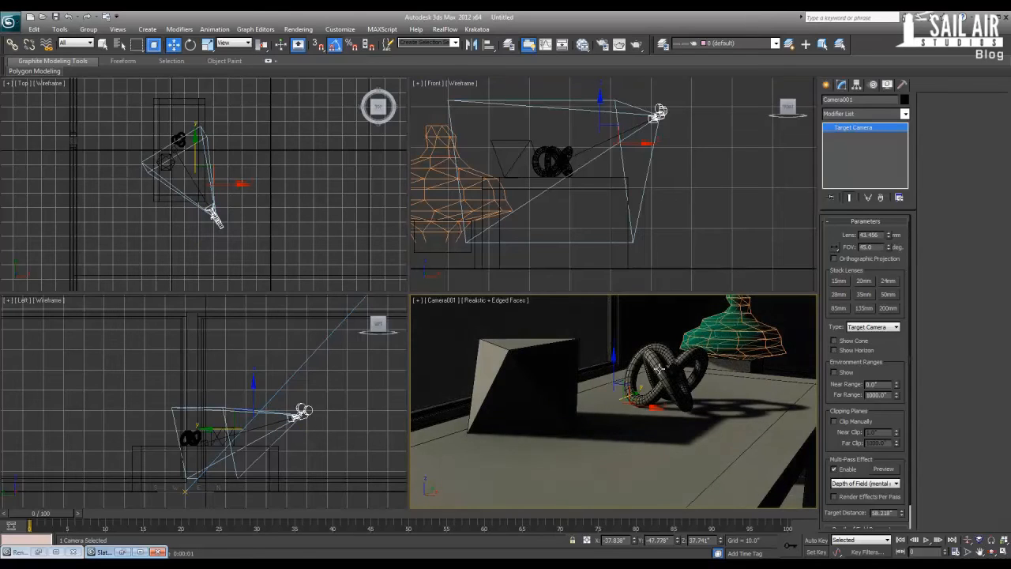
- Hide the ceiling plane and the walls in the maximized perspective view to expose the room's interior
key(alt+w)
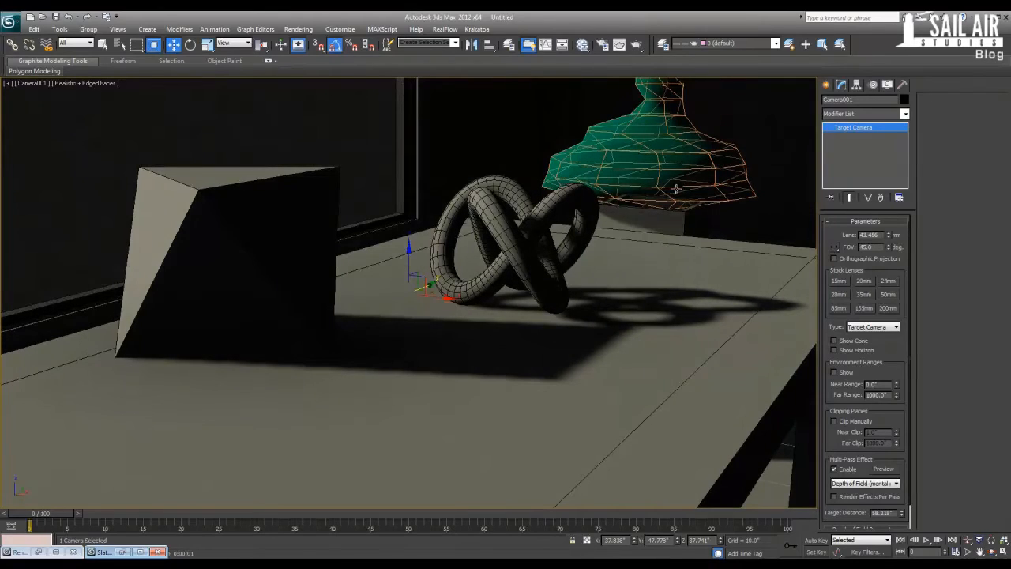
click(504, 245)
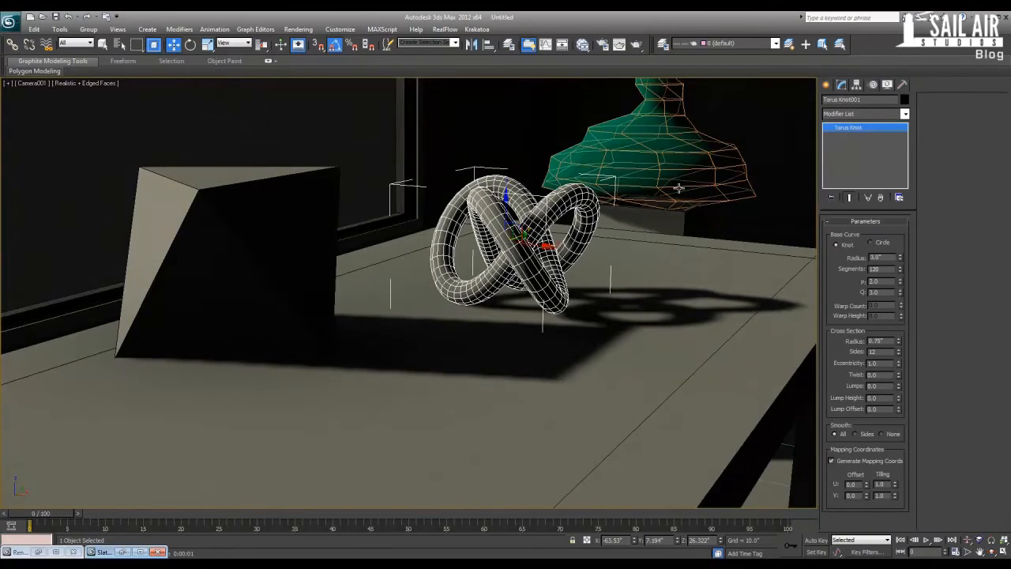
key(p)
scroll(602, 228, down, 10)
scroll(550, 307, up, 10)
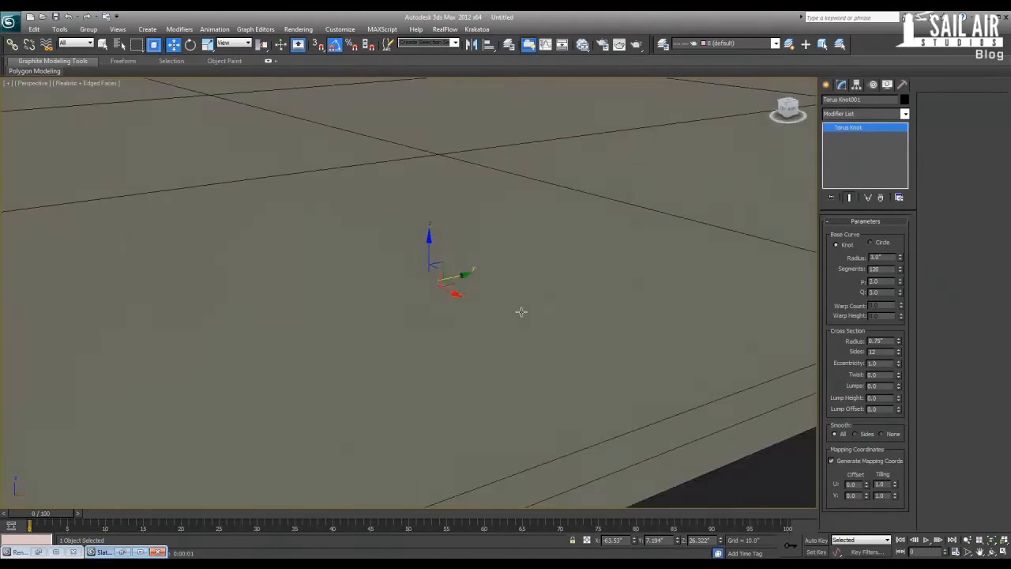
ctrl+click(511, 355)
right_click(510, 356)
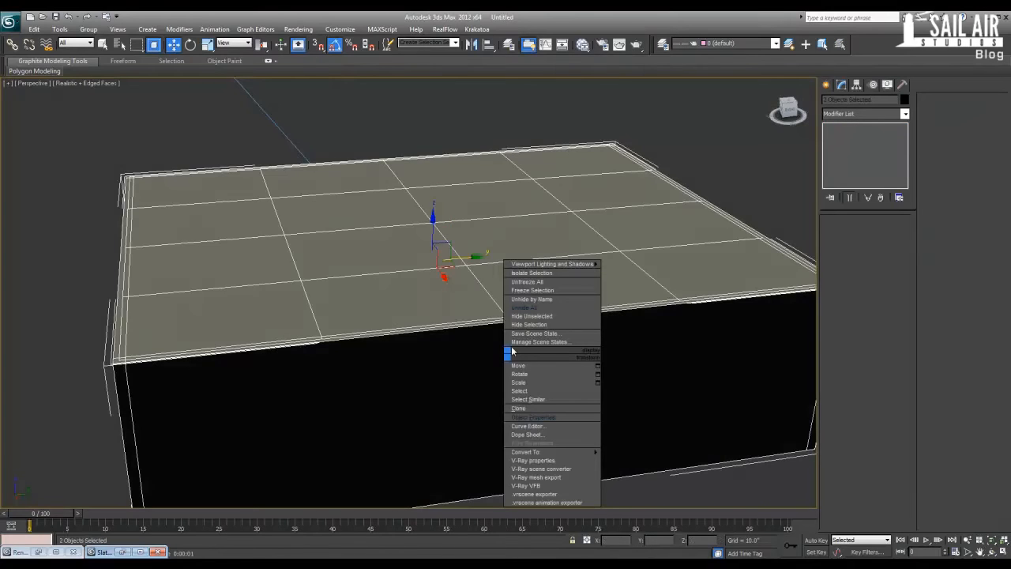
click(531, 324)
alt+middle_drag(531, 324, 493, 326)
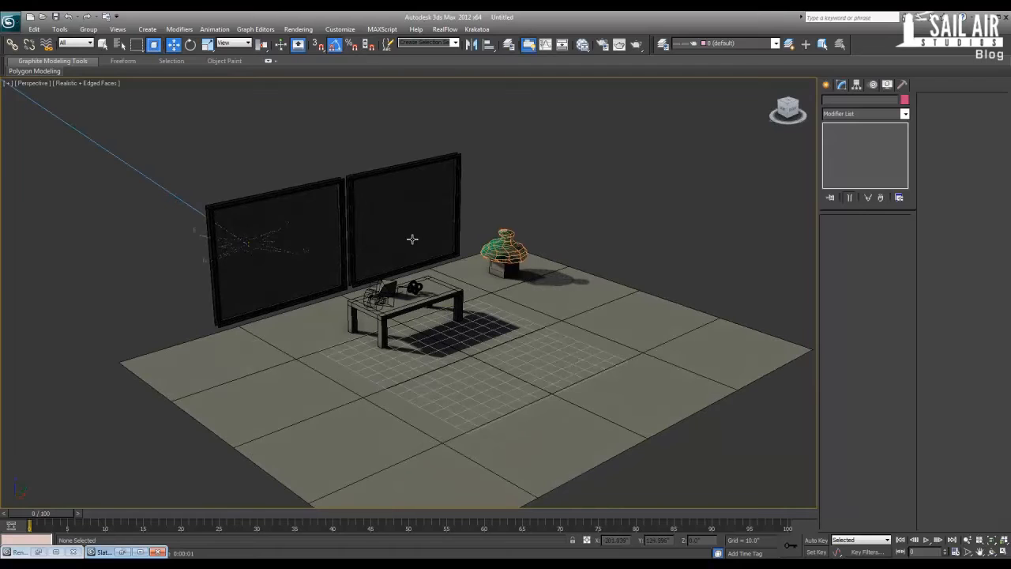
- Select the torus knot and the hedra on the table together
scroll(421, 286, up, 5)
click(423, 282)
click(425, 273)
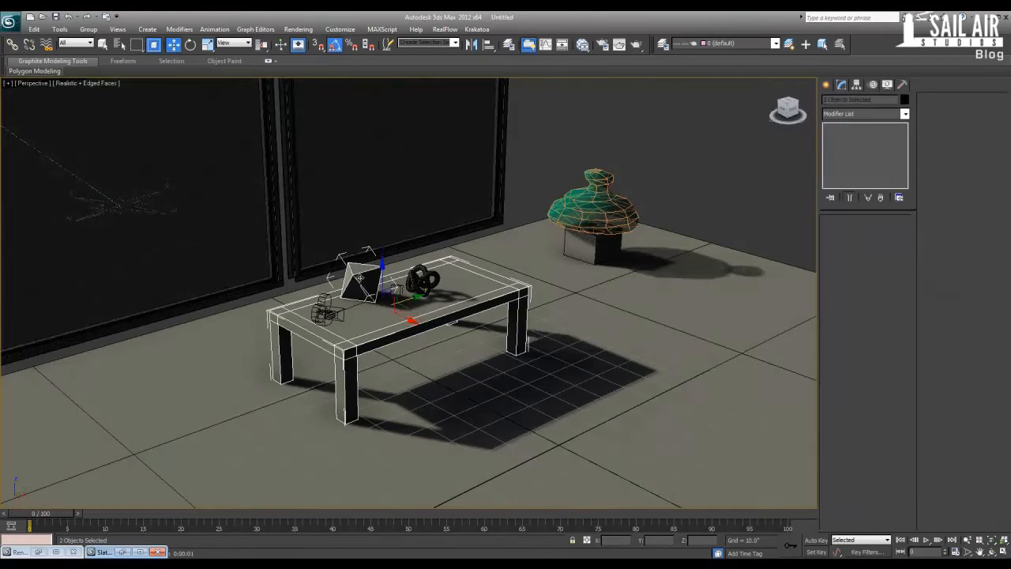
click(425, 267)
click(619, 136)
click(421, 280)
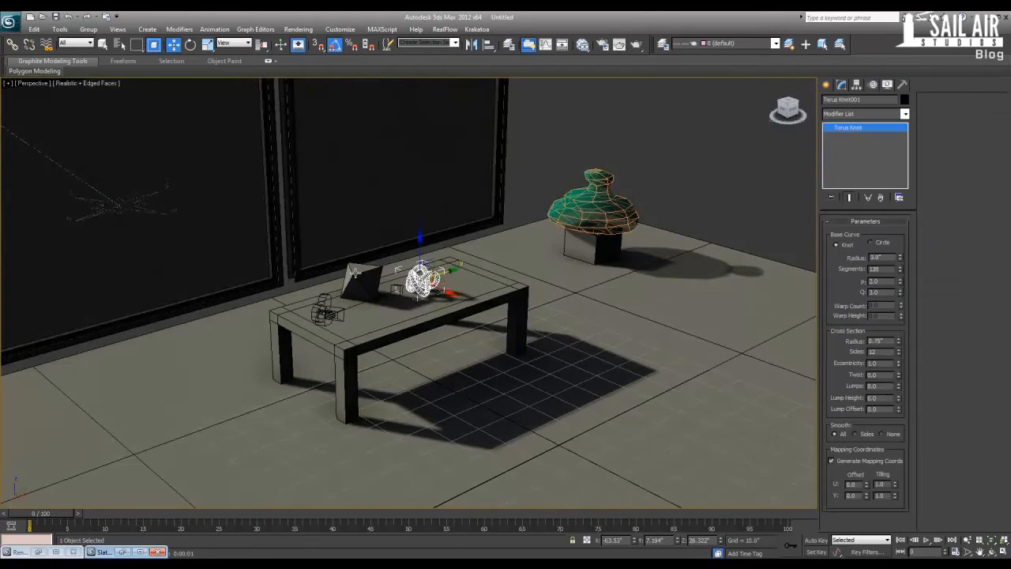
ctrl+click(361, 275)
- Duplicate the standalone opaque Arch & Design material in the Slate Material Editor, placing the copy beside the original
key(m)
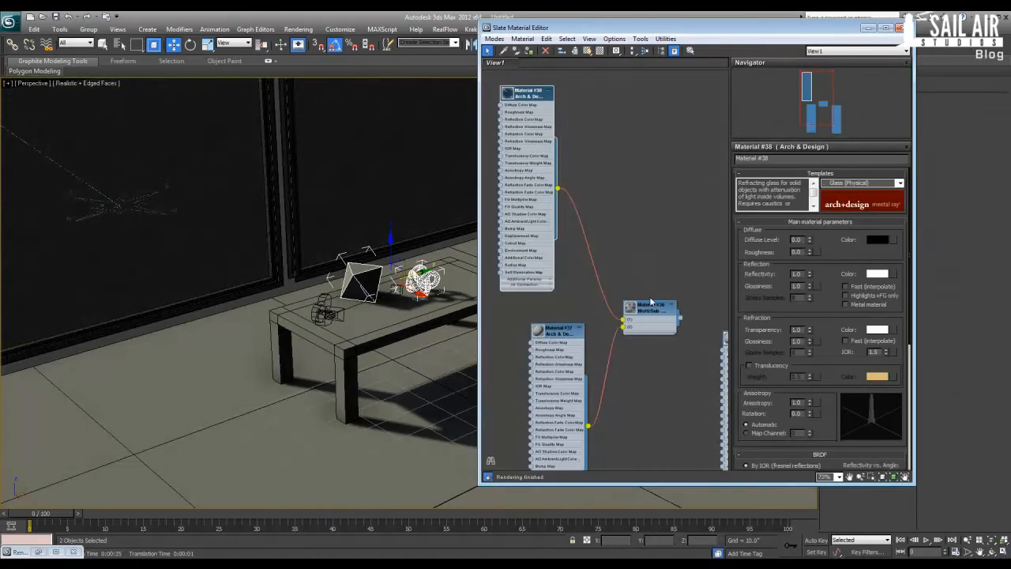
middle_drag(648, 295, 629, 201)
double_click(542, 250)
scroll(830, 340, down, 5)
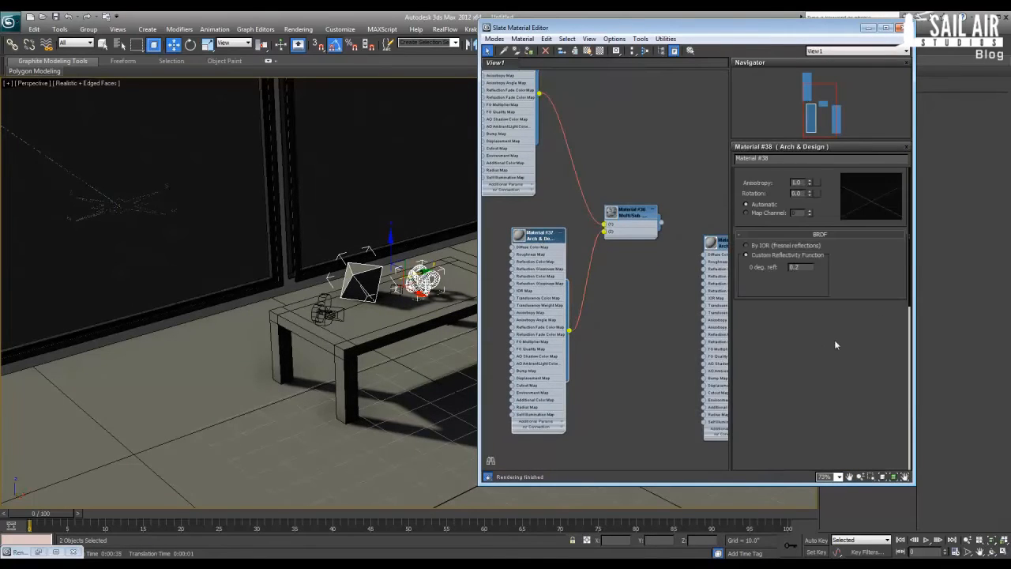
middle_drag(596, 294, 519, 297)
scroll(553, 288, down, 1)
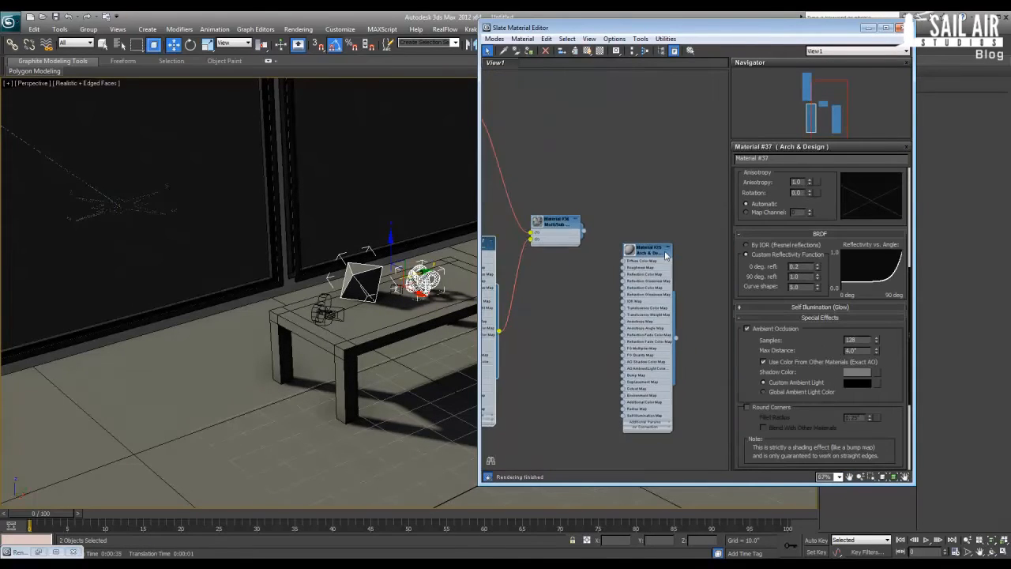
click(661, 250)
middle_drag(645, 270, 581, 264)
shift+drag(586, 243, 665, 244)
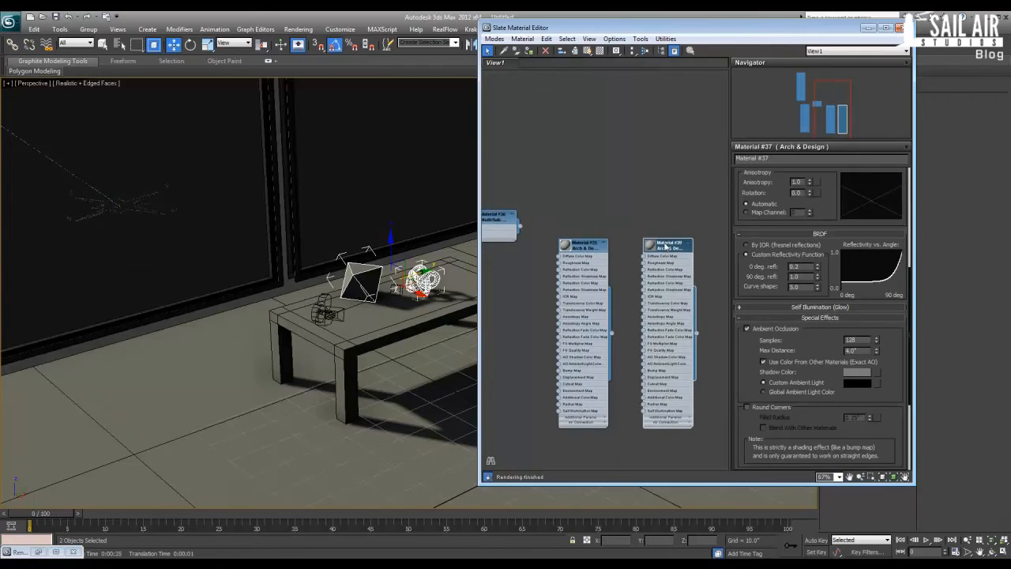
- Apply the Chrome template to the copied material, assign it to the selected torus knot and hedra, and close the material editor
double_click(665, 244)
drag(896, 224, 877, 470)
click(899, 184)
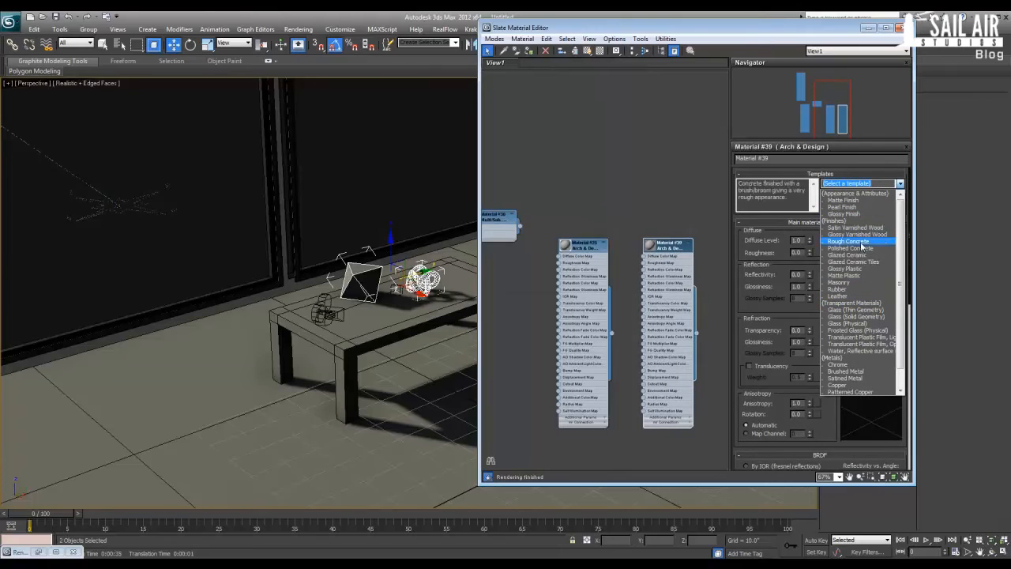
click(859, 369)
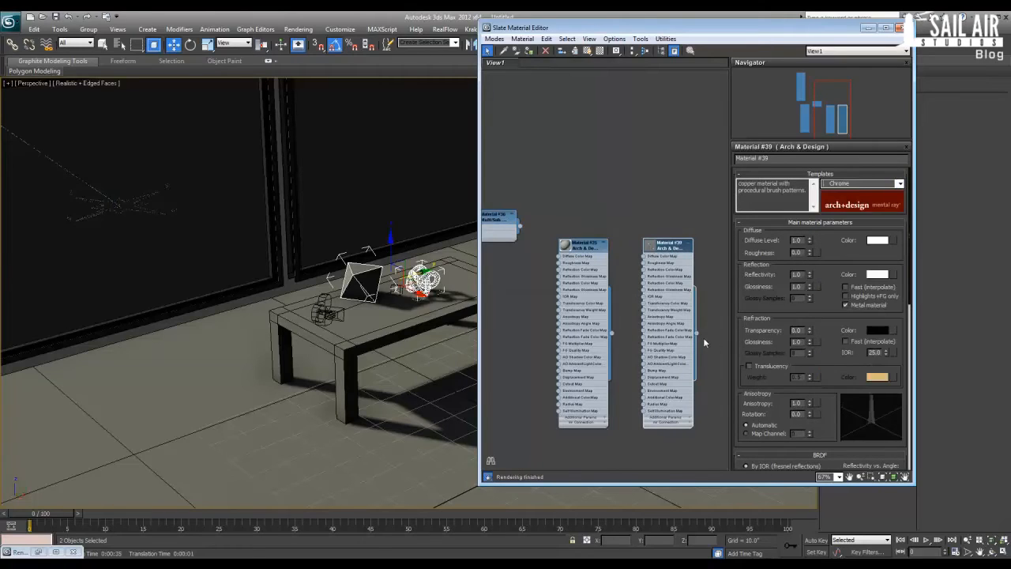
drag(696, 335, 368, 285)
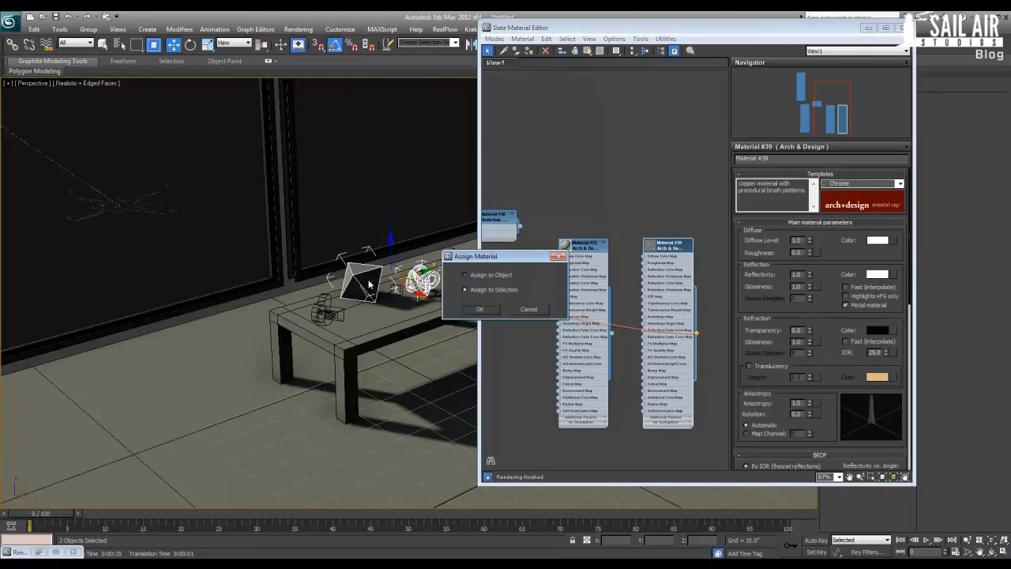
click(494, 309)
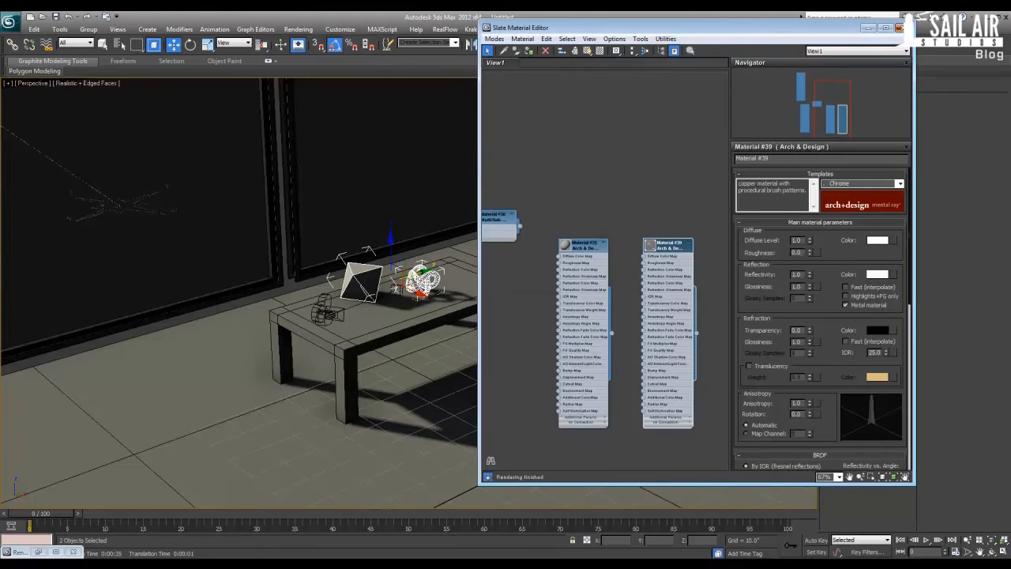
click(899, 28)
- Try the hedra's Cube/Octa, Dodec/Icos, Star1 and Star2 families, and return it to Tetra
click(360, 276)
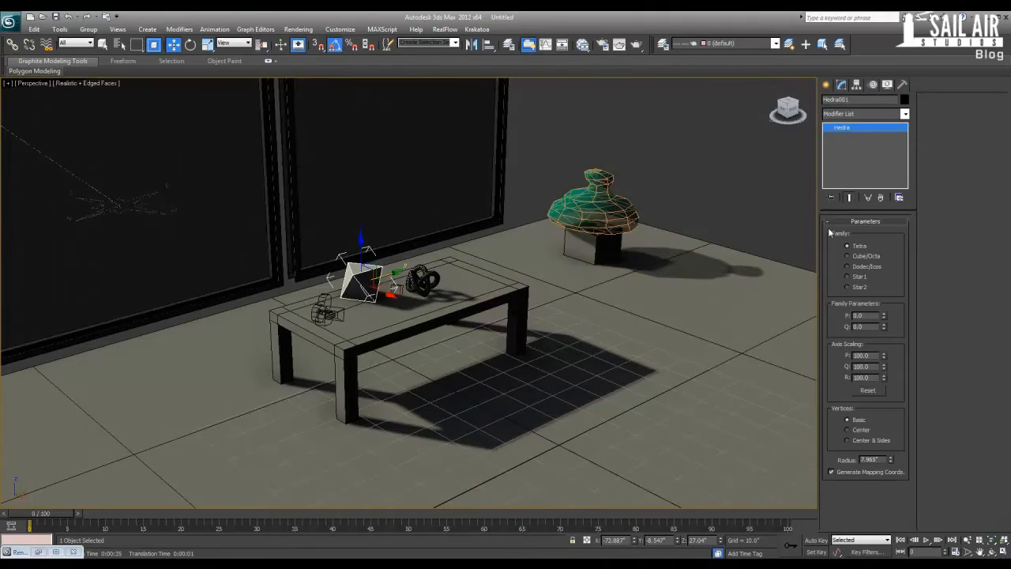
click(864, 266)
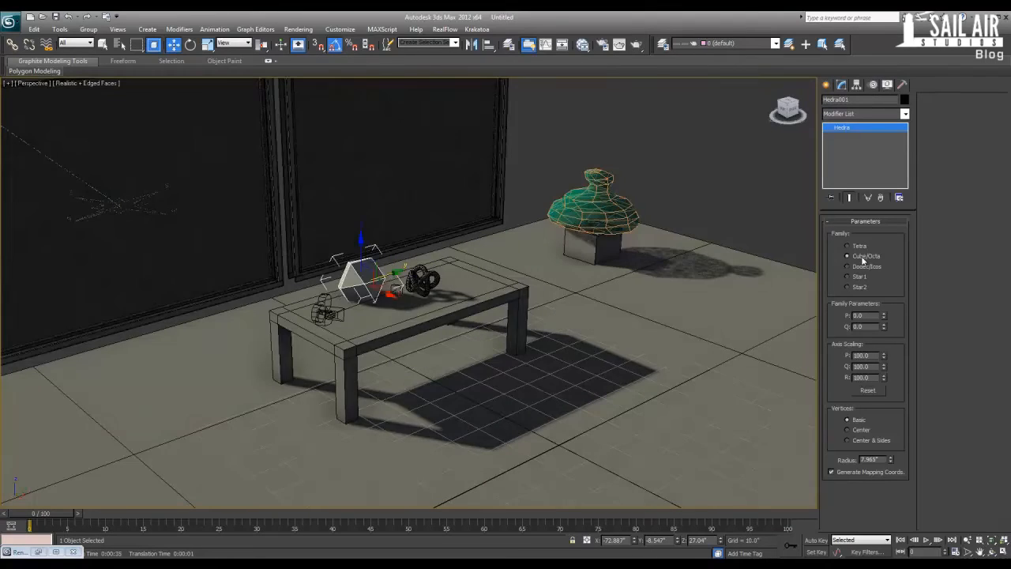
click(859, 277)
click(857, 287)
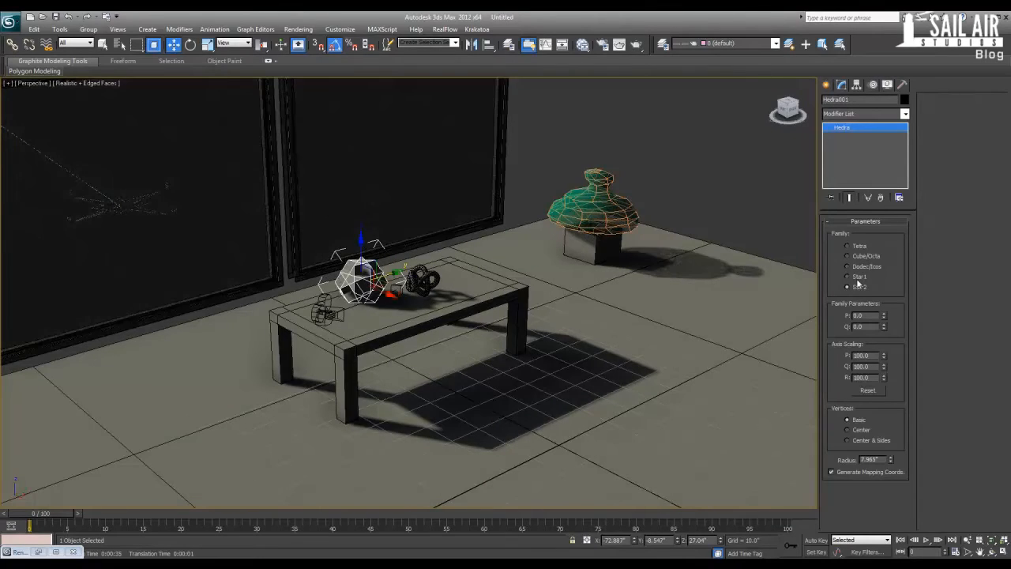
click(858, 276)
click(859, 267)
click(859, 256)
click(848, 247)
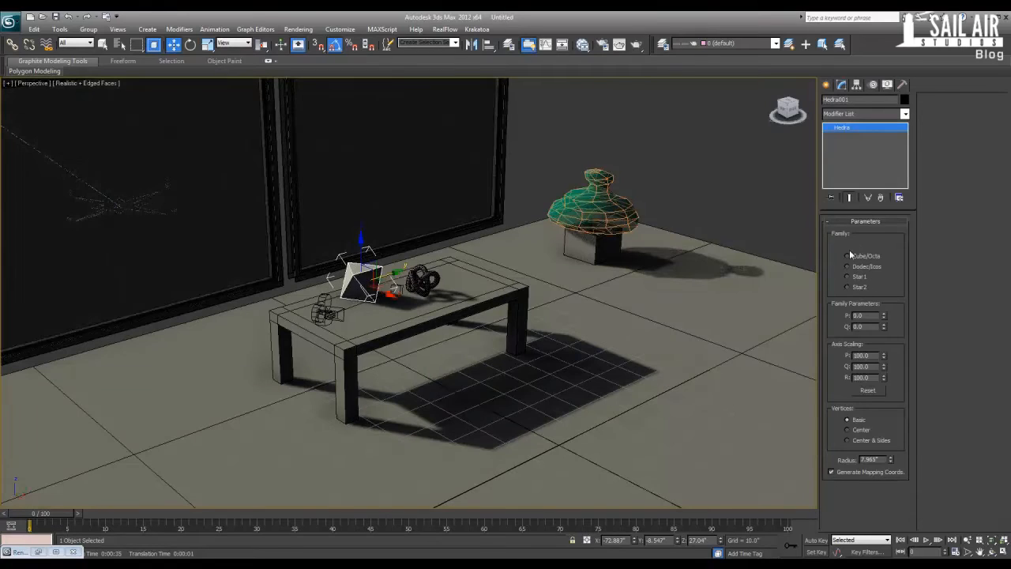
- Set the hedra's radius to 8 inches and deselect it
mouse_move(883, 317)
mouse_down()
mouse_move(880, 266)
mouse_move(878, 334)
mouse_up()
drag(880, 459, 804, 451)
text(8)
key(Return)
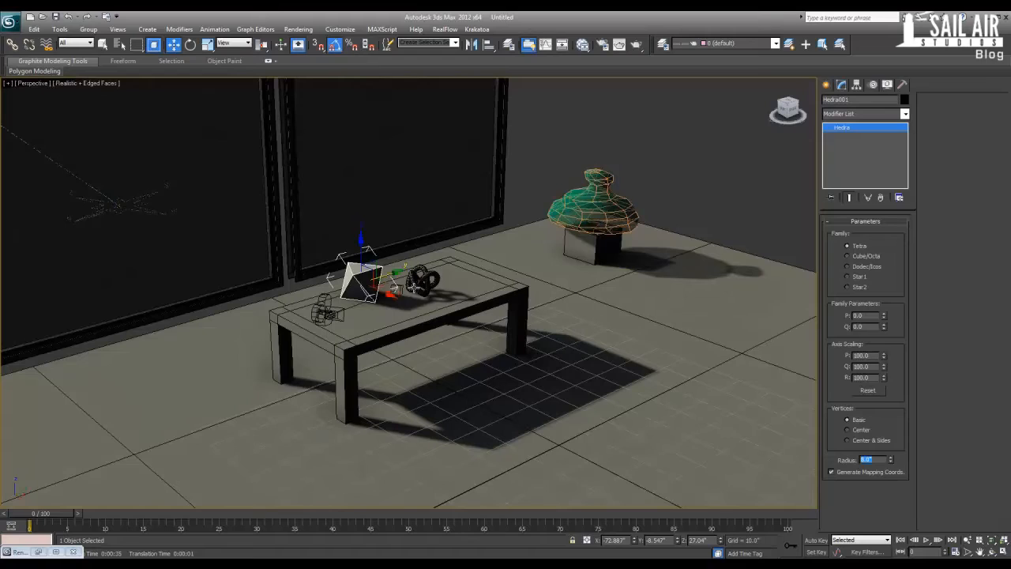
click(681, 169)
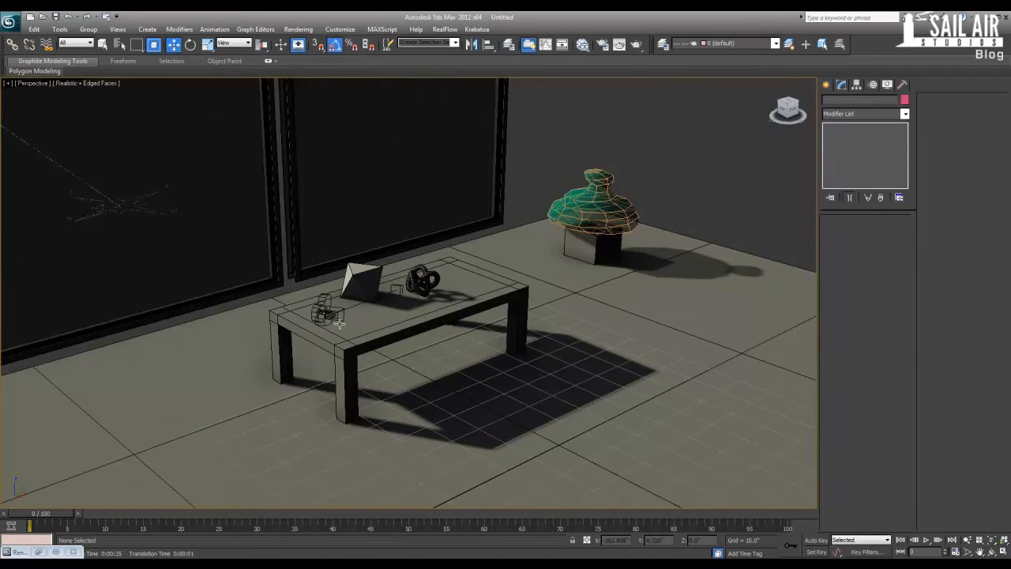
- Unhide all objects, test-render the Camera001 view to check the chrome objects, and close the rendered frame
right_click(534, 155)
click(551, 105)
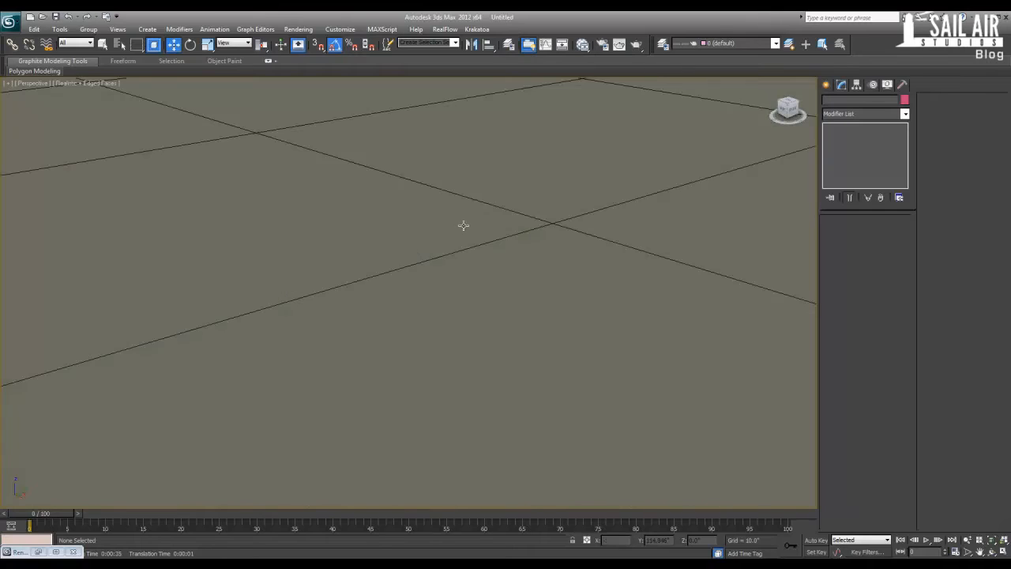
key(c)
key(shift+q)
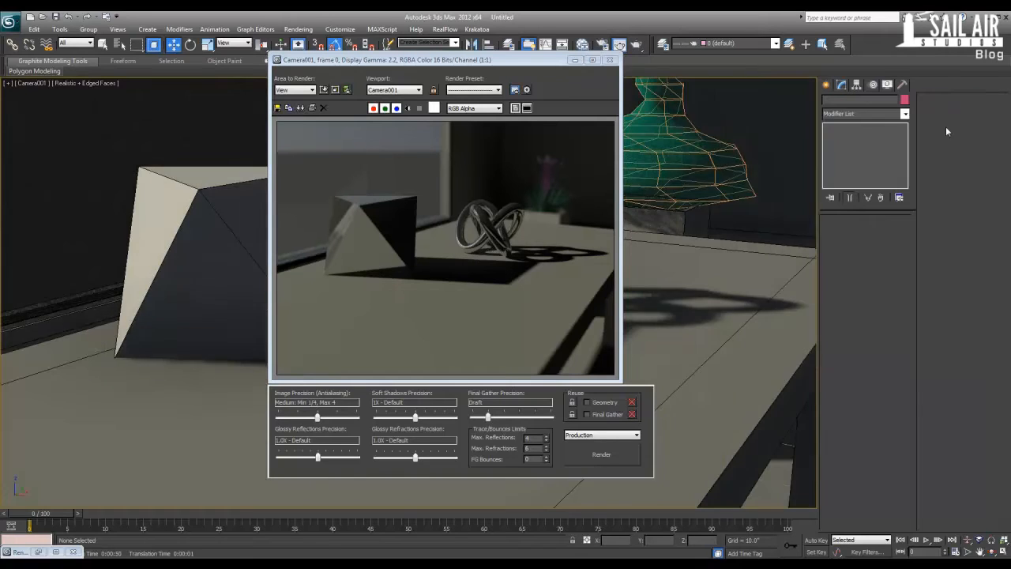
click(609, 60)
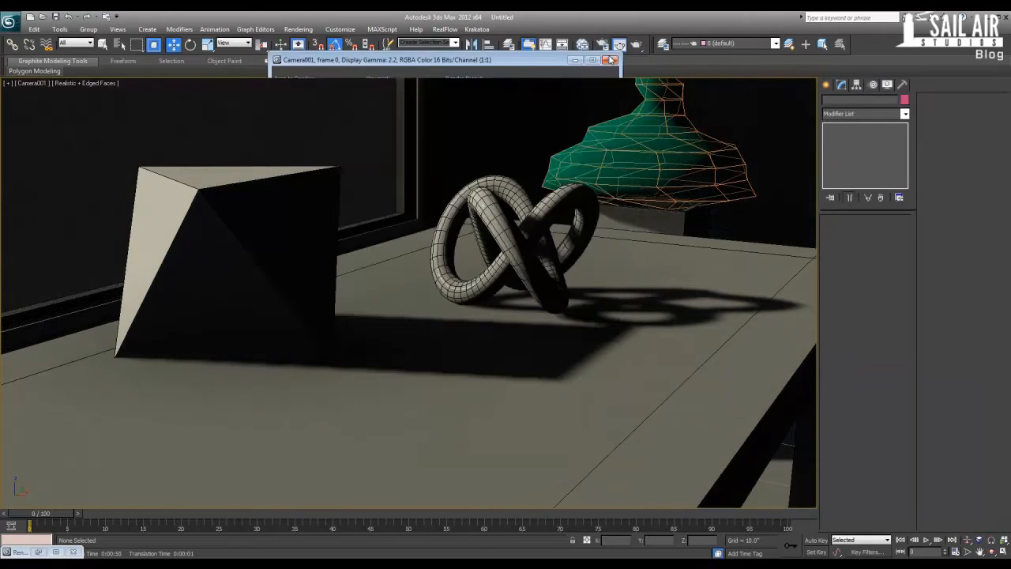
key(p)
scroll(467, 308, down, 3)
alt+middle_drag(467, 308, 376, 353)
click(410, 291)
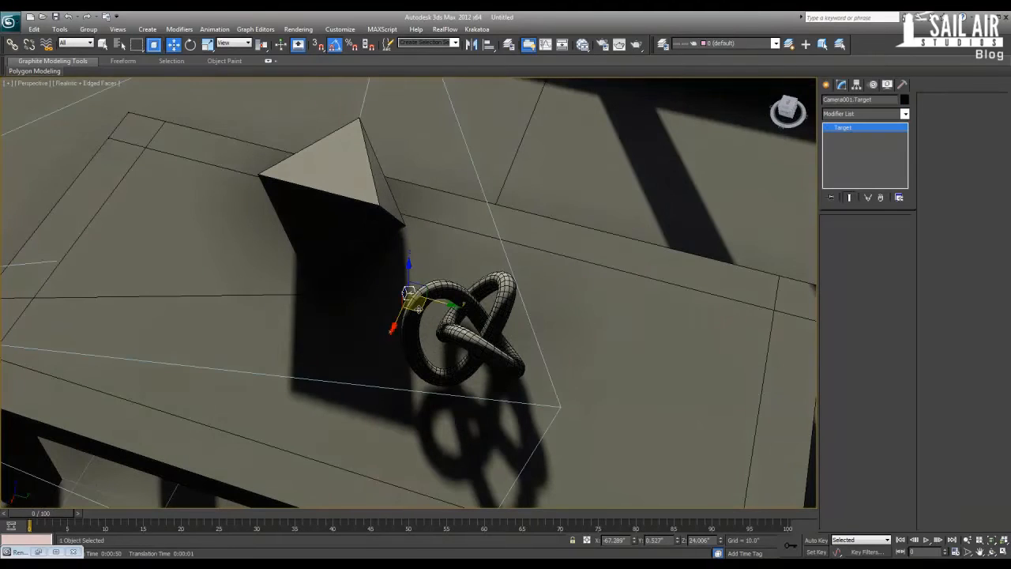
drag(419, 309, 453, 349)
right_click(453, 349)
click(451, 332)
click(320, 194)
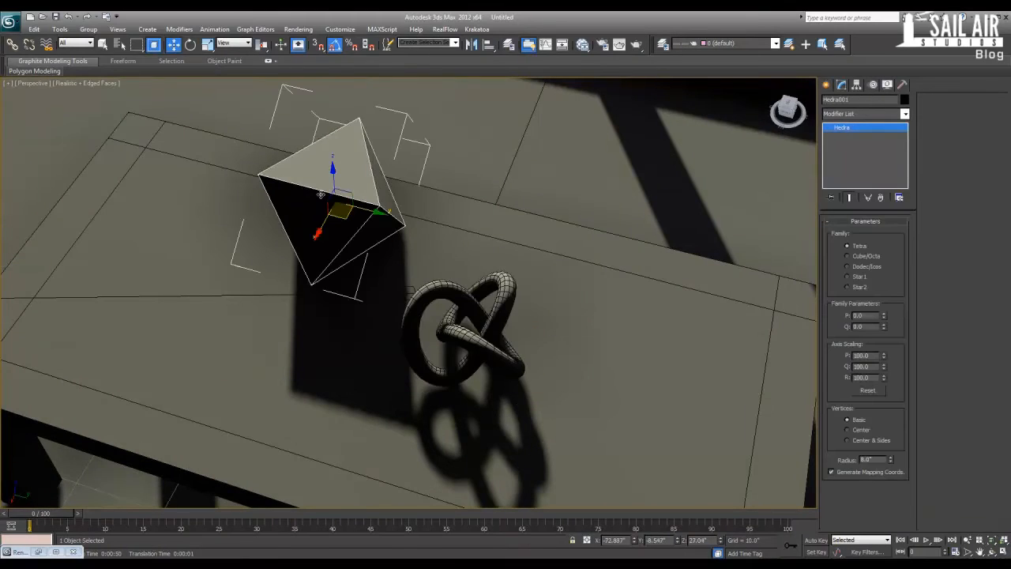
alt+middle_drag(313, 280, 354, 254)
key(c)
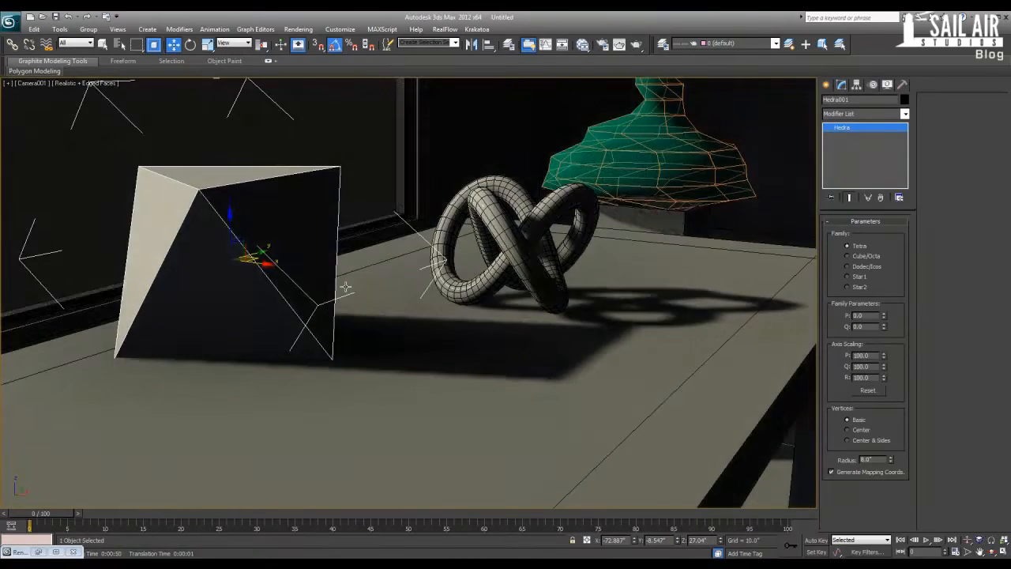
- Return to the perspective view, hide the ceiling plane and walls again, and frame the table
key(p)
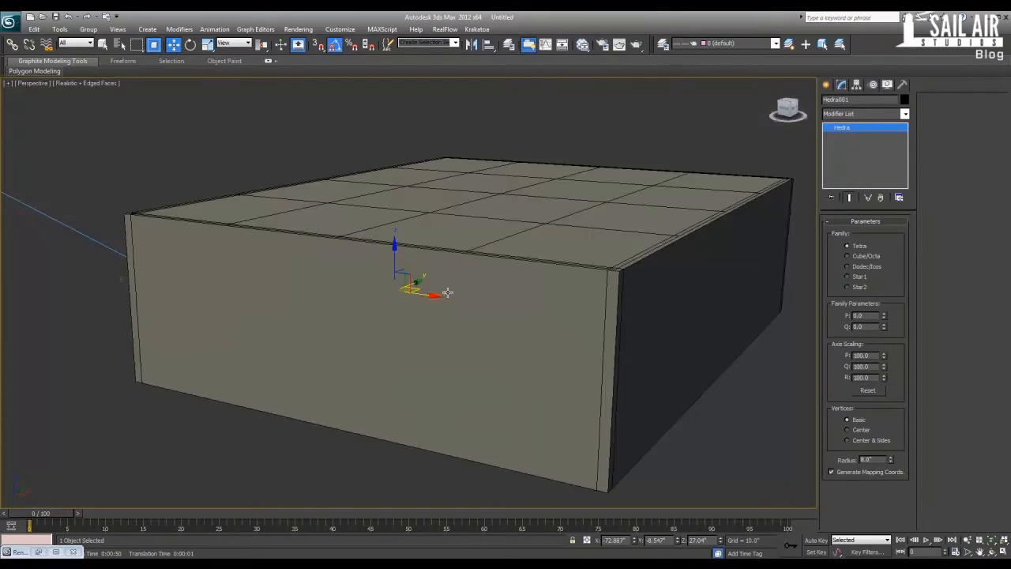
click(508, 368)
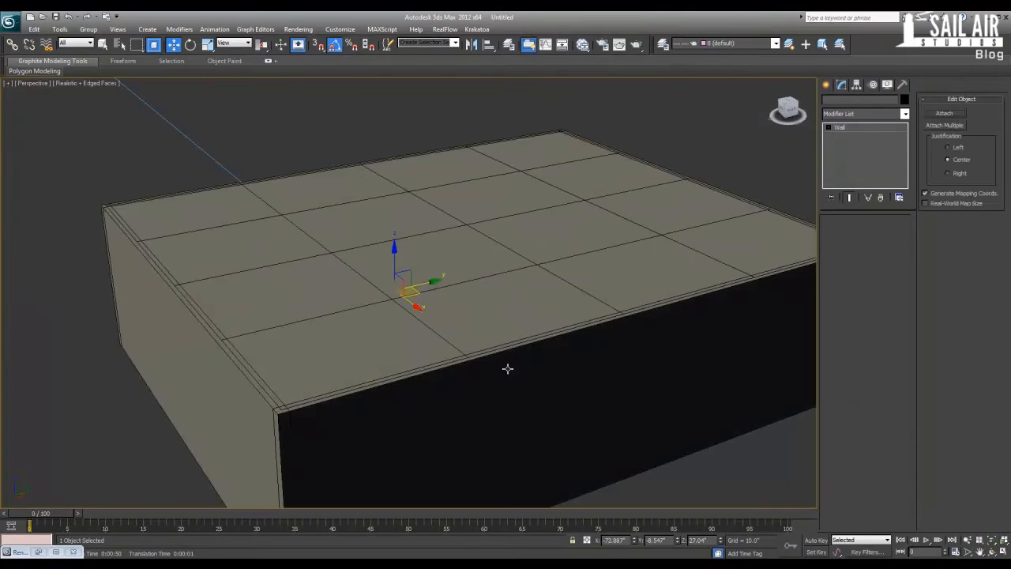
click(344, 272)
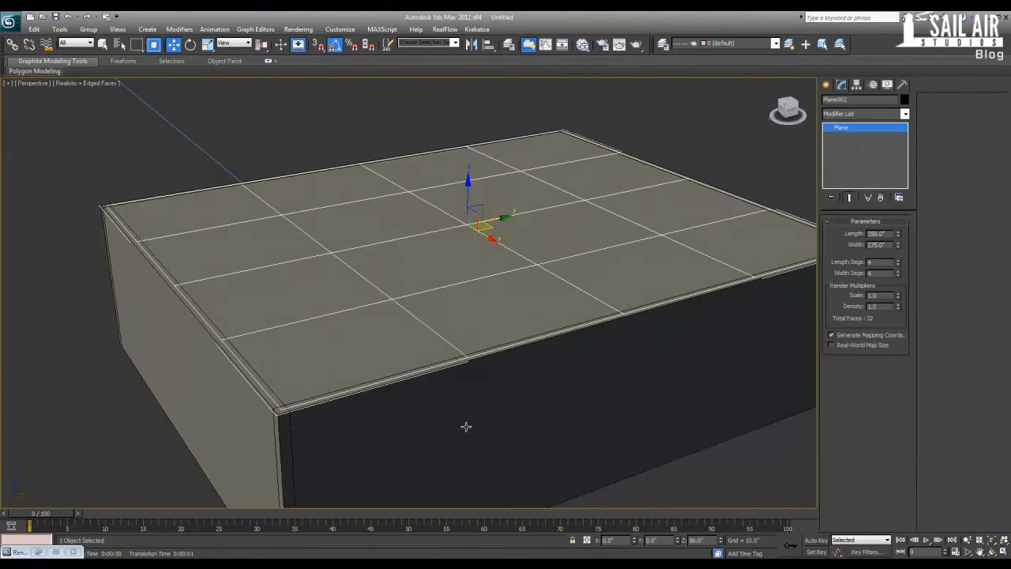
ctrl+click(466, 427)
right_click(467, 427)
click(484, 377)
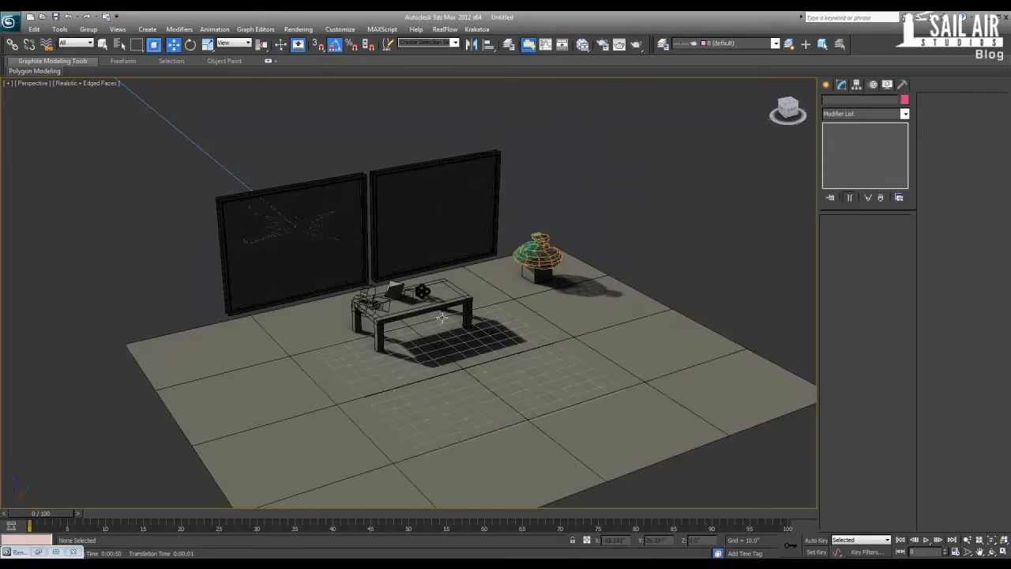
scroll(413, 363, up, 5)
- Start saving the scene and browse to the Tutorials folder at the root of drive E as its location
key(ctrl+s)
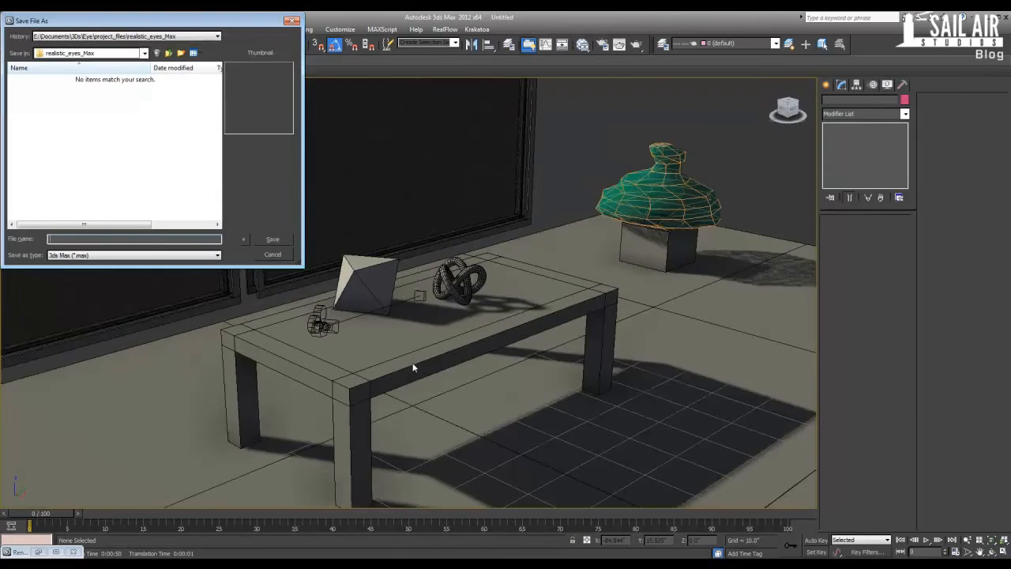
click(133, 37)
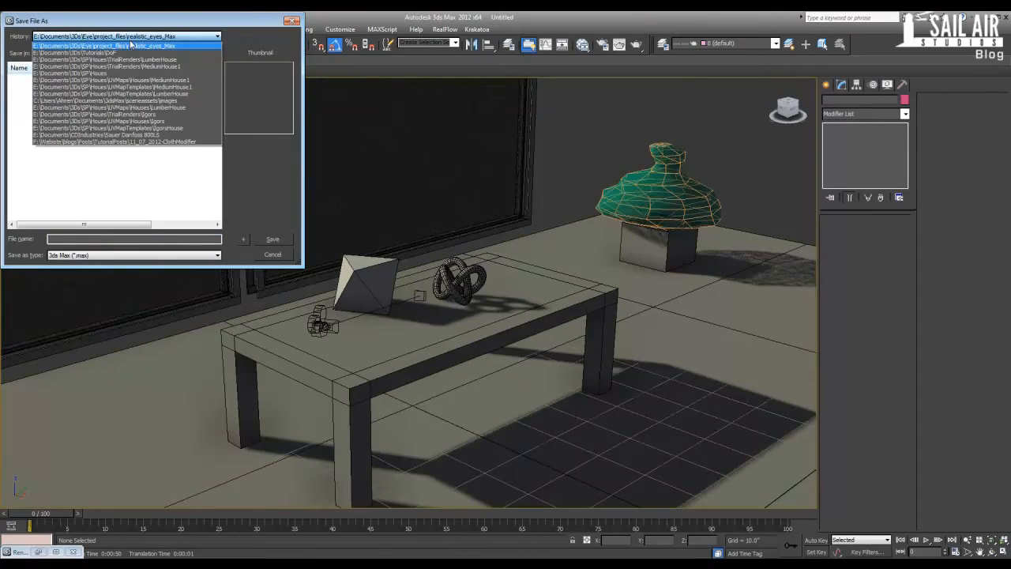
click(131, 53)
click(145, 53)
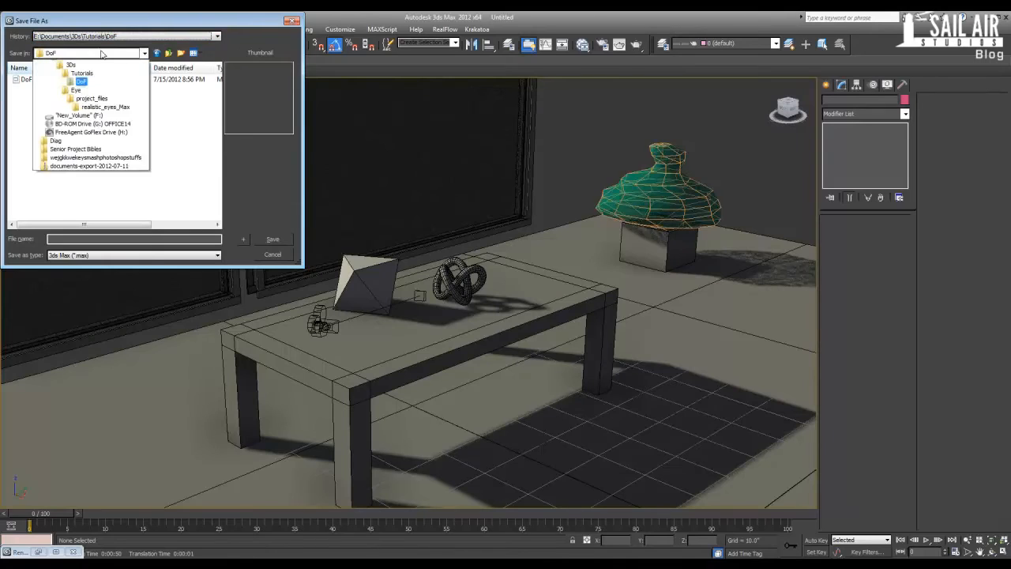
click(87, 143)
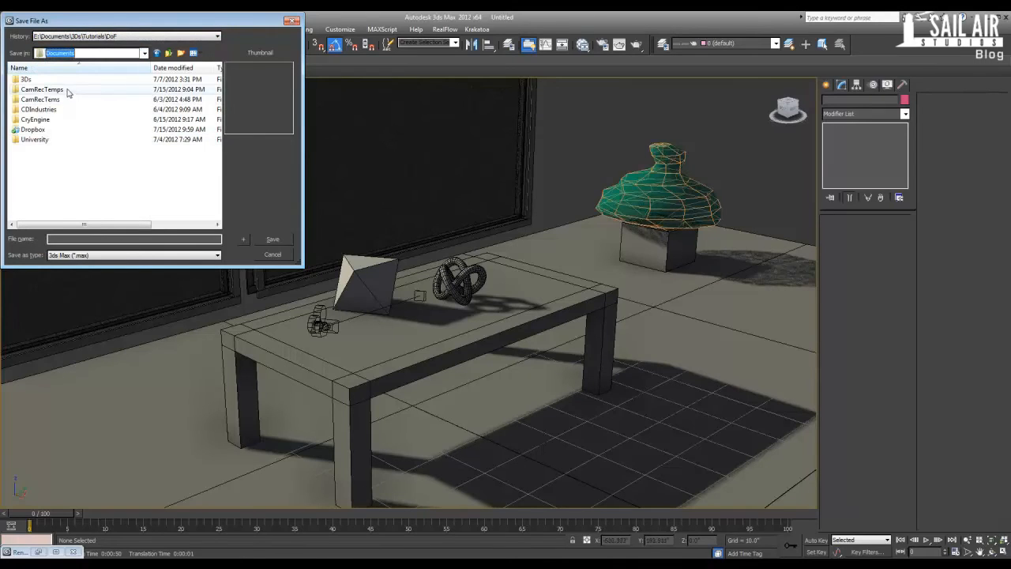
double_click(29, 79)
scroll(62, 145, down, 1)
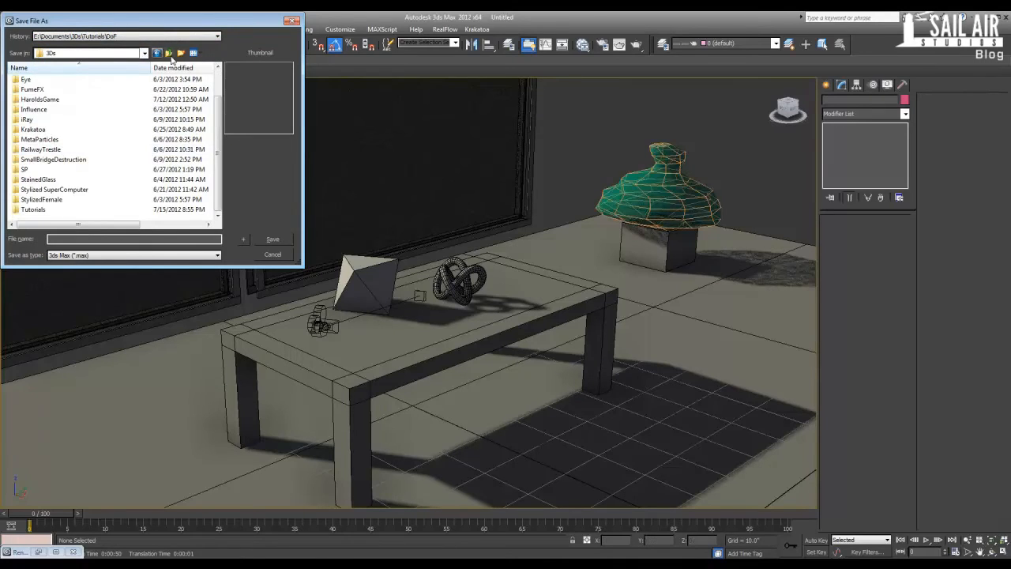
click(168, 55)
click(169, 55)
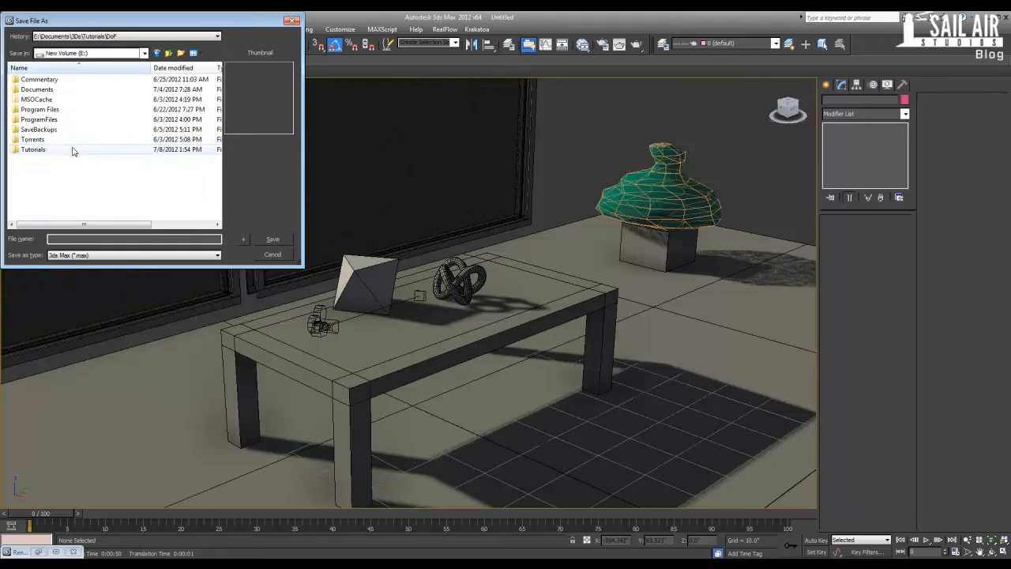
double_click(75, 149)
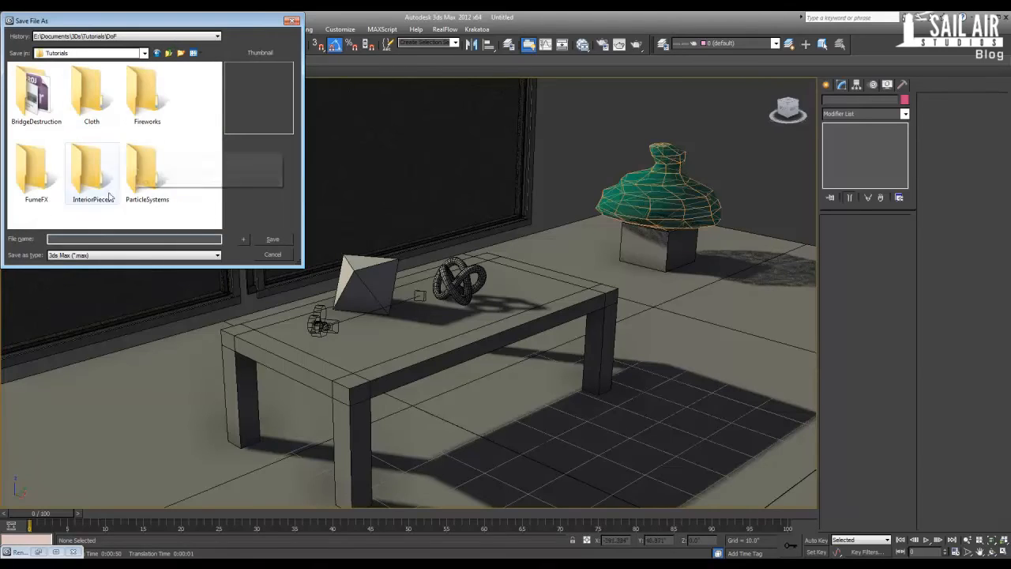
- Create a folder named DepthOFFeild inside Tutorials and save the scene in it as DoF.max
click(180, 53)
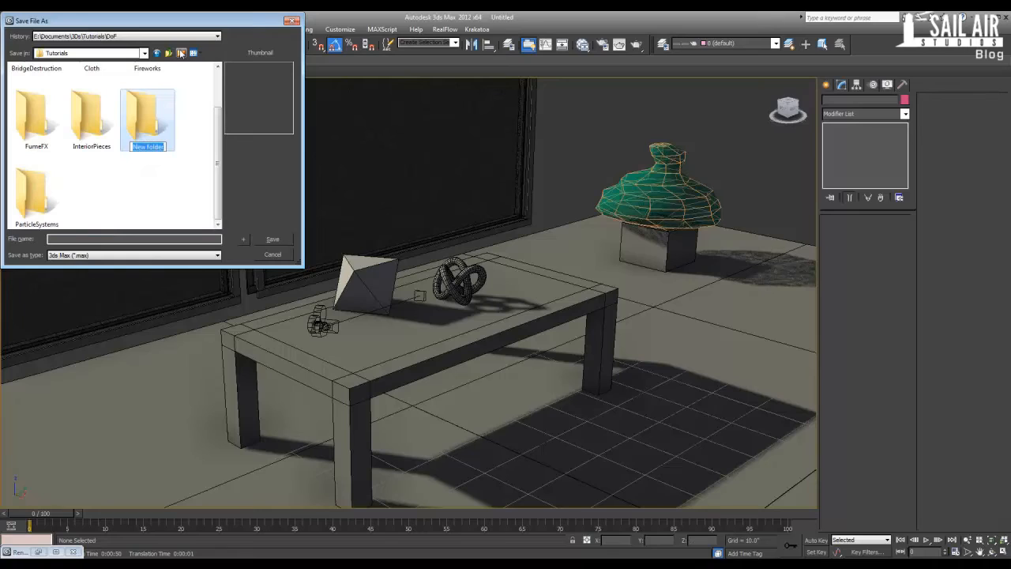
text(DepthOfField)
key(Return)
key(Return)
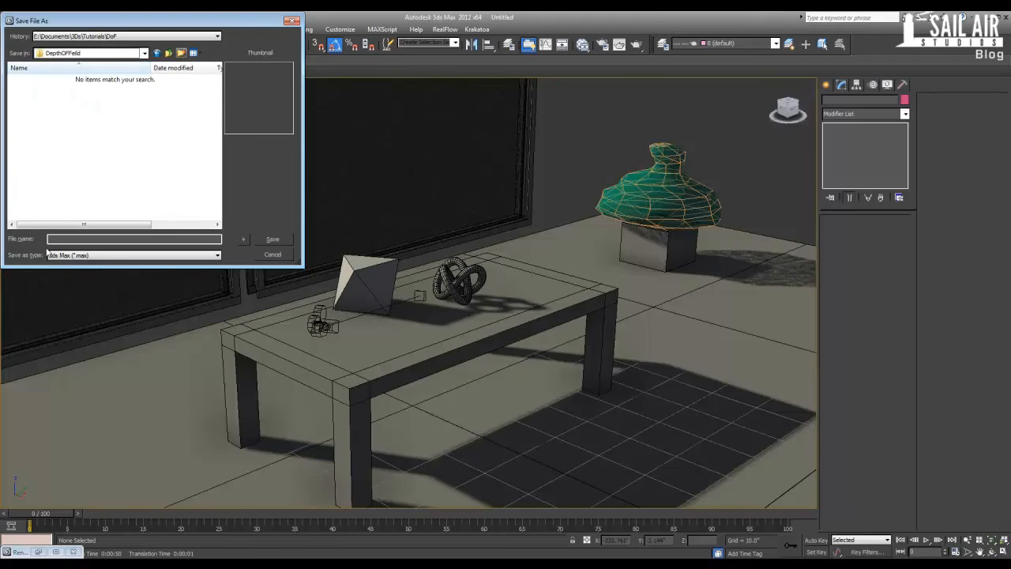
click(130, 240)
click(271, 240)
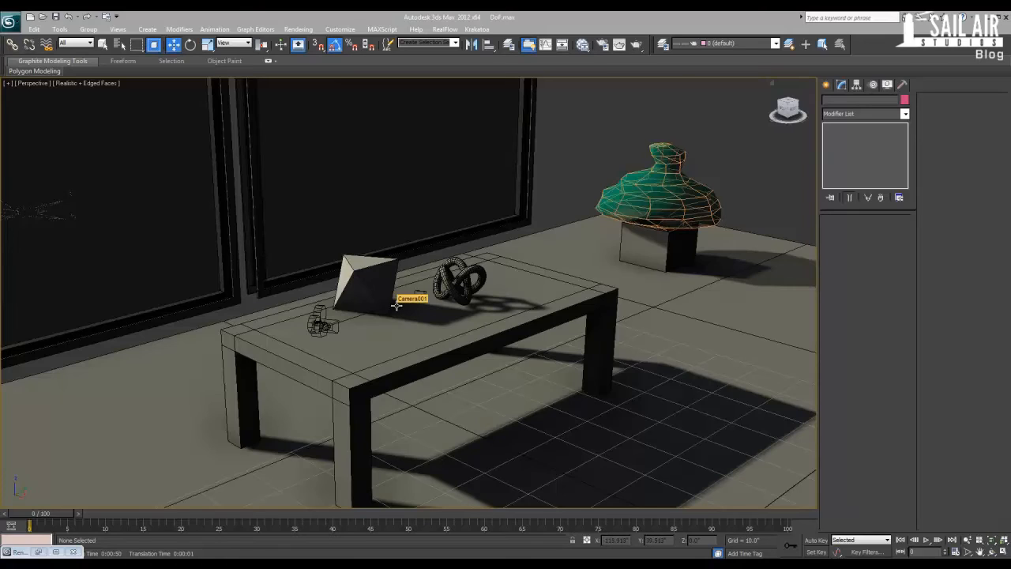
- Compare the camera and perspective views, then select Camera001 beside the torus knot and look through it
key(c)
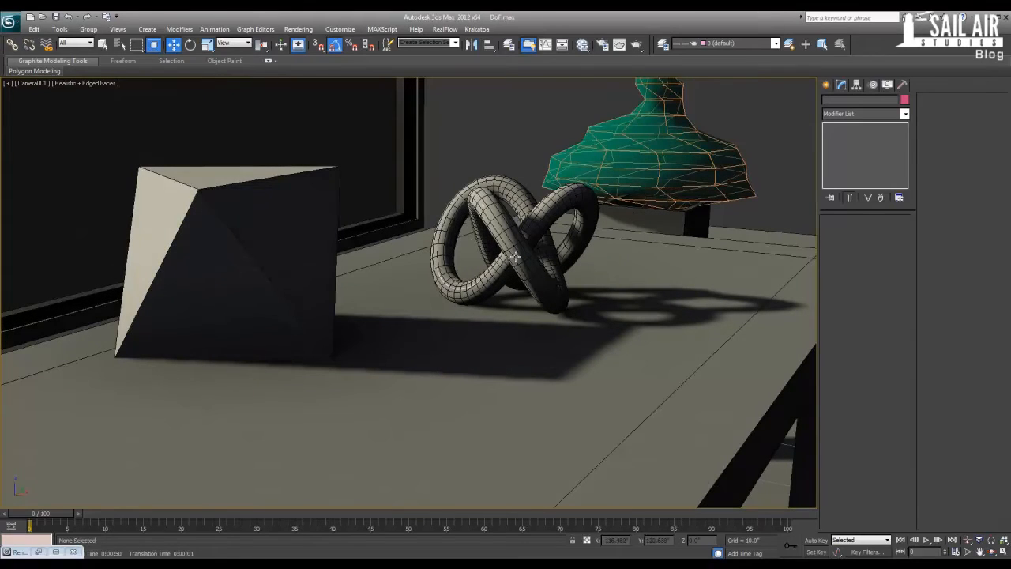
key(p)
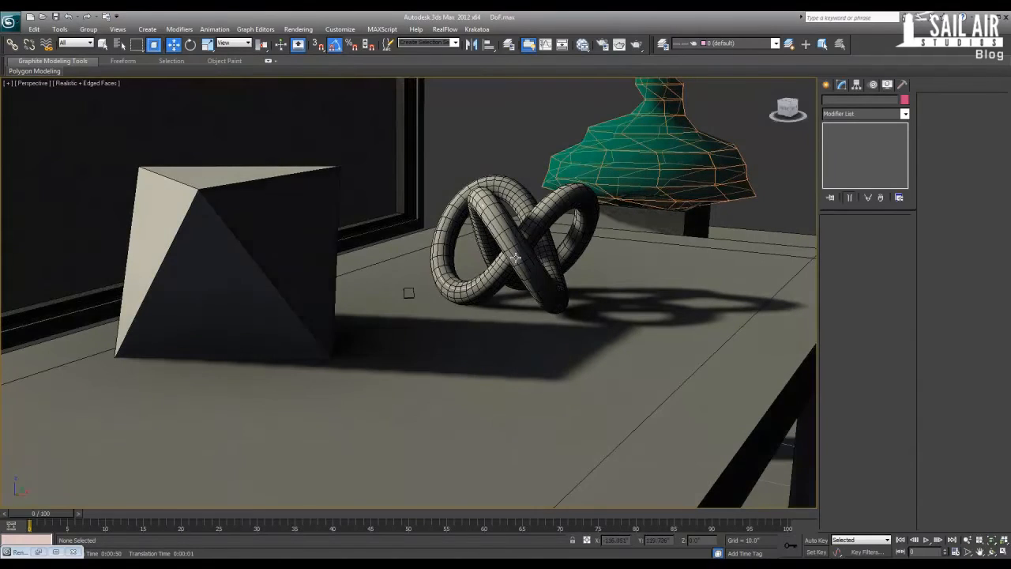
key(c)
key(p)
scroll(515, 293, down, 4)
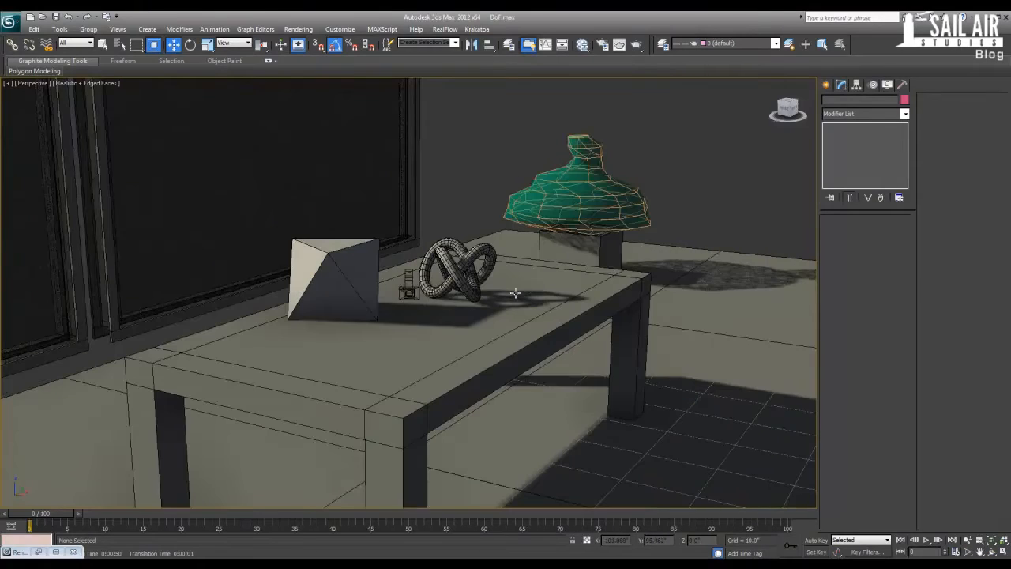
click(408, 290)
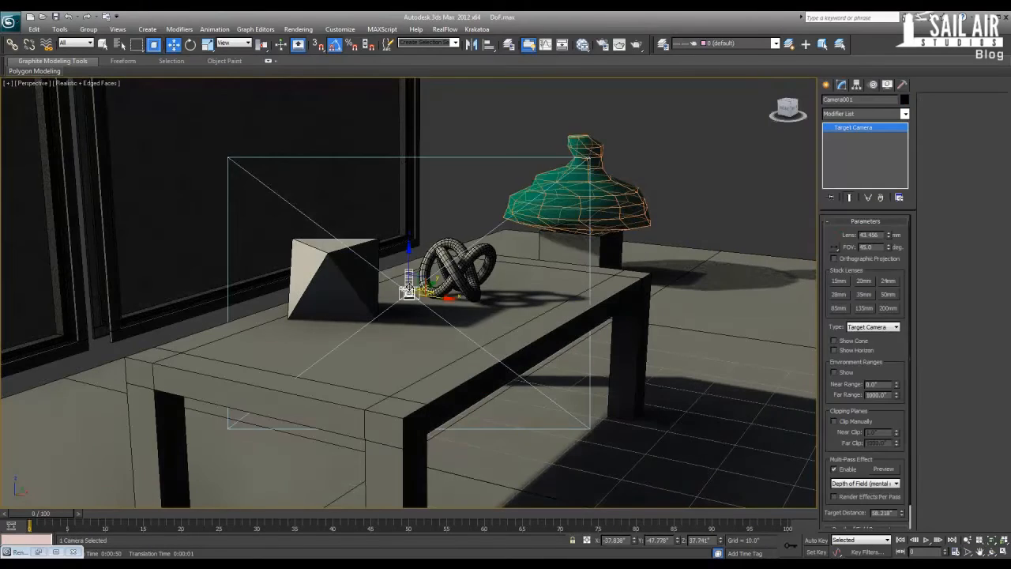
key(c)
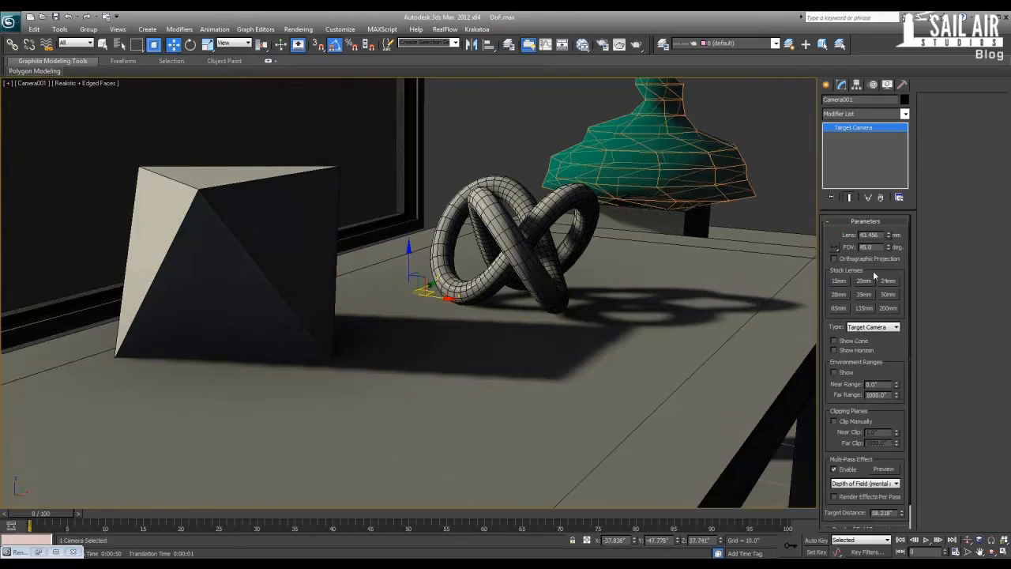
- Set Camera001's depth-of-field f-stop to 15 and test-render its view
scroll(890, 282, down, 2)
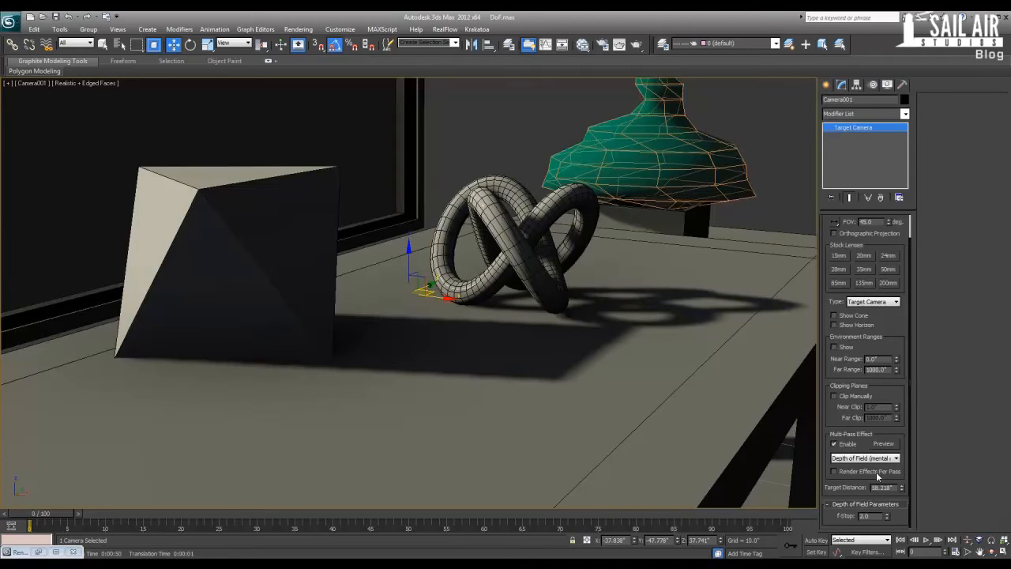
double_click(870, 515)
text(15)
key(Return)
click(619, 46)
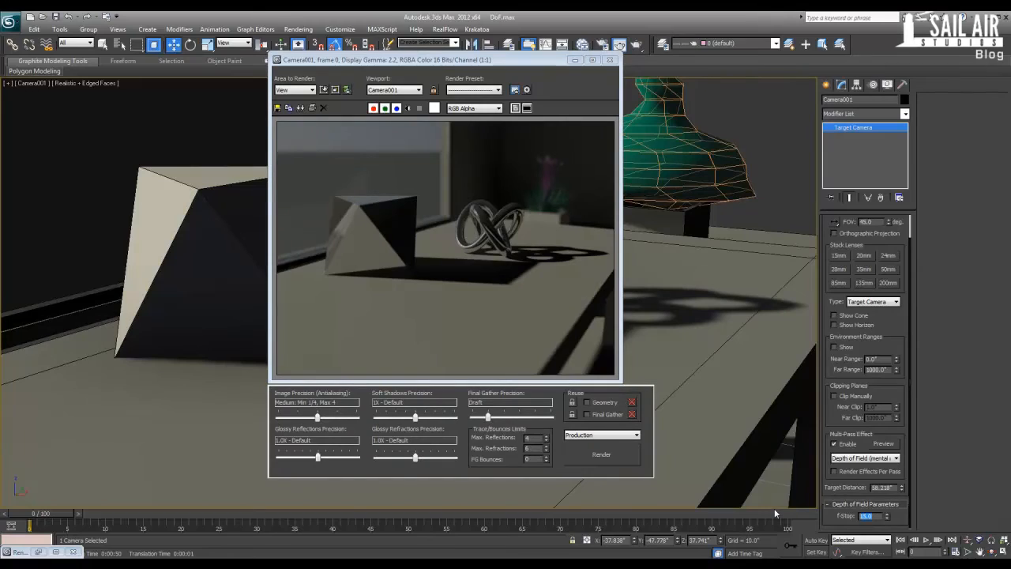
- Set the camera's f-stop to 8 and fit a render region over the torus knot's edge, its shadow and the plant's pot
text(8)
key(Return)
click(324, 90)
drag(311, 147, 486, 127)
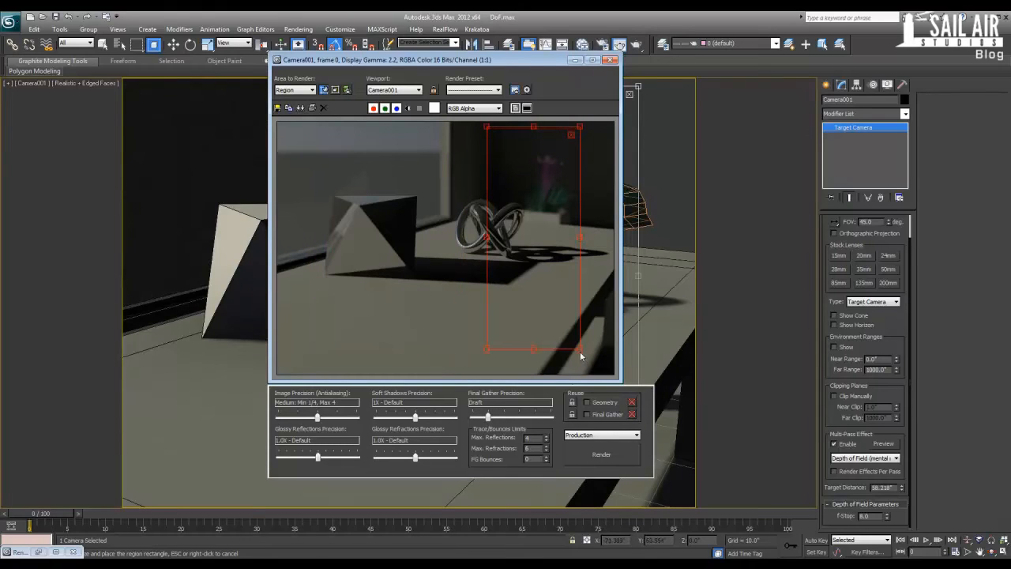
drag(580, 347, 582, 241)
drag(514, 194, 533, 265)
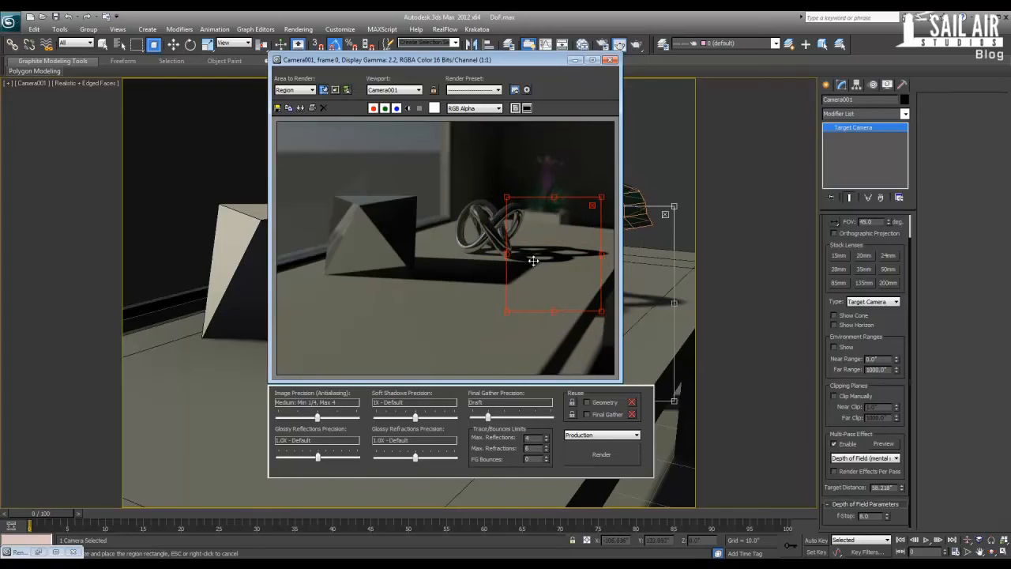
drag(505, 194, 498, 191)
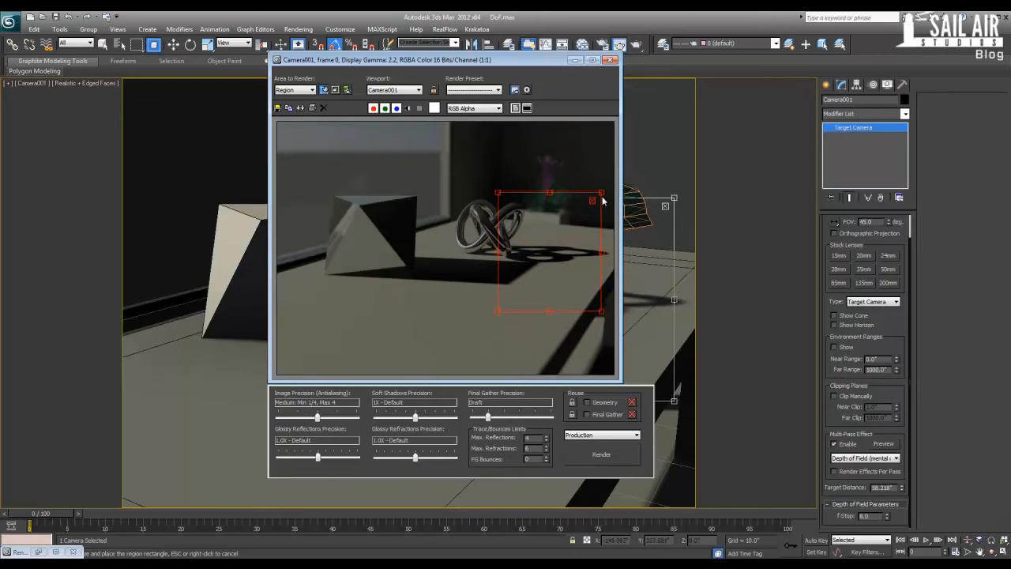
drag(602, 198, 605, 190)
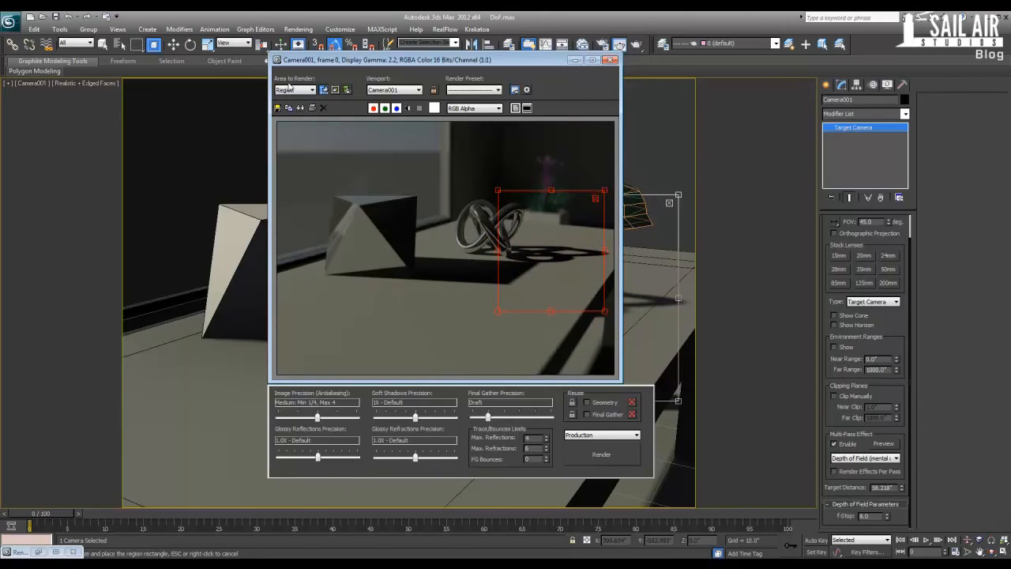
- Render the region, end region editing, and render it again to check the depth of field
click(609, 455)
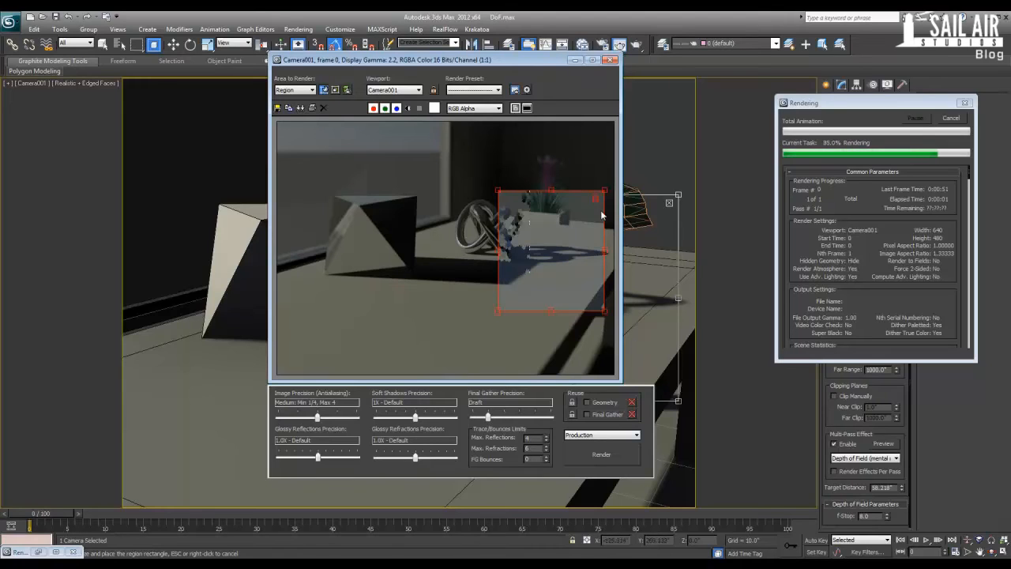
right_click(661, 147)
right_click(723, 124)
click(751, 74)
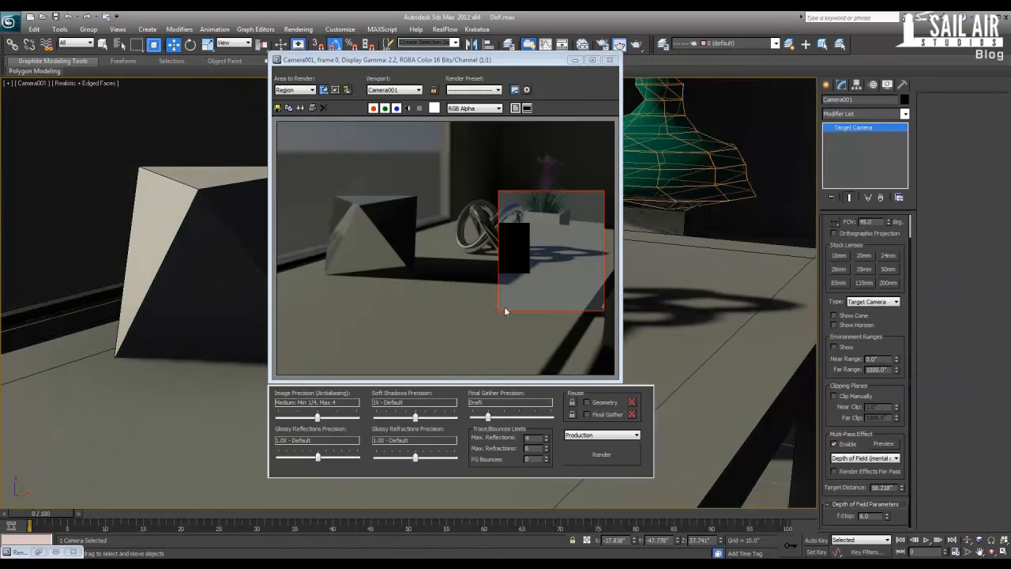
click(591, 455)
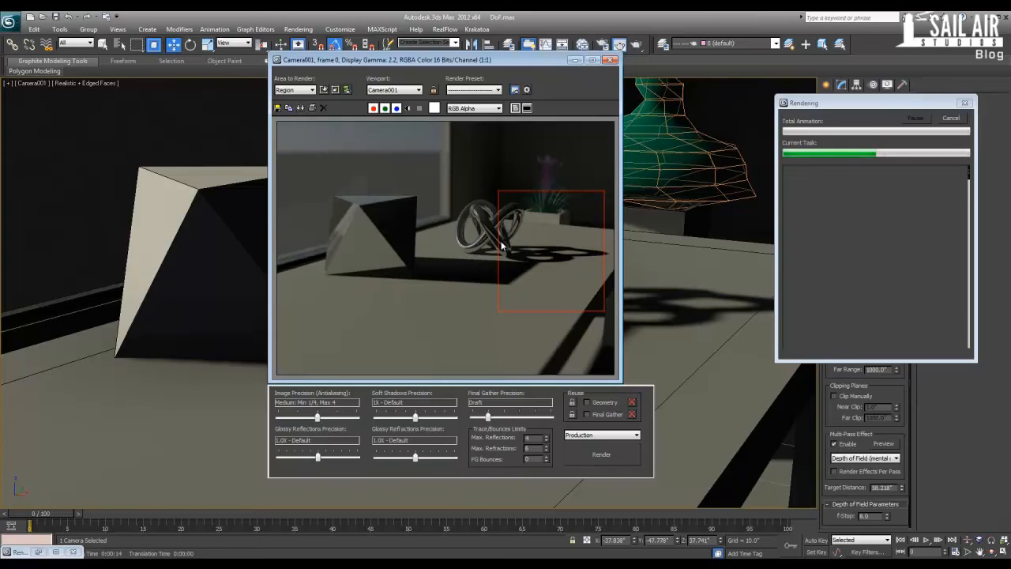
- Examine the blur on the hedra, torus knot and plant in the rendered frame, maximized and at several magnifications
scroll(501, 245, up, 1)
middle_drag(519, 245, 416, 261)
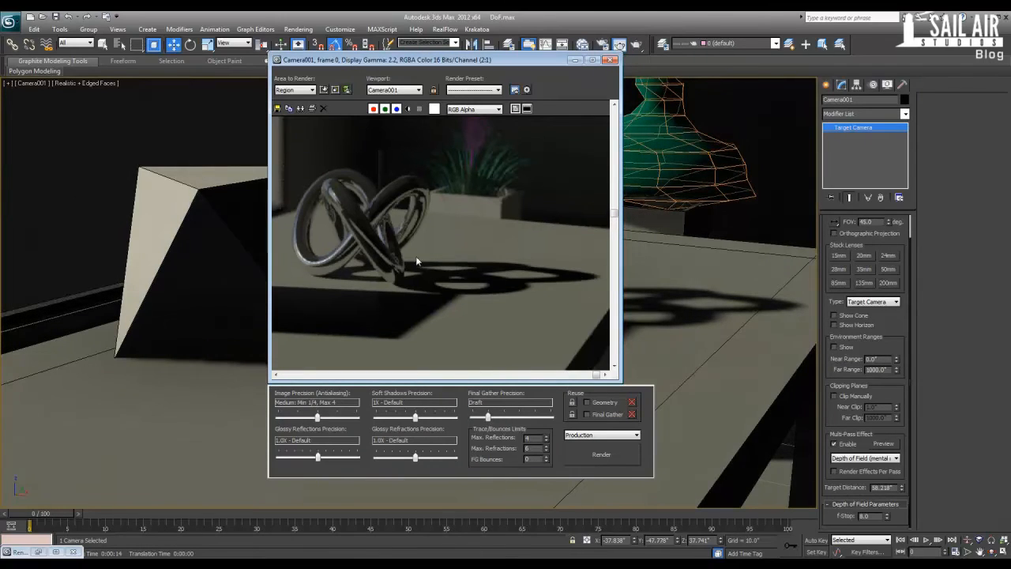
click(324, 89)
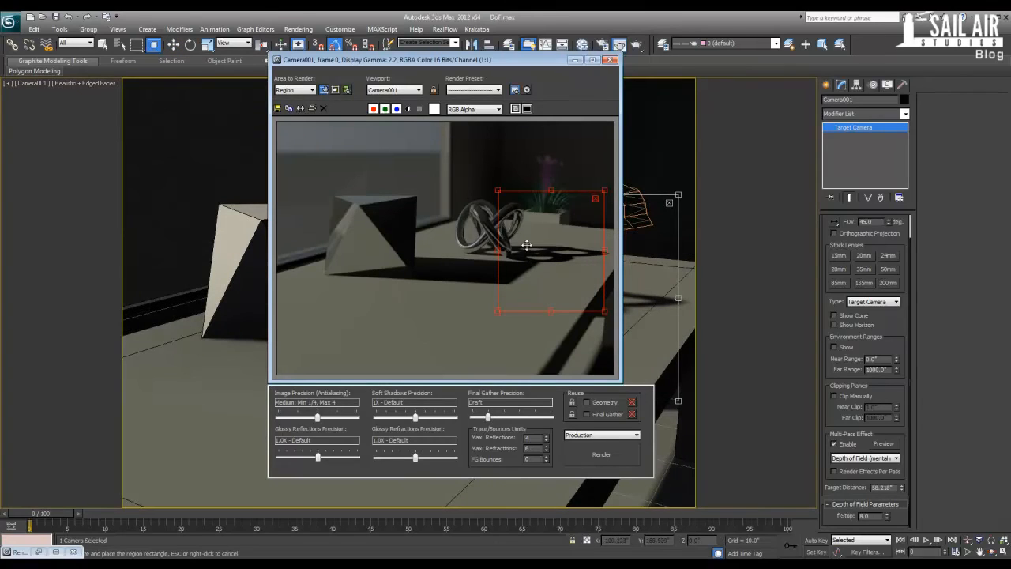
drag(495, 61, 474, 1)
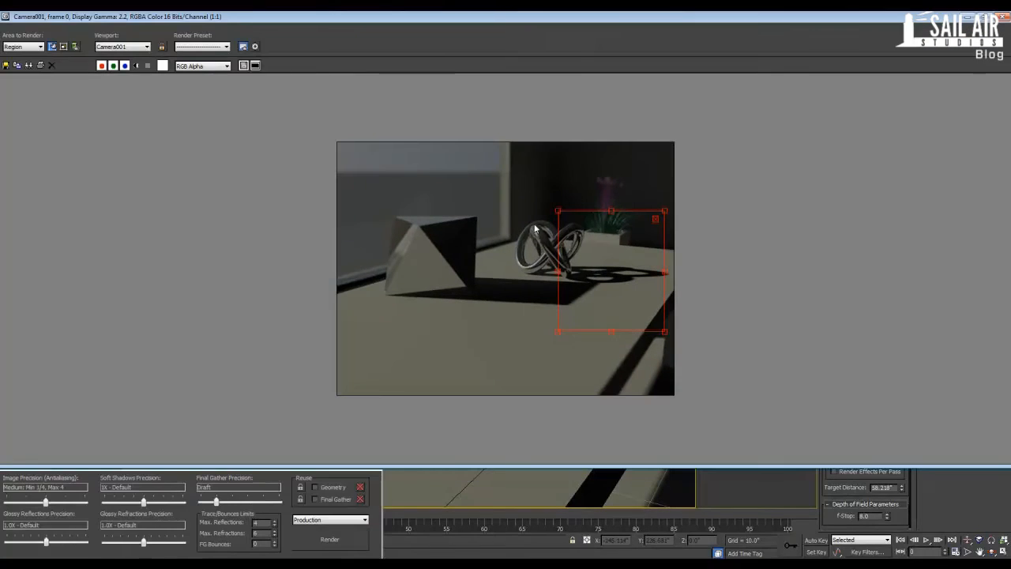
click(52, 46)
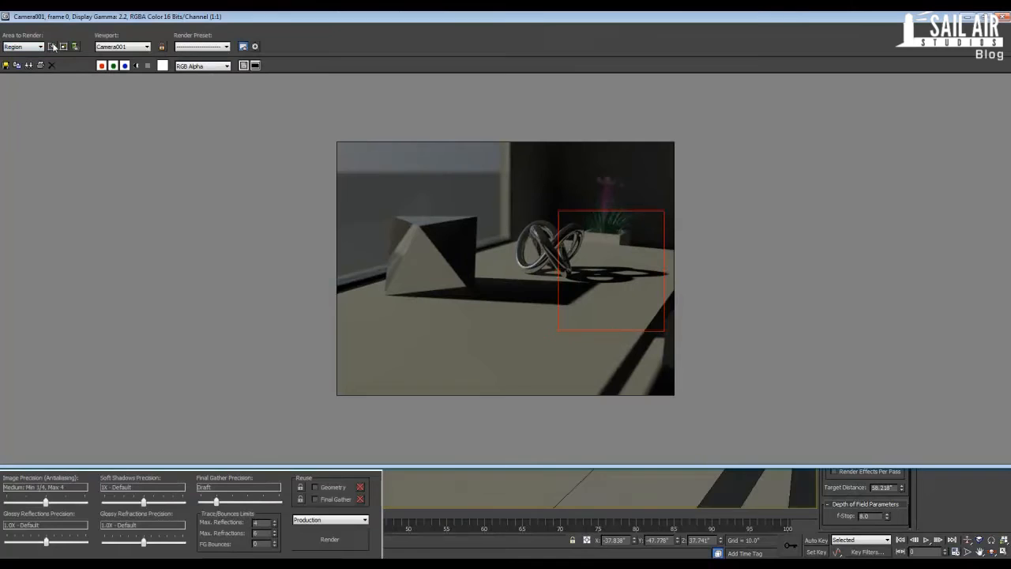
scroll(518, 237, up, 2)
scroll(529, 238, down, 1)
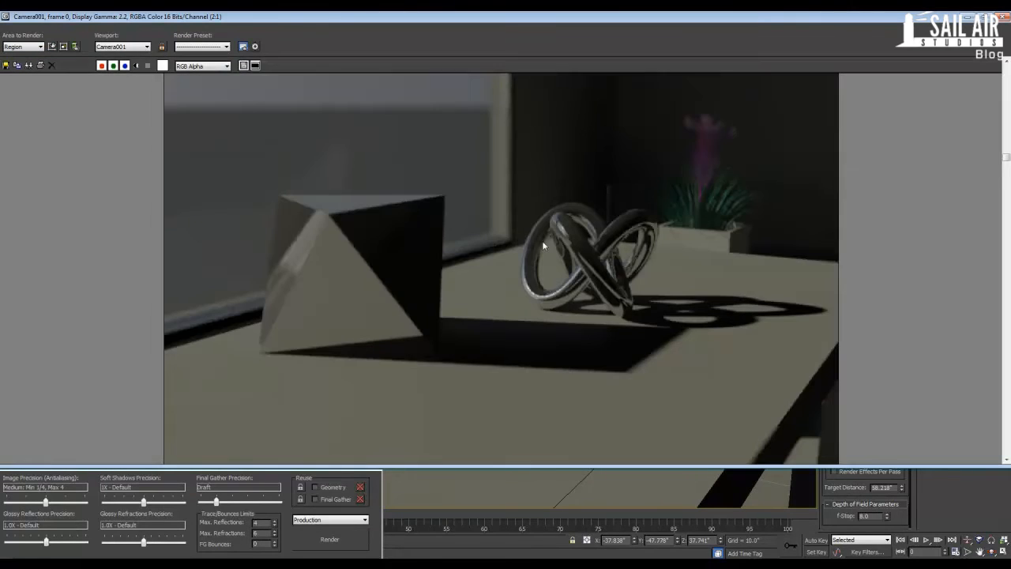
scroll(553, 245, up, 1)
scroll(589, 276, up, 1)
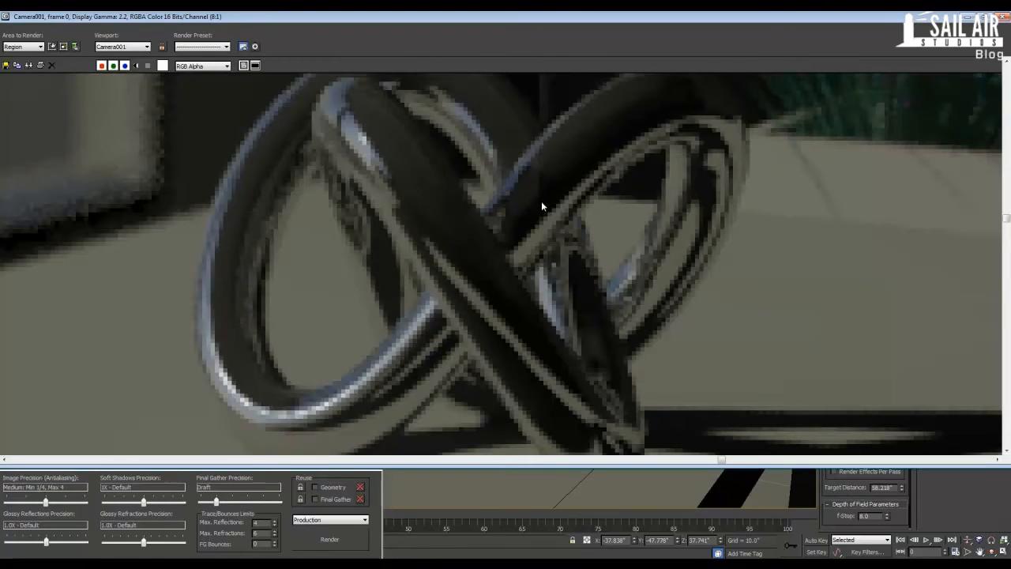
scroll(542, 206, down, 2)
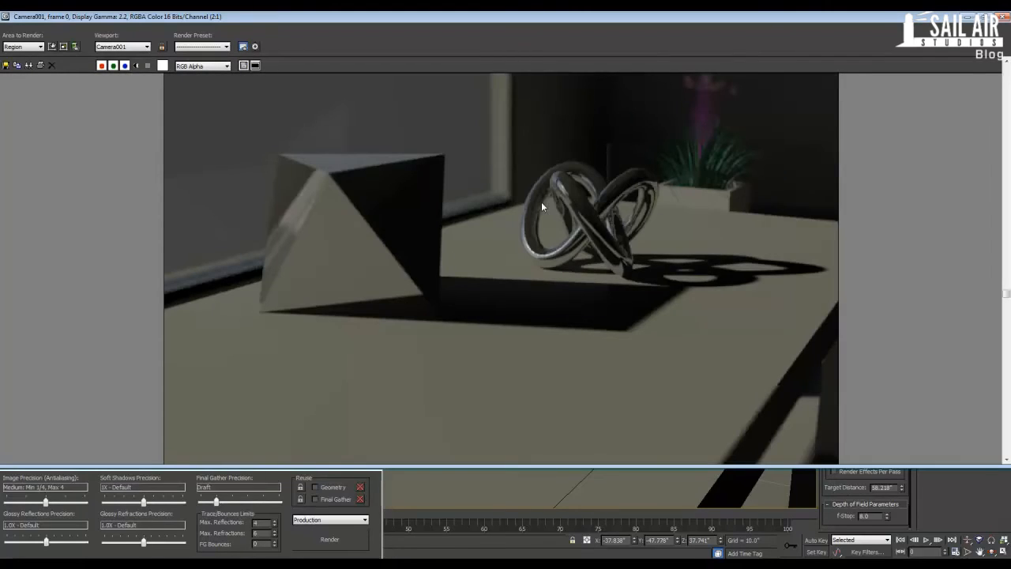
drag(710, 15, 488, 62)
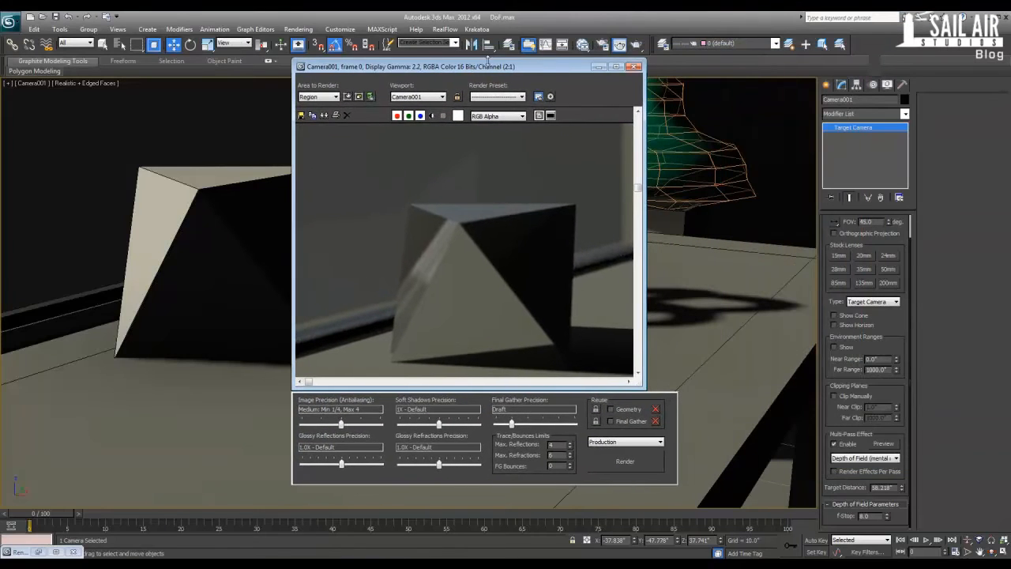
scroll(515, 177, down, 1)
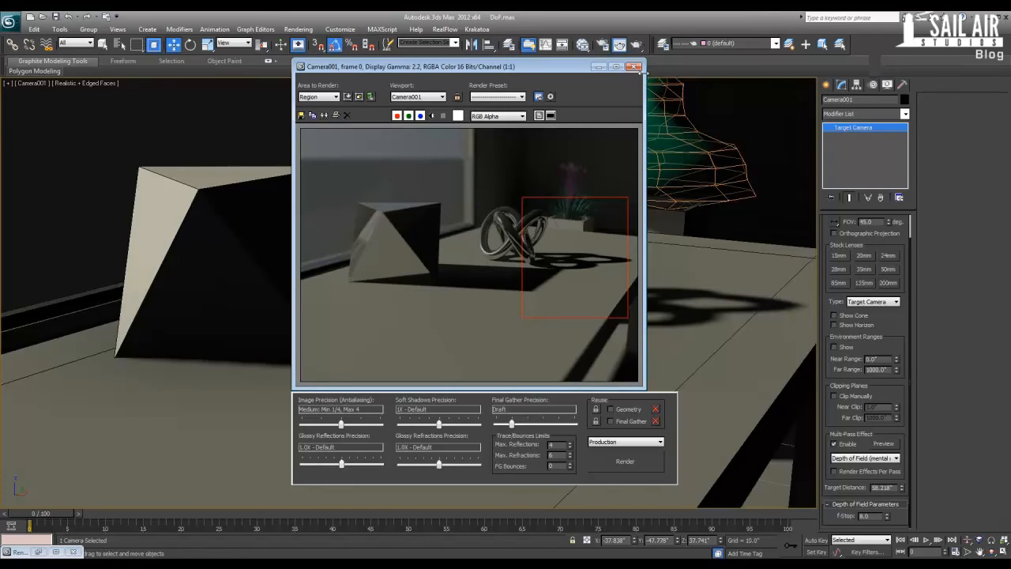
- Close the rendered frame and set Camera001's depth-of-field f-stop to 2
click(635, 66)
drag(877, 516, 779, 519)
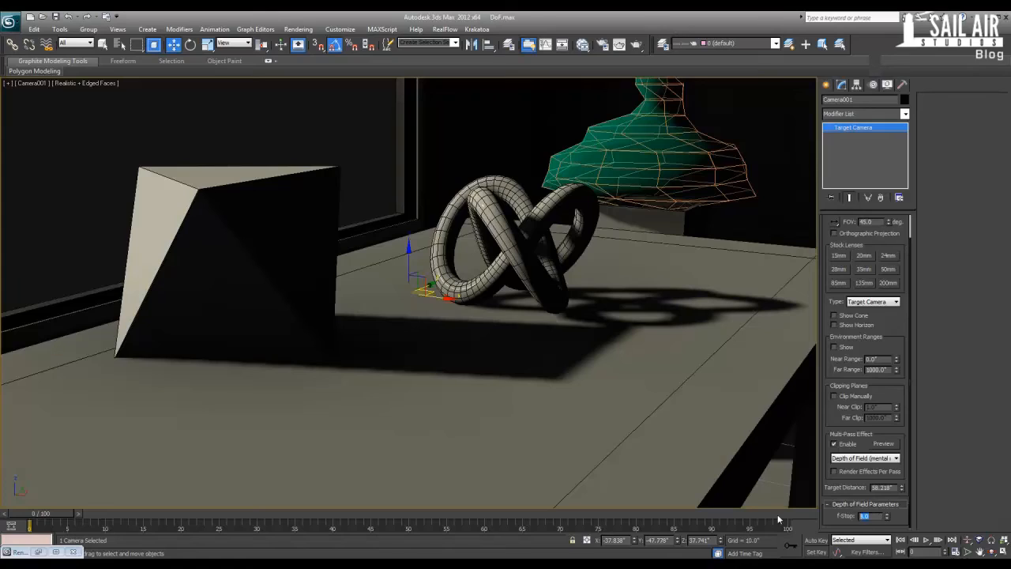
text(2)
key(Return)
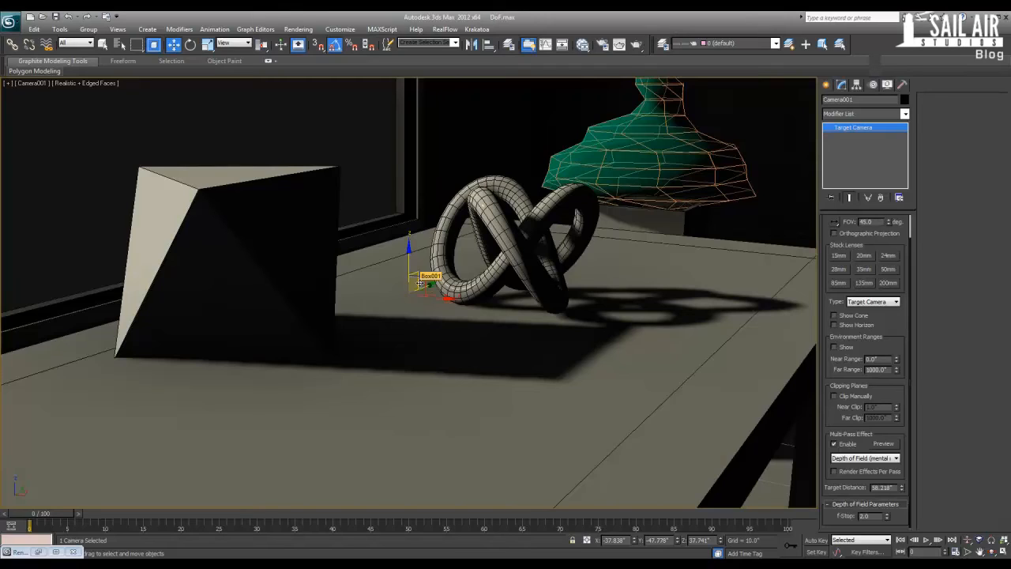
- Select the Daylight001 system in the Perspective view and set its mr Sun shadow softness to 2.25
key(p)
scroll(420, 287, down, 5)
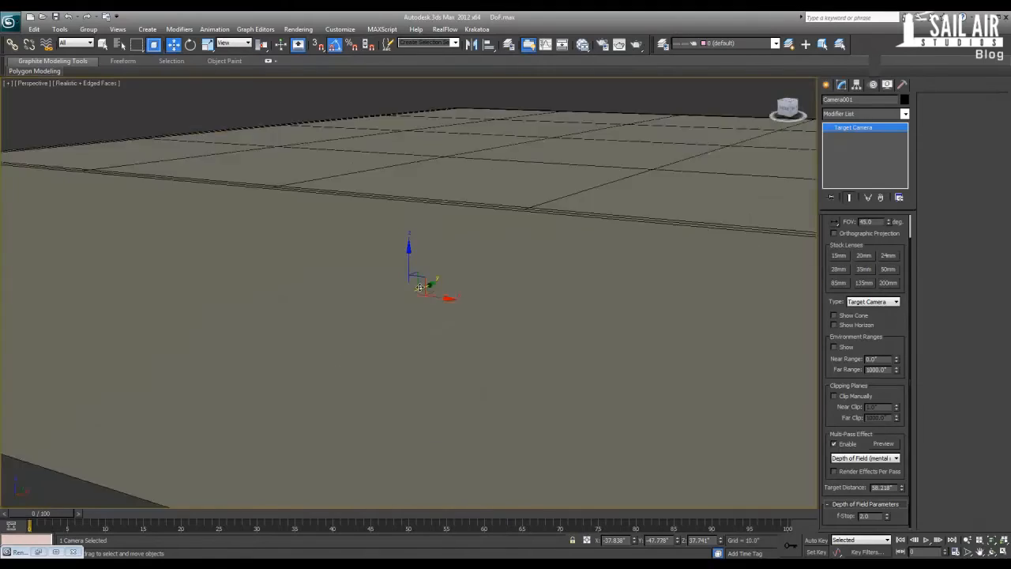
scroll(419, 287, down, 5)
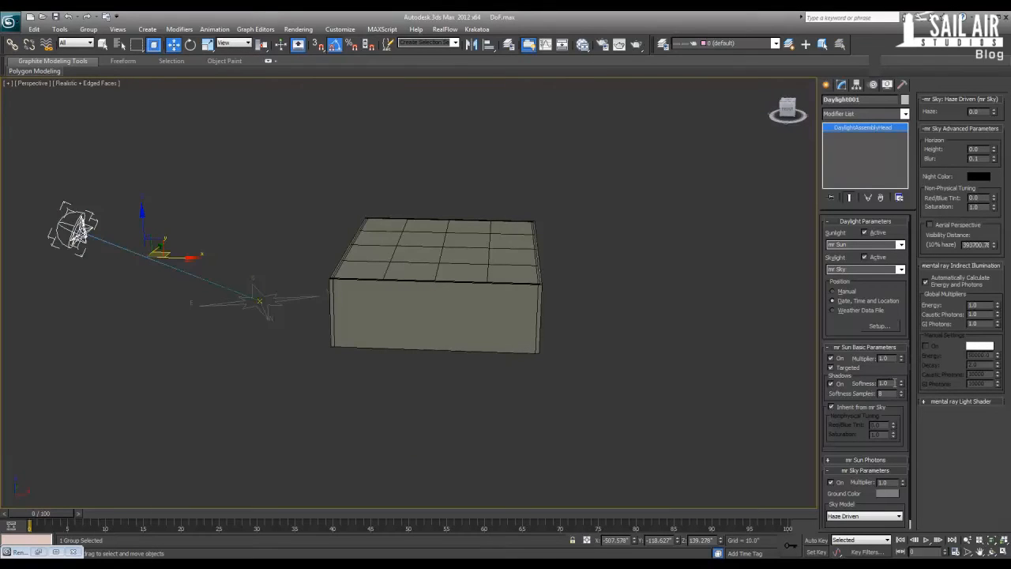
drag(895, 383, 824, 376)
text(2.25)
key(Return)
click(882, 461)
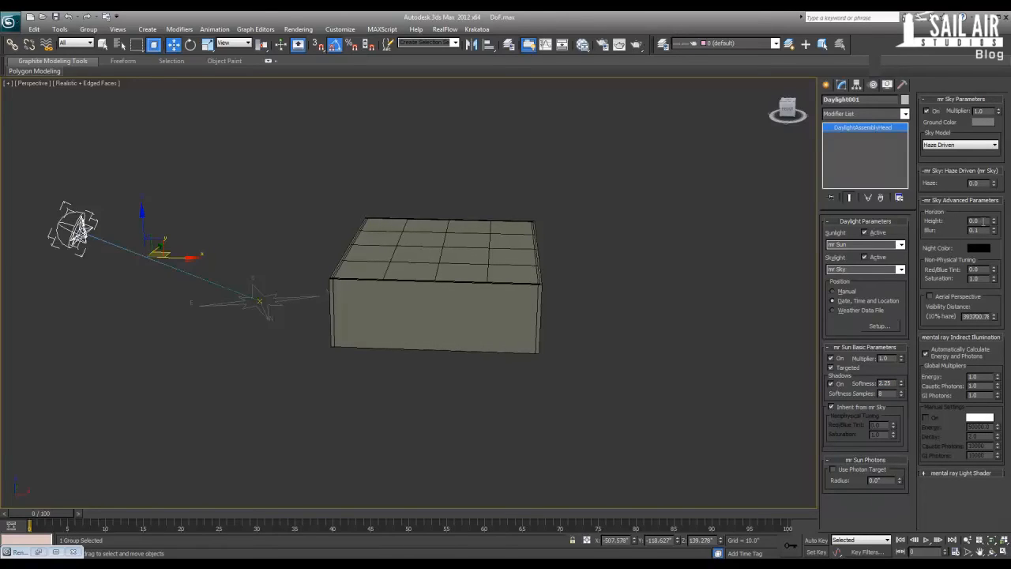
- Set the mr Sky haze to 0.1 and lower the sky's horizon height to -0.5
drag(985, 230, 964, 230)
drag(990, 183, 969, 183)
text(0.1)
key(Return)
click(993, 226)
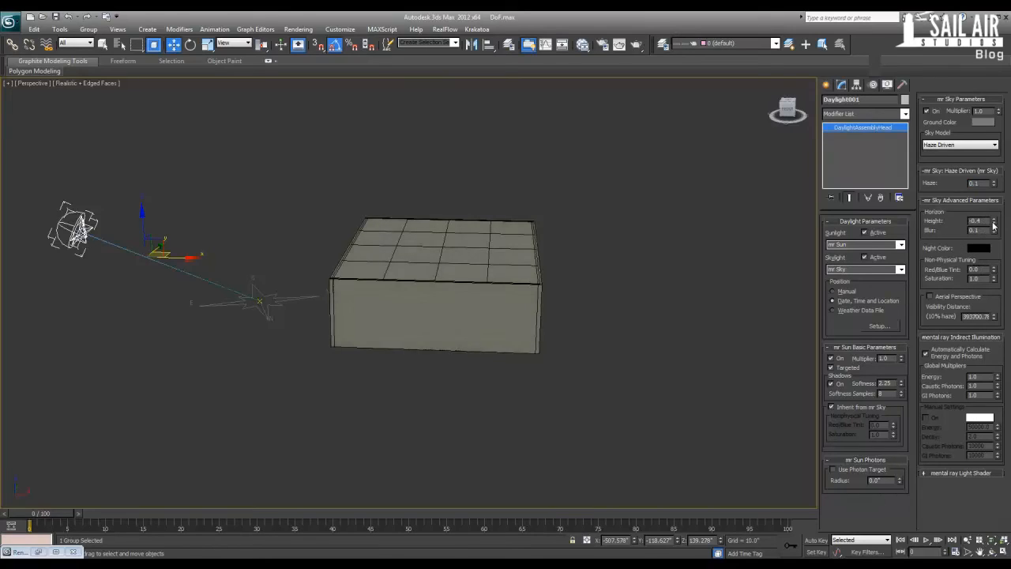
click(993, 226)
- Return to the camera view, switch the render area from Region to View, and start a test render, stopping it partway
key(c)
key(shift+q)
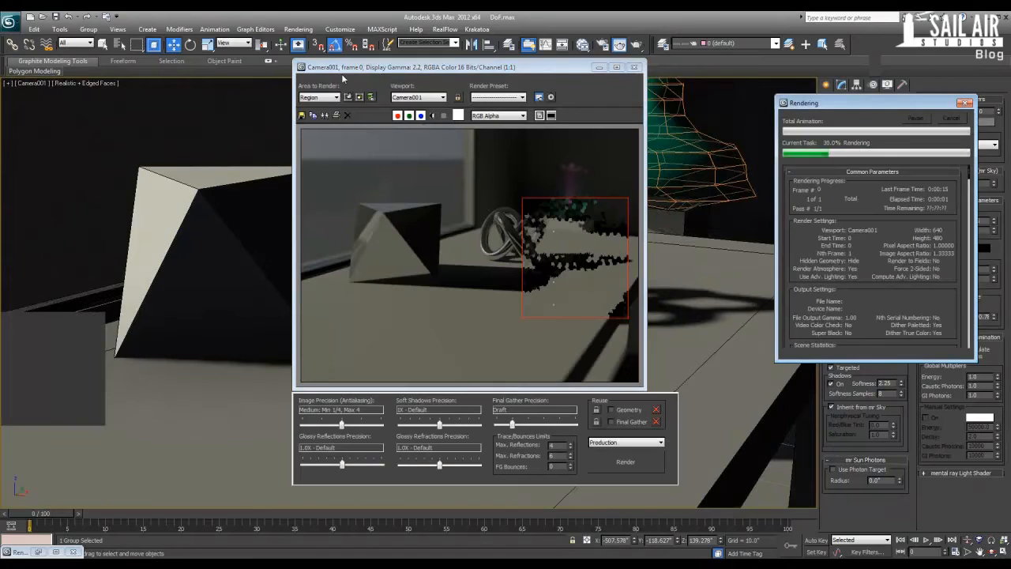
click(322, 97)
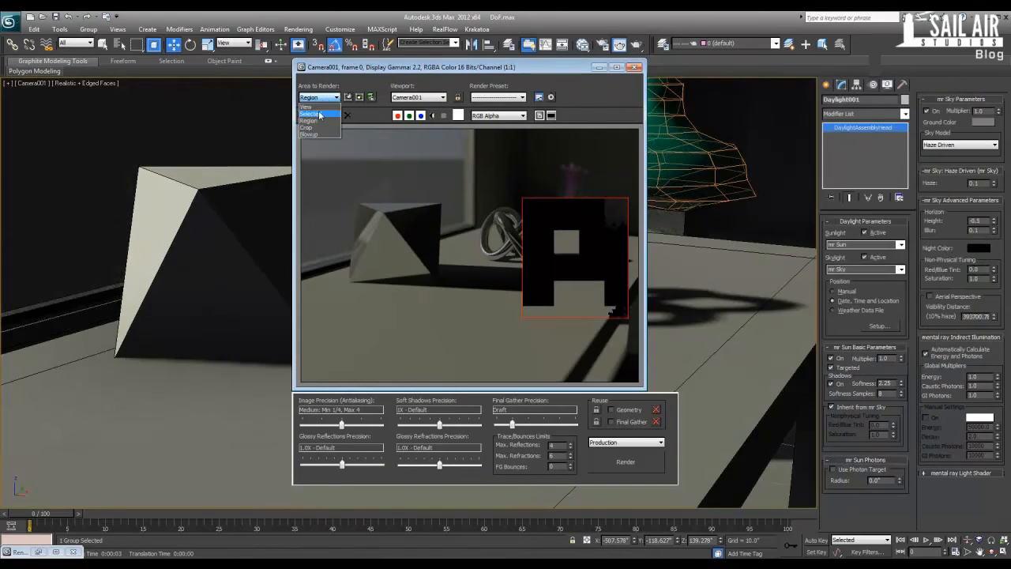
click(307, 106)
click(610, 465)
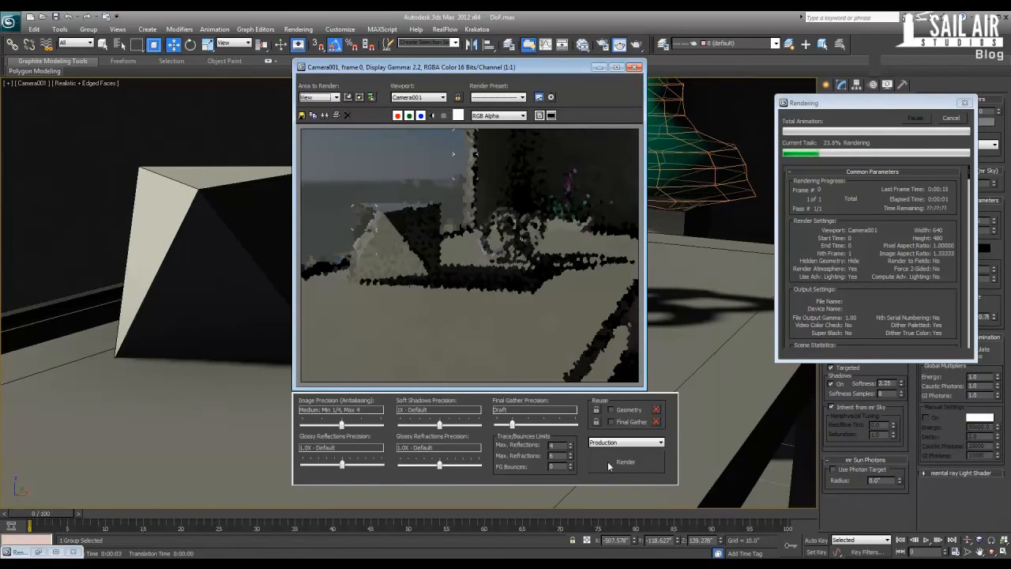
click(952, 119)
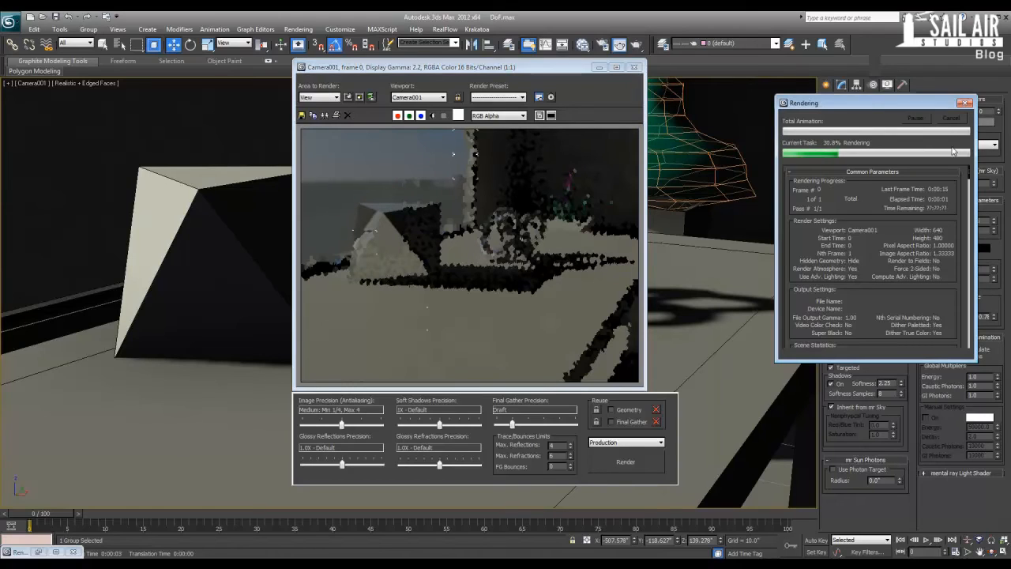
- Try sky horizon heights of -1.5 and -2.0, test-rendering the camera view with each
click(994, 233)
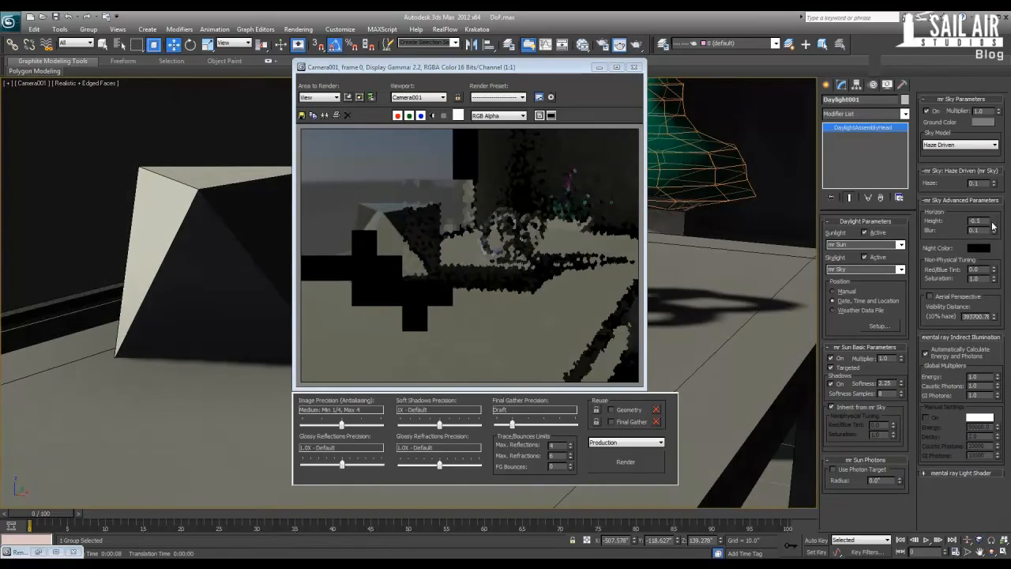
click(994, 224)
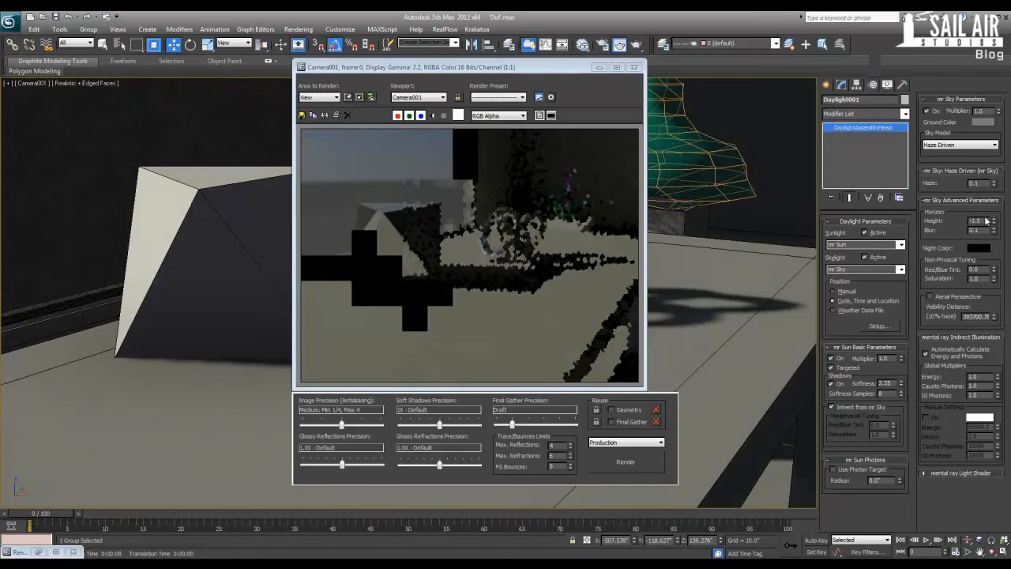
click(633, 468)
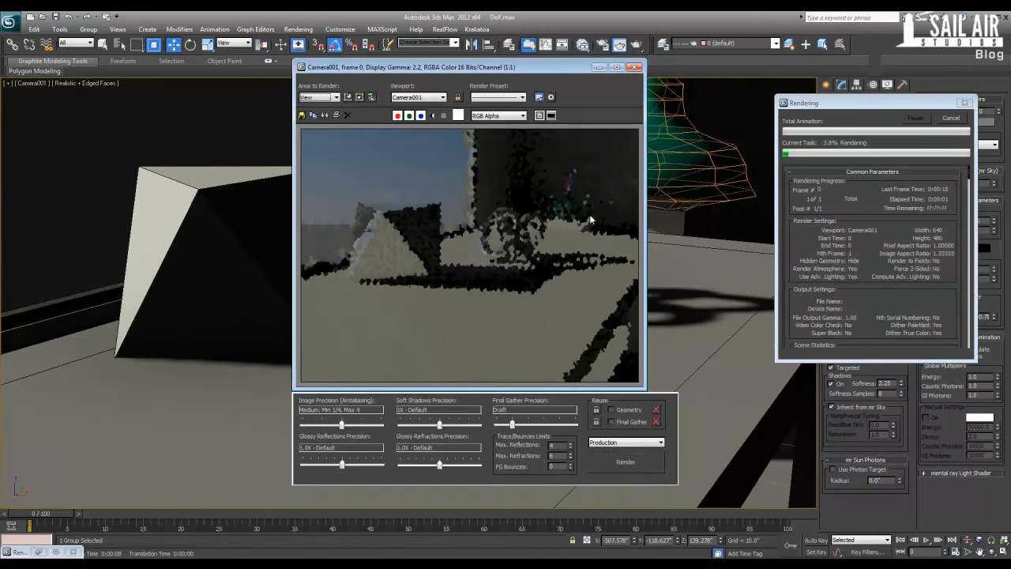
click(951, 118)
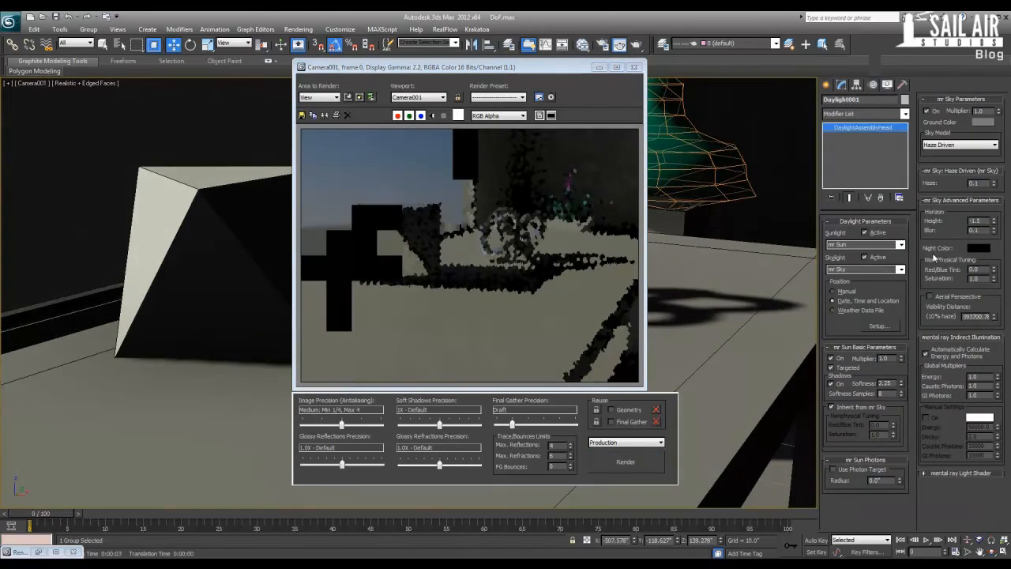
click(994, 225)
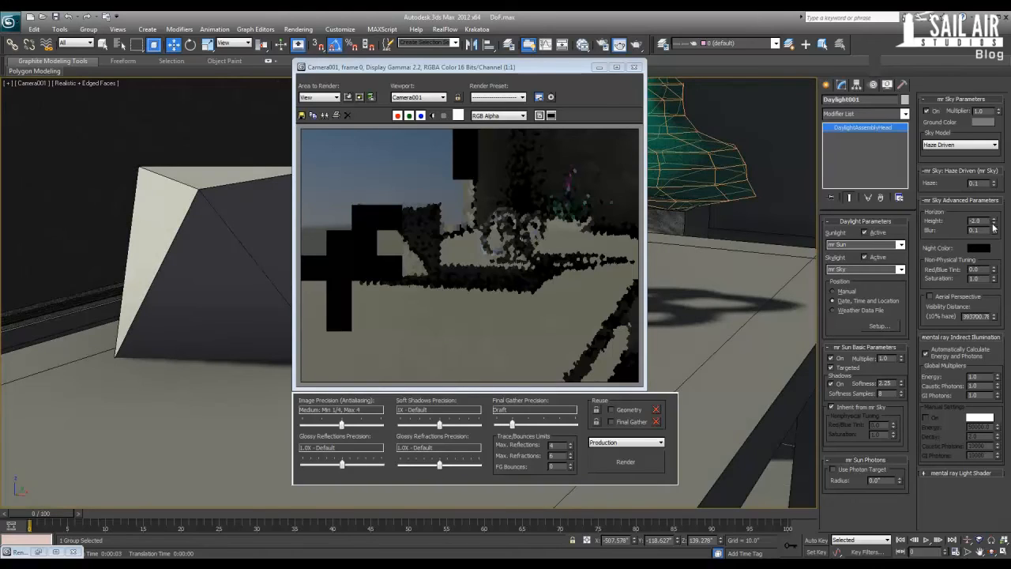
click(626, 456)
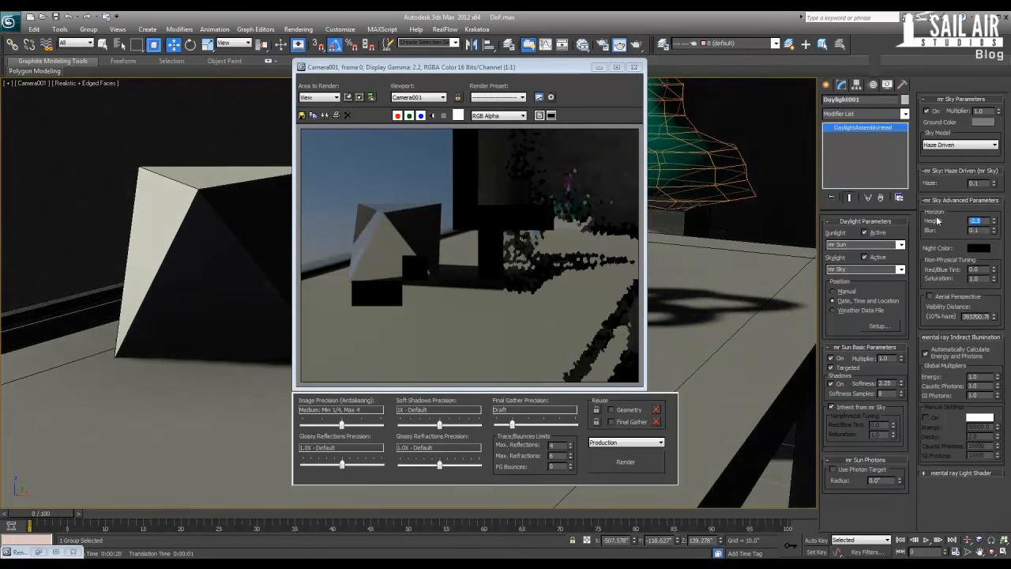
- Set the sky's horizon height to -0.1 and test-render the camera view, stopping it partway
text(-1)
key(Return)
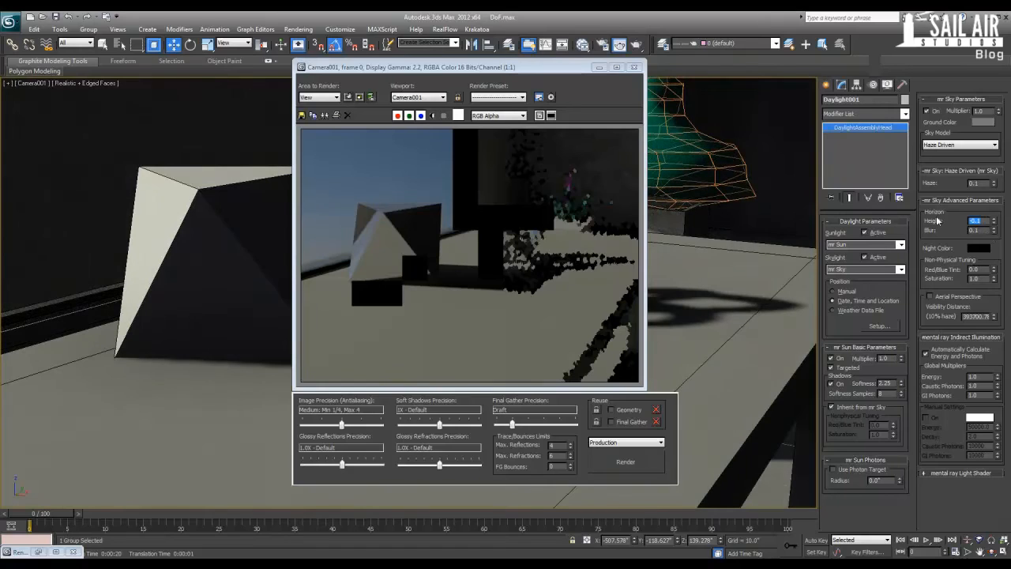
click(614, 467)
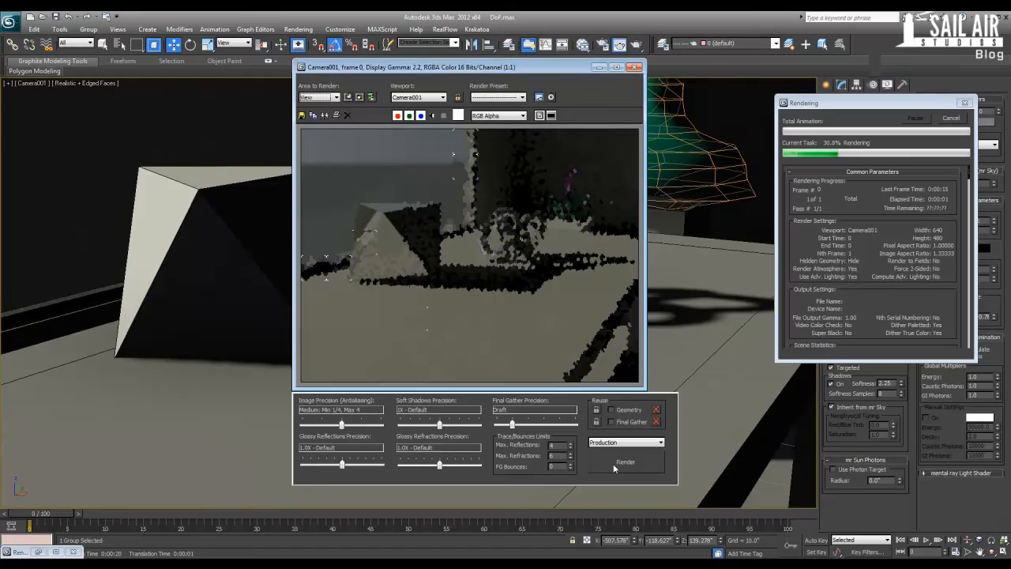
click(952, 120)
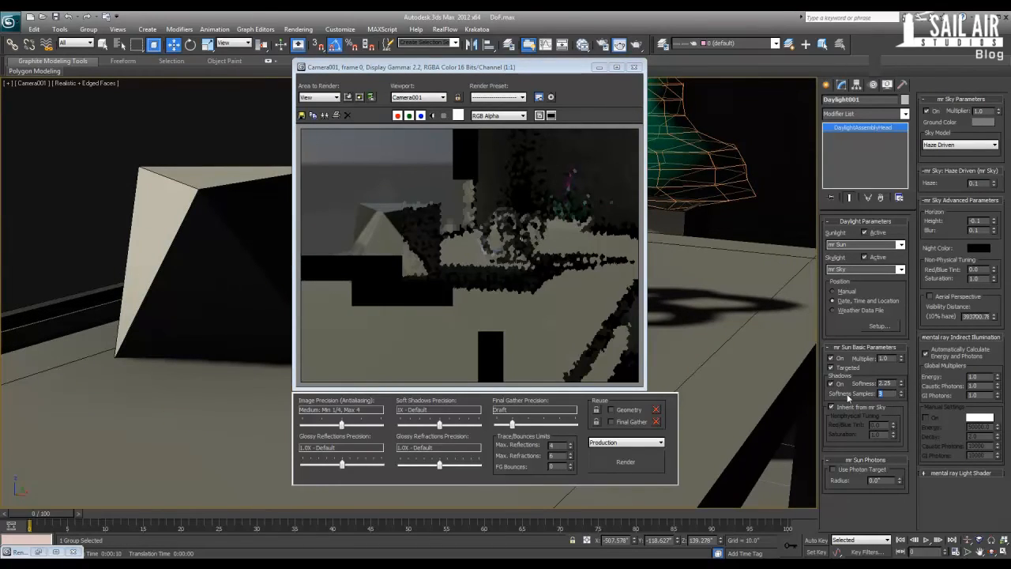
- Set the mr Sun shadow softness samples to 16
text(6)
key(Return)
key(Return)
- Raise image precision to High: Min 1, Max 16, with 4 FG bounces and Low Final Gather precision
drag(340, 429, 369, 432)
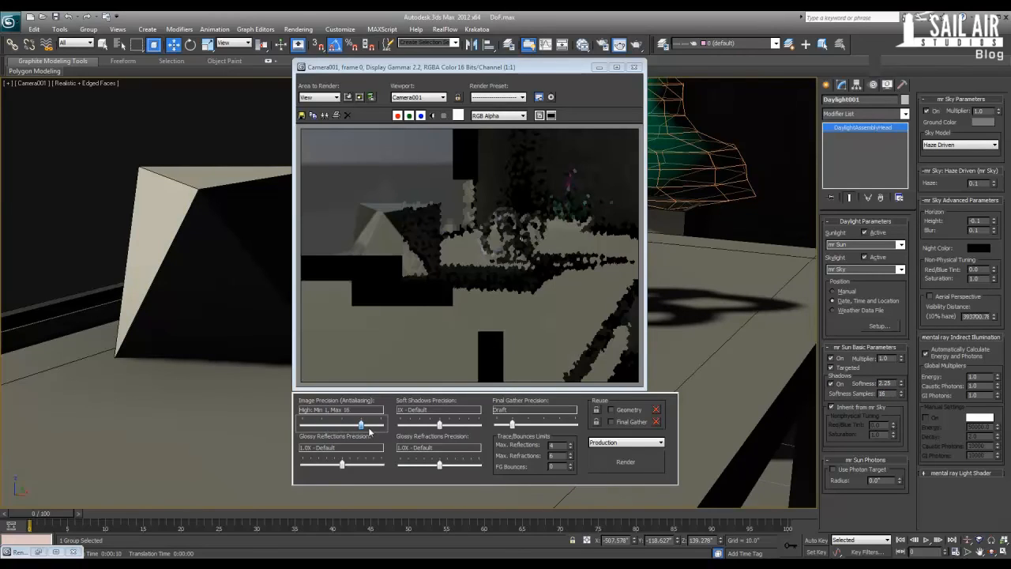
double_click(557, 466)
text(4)
drag(512, 425, 529, 425)
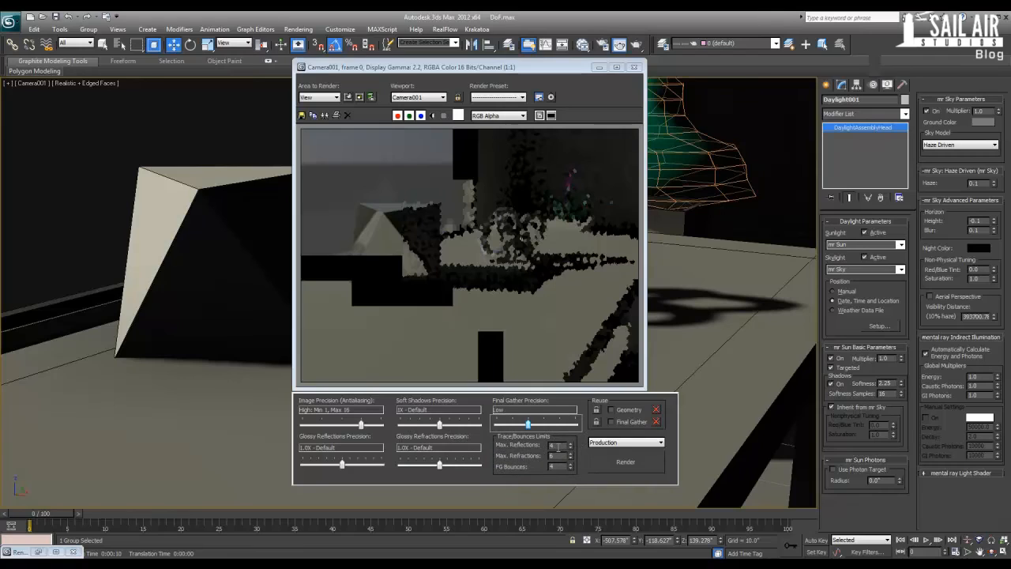
- Render the full camera view, check the result beside the viewport, and close the rendered frame
click(617, 463)
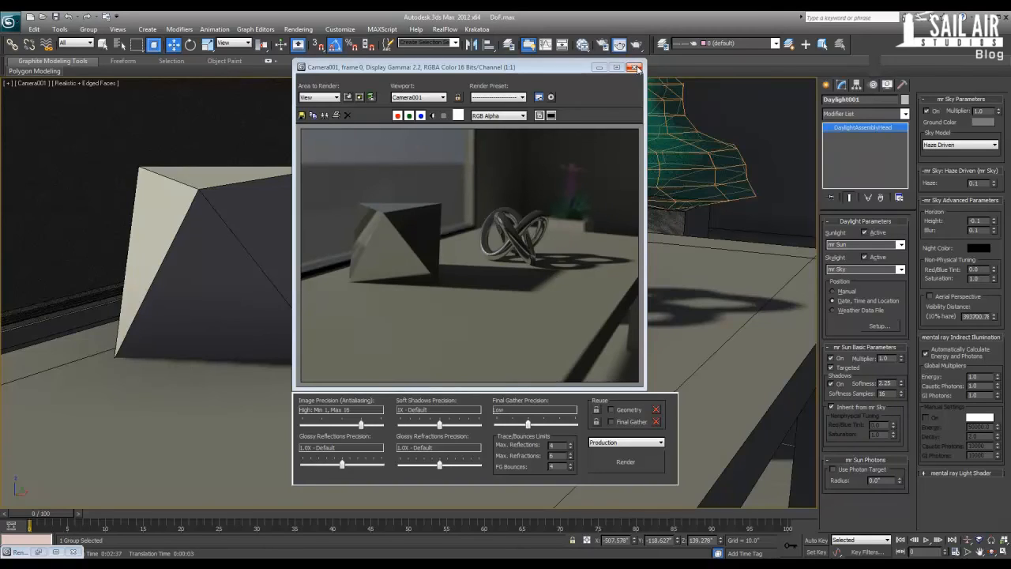
drag(544, 68, 698, 79)
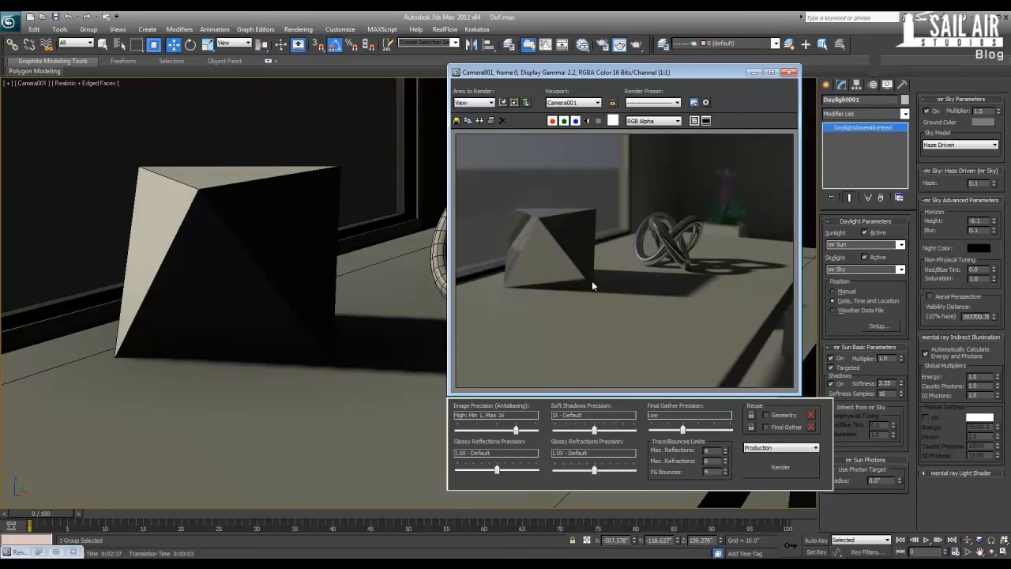
click(789, 73)
- Set the Final Gather precision preset to Medium in the render setup, keep projection from the camera position, and change the noise filtering
key(F10)
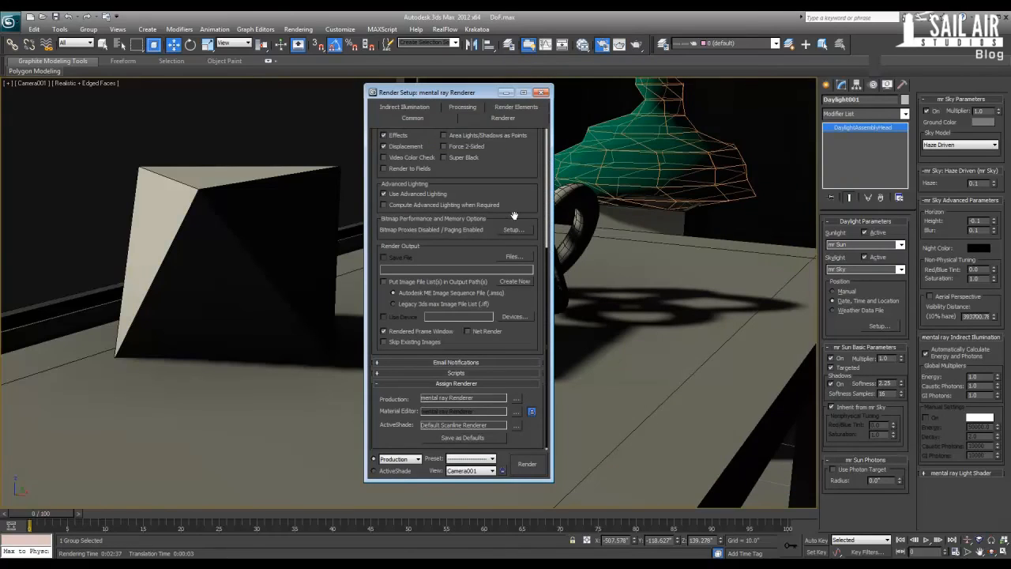
click(419, 108)
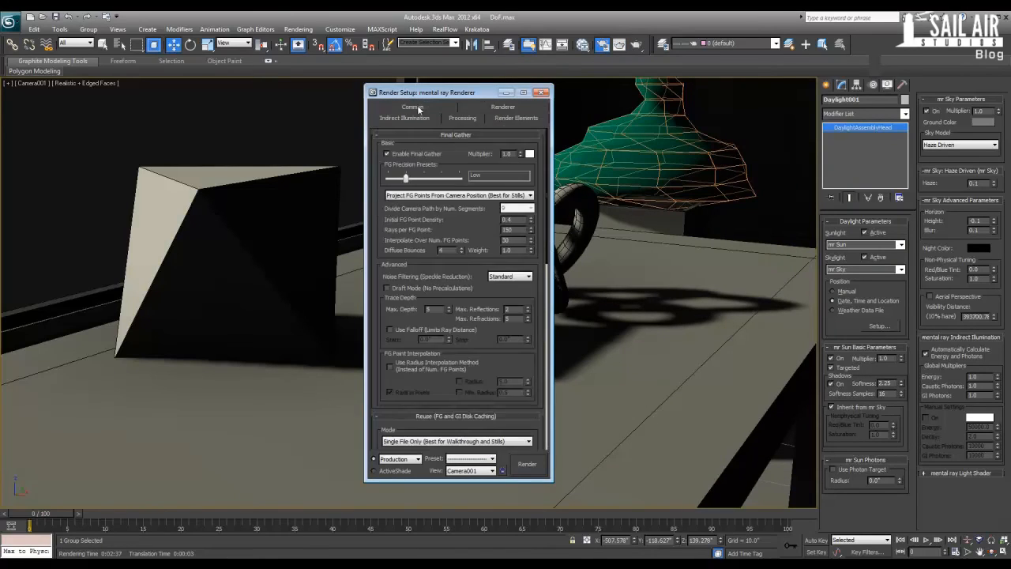
click(455, 195)
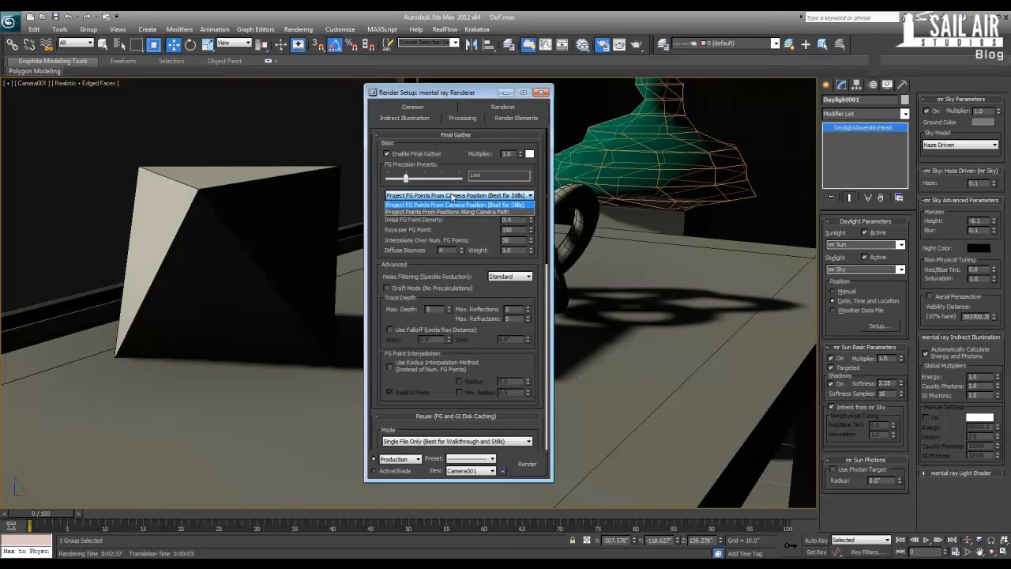
click(456, 196)
click(456, 196)
click(456, 205)
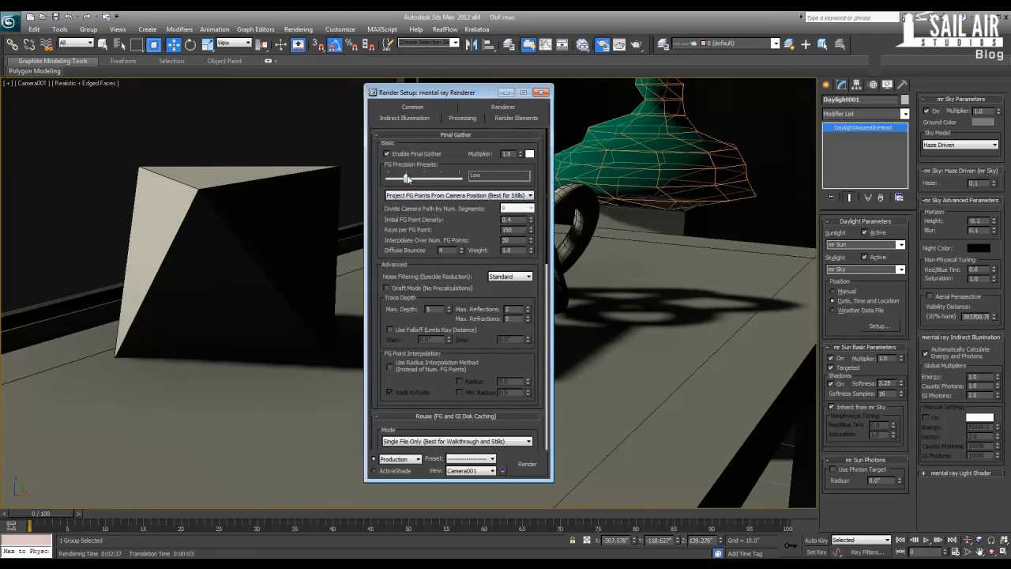
drag(408, 180, 424, 181)
scroll(478, 268, down, 2)
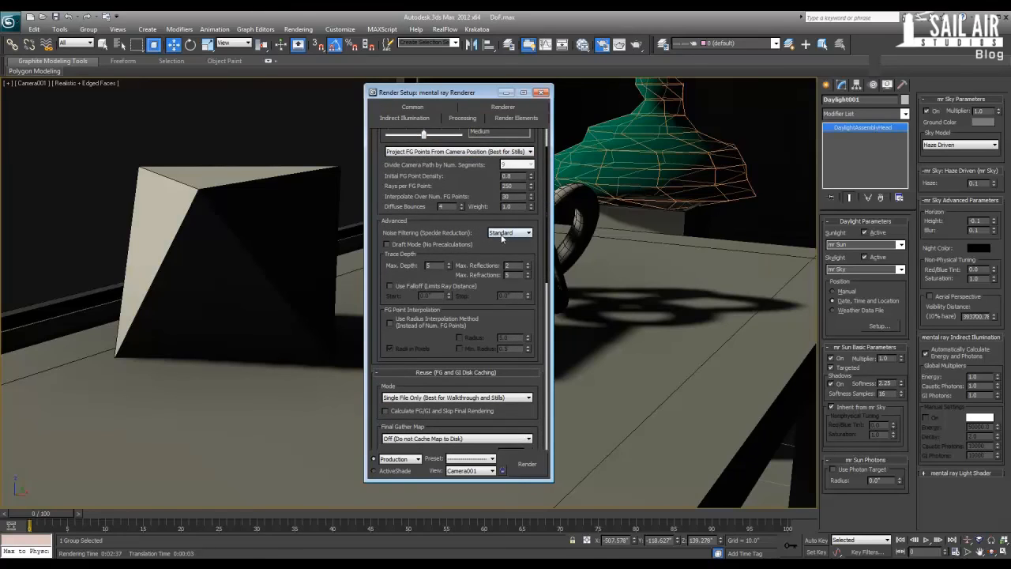
click(509, 233)
click(494, 256)
- Set the renderer's samples per pixel to a minimum of 4 and a maximum of 64
drag(478, 252, 467, 127)
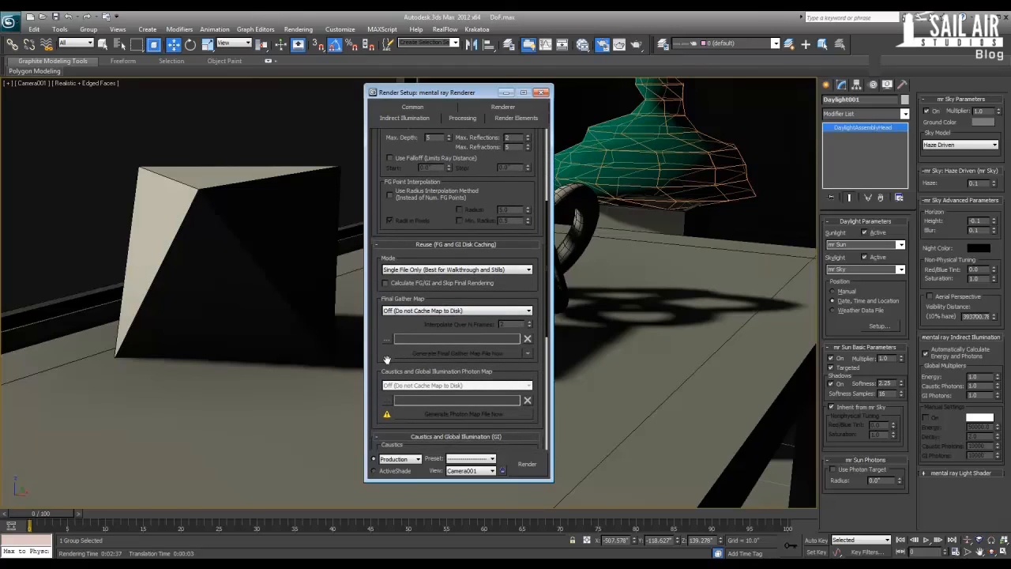
drag(388, 361, 383, 68)
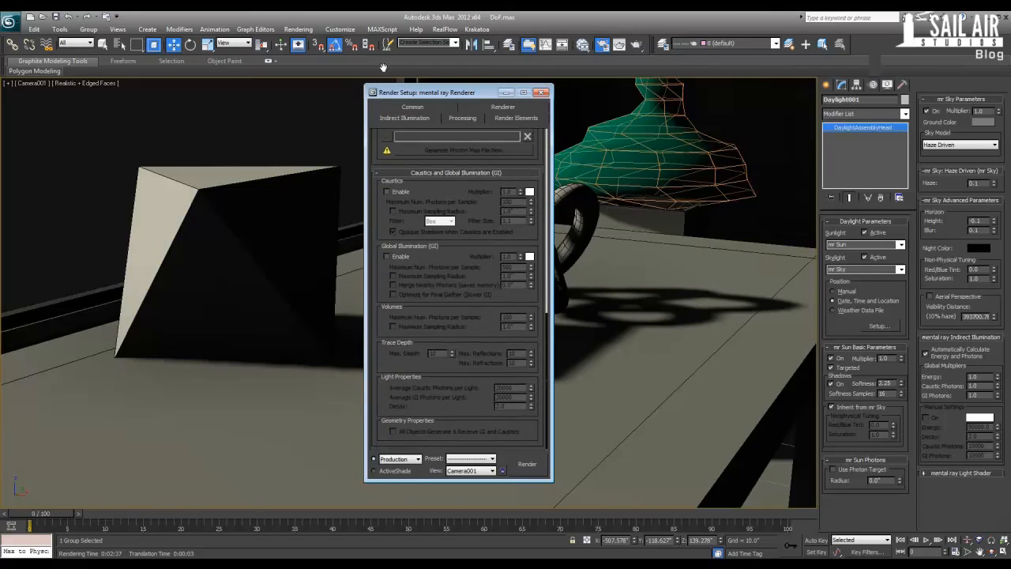
click(457, 119)
click(516, 119)
click(509, 106)
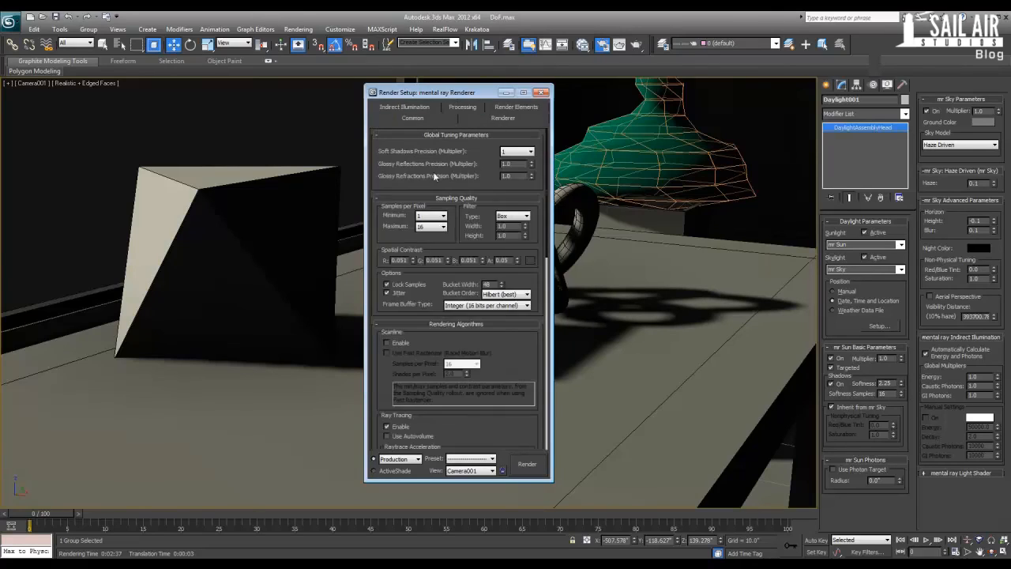
click(438, 216)
click(437, 257)
click(442, 227)
click(426, 277)
- Set the sampling filter type to Mitchell and the soft shadows precision multiplier to 2
click(522, 215)
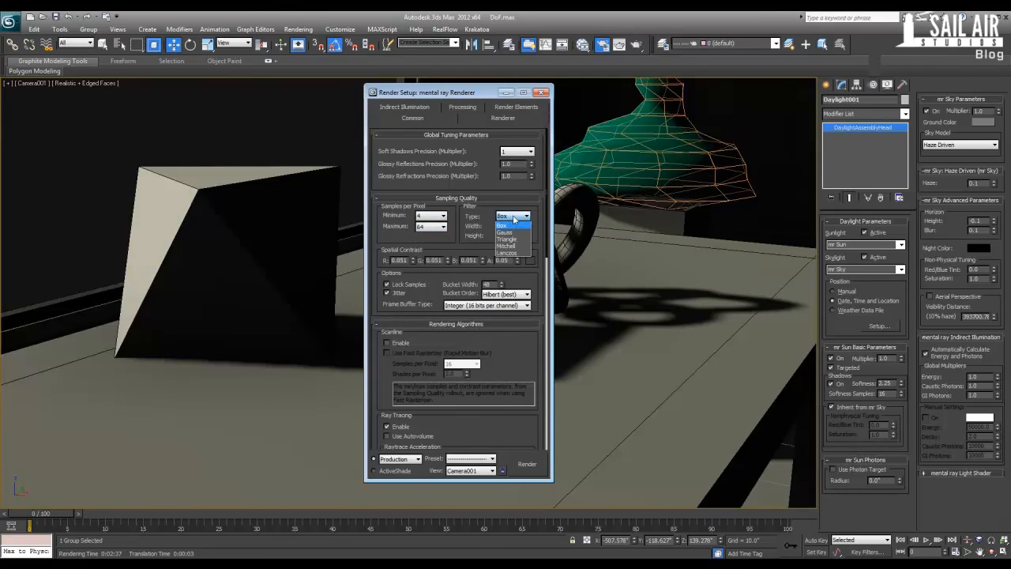
click(509, 243)
click(518, 151)
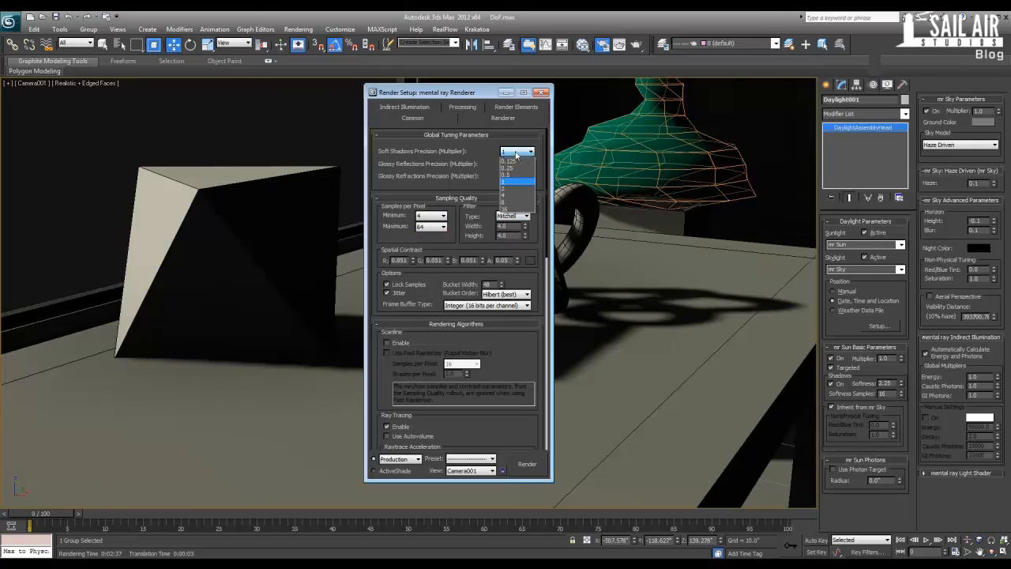
click(518, 192)
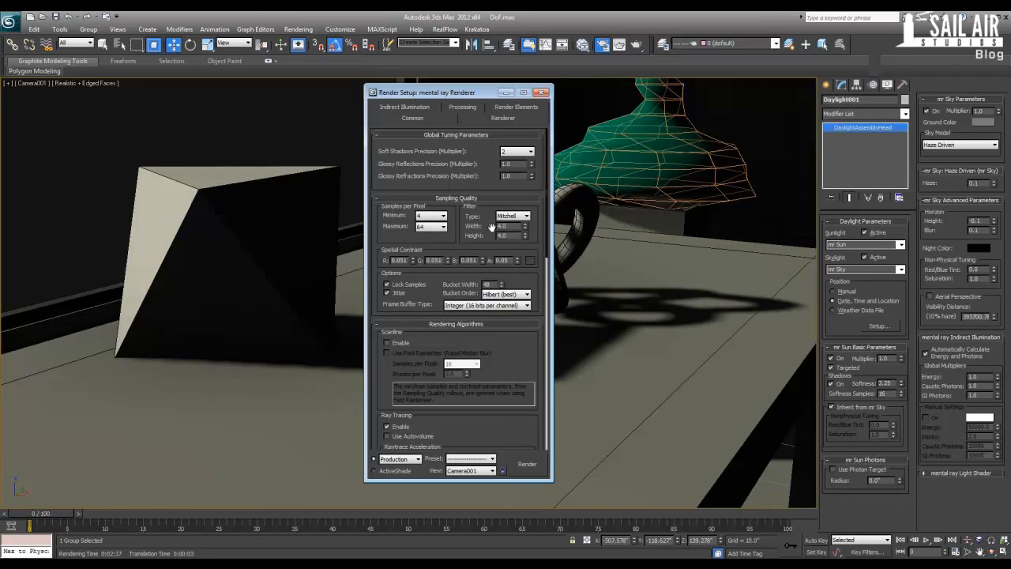
- Review the remaining renderer settings, and set the render output size to the HDTV (video) preset at 1280x720
drag(486, 347, 469, 153)
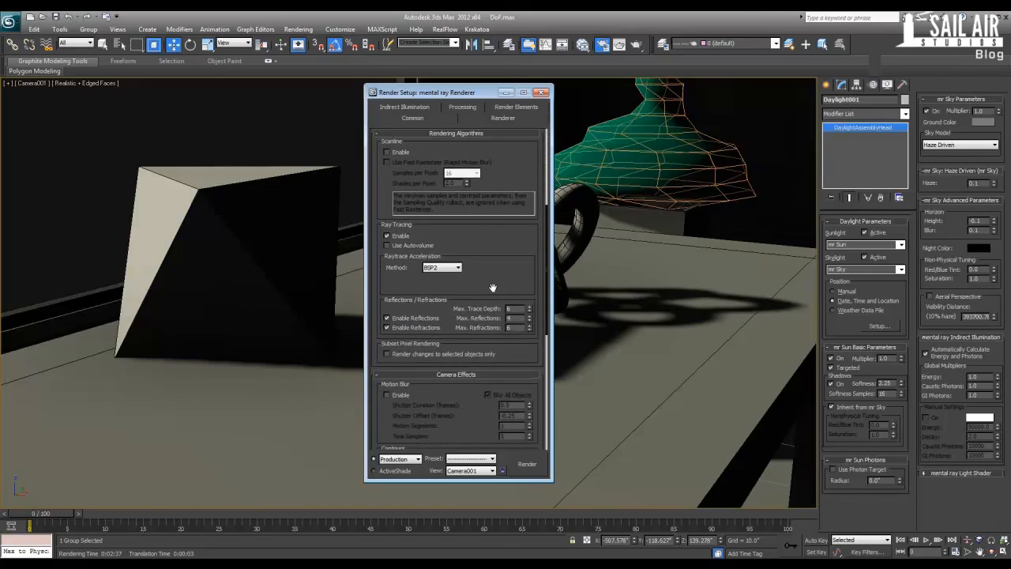
drag(494, 289, 496, 226)
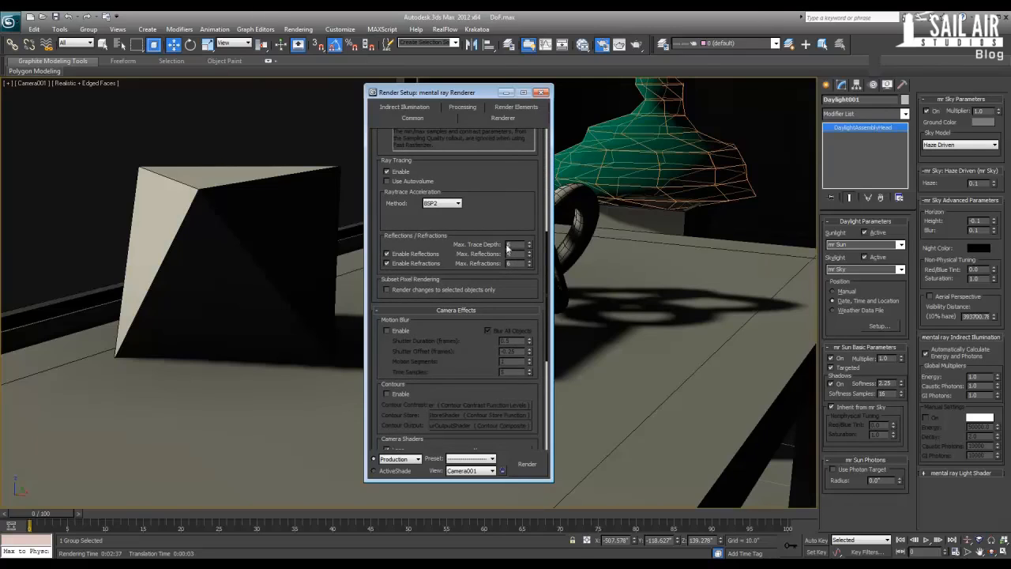
drag(462, 362, 452, 212)
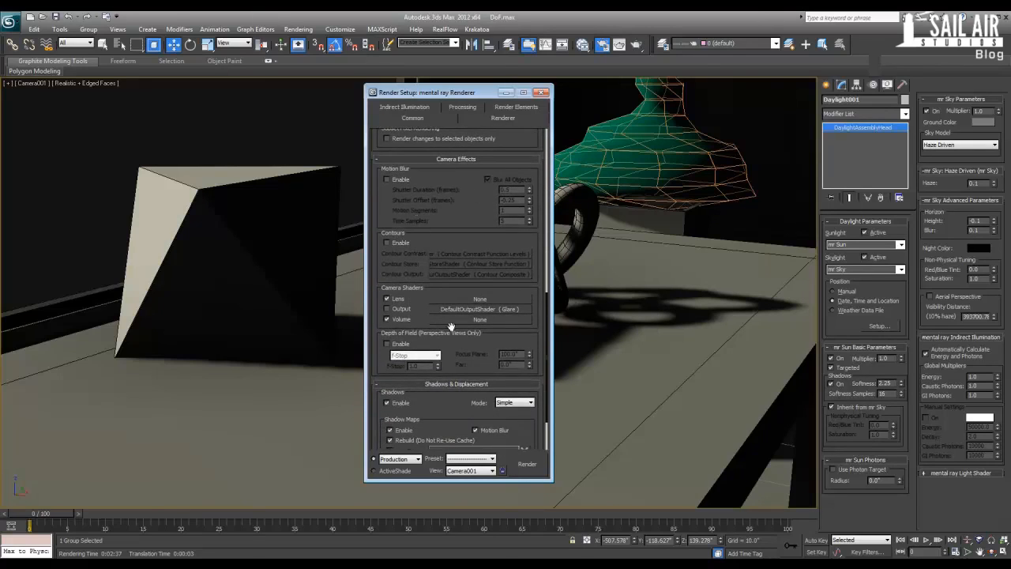
drag(510, 336, 506, 269)
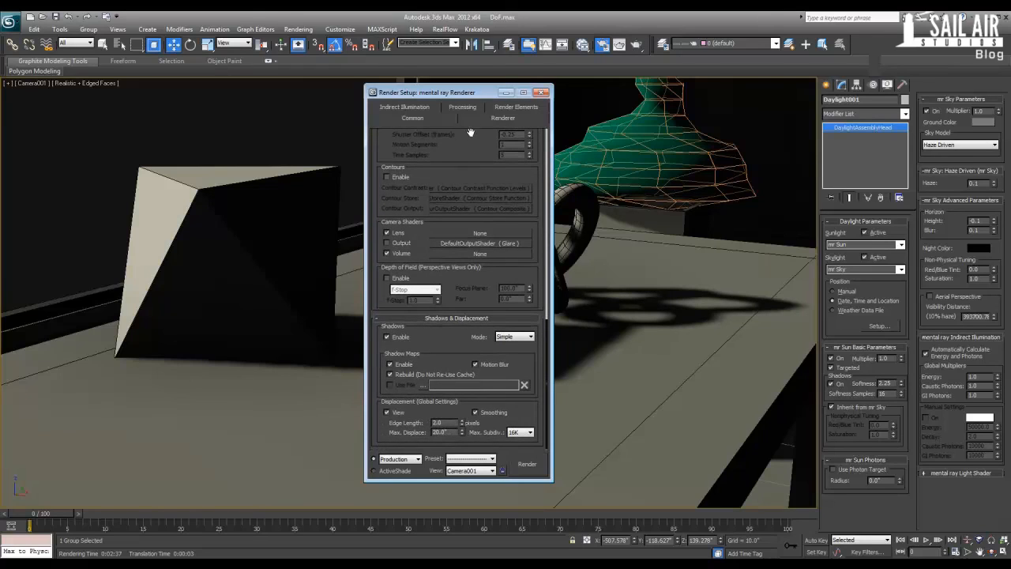
click(413, 117)
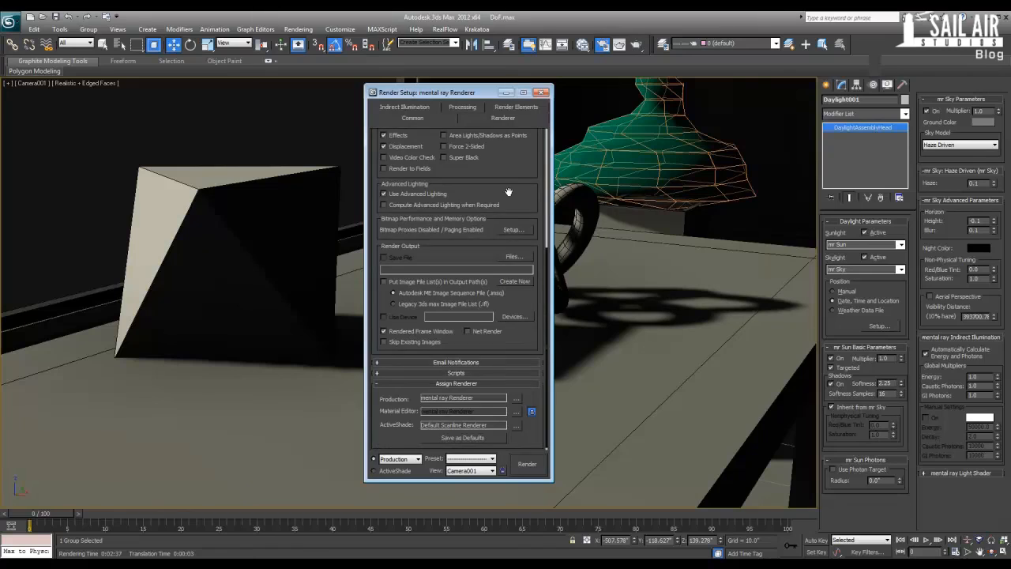
scroll(510, 194, up, 6)
click(418, 254)
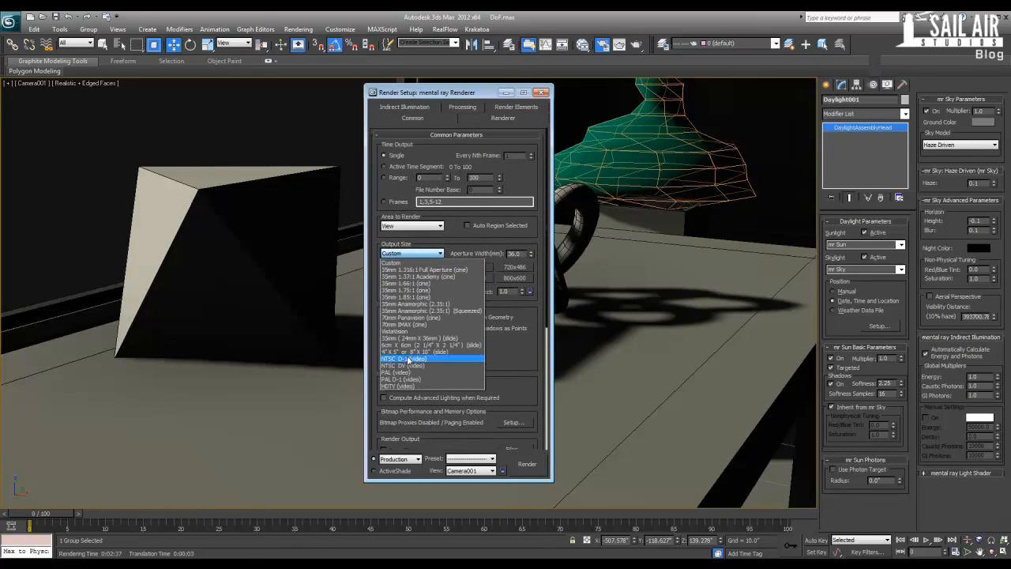
click(431, 386)
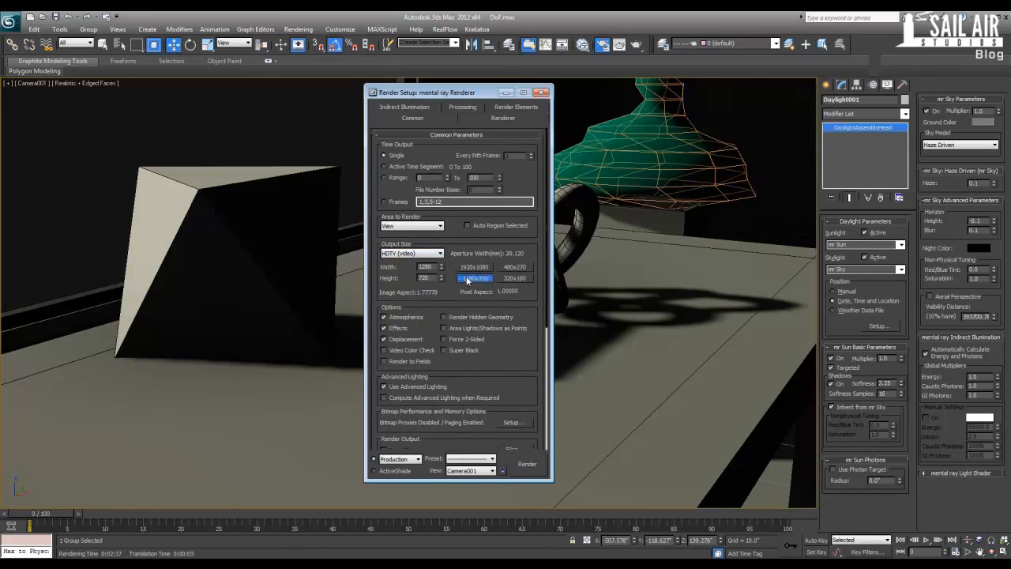
- Start the final render of the Camera001 view and reposition the rendered frame window so the whole image is visible
click(528, 465)
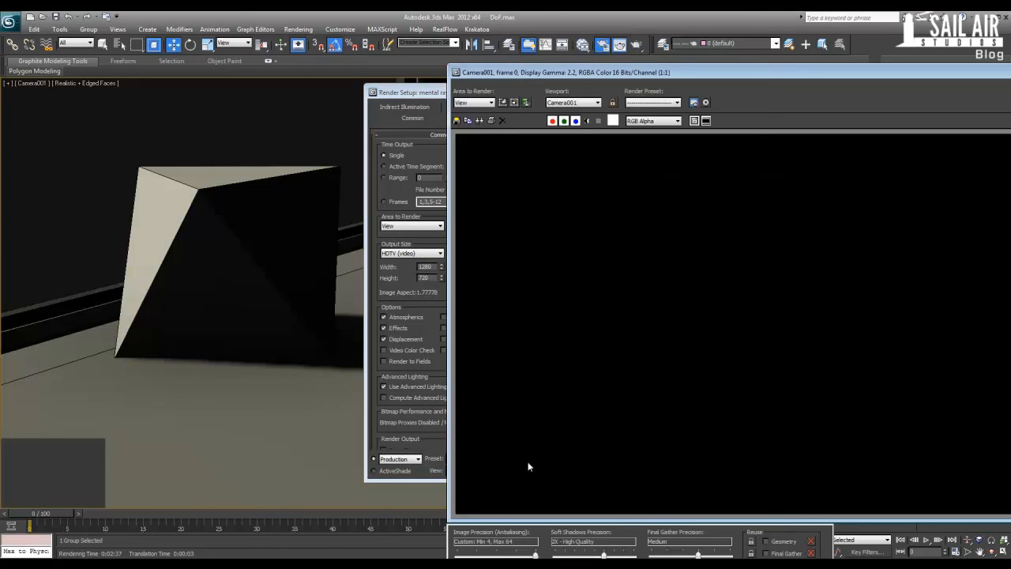
drag(585, 72, 347, 58)
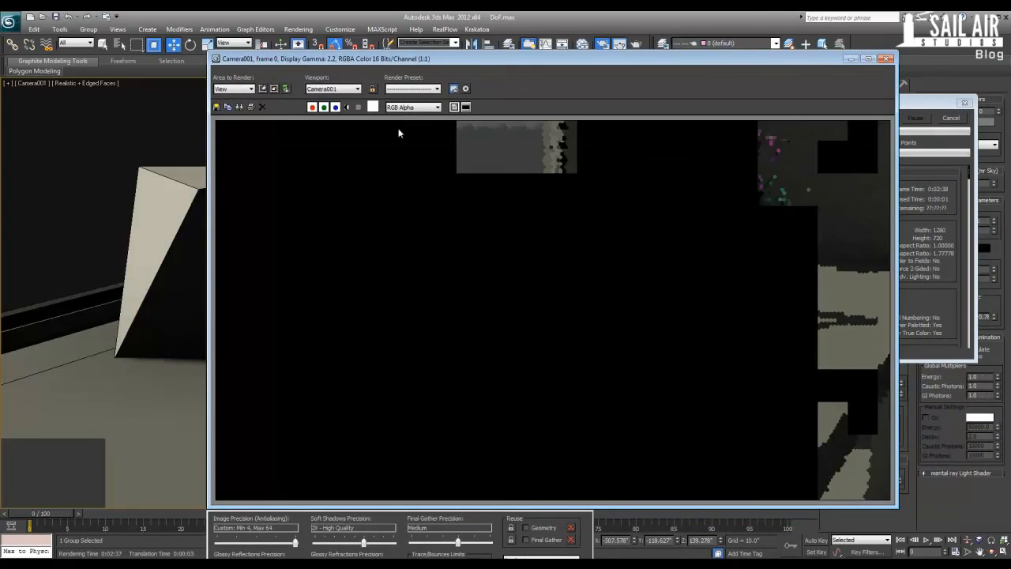